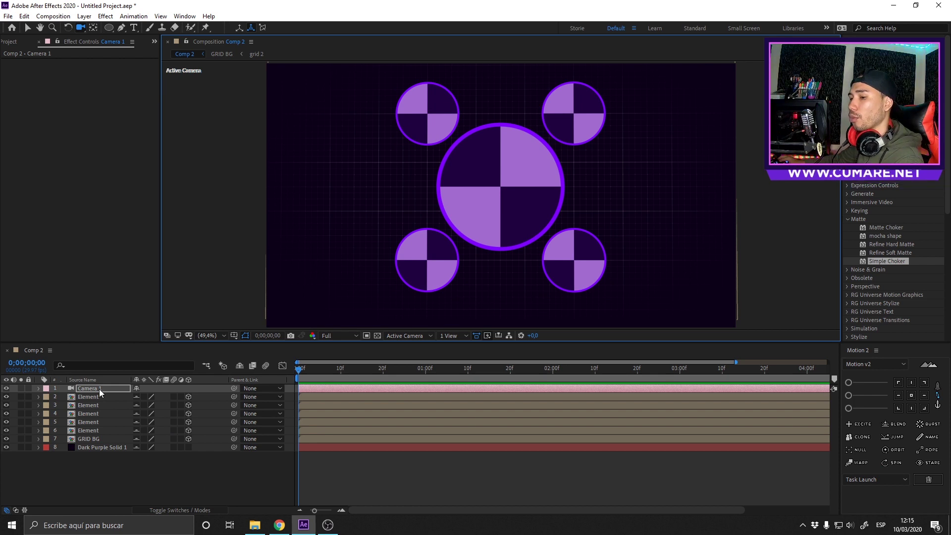
Delete the existing camera and create a new One-Node Camera with the 50mm preset.
{"action": "key", "text": "Delete"}
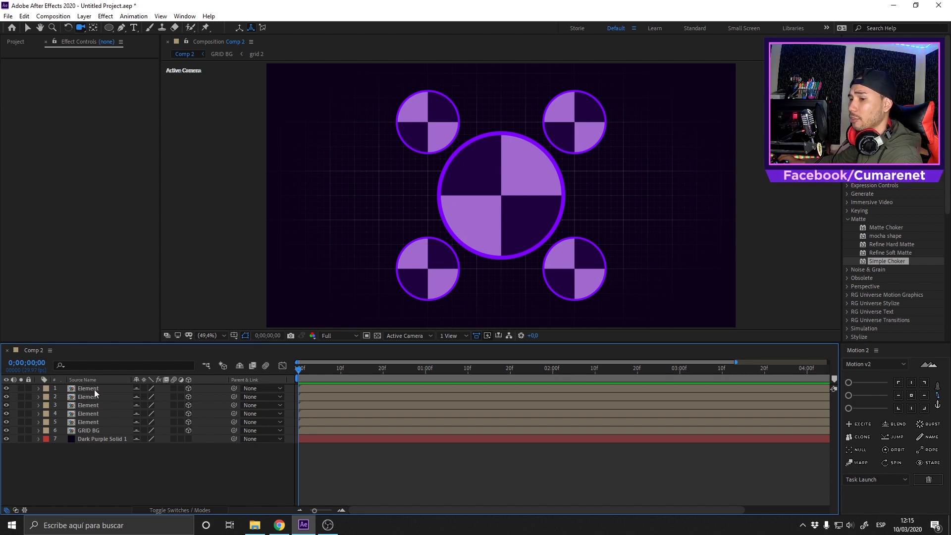
{"action": "right_click", "coordinate": [130, 453]}
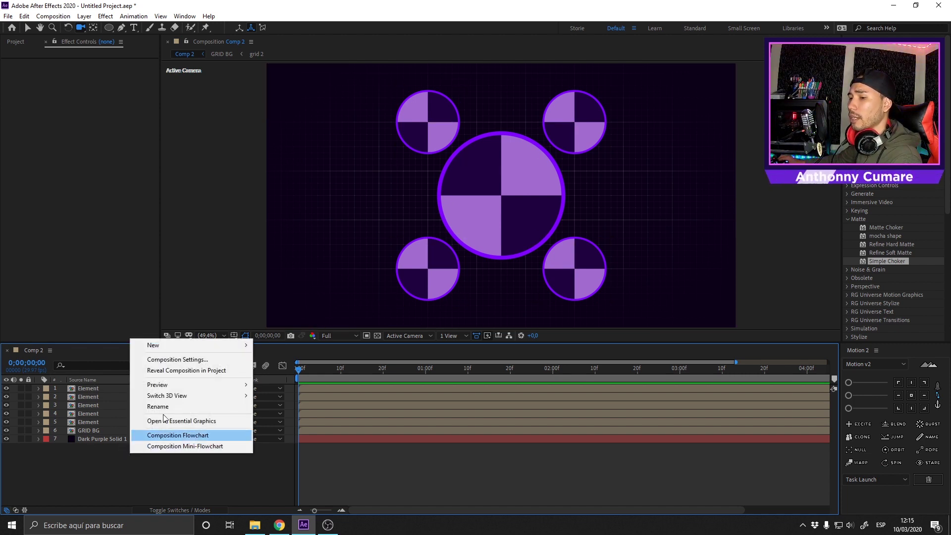
{"action": "mouse_move", "coordinate": [177, 344]}
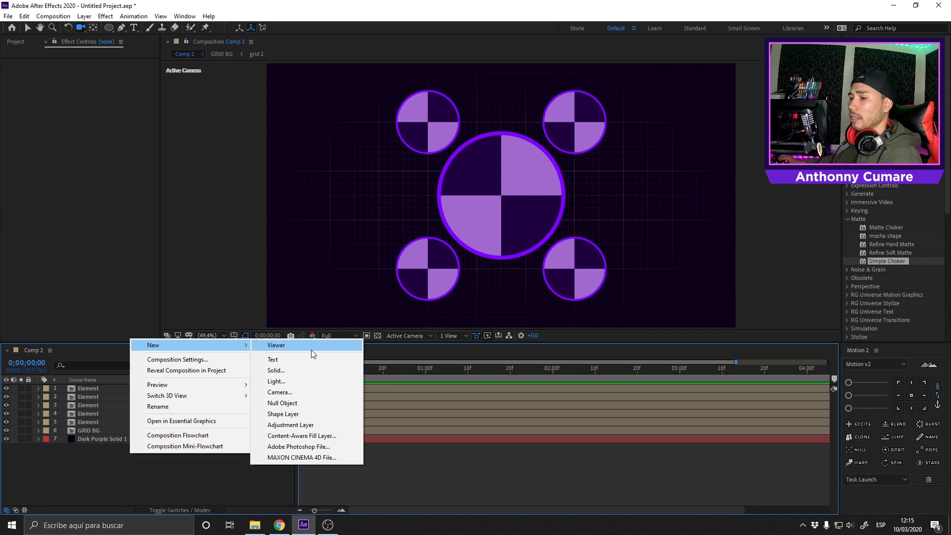
{"action": "left_click", "coordinate": [288, 394]}
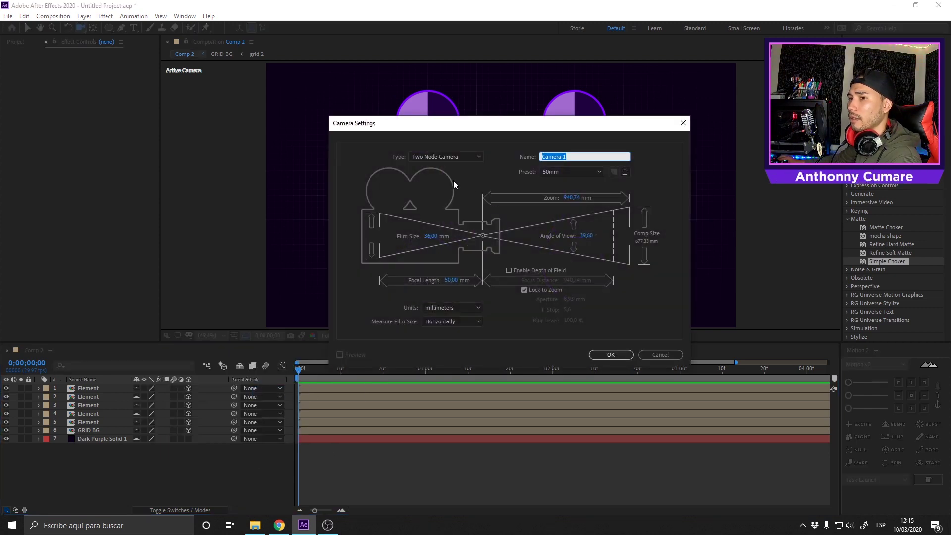
{"action": "left_click", "coordinate": [461, 155]}
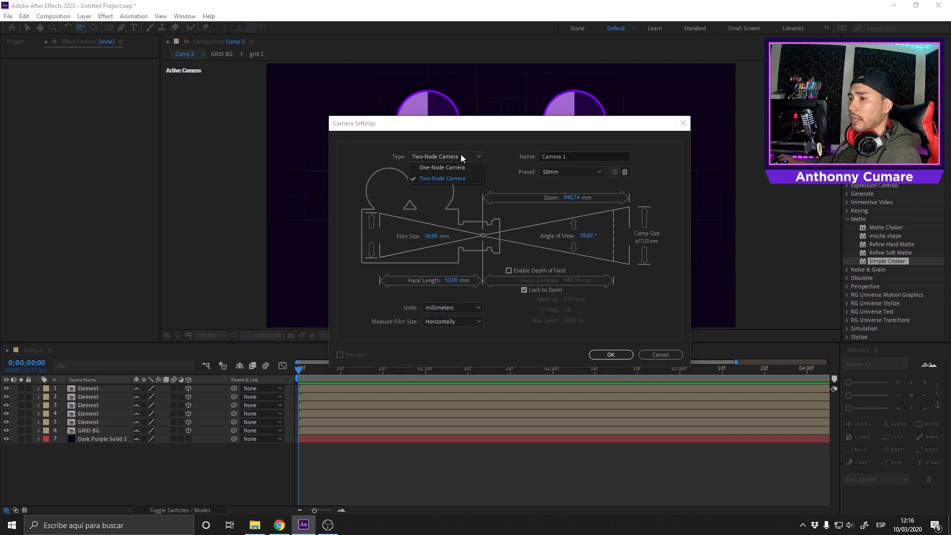
{"action": "left_click", "coordinate": [432, 167]}
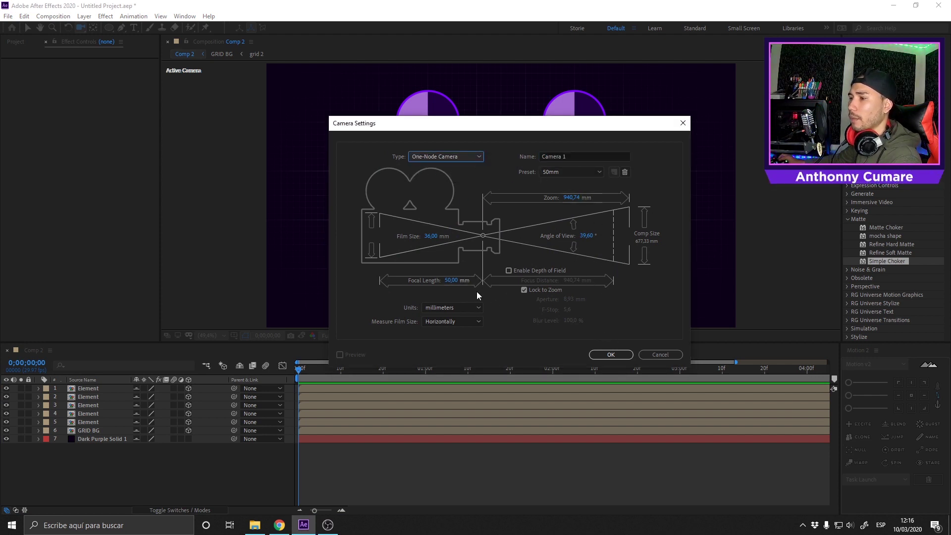
{"action": "left_click", "coordinate": [611, 354]}
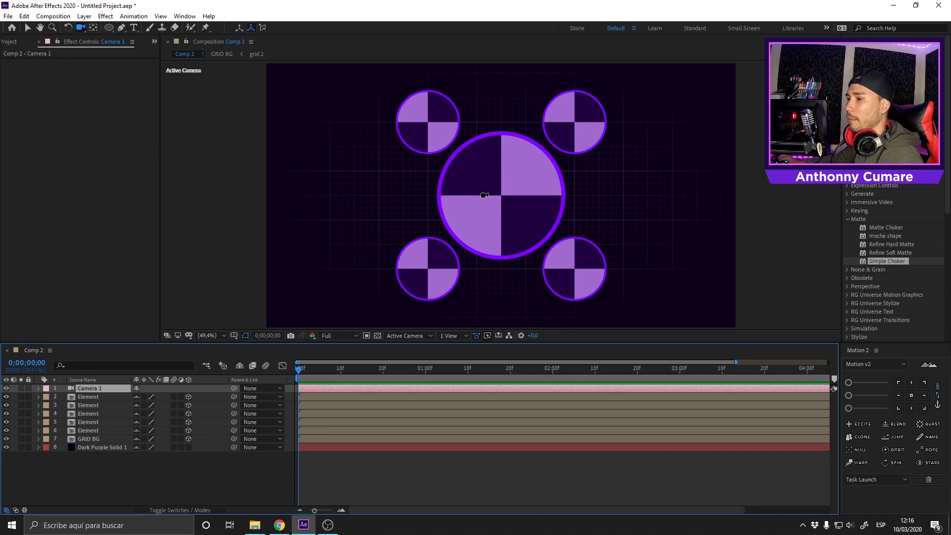
Rotate the one-node camera freehand in the Active Camera view to shift the framing of the elements.
{"action": "left_click", "coordinate": [498, 193]}
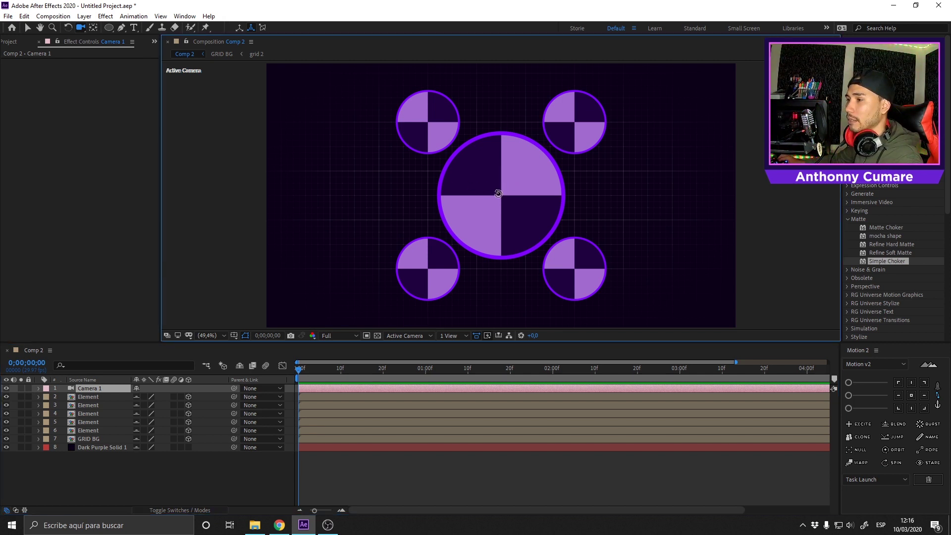
{"action": "mouse_move", "coordinate": [498, 193]}
{"action": "left_mouse_down"}
{"action": "mouse_move", "coordinate": [477, 197]}
{"action": "mouse_move", "coordinate": [477, 209]}
{"action": "mouse_move", "coordinate": [503, 203]}
{"action": "mouse_move", "coordinate": [505, 193]}
{"action": "mouse_move", "coordinate": [474, 182]}
{"action": "mouse_move", "coordinate": [478, 195]}
{"action": "mouse_move", "coordinate": [500, 192]}
{"action": "mouse_move", "coordinate": [490, 190]}
{"action": "left_mouse_up"}
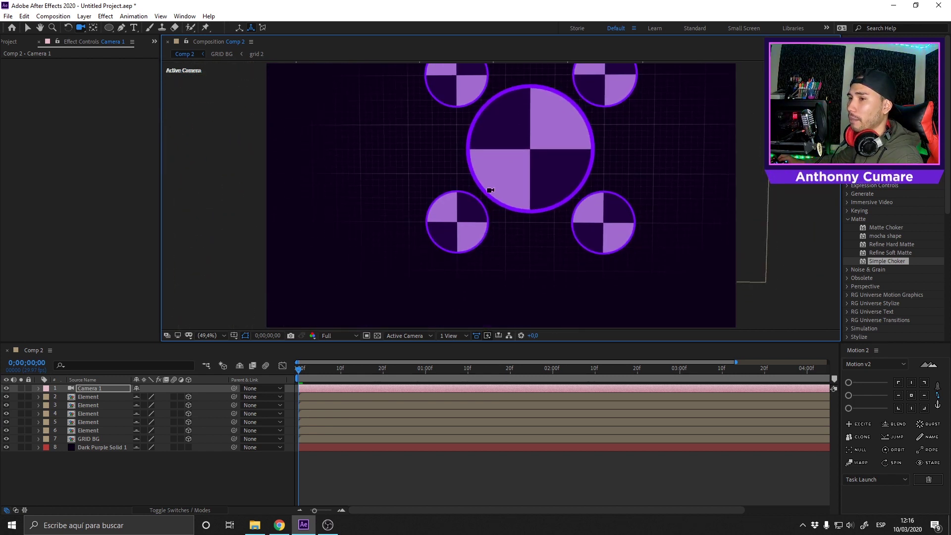
{"action": "left_click", "coordinate": [80, 29]}
{"action": "left_click", "coordinate": [114, 28]}
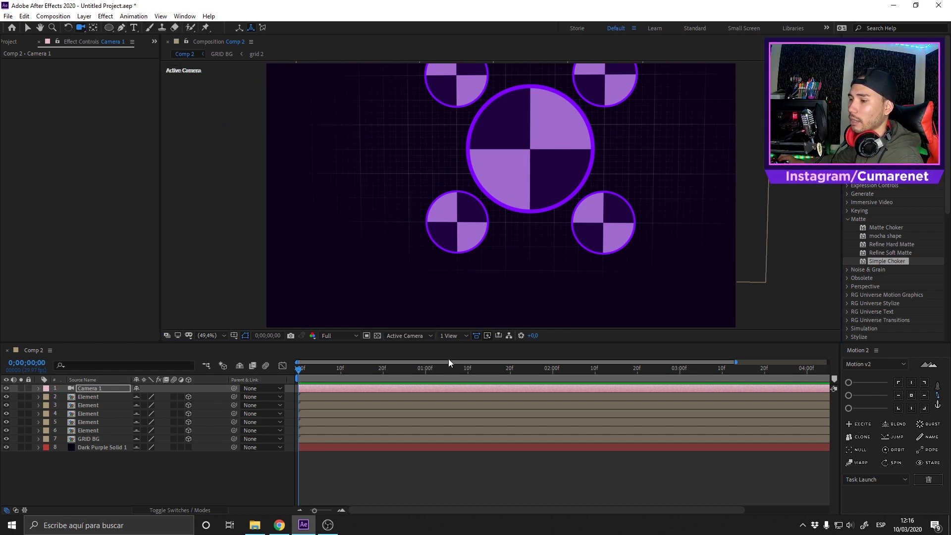
Switch the composition to two horizontal views and rotate the one-node camera in the Active Camera view.
{"action": "left_click", "coordinate": [453, 337]}
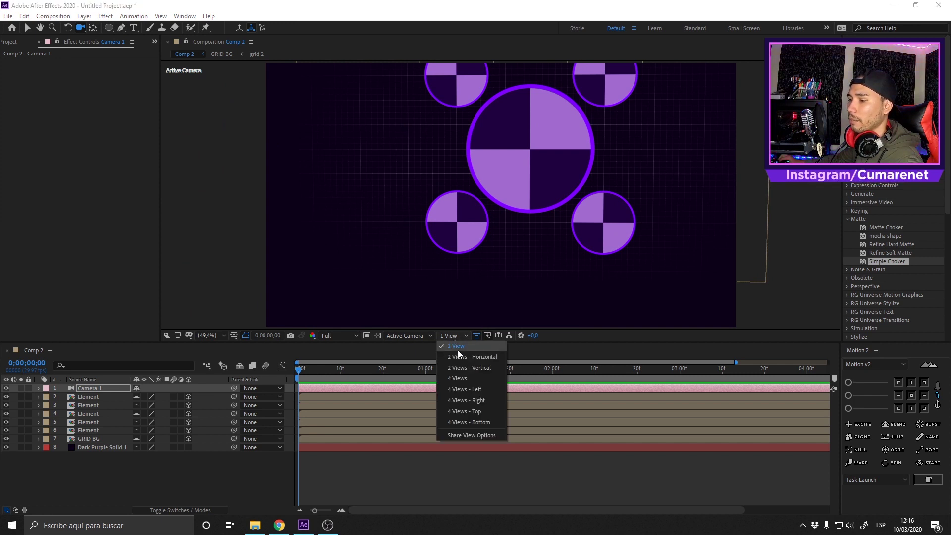
{"action": "left_click", "coordinate": [459, 355]}
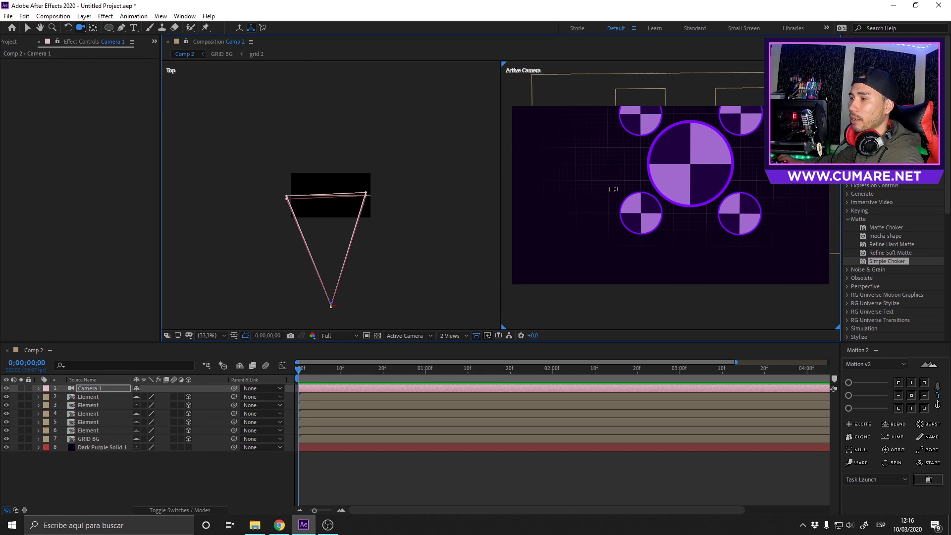
{"action": "left_click_drag", "start_coordinate": [613, 189], "coordinate": [658, 166]}
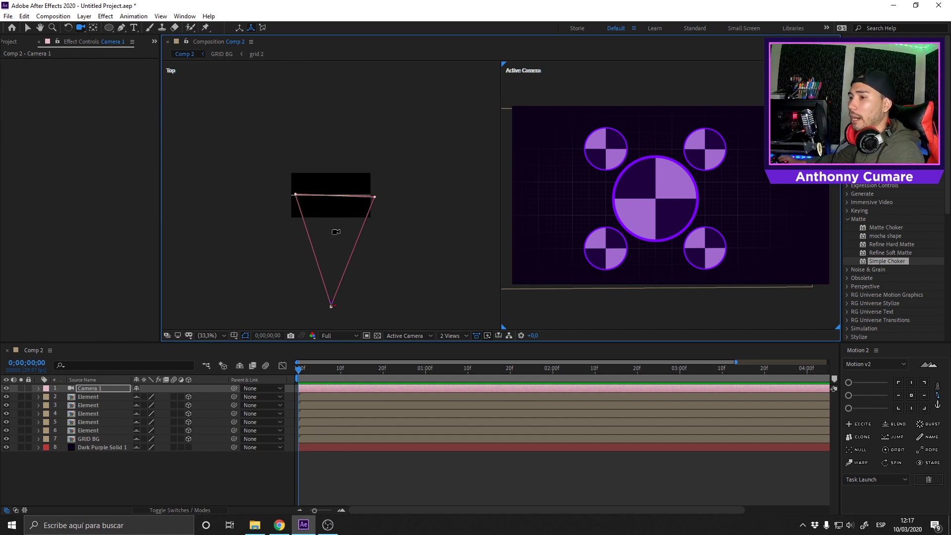
{"action": "left_click", "coordinate": [336, 232]}
{"action": "left_click_drag", "start_coordinate": [619, 192], "coordinate": [629, 190]}
Change the type of Camera 1 to Two-Node Camera.
{"action": "double_click", "coordinate": [105, 387]}
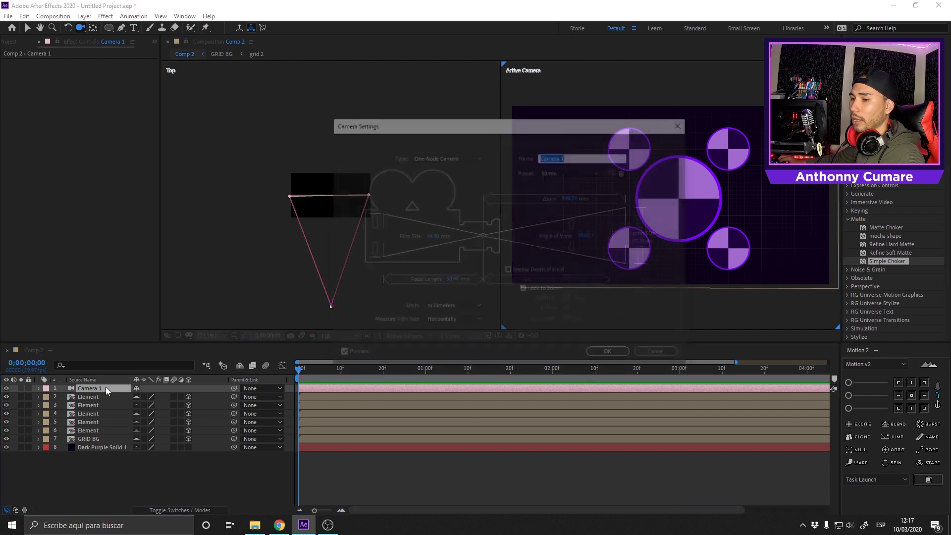
{"action": "left_click", "coordinate": [455, 156]}
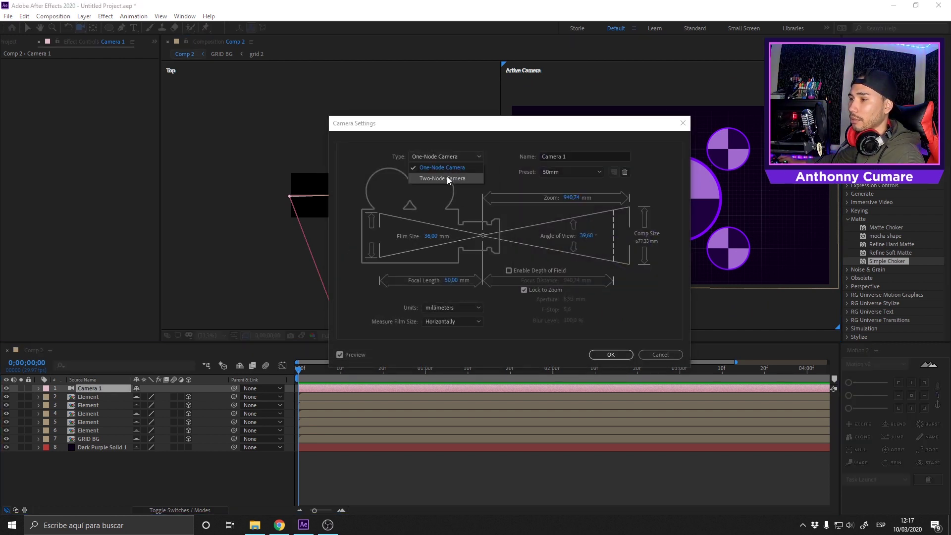
{"action": "left_click", "coordinate": [447, 178]}
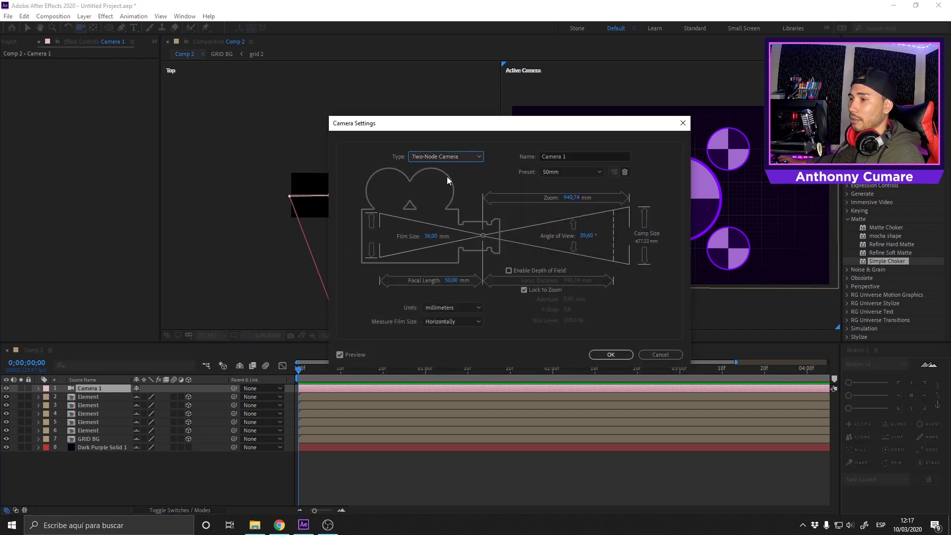
{"action": "left_click", "coordinate": [608, 354]}
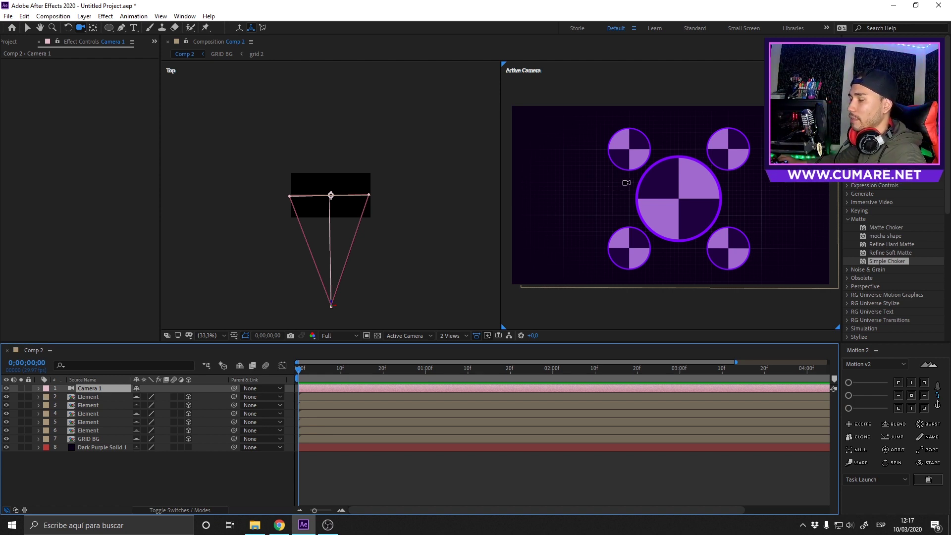
Orbit the two-node camera around its point of interest to both sides of the elements.
{"action": "mouse_move", "coordinate": [638, 193]}
{"action": "left_mouse_down"}
{"action": "mouse_move", "coordinate": [626, 200]}
{"action": "mouse_move", "coordinate": [654, 210]}
{"action": "mouse_move", "coordinate": [645, 221]}
{"action": "mouse_move", "coordinate": [692, 213]}
{"action": "mouse_move", "coordinate": [692, 191]}
{"action": "mouse_move", "coordinate": [621, 197]}
{"action": "left_mouse_up"}
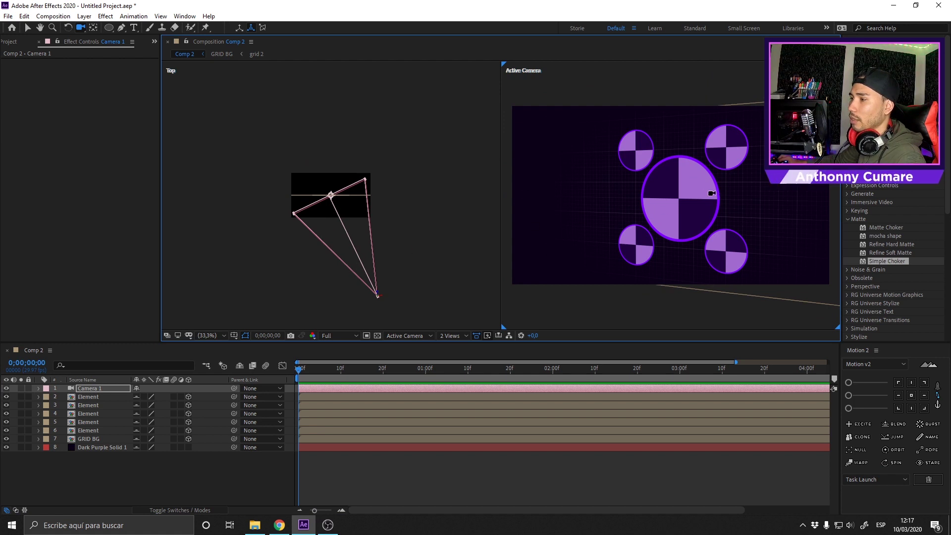
{"action": "mouse_move", "coordinate": [712, 194]}
{"action": "left_mouse_down"}
{"action": "mouse_move", "coordinate": [735, 192]}
{"action": "mouse_move", "coordinate": [712, 191]}
{"action": "mouse_move", "coordinate": [721, 151]}
{"action": "mouse_move", "coordinate": [665, 208]}
{"action": "mouse_move", "coordinate": [737, 182]}
{"action": "mouse_move", "coordinate": [711, 189]}
{"action": "left_mouse_up"}
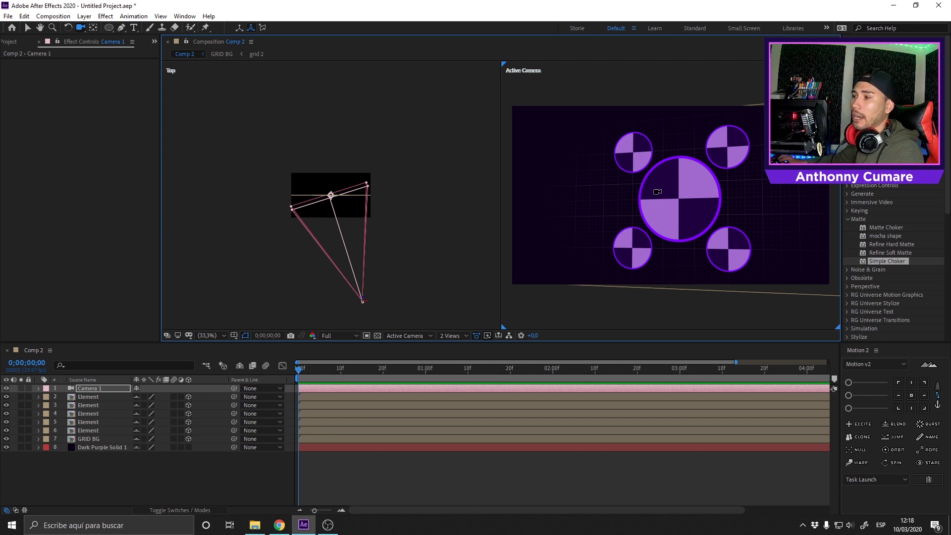
{"action": "left_click_drag", "start_coordinate": [657, 192], "coordinate": [665, 202]}
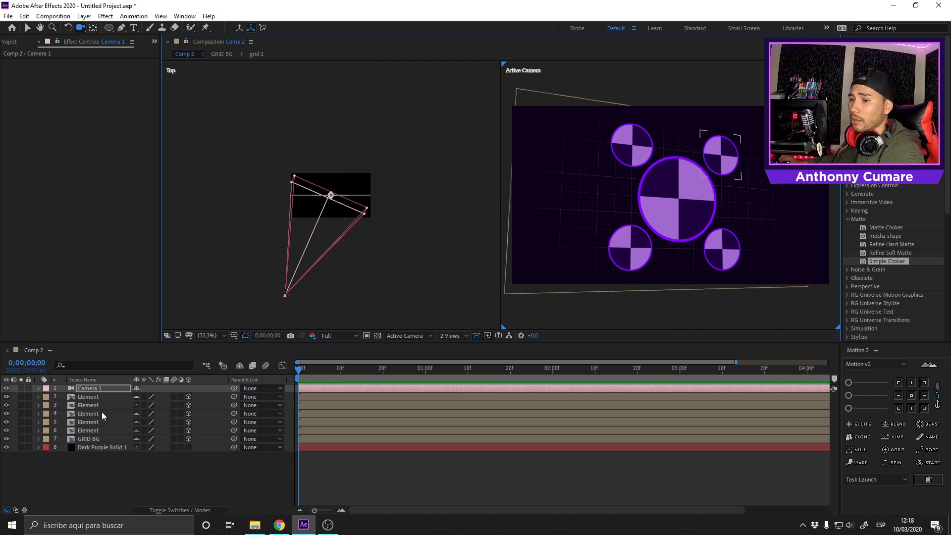
Select the layers from GRID BG through Camera 1 and orbit the camera in the Active Camera view.
{"action": "left_click", "coordinate": [91, 439]}
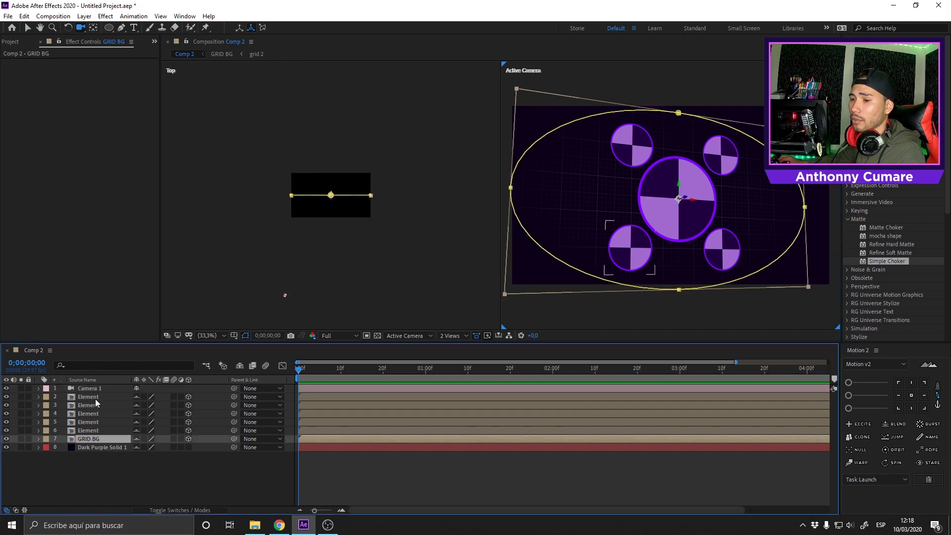
{"action": "left_click", "coordinate": [98, 389], "text": "shift"}
{"action": "mouse_move", "coordinate": [683, 202]}
{"action": "left_mouse_down"}
{"action": "mouse_move", "coordinate": [675, 170]}
{"action": "mouse_move", "coordinate": [622, 192]}
{"action": "mouse_move", "coordinate": [674, 159]}
{"action": "mouse_move", "coordinate": [677, 210]}
{"action": "mouse_move", "coordinate": [680, 201]}
{"action": "left_mouse_up"}
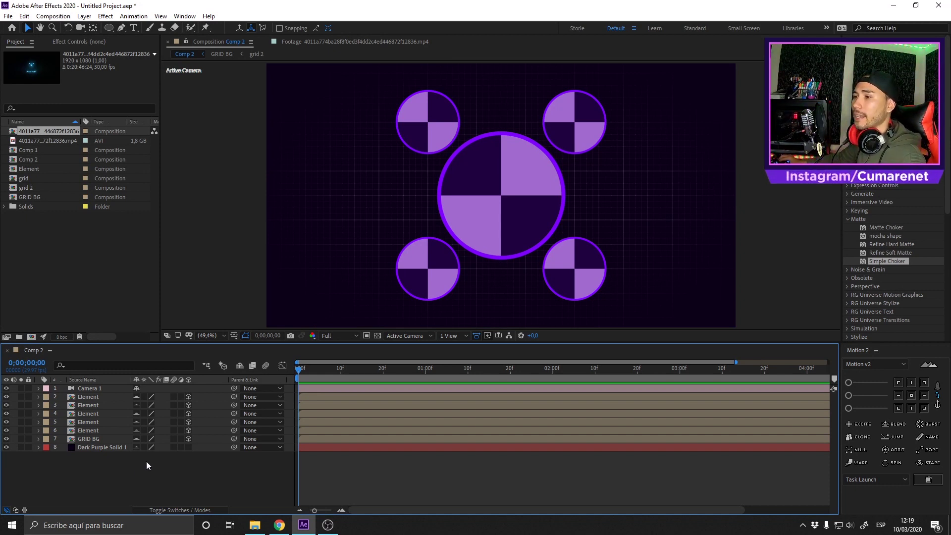
Examine the Camera Settings of Camera 1, keeping its options as they are.
{"action": "left_click", "coordinate": [93, 390]}
{"action": "double_click", "coordinate": [93, 389]}
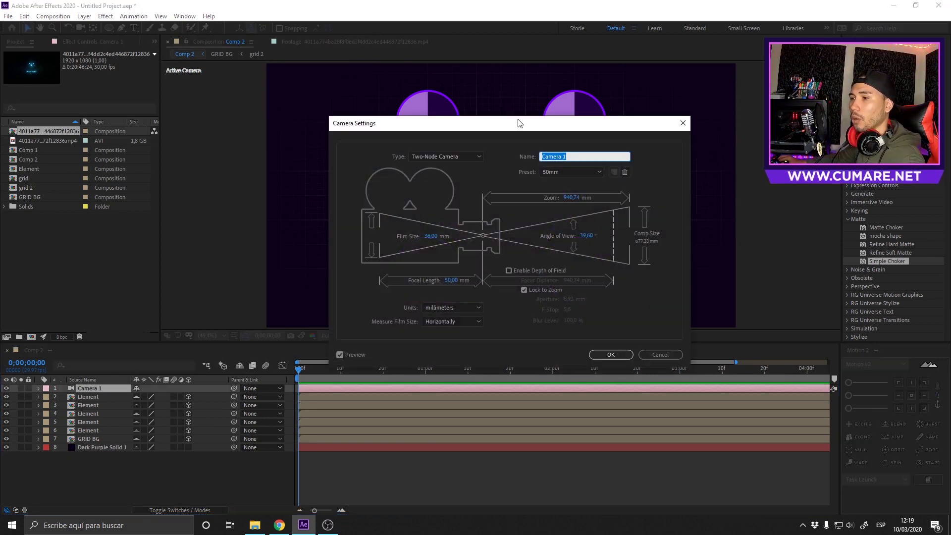
{"action": "left_click_drag", "start_coordinate": [429, 132], "coordinate": [306, 147]}
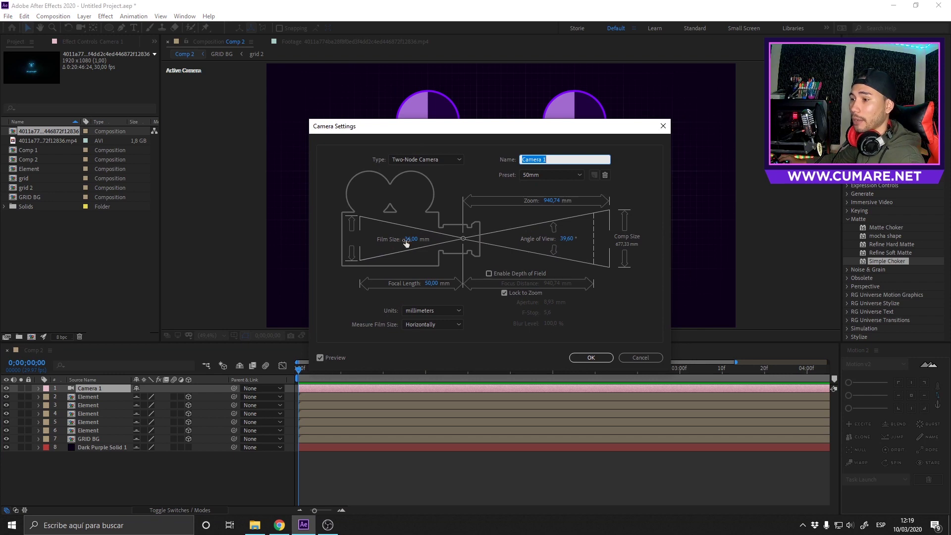
{"action": "key", "text": "Return"}
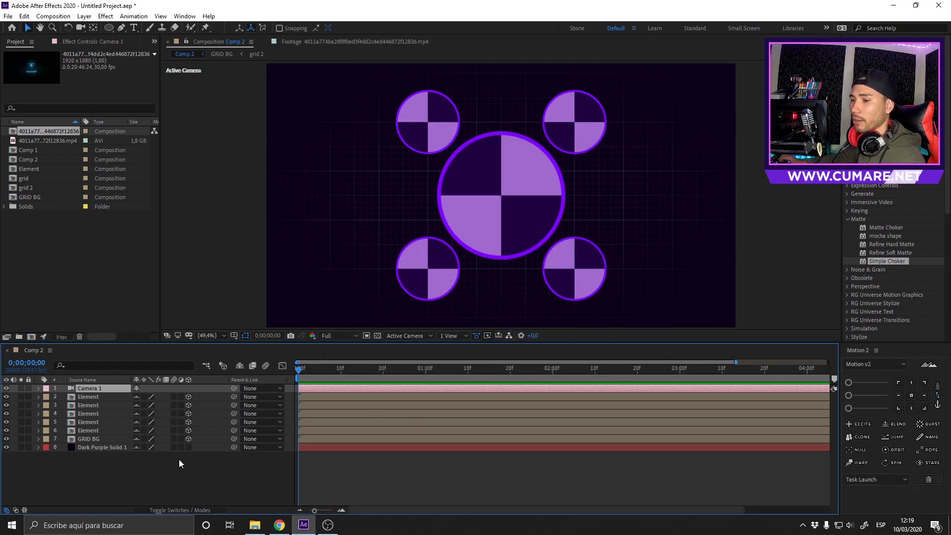
{"action": "right_click", "coordinate": [170, 462]}
{"action": "mouse_move", "coordinate": [196, 354]}
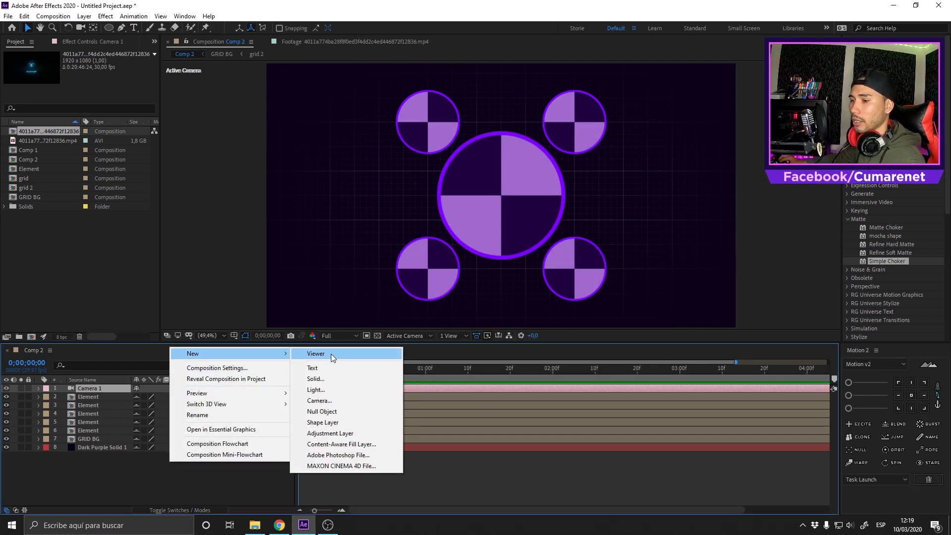
{"action": "left_click", "coordinate": [329, 401]}
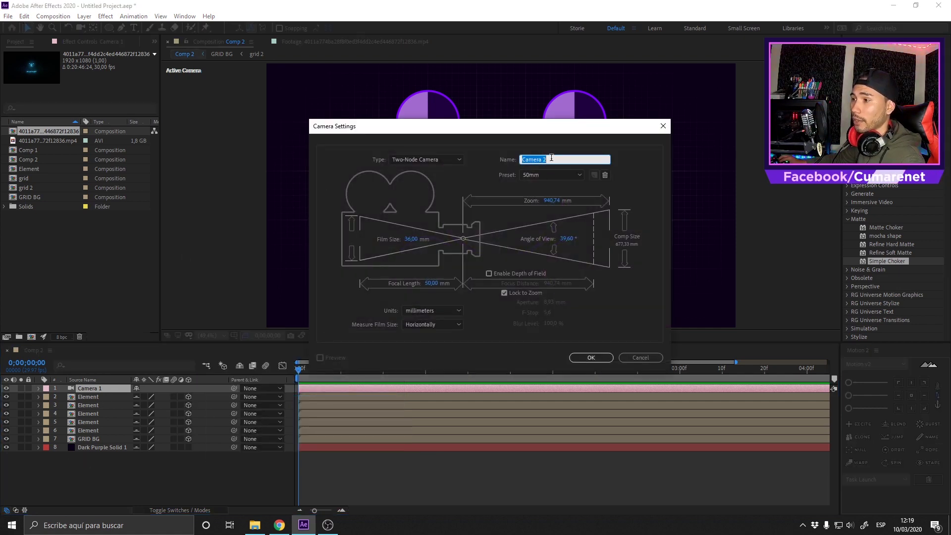
{"action": "left_click", "coordinate": [551, 158]}
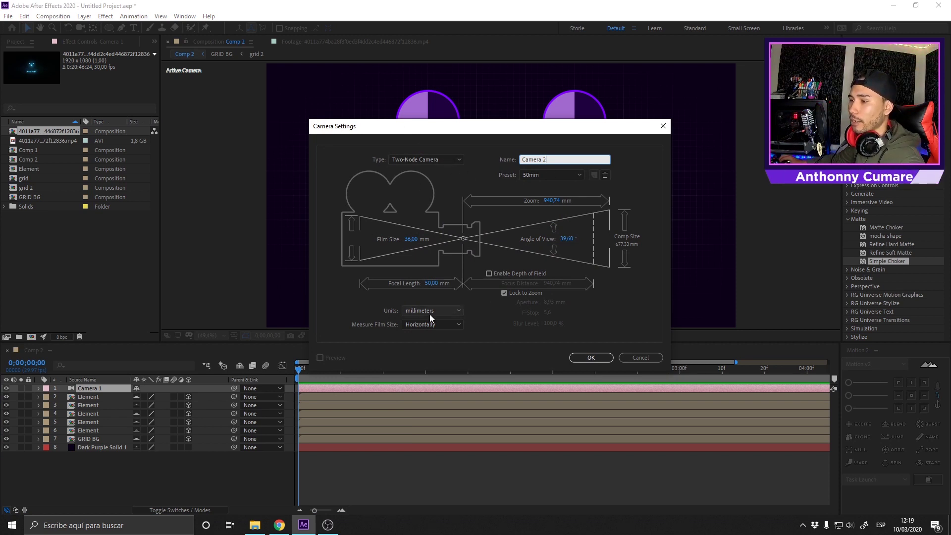
{"action": "left_click", "coordinate": [638, 359]}
Set the lens preset of Camera 1 to 15mm, moving its settings dialog clear of the composition.
{"action": "double_click", "coordinate": [104, 388]}
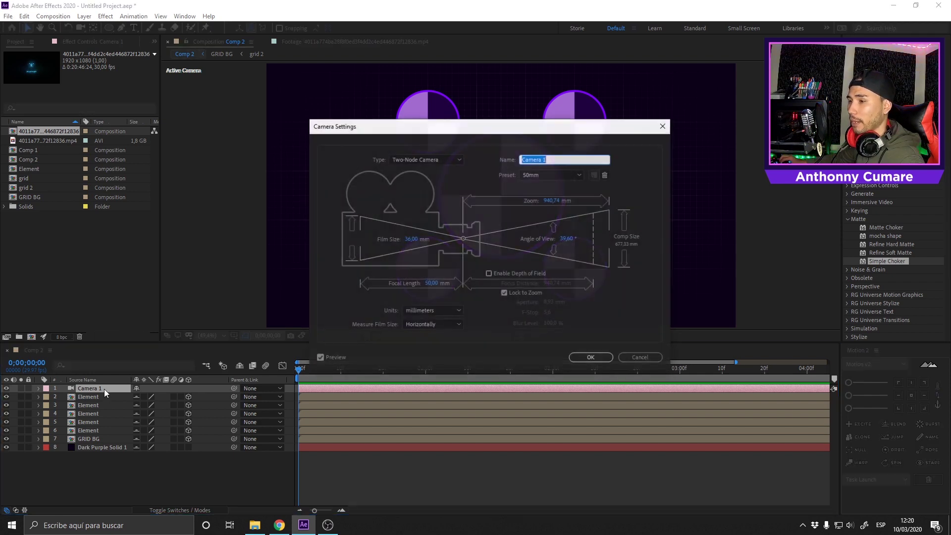
{"action": "left_click_drag", "start_coordinate": [513, 130], "coordinate": [584, 108]}
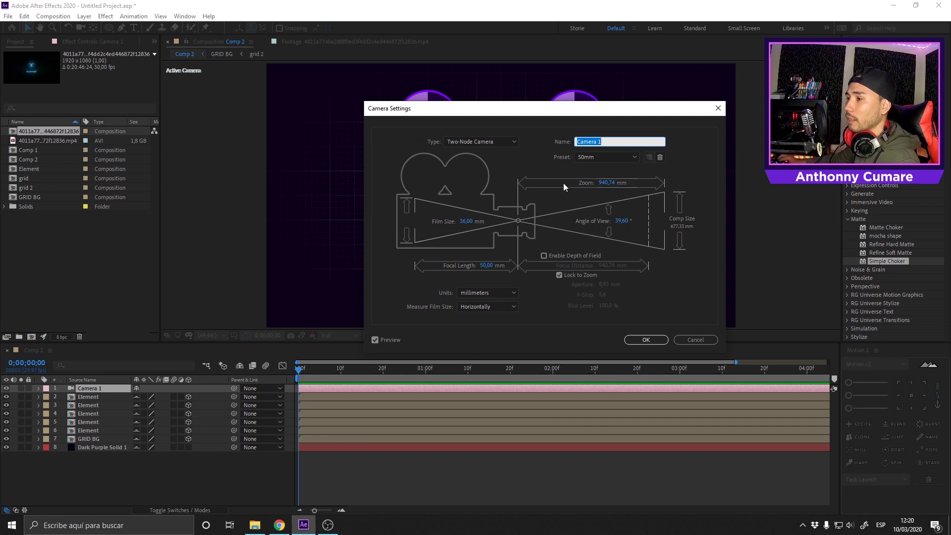
{"action": "left_click", "coordinate": [607, 157]}
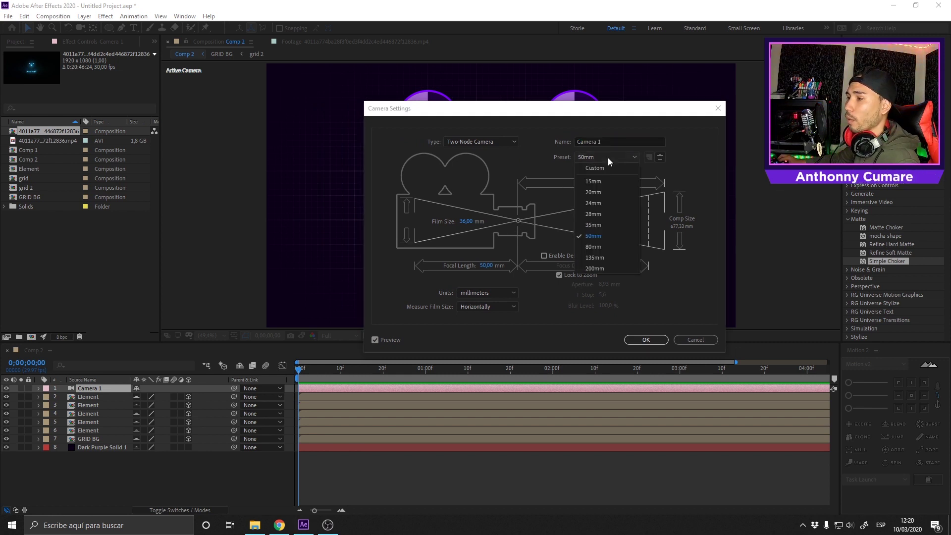
{"action": "left_click", "coordinate": [599, 182]}
{"action": "left_click_drag", "start_coordinate": [577, 116], "coordinate": [799, 85]}
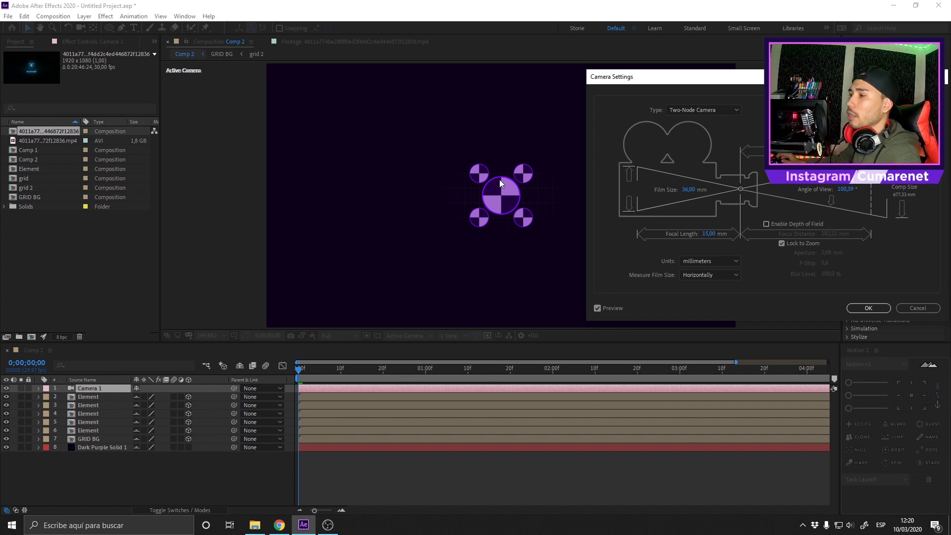
Set the lens preset of Camera 1 back to 50mm in its camera settings.
{"action": "left_click_drag", "start_coordinate": [776, 85], "coordinate": [749, 69]}
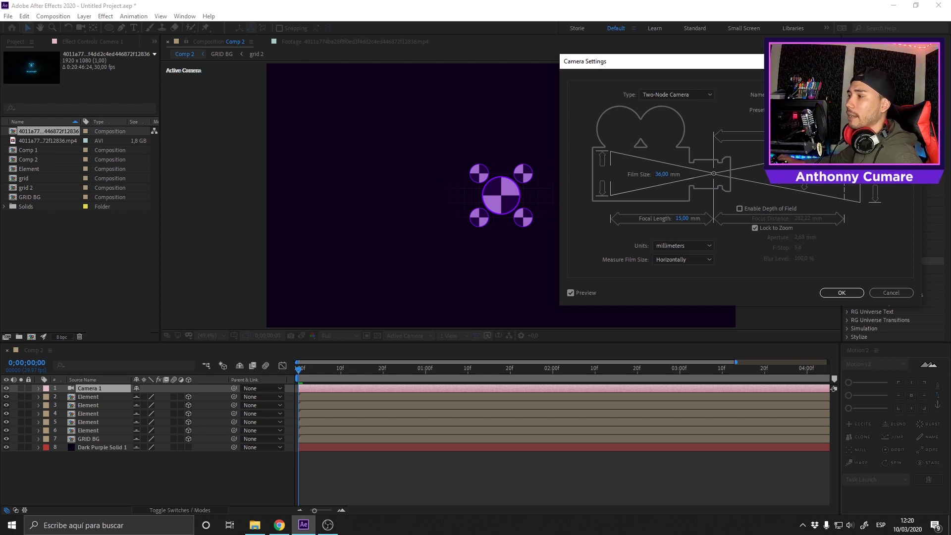
{"action": "left_click", "coordinate": [802, 110]}
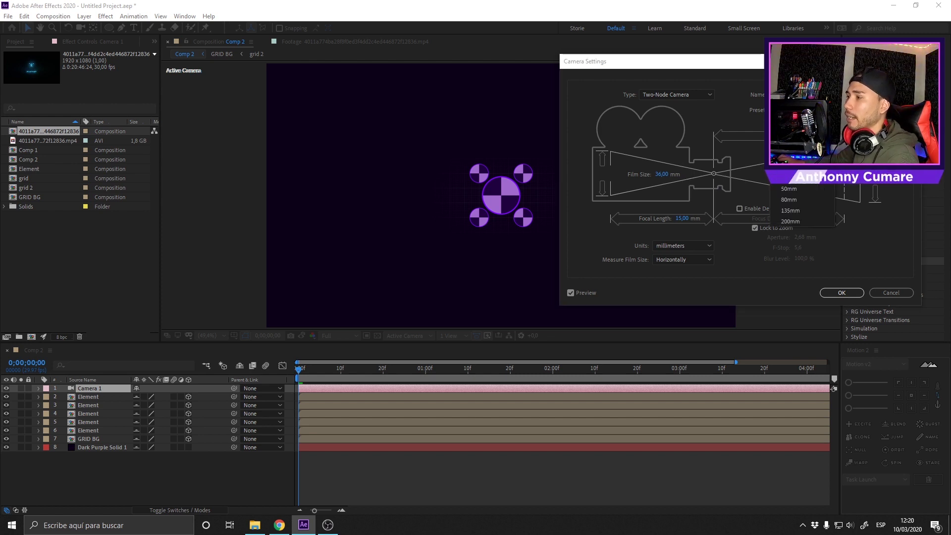
{"action": "left_click", "coordinate": [787, 186]}
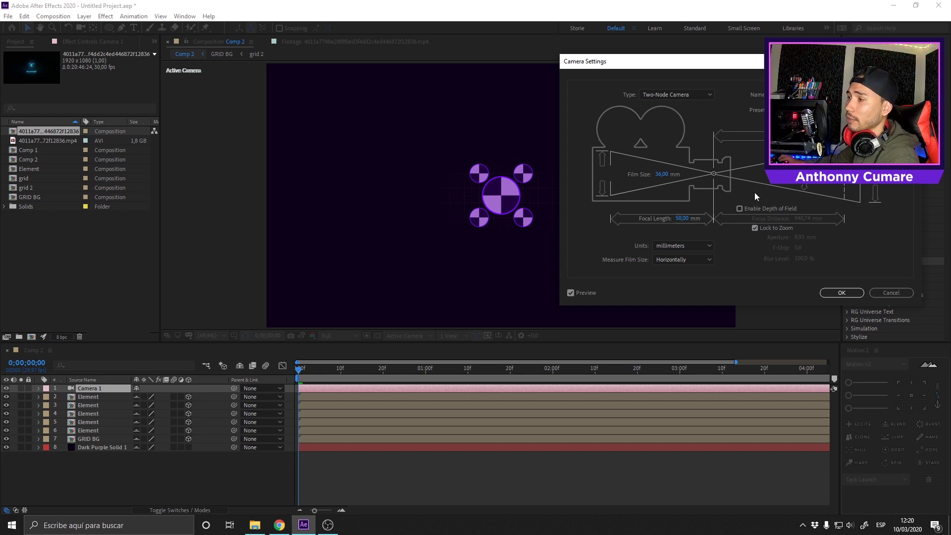
Try the 80mm, 50mm, 135mm and 200mm lens presets on Camera 1 one after another.
{"action": "left_click", "coordinate": [802, 110]}
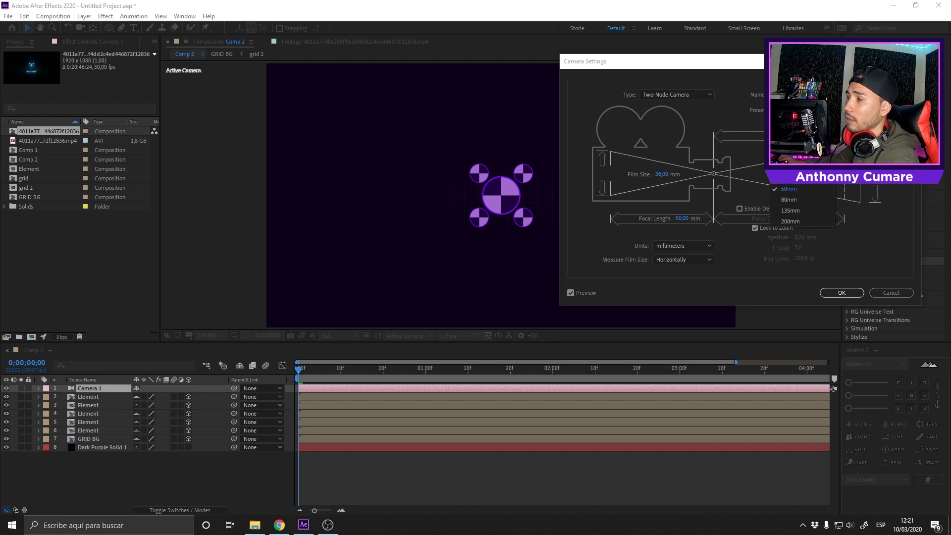
{"action": "left_click", "coordinate": [786, 201]}
{"action": "left_click", "coordinate": [802, 110]}
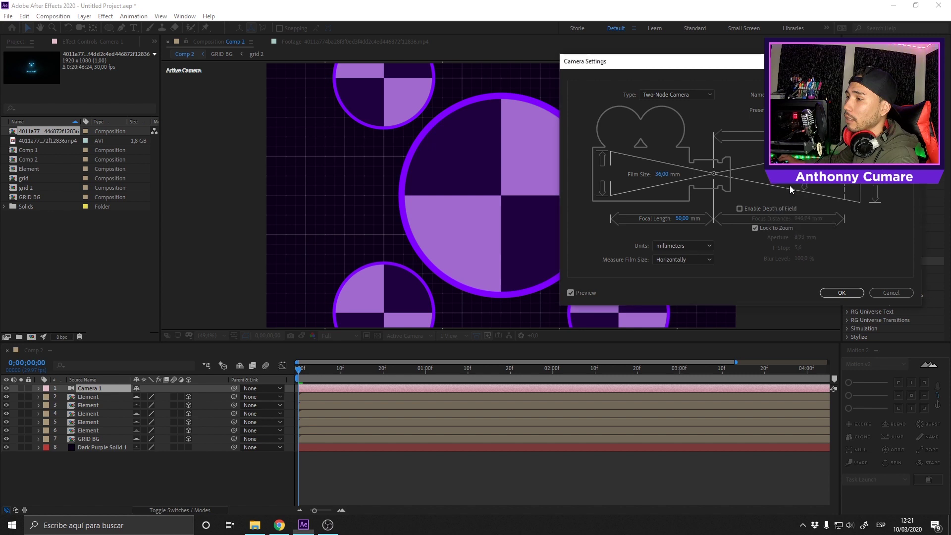
{"action": "left_click", "coordinate": [789, 185]}
{"action": "left_click", "coordinate": [802, 110]}
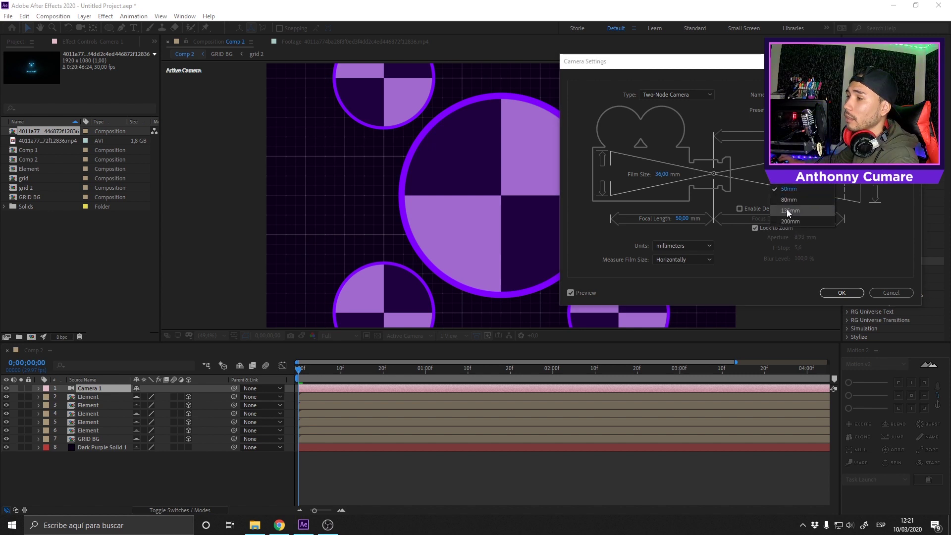
{"action": "left_click", "coordinate": [786, 209]}
{"action": "left_click", "coordinate": [802, 110]}
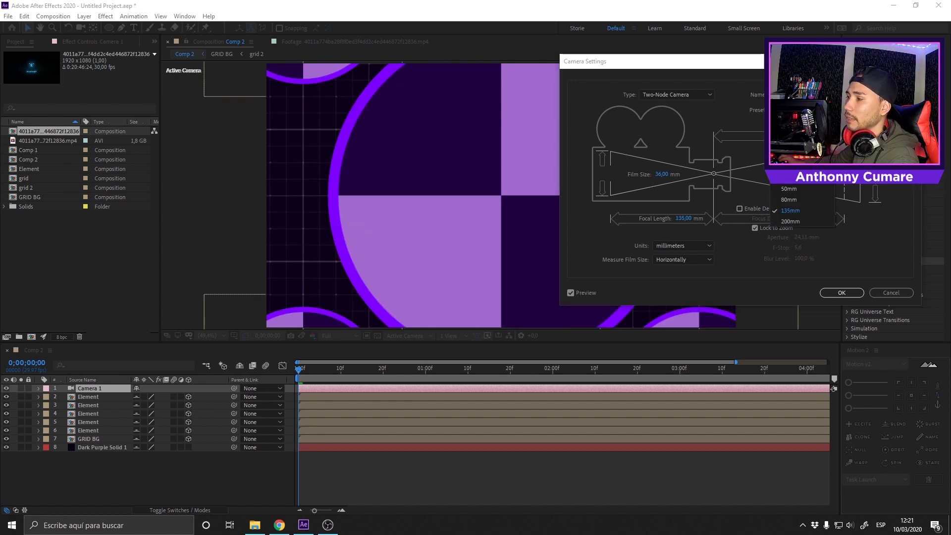
{"action": "left_click", "coordinate": [783, 219]}
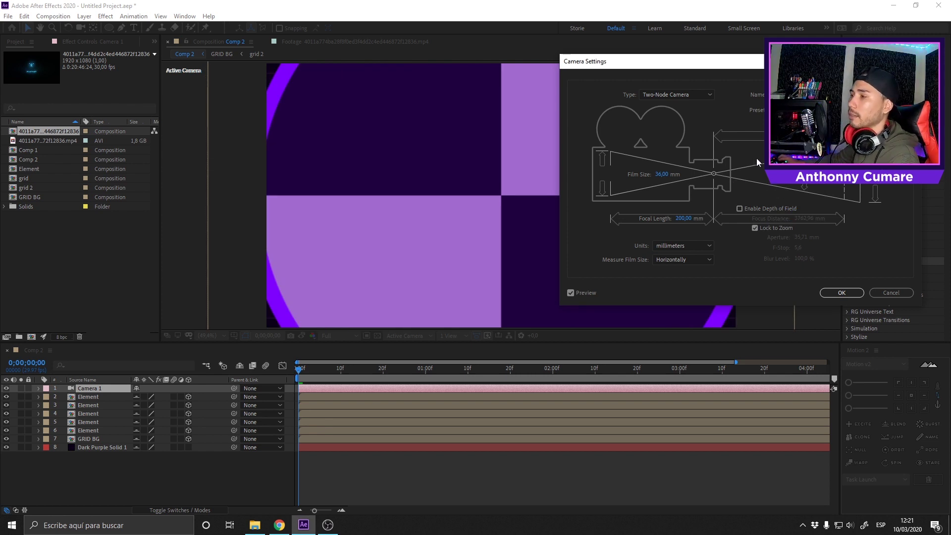
Return the lens preset of Camera 1 to 50mm and apply the camera settings.
{"action": "left_click", "coordinate": [802, 110]}
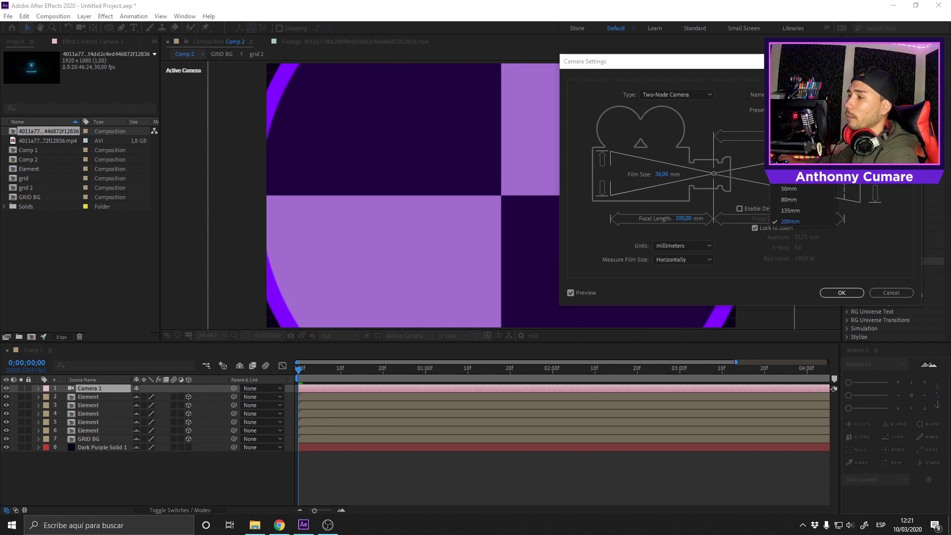
{"action": "left_click", "coordinate": [788, 188]}
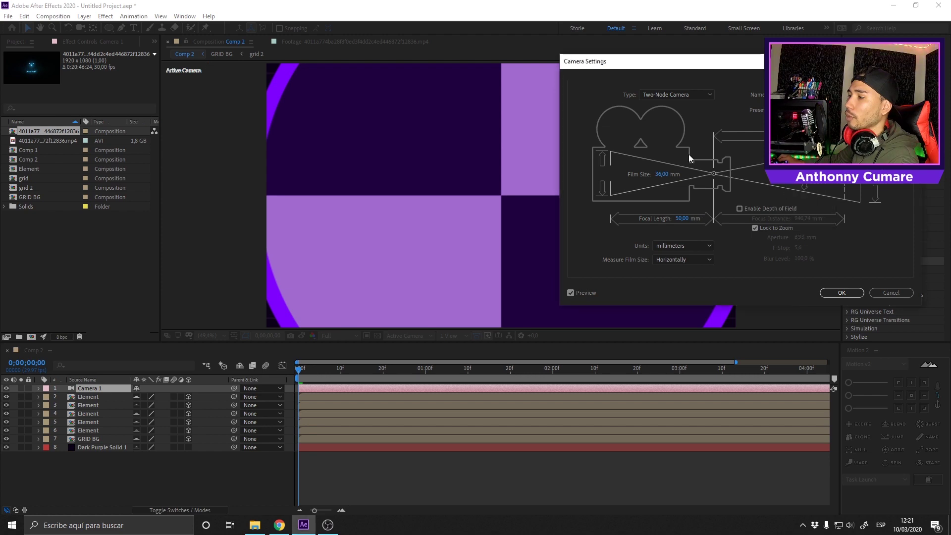
{"action": "left_click", "coordinate": [836, 290]}
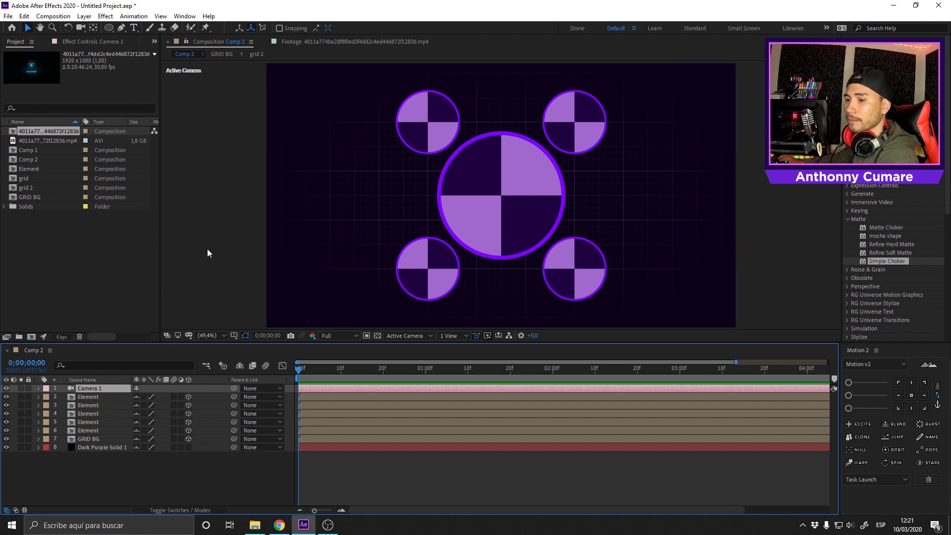
Split the composition viewer into two horizontal views and briefly check the property groups of Camera 1.
{"action": "left_click", "coordinate": [456, 337]}
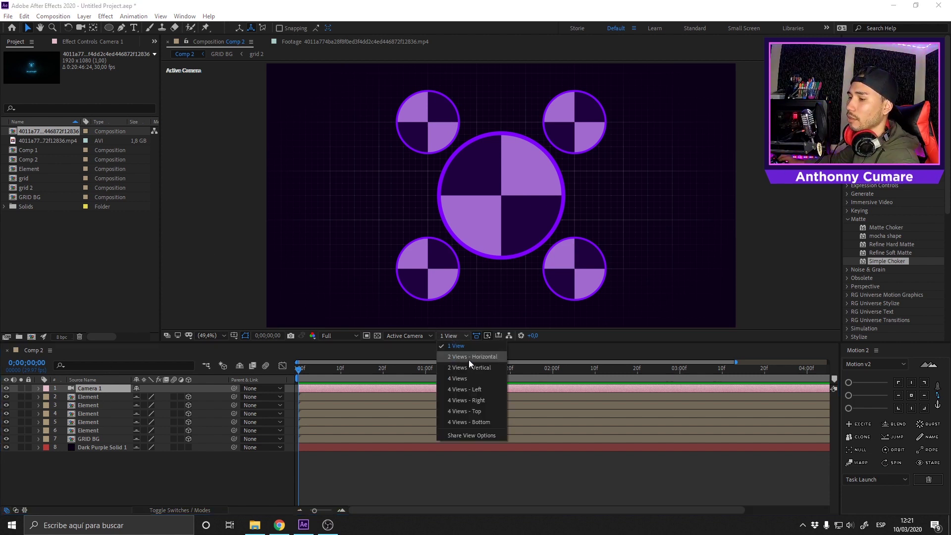
{"action": "left_click", "coordinate": [468, 357]}
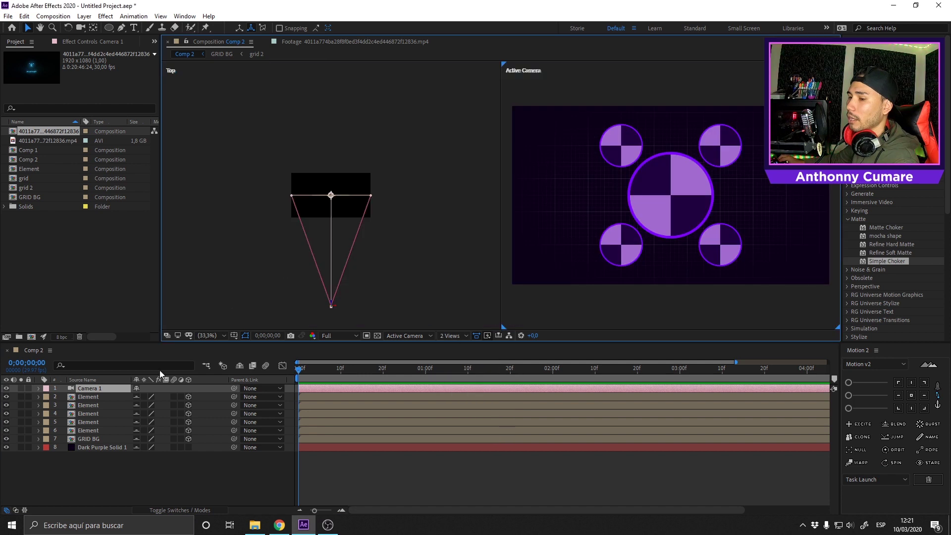
{"action": "left_click", "coordinate": [38, 388]}
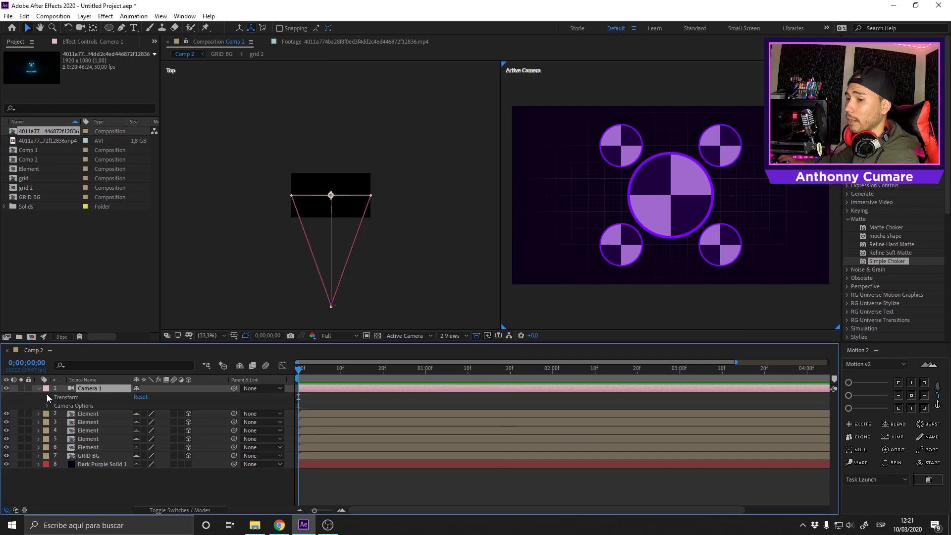
{"action": "left_click", "coordinate": [38, 389]}
Try a film size of 32 mm and a zoom of 582 mm in the settings of Camera 1.
{"action": "double_click", "coordinate": [102, 387]}
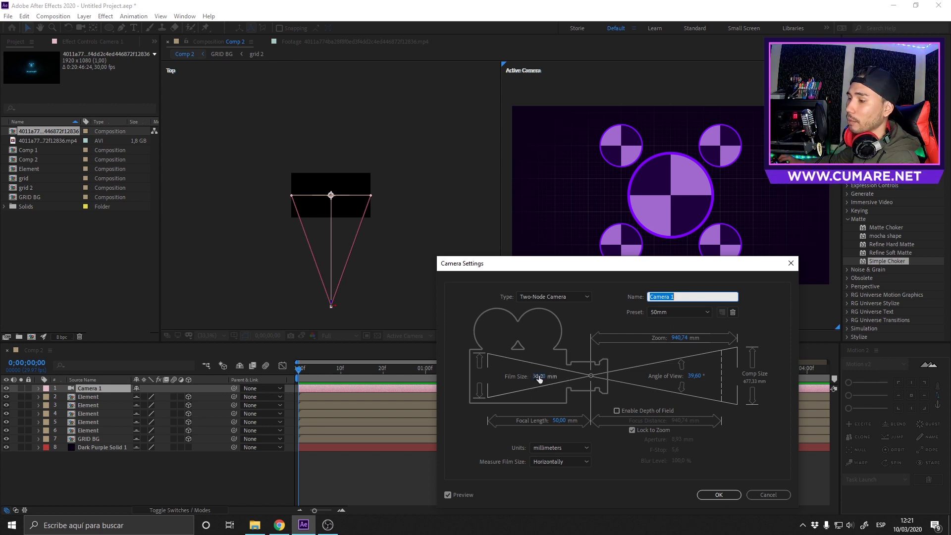
{"action": "mouse_move", "coordinate": [539, 379]}
{"action": "left_mouse_down"}
{"action": "mouse_move", "coordinate": [567, 369]}
{"action": "mouse_move", "coordinate": [531, 369]}
{"action": "left_mouse_up"}
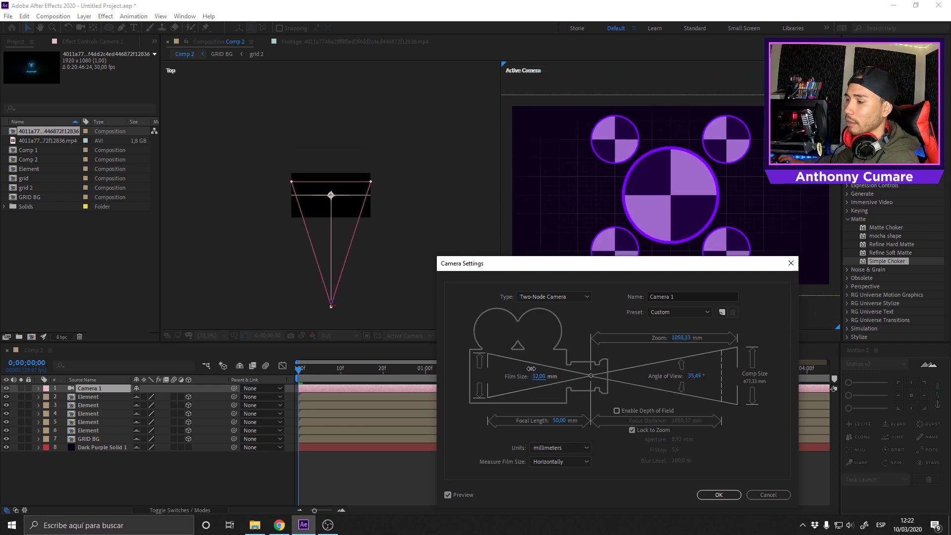
{"action": "left_click_drag", "start_coordinate": [682, 338], "coordinate": [421, 314]}
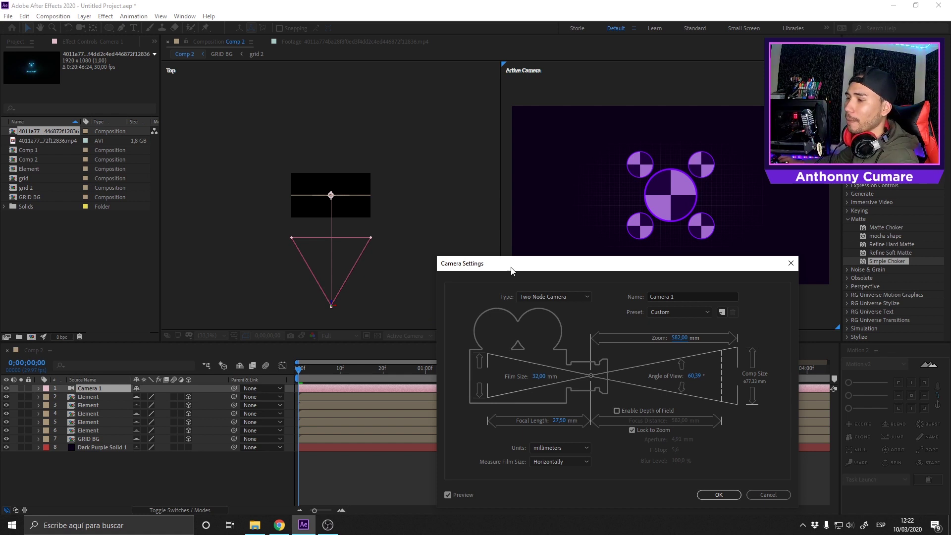
Try an angle of view of 68° for Camera 1, moving the settings dialog clear of the views.
{"action": "left_click_drag", "start_coordinate": [512, 263], "coordinate": [482, 254]}
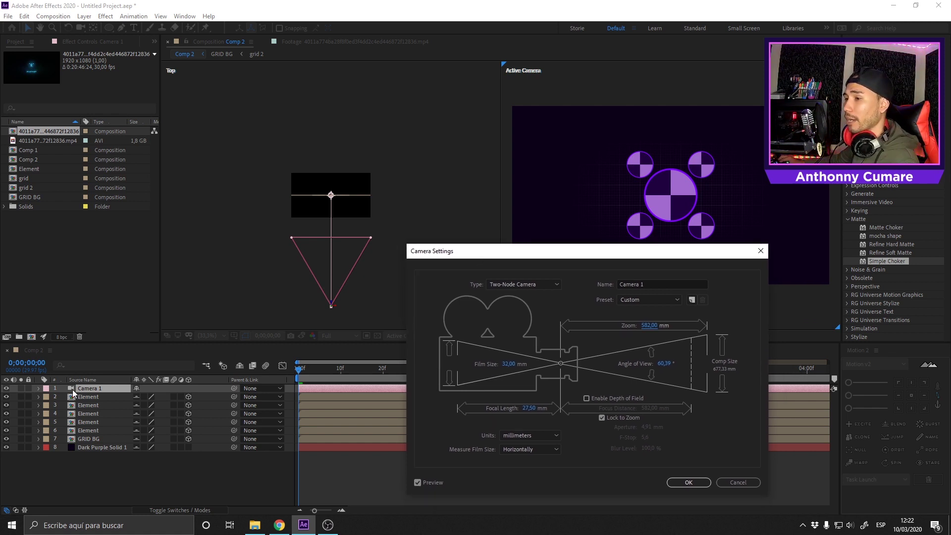
{"action": "left_click_drag", "start_coordinate": [578, 254], "coordinate": [634, 178]}
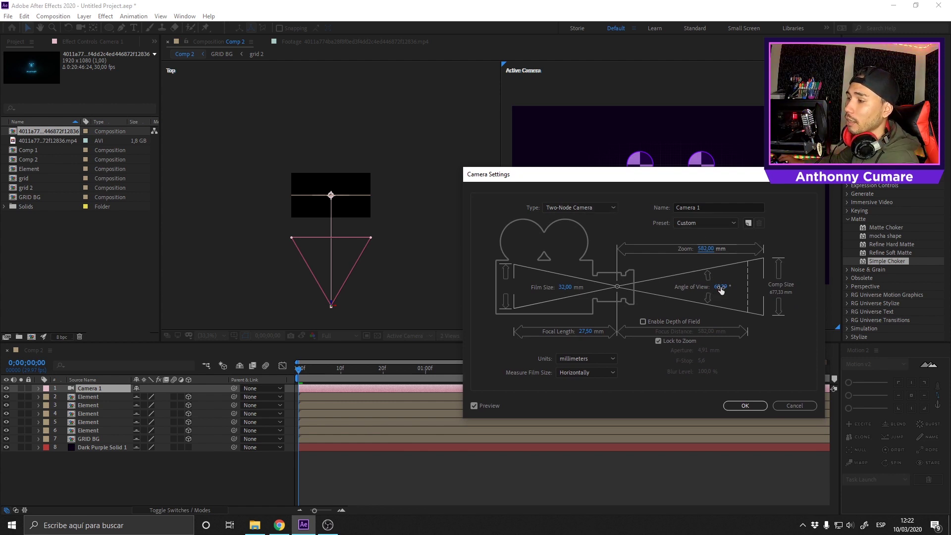
{"action": "left_click_drag", "start_coordinate": [720, 290], "coordinate": [600, 266]}
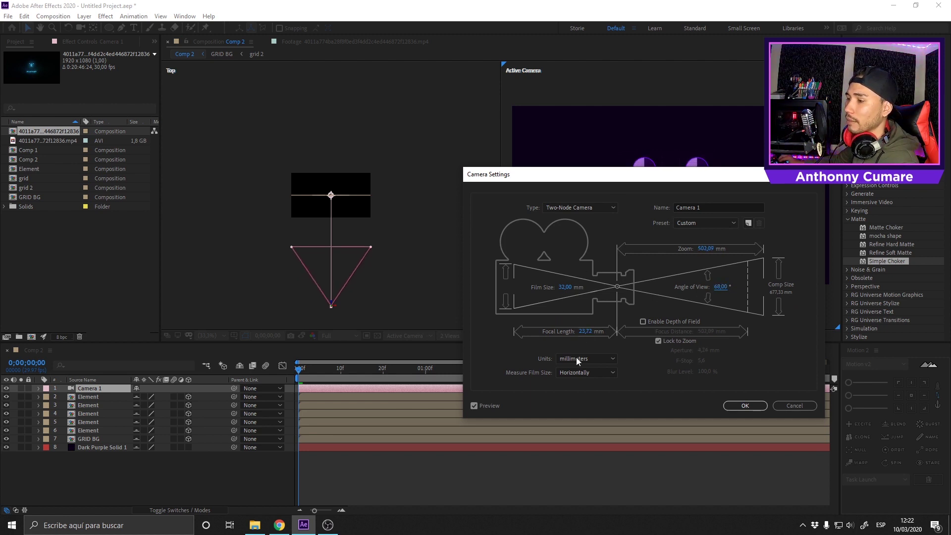
{"action": "left_click_drag", "start_coordinate": [629, 179], "coordinate": [551, 220]}
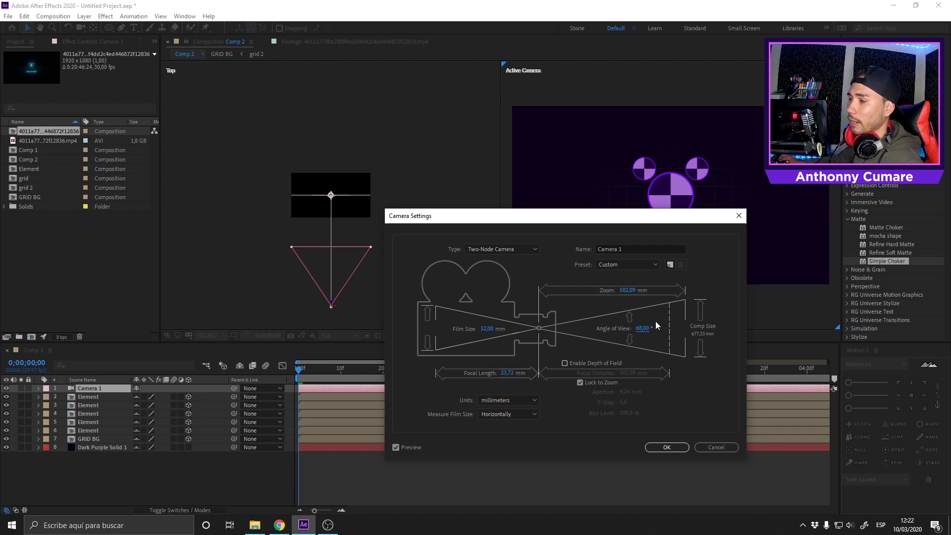
Apply the 15mm lens preset to Camera 1.
{"action": "left_click", "coordinate": [643, 264]}
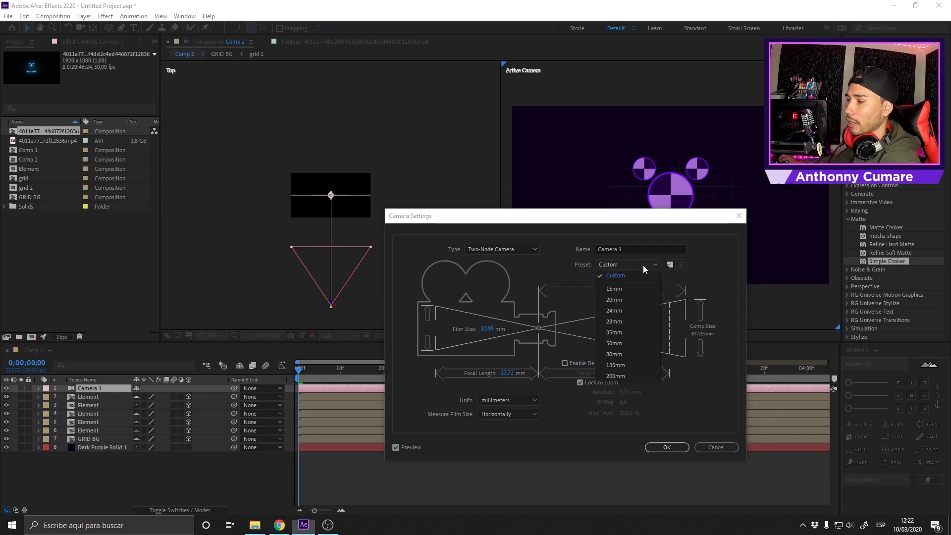
{"action": "left_click", "coordinate": [623, 283]}
{"action": "left_click", "coordinate": [664, 446]}
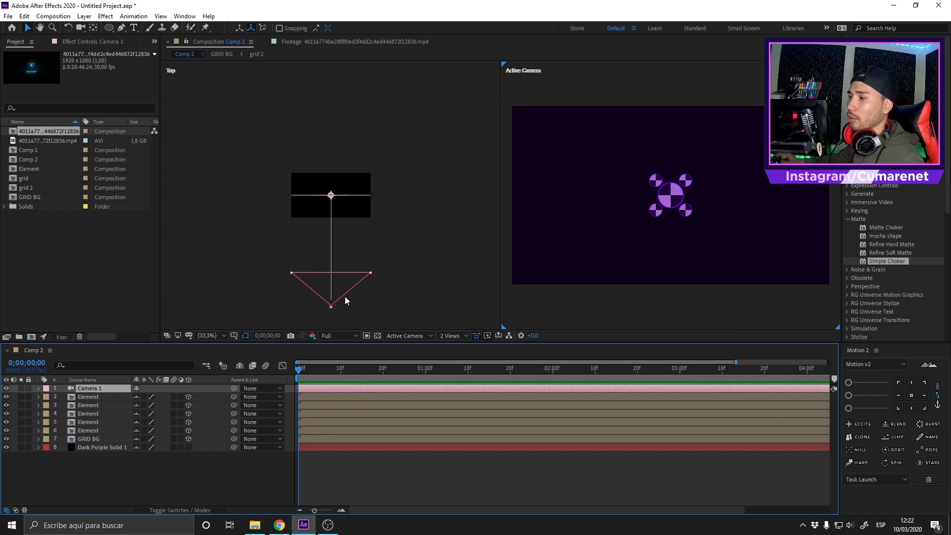
Move the lower-right circle, Element layer 2, along its X axis to near the right edge of the Active Camera view.
{"action": "left_click", "coordinate": [88, 397]}
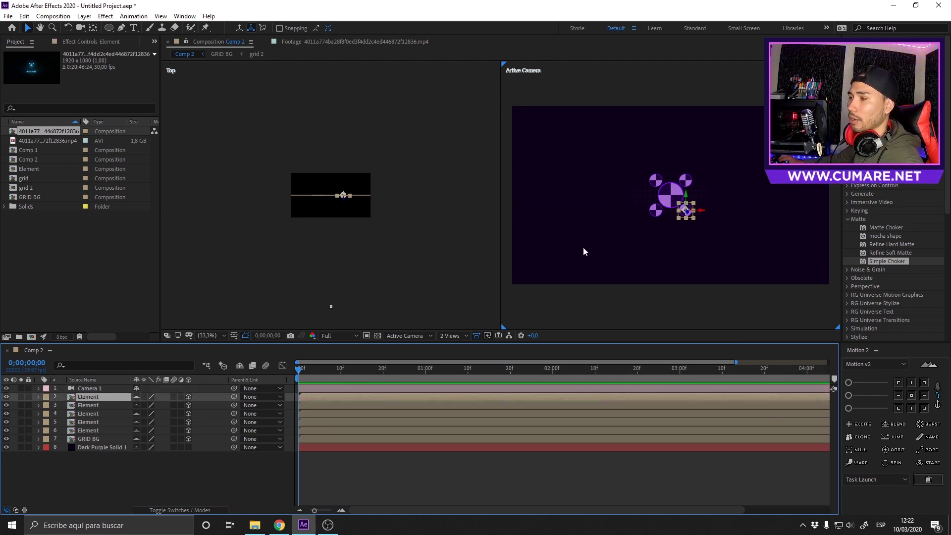
{"action": "left_click_drag", "start_coordinate": [703, 213], "coordinate": [823, 213]}
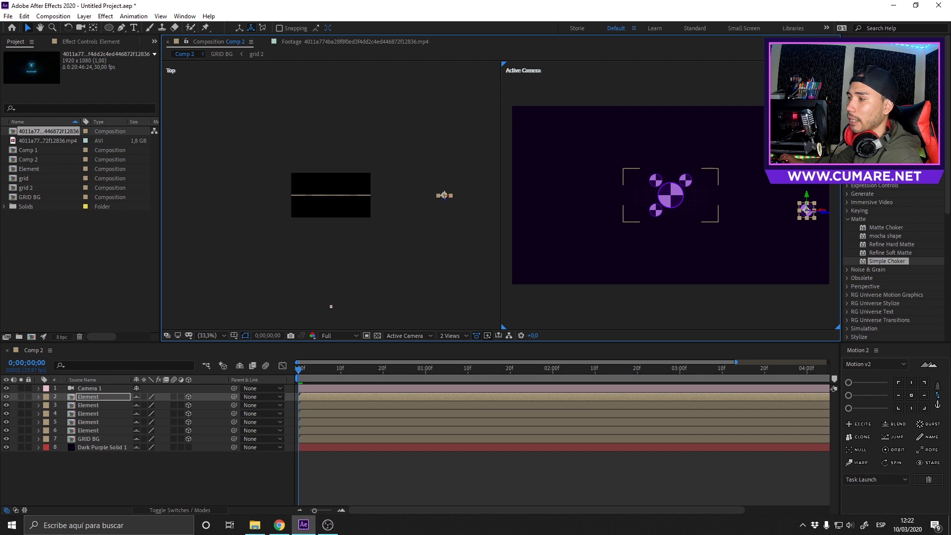
{"action": "left_click", "coordinate": [200, 500]}
Set the lens preset of Camera 1 to 50mm in its camera settings.
{"action": "double_click", "coordinate": [94, 389]}
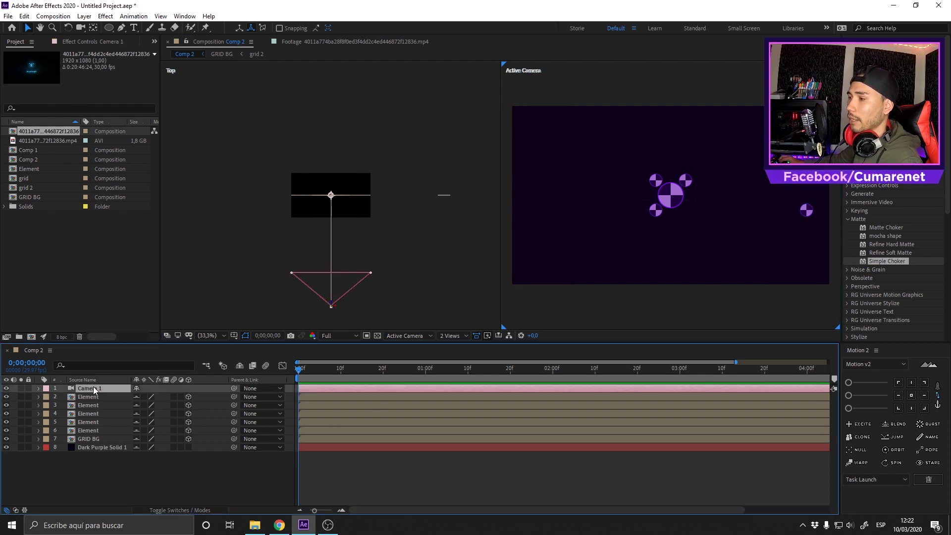
{"action": "left_click", "coordinate": [615, 264]}
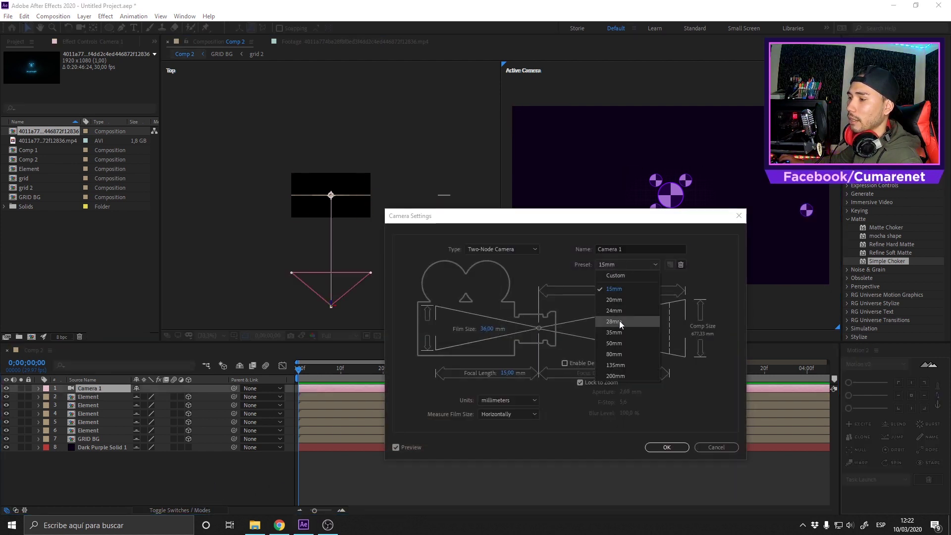
{"action": "left_click", "coordinate": [614, 343]}
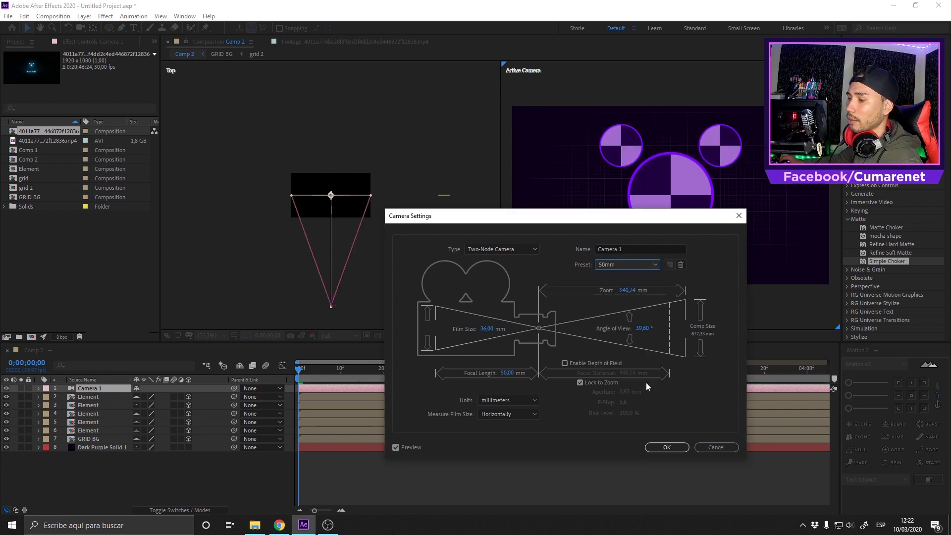
{"action": "left_click", "coordinate": [666, 446]}
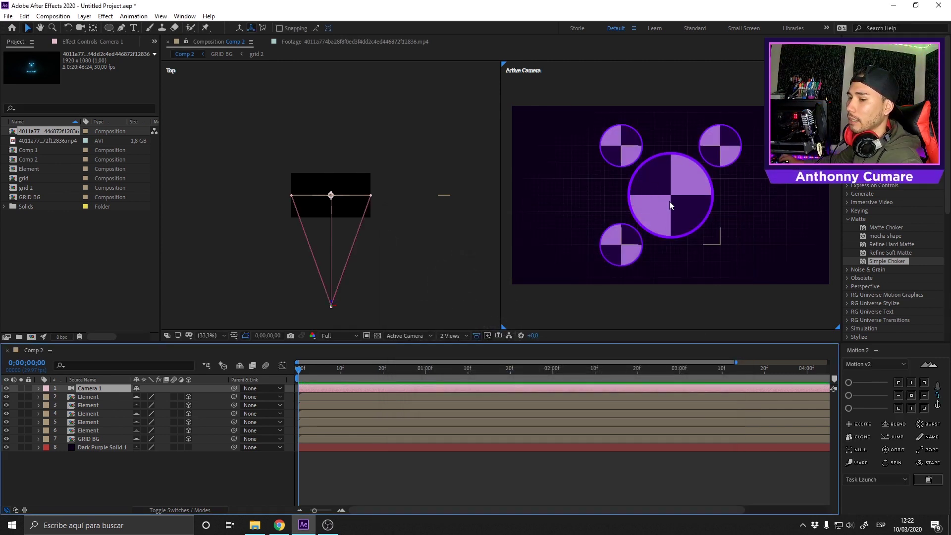
Select the displaced Element in the Top view, try orbiting the two-node camera in the Active Camera view, and undo the orbits.
{"action": "left_click", "coordinate": [444, 200]}
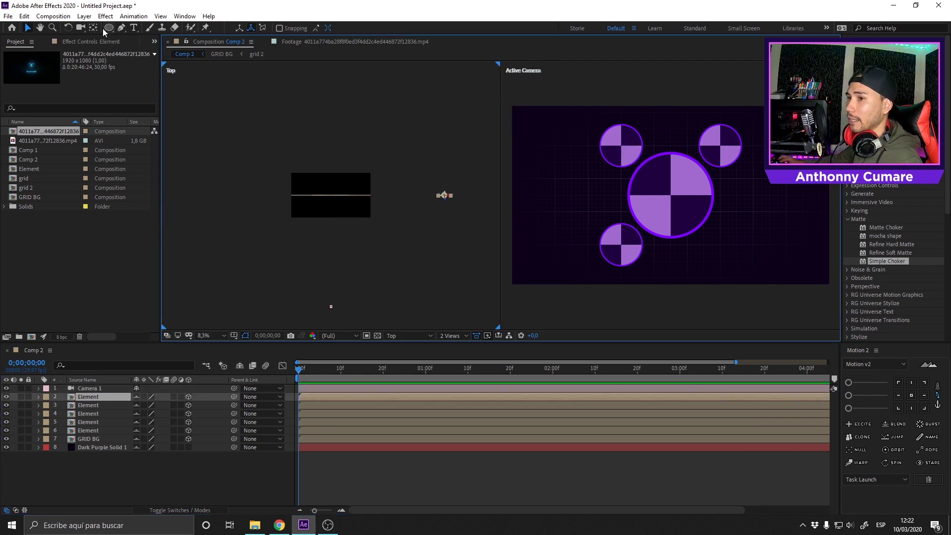
{"action": "key", "text": "c"}
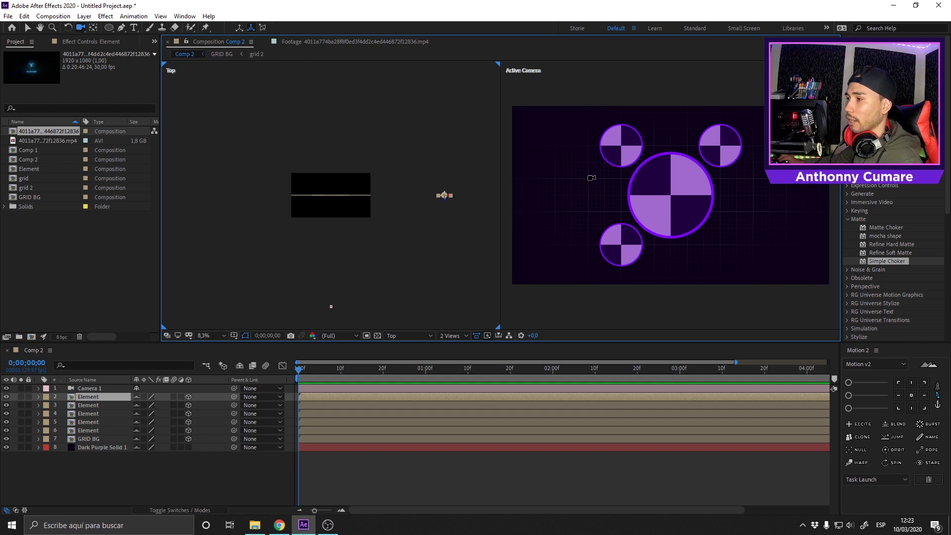
{"action": "left_click", "coordinate": [699, 190]}
{"action": "left_click_drag", "start_coordinate": [699, 190], "coordinate": [574, 209]}
{"action": "key", "text": "ctrl+z"}
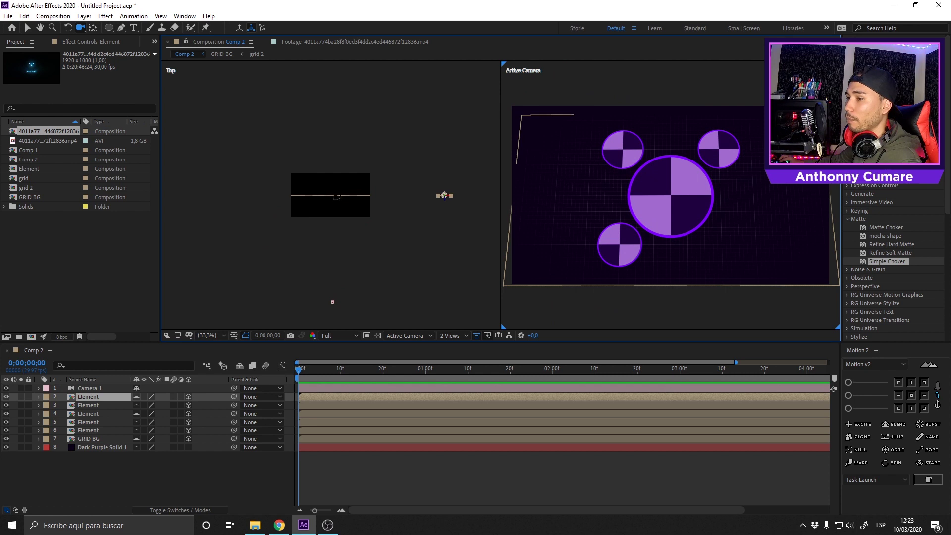
{"action": "left_click_drag", "start_coordinate": [629, 198], "coordinate": [539, 257]}
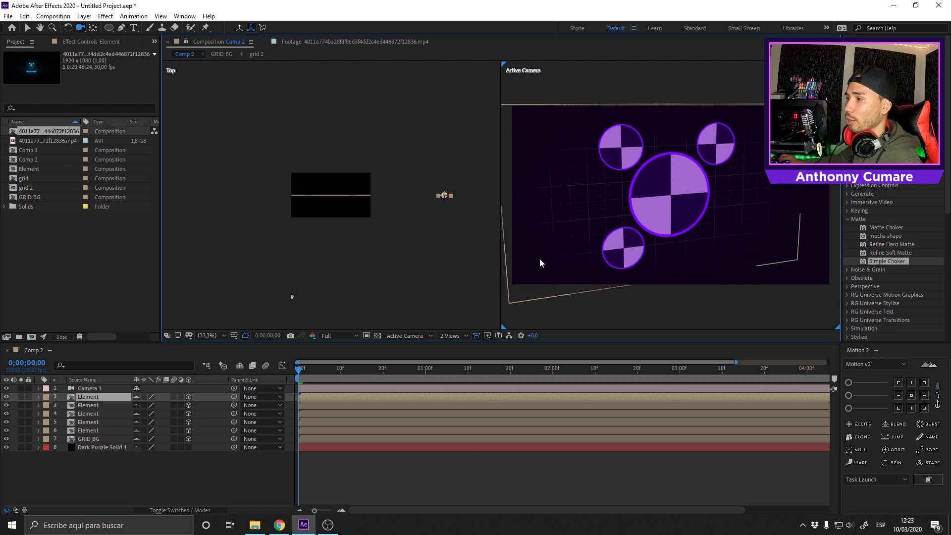
{"action": "key", "text": "ctrl+z"}
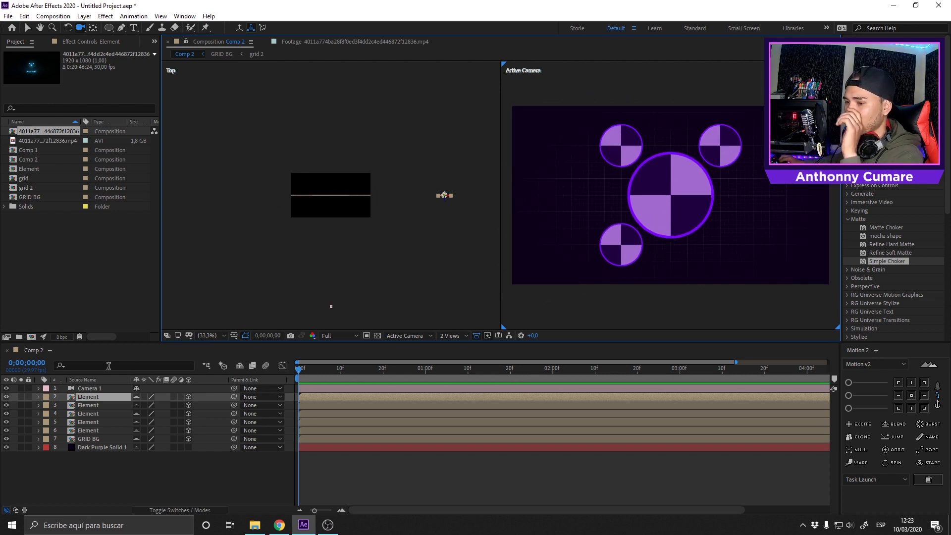
Change the type of Camera 1 to One-Node Camera.
{"action": "double_click", "coordinate": [96, 389]}
{"action": "left_click", "coordinate": [501, 250]}
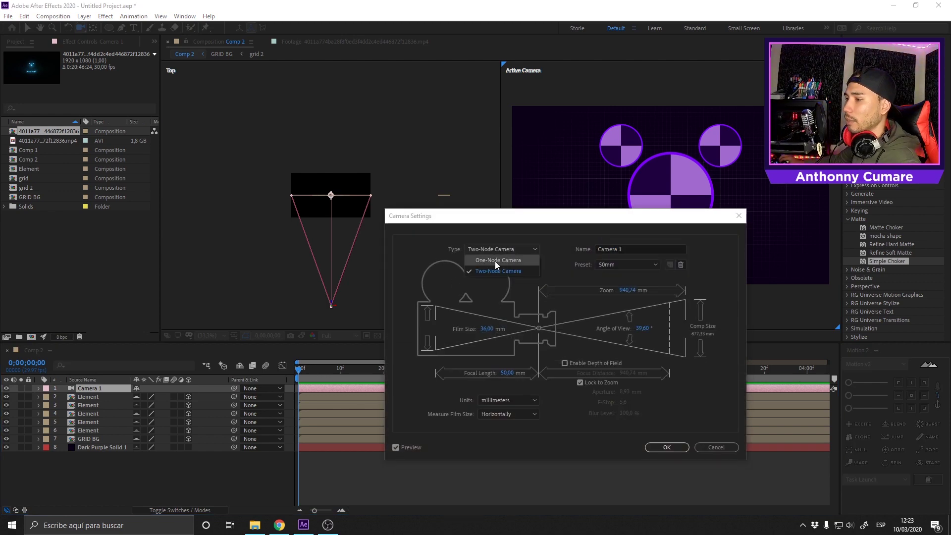
{"action": "left_click", "coordinate": [495, 259]}
{"action": "left_click", "coordinate": [667, 447]}
Try rotating the one-node camera in the Active Camera view towards the displaced Element.
{"action": "left_click_drag", "start_coordinate": [703, 218], "coordinate": [659, 192]}
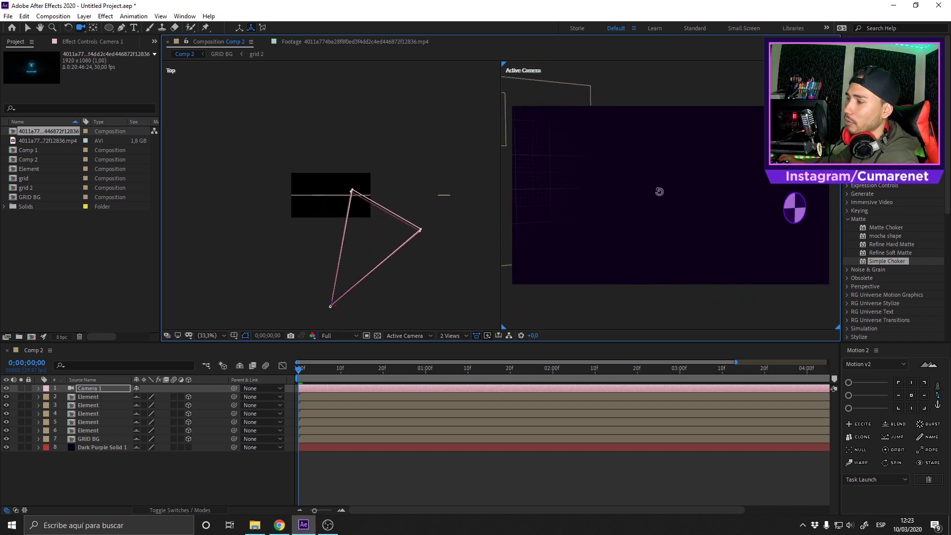
{"action": "mouse_move", "coordinate": [591, 225]}
{"action": "left_mouse_down"}
{"action": "mouse_move", "coordinate": [563, 238]}
{"action": "mouse_move", "coordinate": [602, 224]}
{"action": "left_mouse_up"}
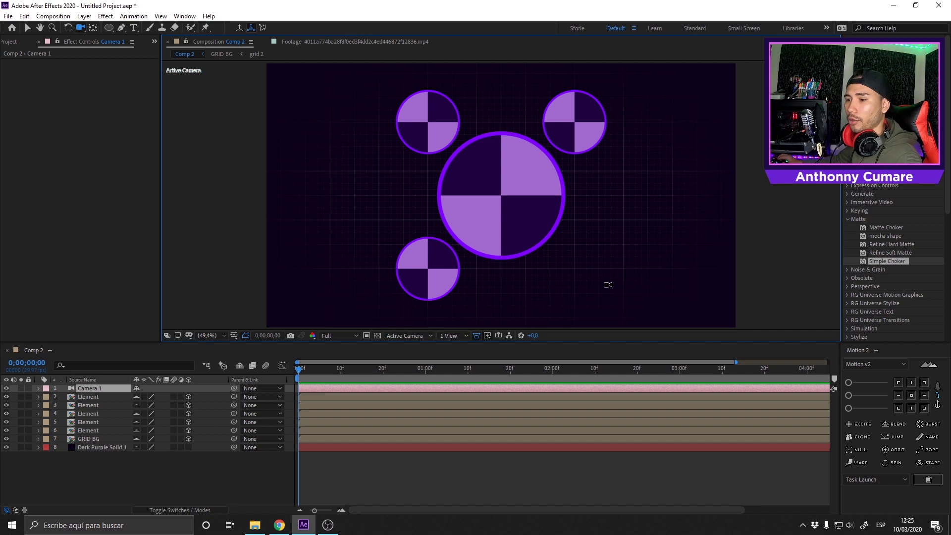
{"action": "left_click", "coordinate": [225, 484]}
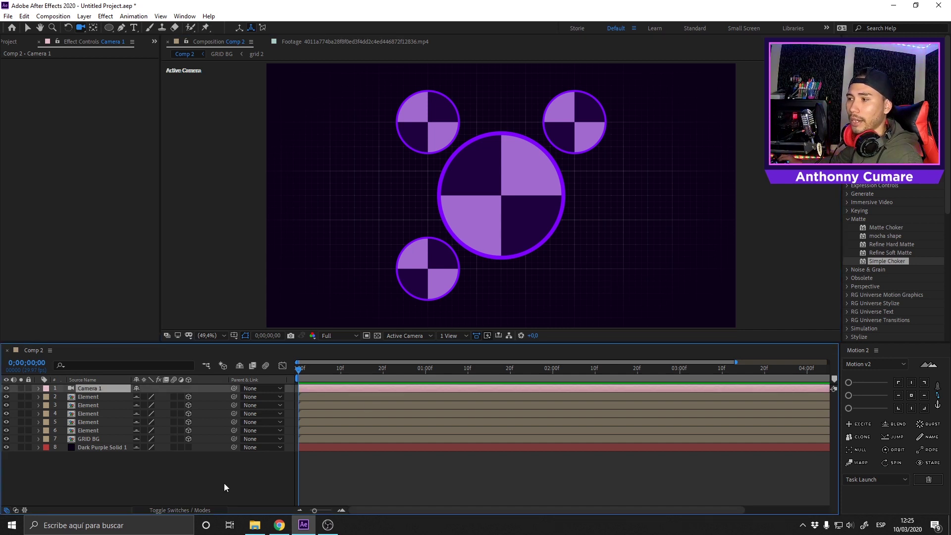
Preview the 2 Views - Horizontal, 2 Views - Vertical and 4 Views layouts, then return to 1 View.
{"action": "key", "text": "ctrl+Down"}
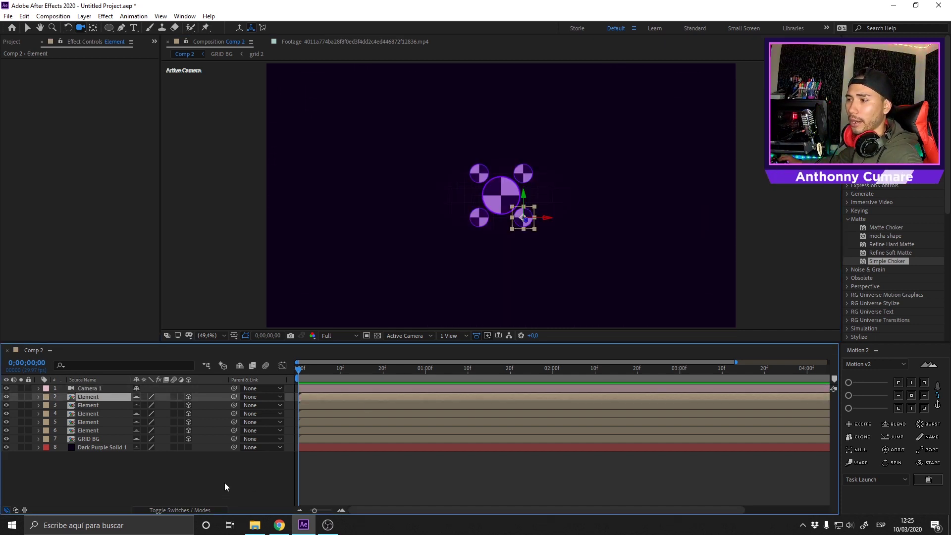
{"action": "key", "text": "ctrl+Up"}
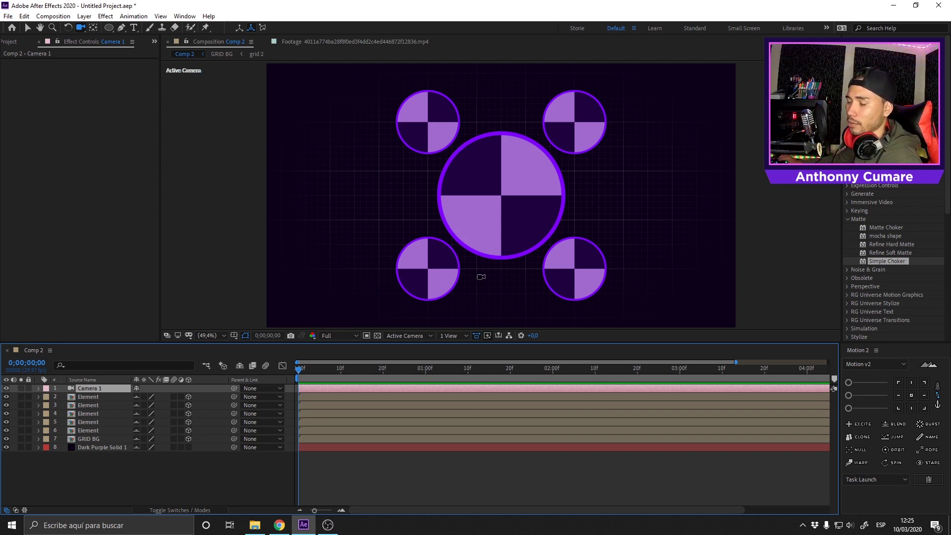
{"action": "left_click", "coordinate": [454, 335]}
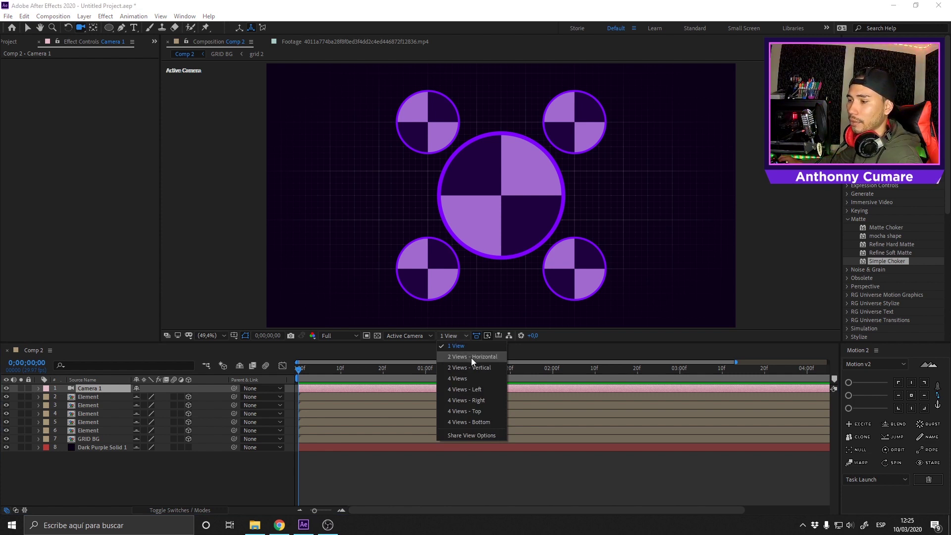
{"action": "left_click", "coordinate": [471, 356]}
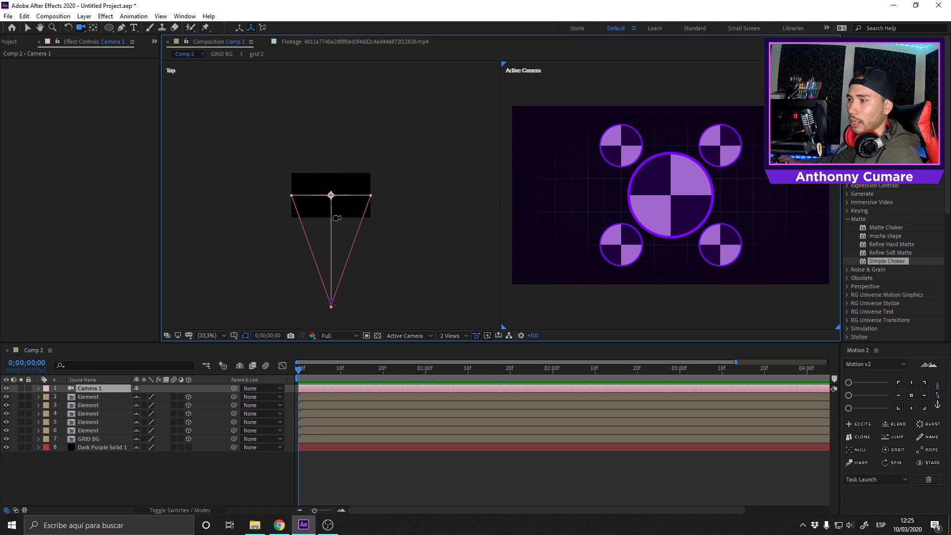
{"action": "left_click", "coordinate": [450, 336]}
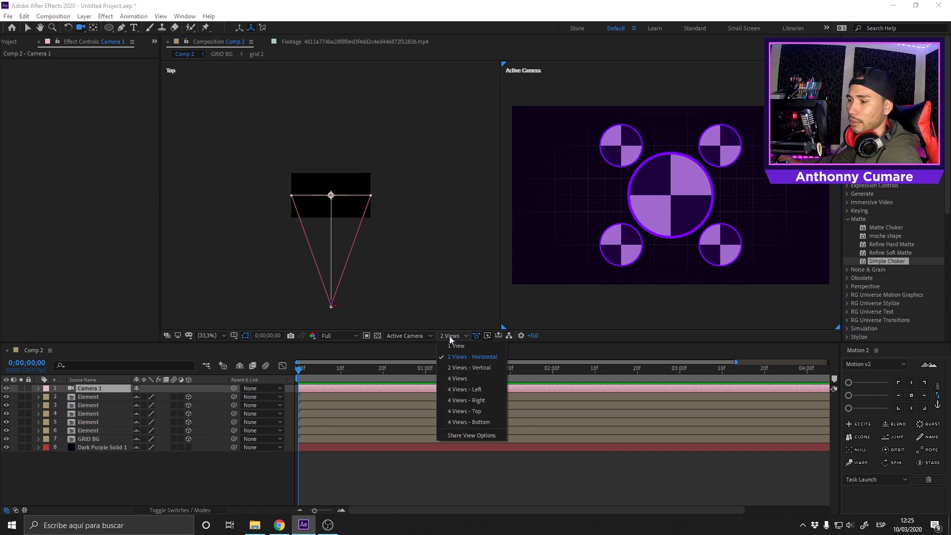
{"action": "left_click", "coordinate": [458, 369]}
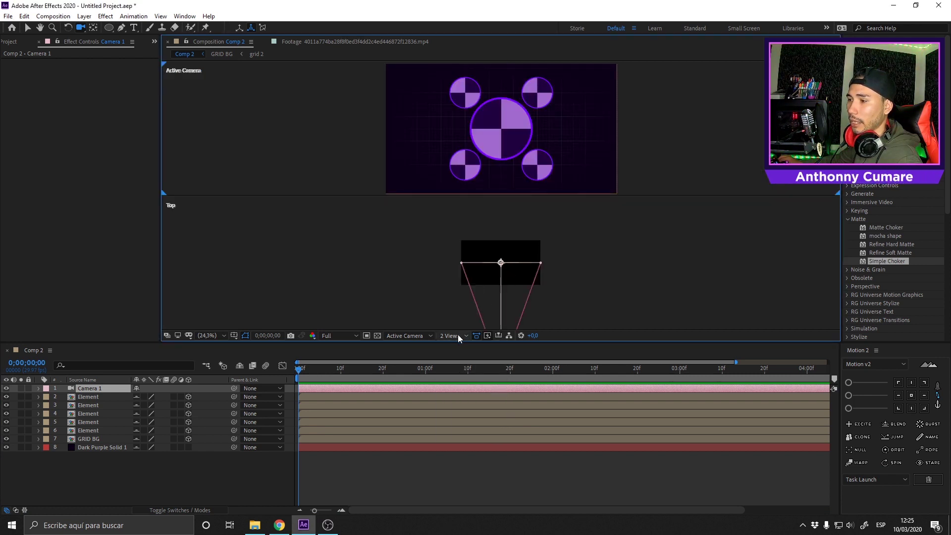
{"action": "left_click", "coordinate": [452, 337]}
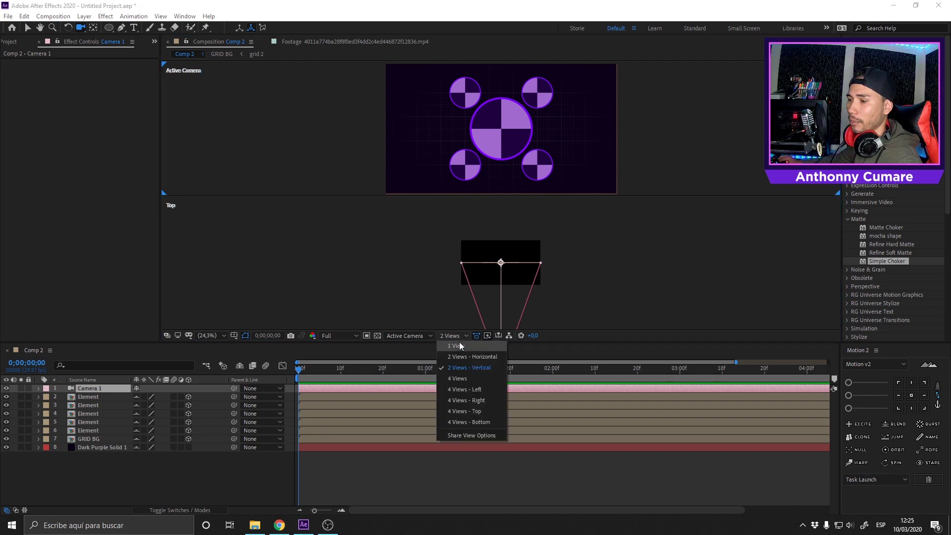
{"action": "left_click", "coordinate": [462, 379]}
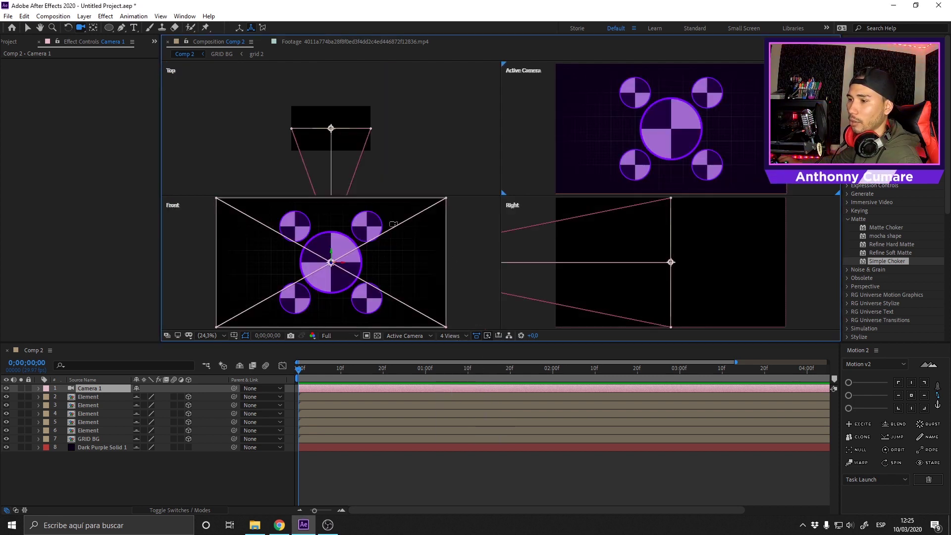
{"action": "left_click", "coordinate": [461, 335]}
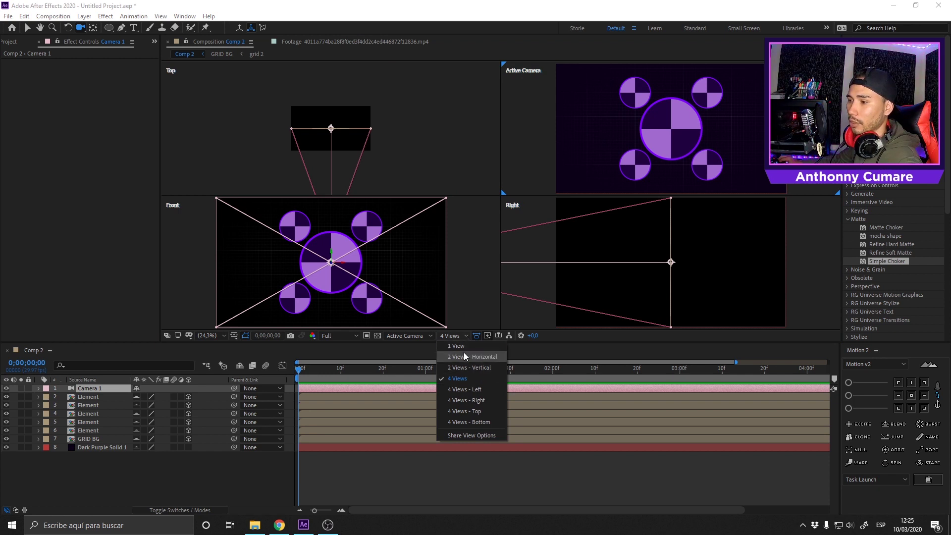
{"action": "left_click", "coordinate": [465, 345]}
Display the composition from Custom View 1 to inspect the whole camera frustum and the elements.
{"action": "left_click", "coordinate": [413, 337]}
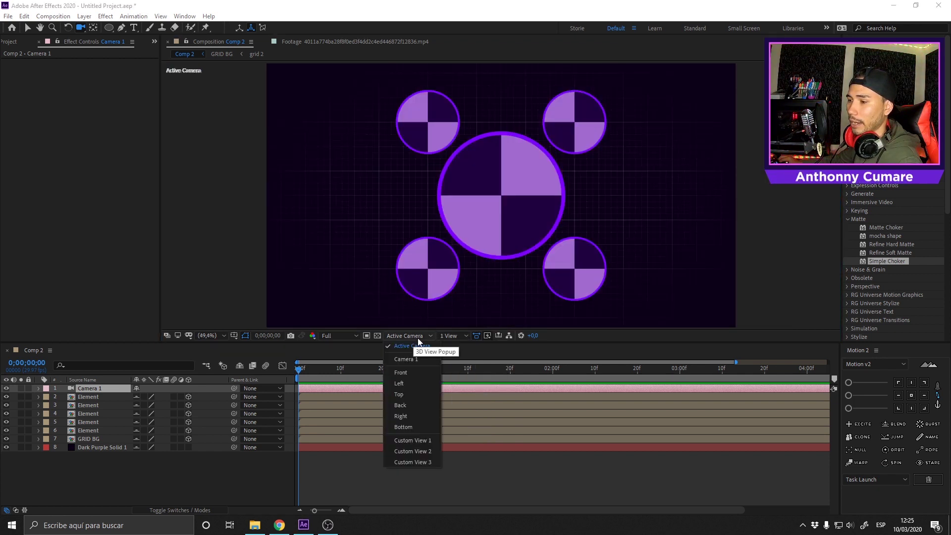
{"action": "left_click", "coordinate": [410, 441]}
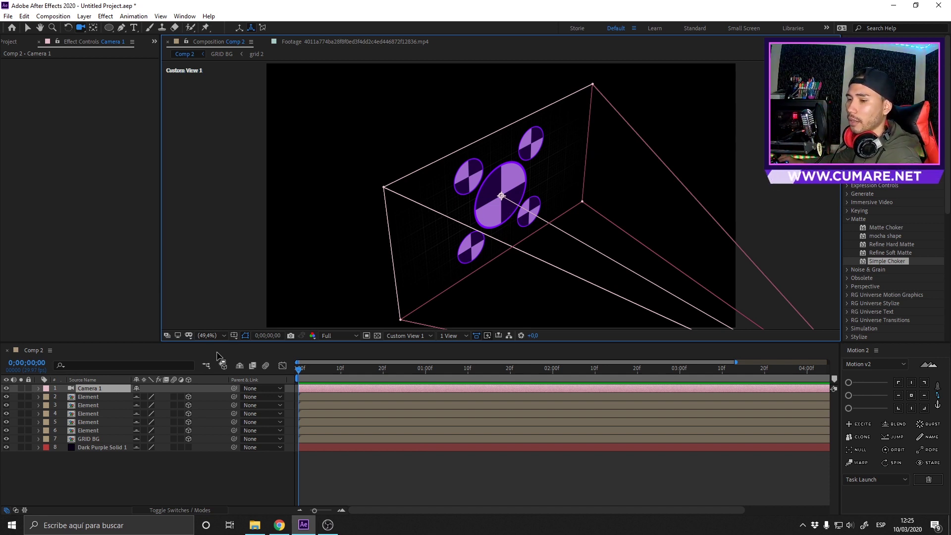
{"action": "key", "text": "comma"}
{"action": "key", "text": "comma"}
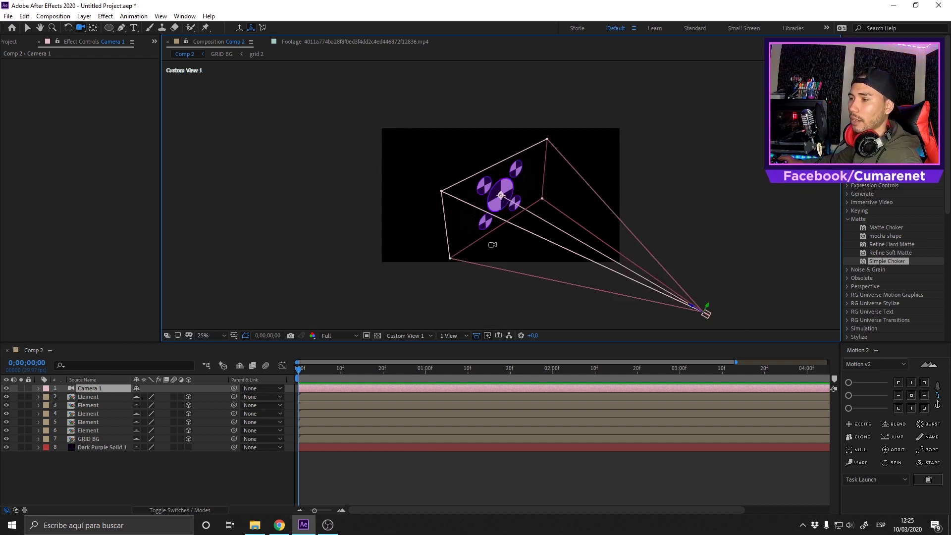
{"action": "key", "text": "period"}
{"action": "key", "text": "period"}
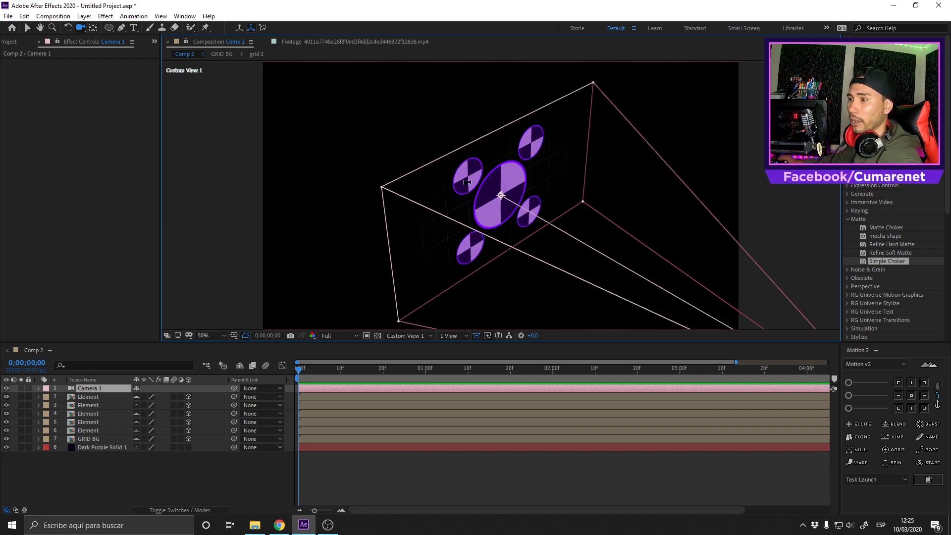
{"action": "key", "text": "comma"}
{"action": "key", "text": "period"}
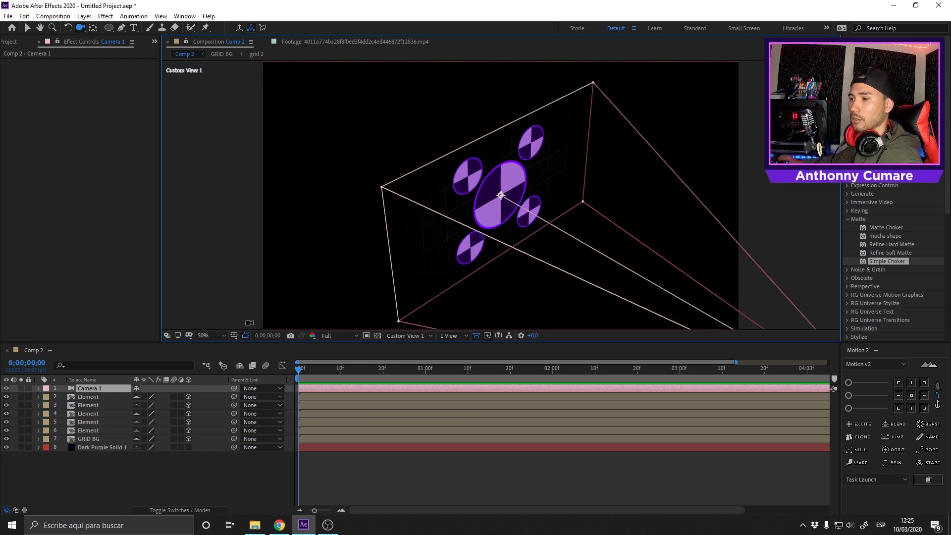
Move the large central Element forward along its Z axis towards the camera in Custom View 1.
{"action": "left_click", "coordinate": [97, 430]}
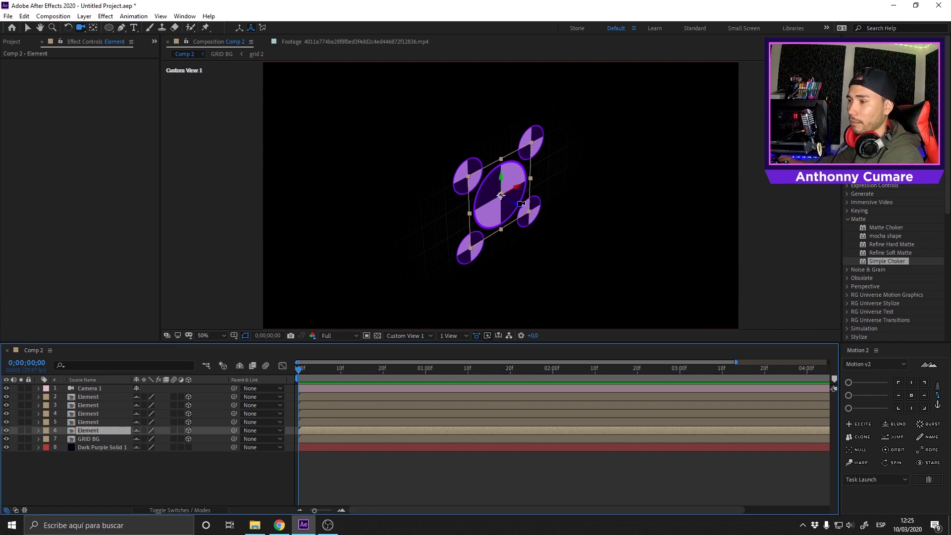
{"action": "key", "text": "v"}
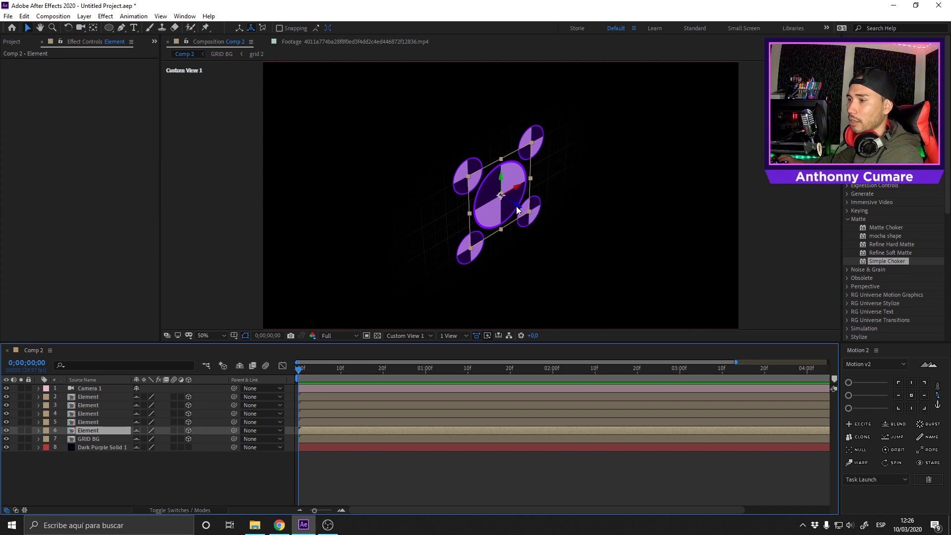
{"action": "left_click_drag", "start_coordinate": [516, 206], "coordinate": [592, 234]}
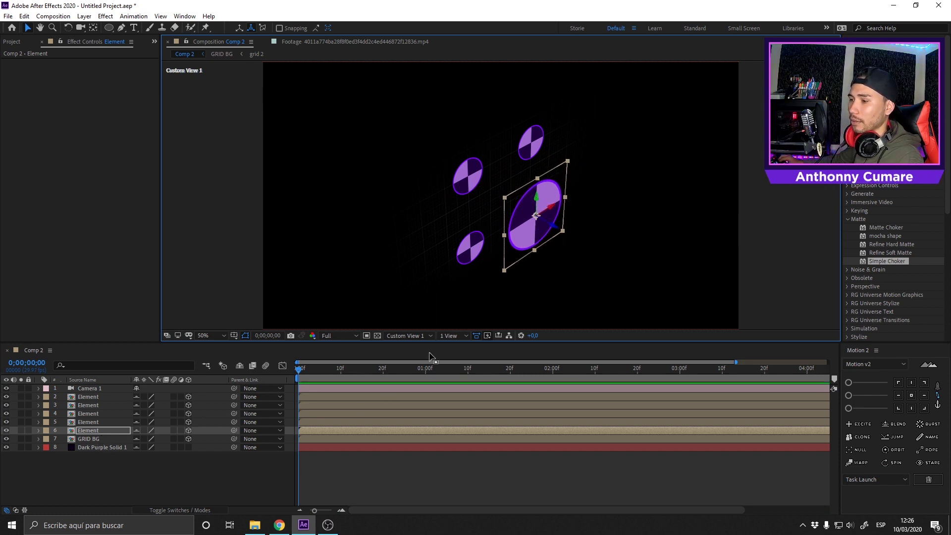
With Camera 1 through GRID BG selected, orbit Custom View 1 to a more frontal, level angle, and deselect the layers.
{"action": "left_click", "coordinate": [114, 388]}
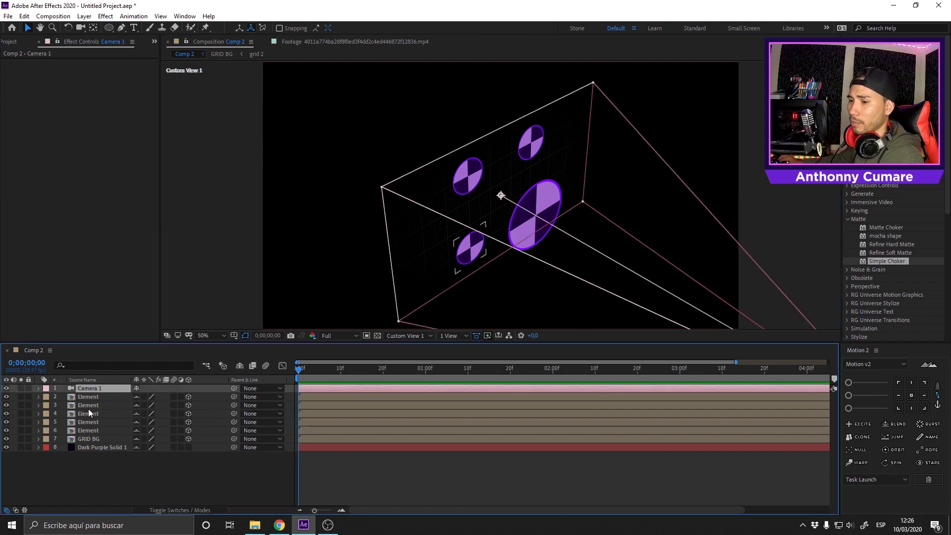
{"action": "left_click", "coordinate": [91, 438], "text": "shift"}
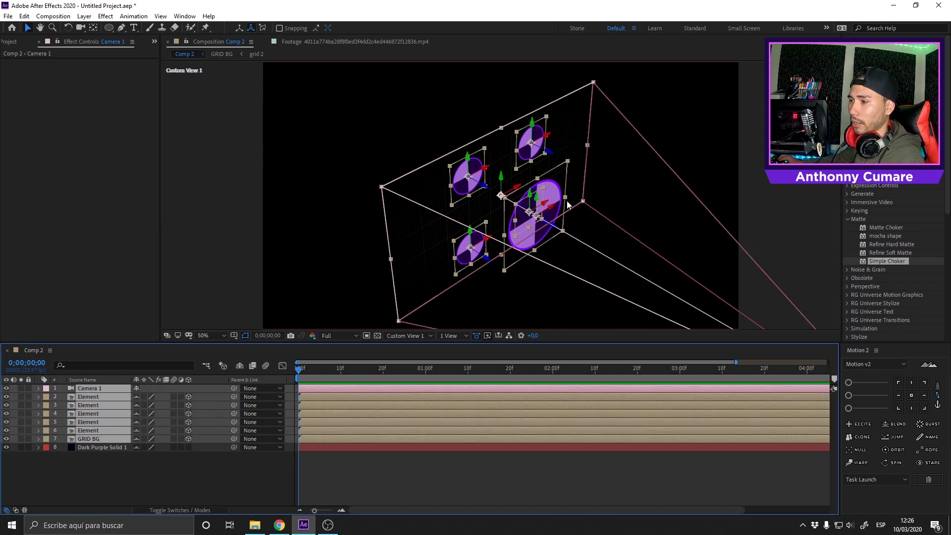
{"action": "left_click", "coordinate": [81, 28]}
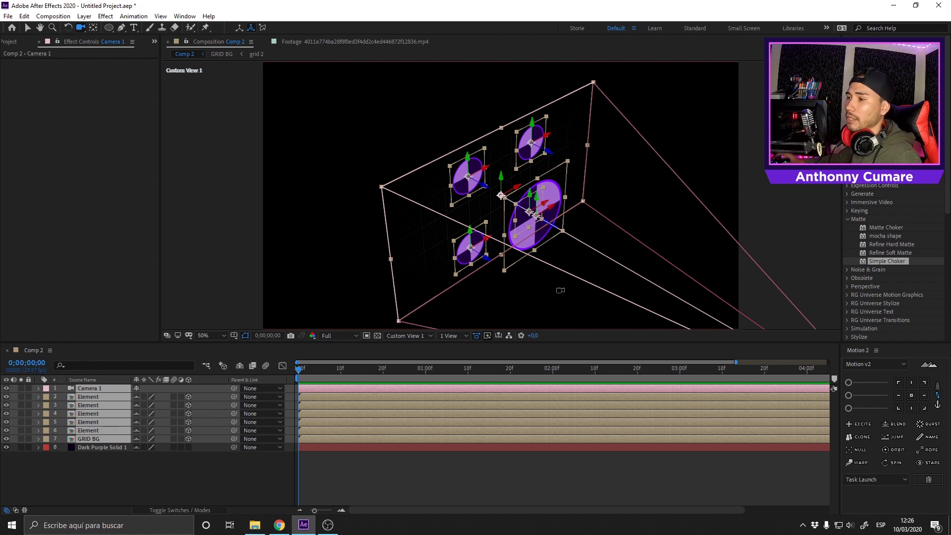
{"action": "left_click_drag", "start_coordinate": [596, 228], "coordinate": [585, 194]}
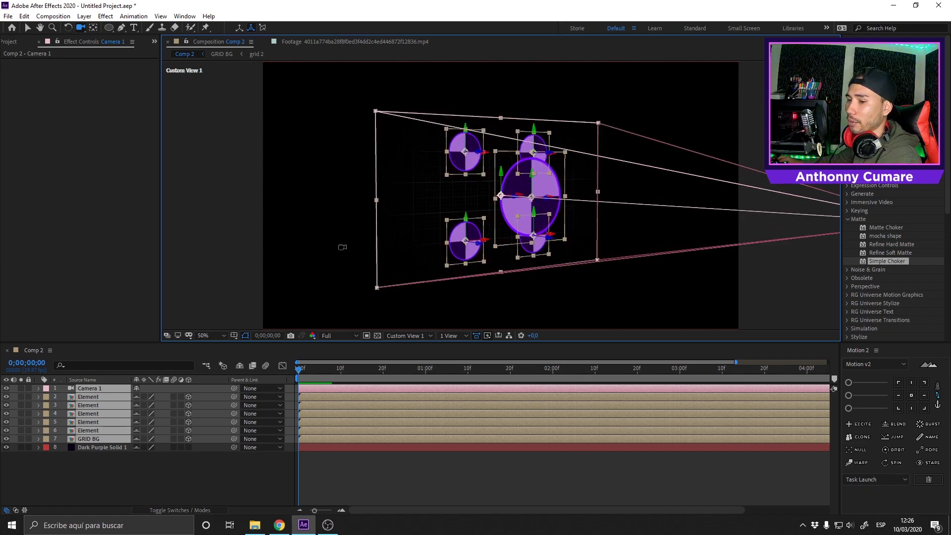
{"action": "left_click", "coordinate": [96, 477]}
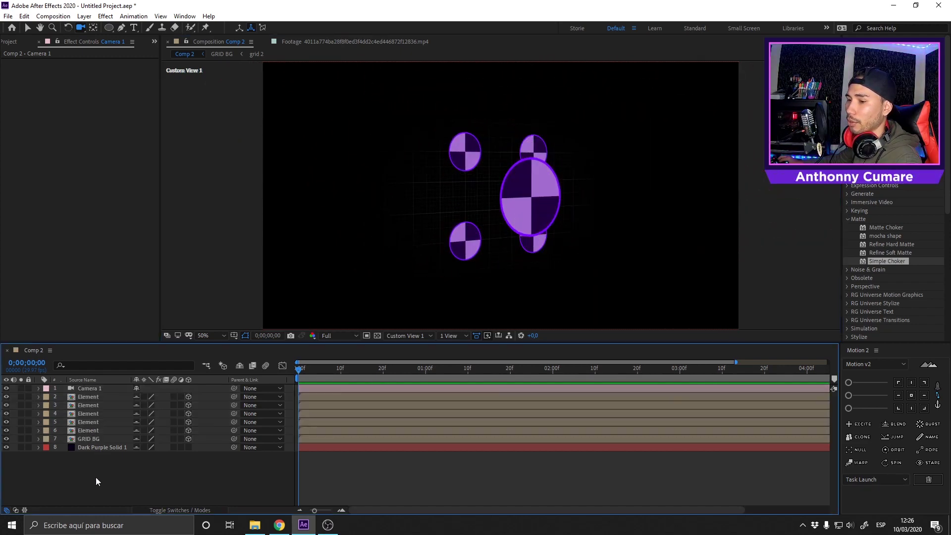
Change the type of Camera 1 to One-Node Camera and slightly orbit Custom View 1 to inspect it.
{"action": "double_click", "coordinate": [97, 387]}
{"action": "left_click", "coordinate": [486, 247]}
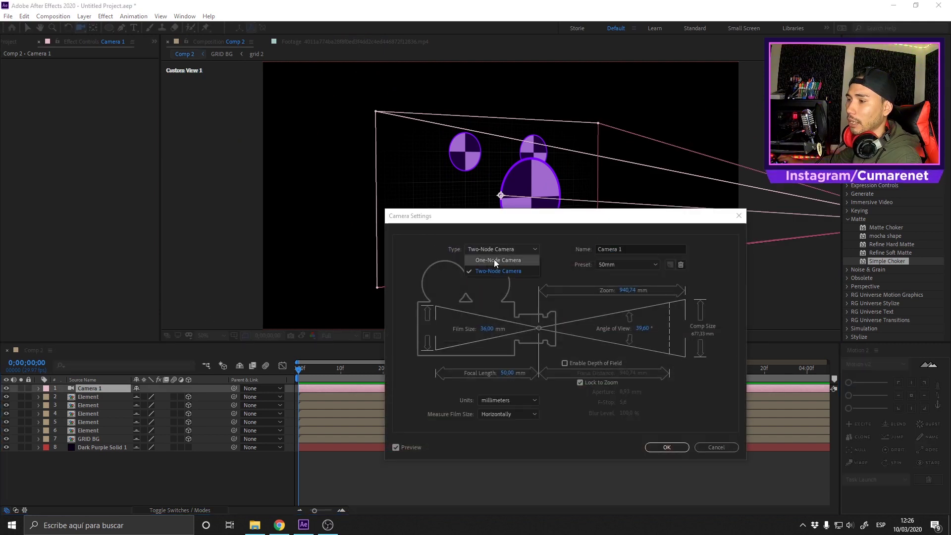
{"action": "left_click", "coordinate": [494, 259]}
{"action": "left_click", "coordinate": [660, 445]}
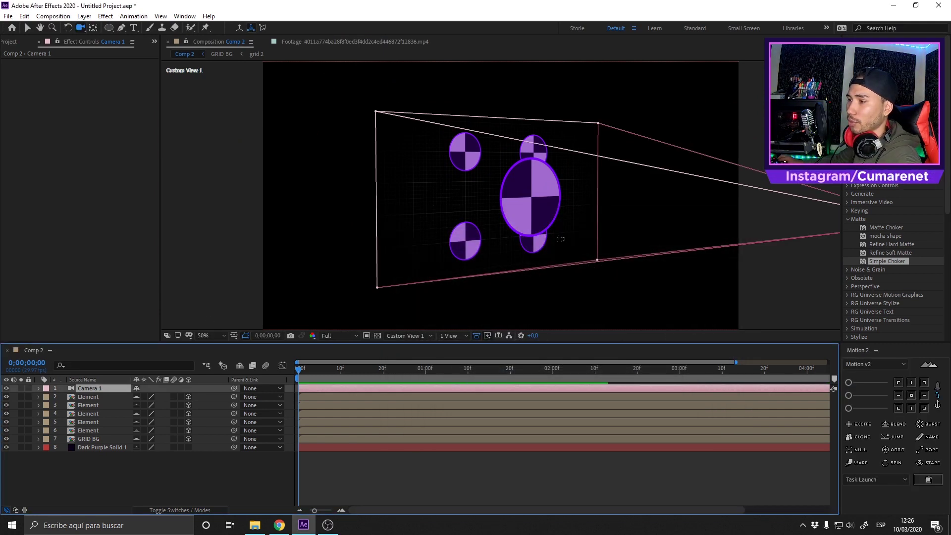
{"action": "mouse_move", "coordinate": [528, 218]}
{"action": "left_mouse_down"}
{"action": "mouse_move", "coordinate": [544, 218]}
{"action": "mouse_move", "coordinate": [476, 216]}
{"action": "mouse_move", "coordinate": [508, 218]}
{"action": "mouse_move", "coordinate": [529, 195]}
{"action": "mouse_move", "coordinate": [510, 200]}
{"action": "mouse_move", "coordinate": [545, 200]}
{"action": "mouse_move", "coordinate": [536, 212]}
{"action": "left_mouse_up"}
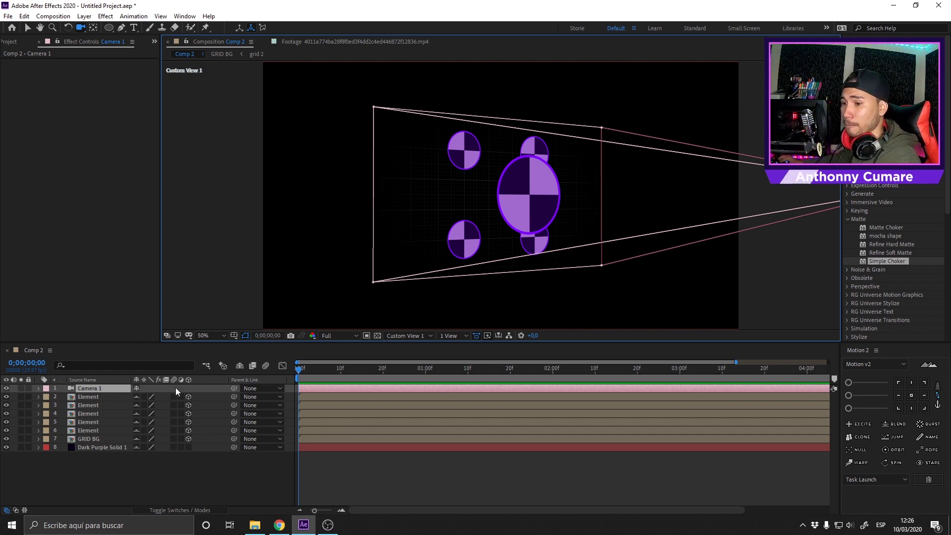
Expand the Transform properties of Camera 1 and set its Y position to 537.
{"action": "left_click", "coordinate": [39, 389]}
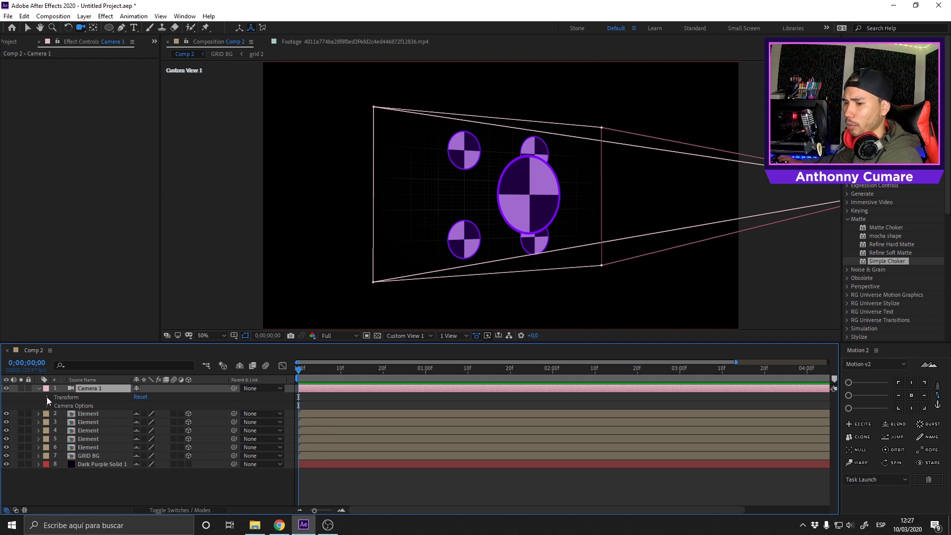
{"action": "left_click", "coordinate": [47, 397]}
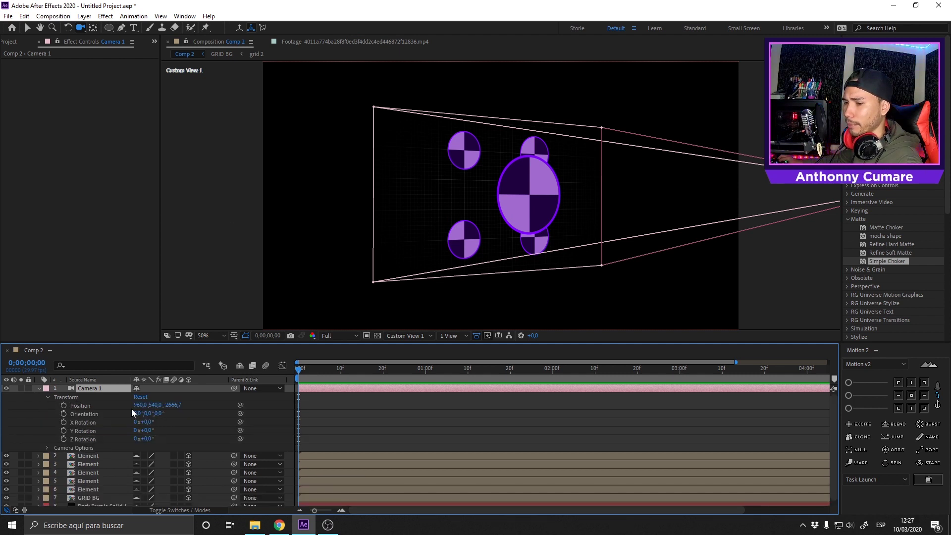
{"action": "left_click_drag", "start_coordinate": [151, 405], "coordinate": [257, 379]}
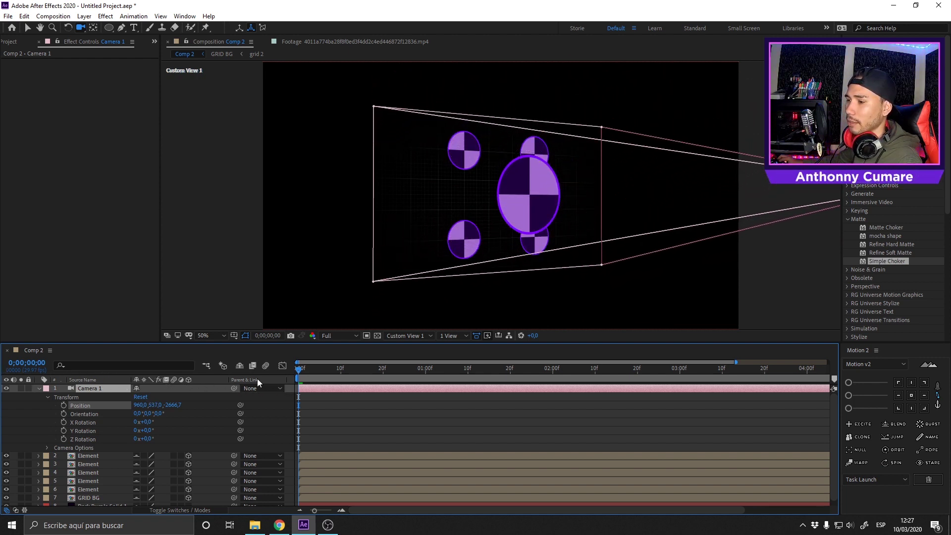
Split the composition viewer into the 2 Views - Horizontal layout.
{"action": "left_click", "coordinate": [408, 337]}
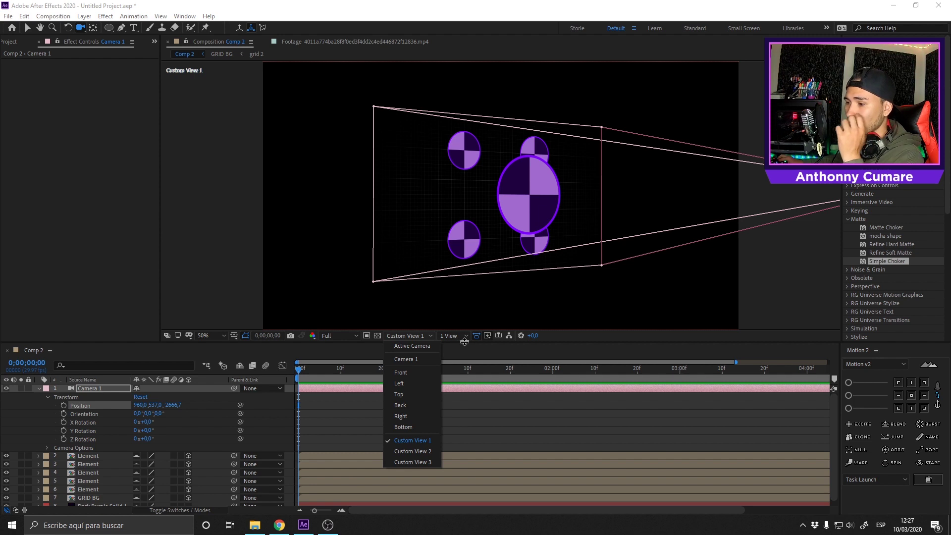
{"action": "left_click", "coordinate": [465, 343]}
{"action": "left_click", "coordinate": [458, 337]}
{"action": "left_click", "coordinate": [468, 364]}
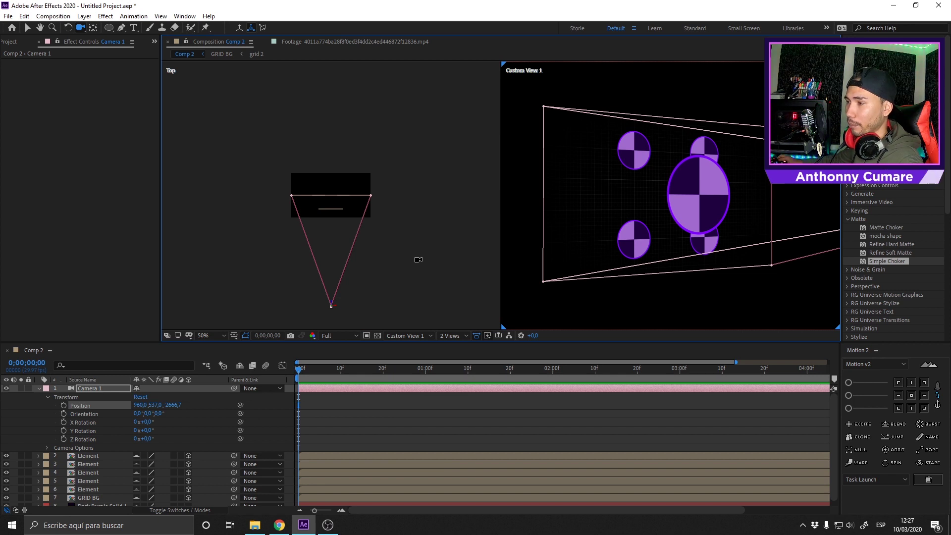
Change the Top viewport to Active Camera at 33.3% magnification and make the Custom View 1 viewport active.
{"action": "key", "text": "v"}
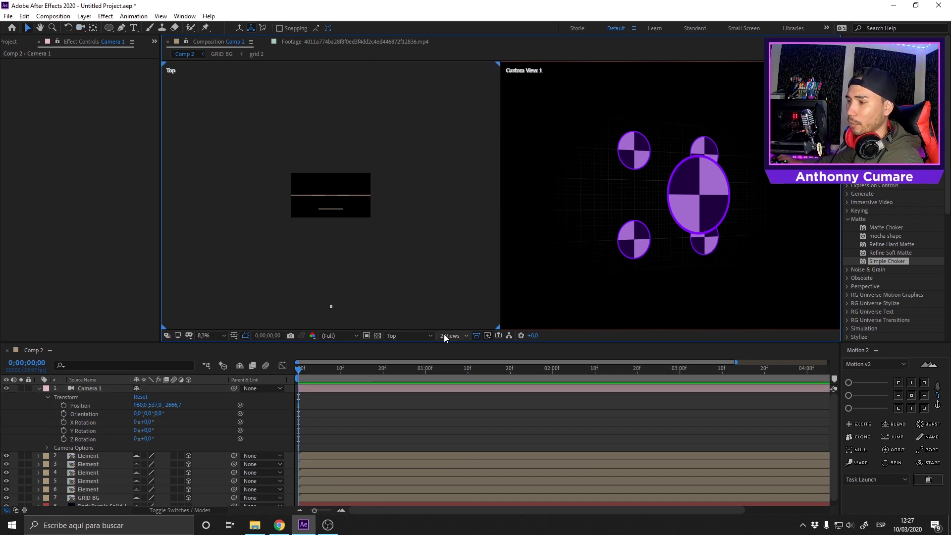
{"action": "left_click", "coordinate": [448, 335]}
{"action": "left_click", "coordinate": [395, 339]}
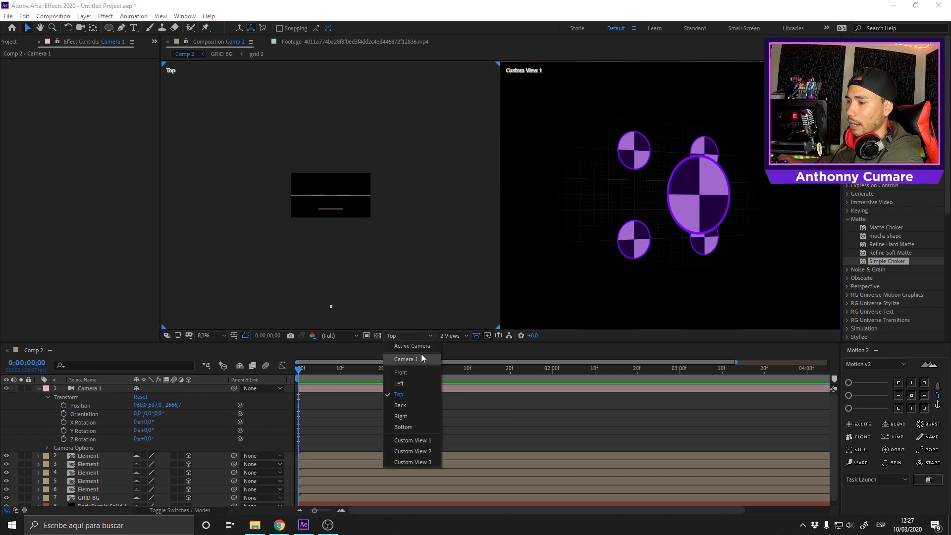
{"action": "left_click", "coordinate": [419, 346]}
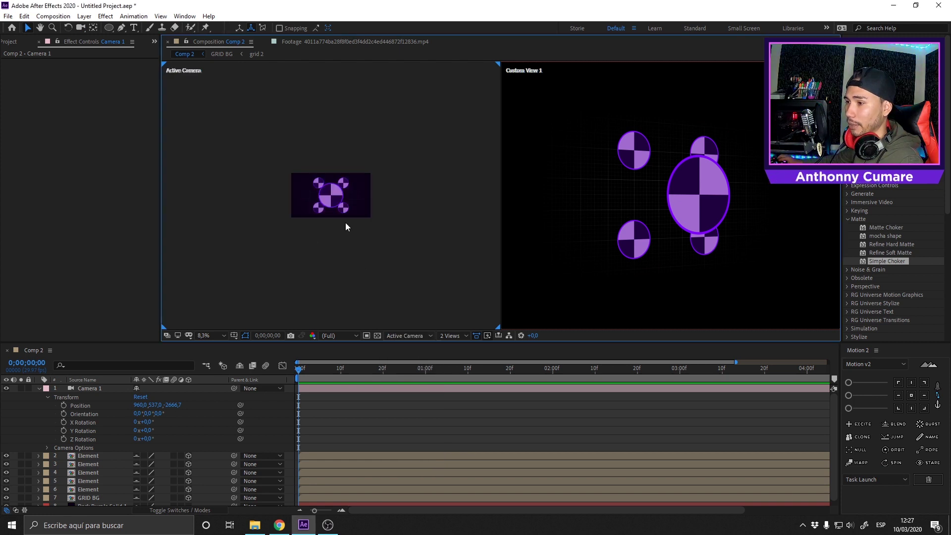
{"action": "scroll", "coordinate": [328, 220], "scroll_direction": "up", "scroll_amount": 2}
{"action": "scroll", "coordinate": [328, 221], "scroll_direction": "up", "scroll_amount": 2}
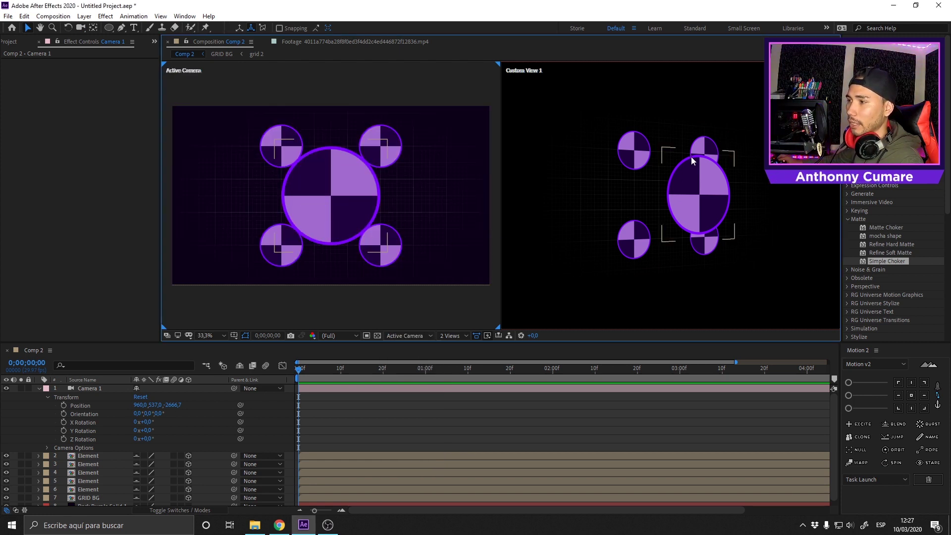
{"action": "left_click", "coordinate": [616, 102]}
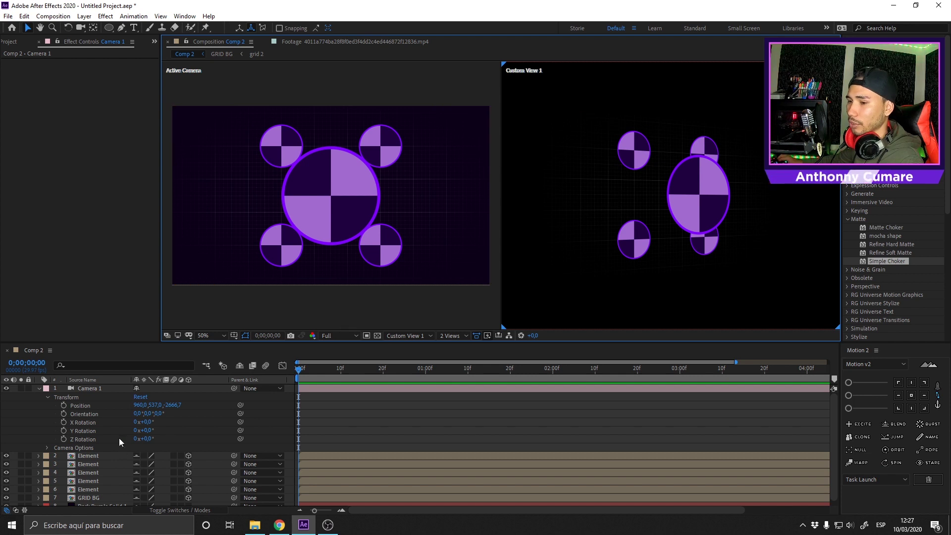
Orbit the one-node Camera 1 slightly with the Unified Camera tool in the Active Camera viewport.
{"action": "left_click", "coordinate": [88, 388]}
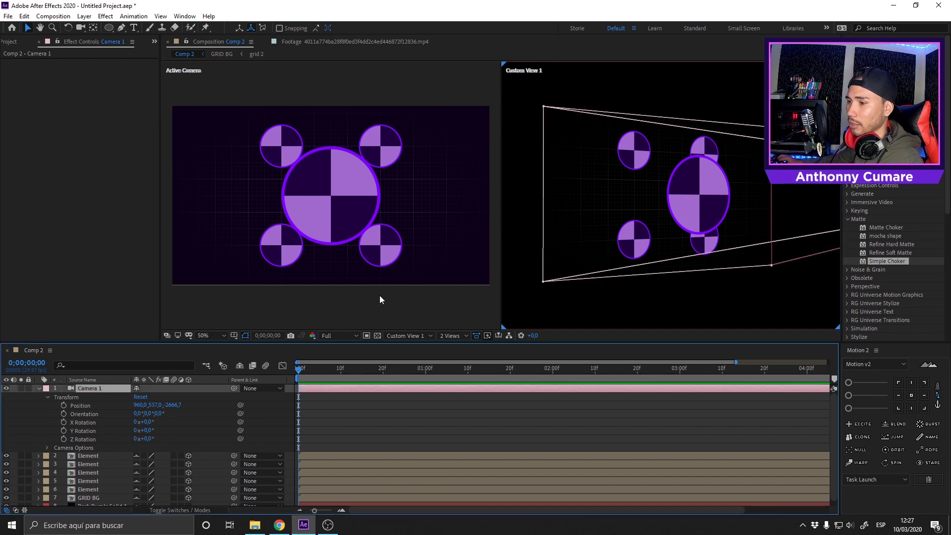
{"action": "left_click", "coordinate": [201, 159]}
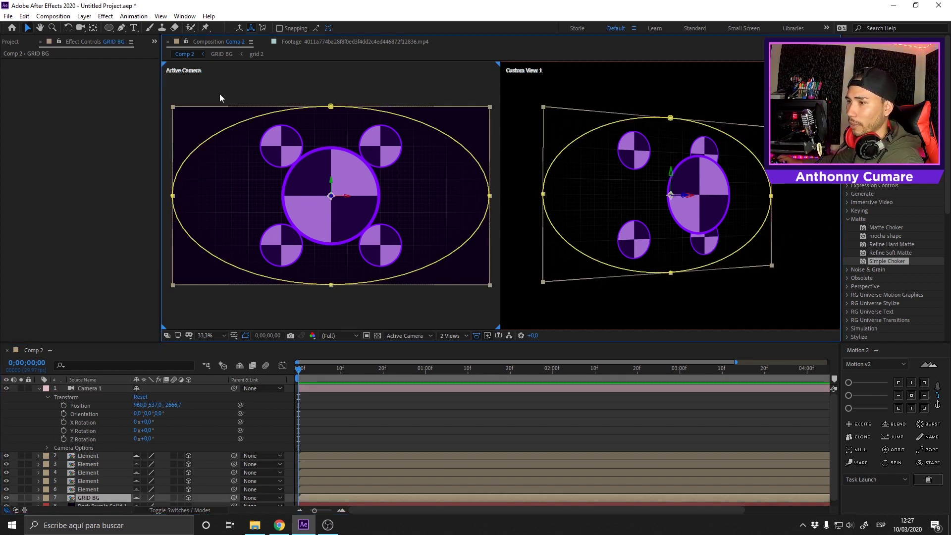
{"action": "left_click", "coordinate": [277, 90]}
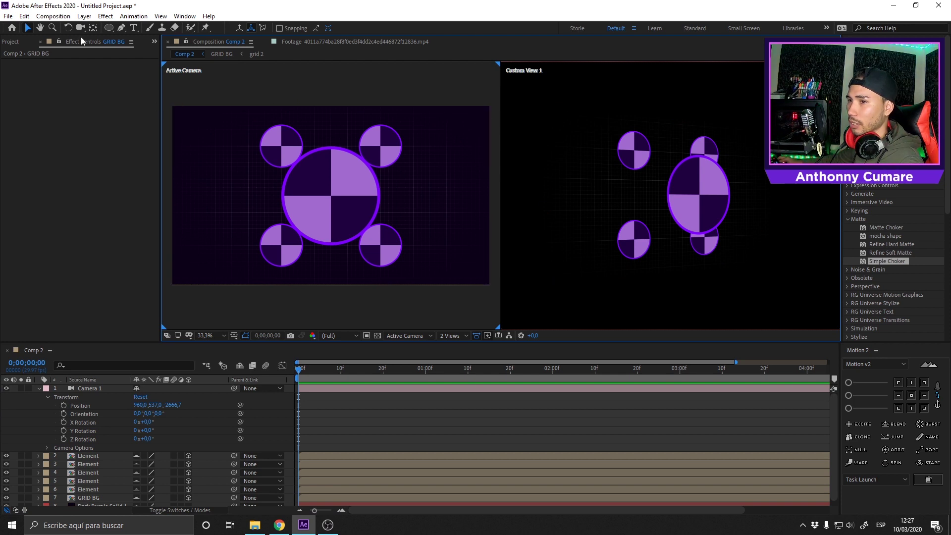
{"action": "left_click", "coordinate": [92, 29]}
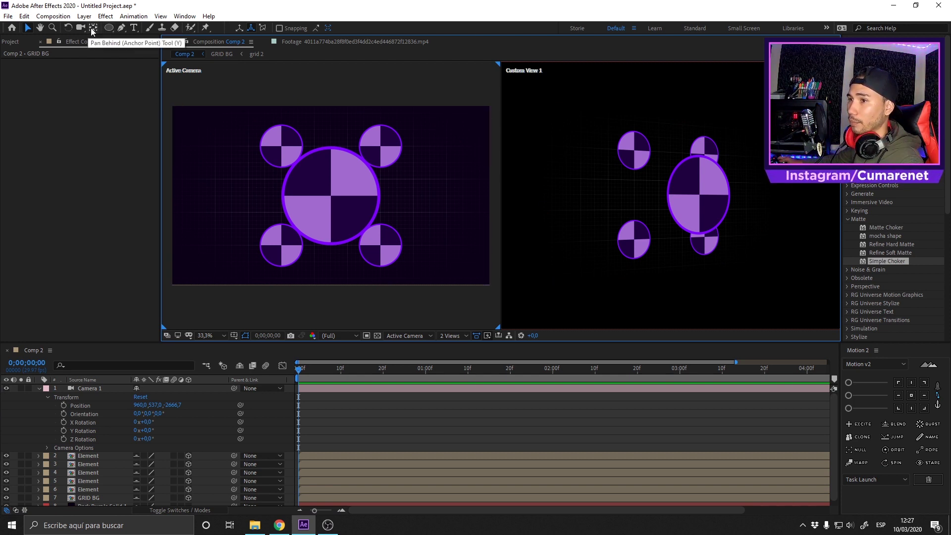
{"action": "key", "text": "c"}
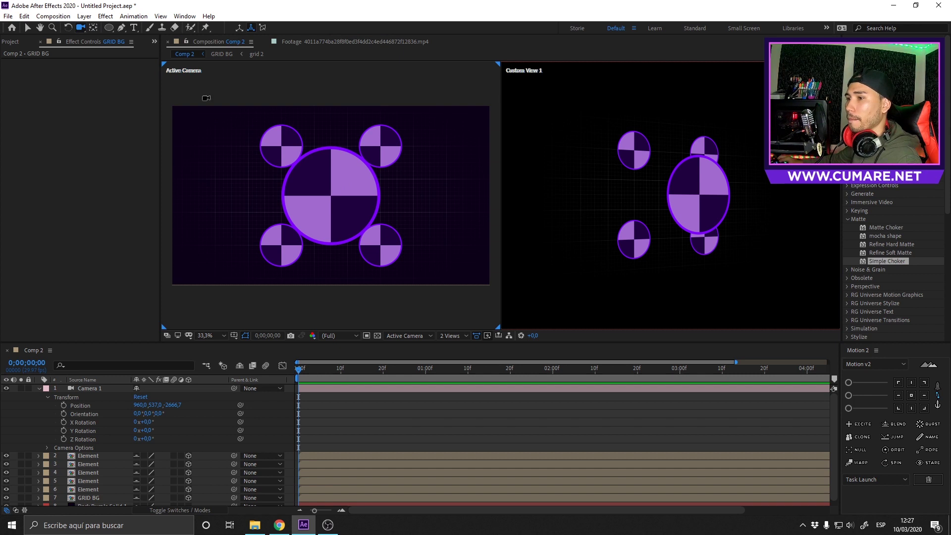
{"action": "left_click_drag", "start_coordinate": [325, 179], "coordinate": [344, 199]}
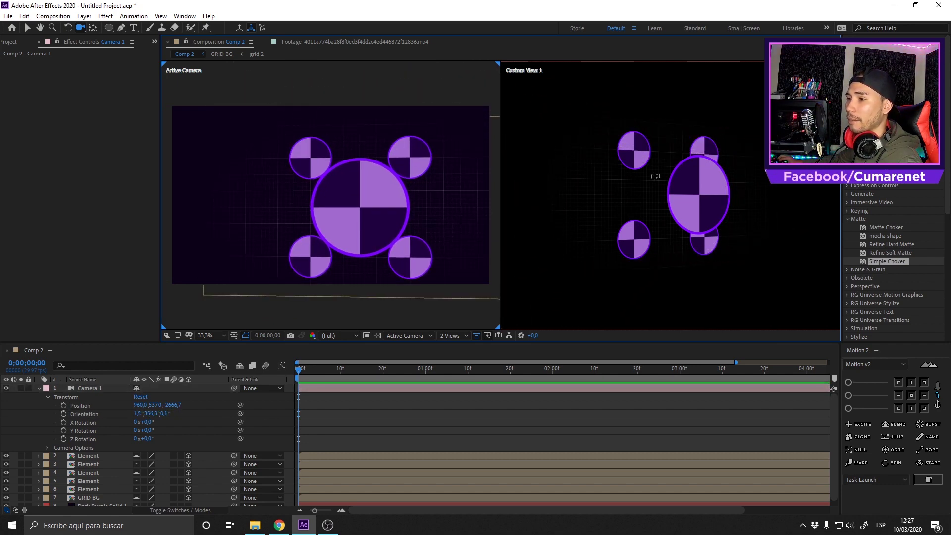
Change the type of Camera 1 to Two-Node Camera and orbit it around its point of interest in the Active Camera viewport.
{"action": "double_click", "coordinate": [105, 388]}
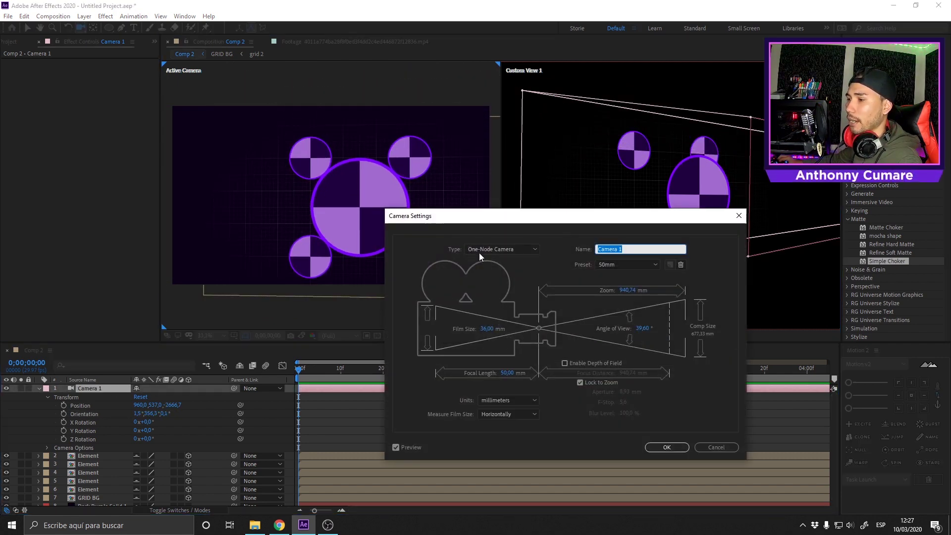
{"action": "left_click", "coordinate": [487, 249]}
{"action": "left_click", "coordinate": [491, 270]}
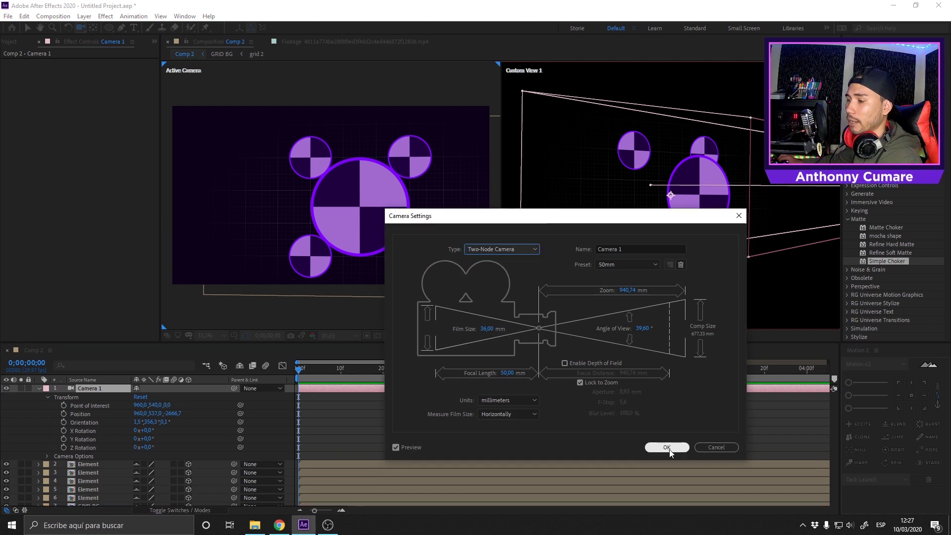
{"action": "left_click", "coordinate": [667, 447]}
{"action": "left_click_drag", "start_coordinate": [391, 206], "coordinate": [322, 179]}
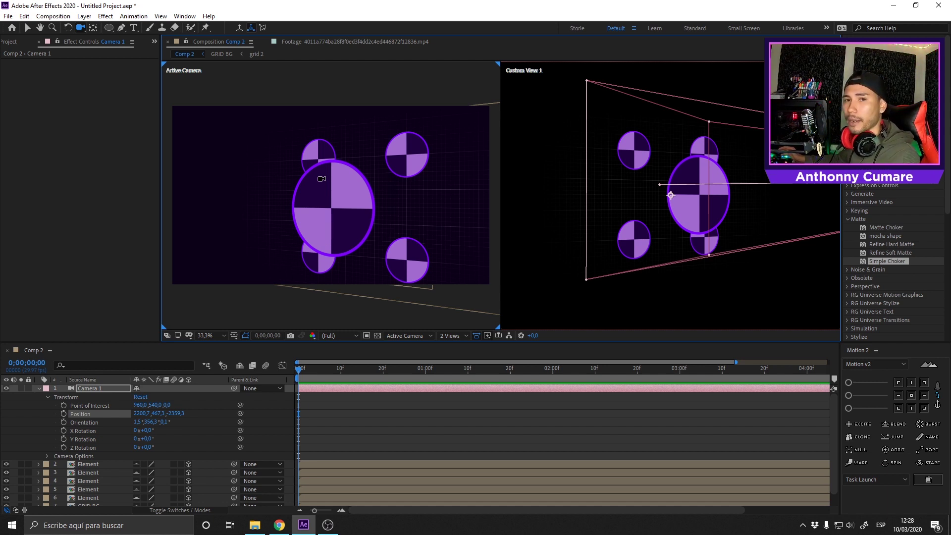
{"action": "left_click_drag", "start_coordinate": [321, 179], "coordinate": [335, 194]}
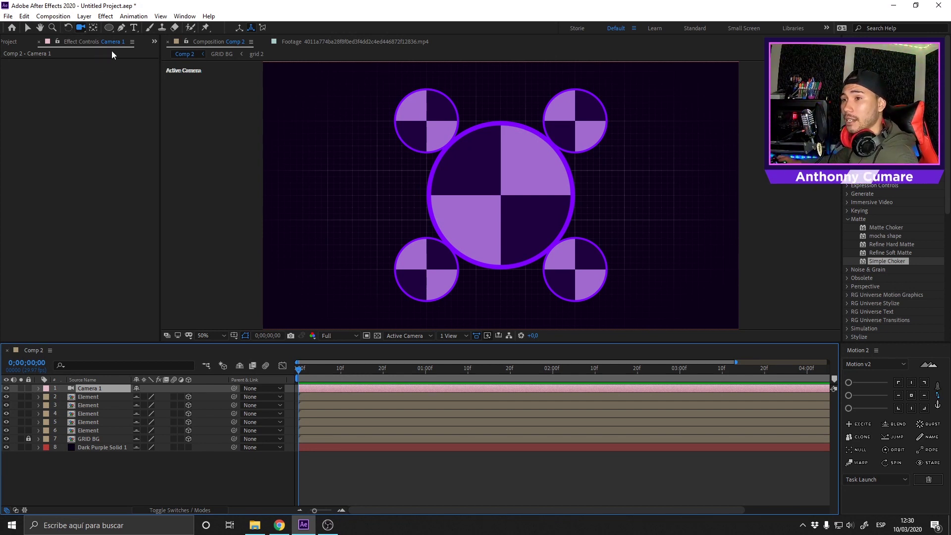
Orbit Camera 1 with the Orbit Camera tool and shift it slightly with the Track XY Camera tool.
{"action": "left_click", "coordinate": [80, 30]}
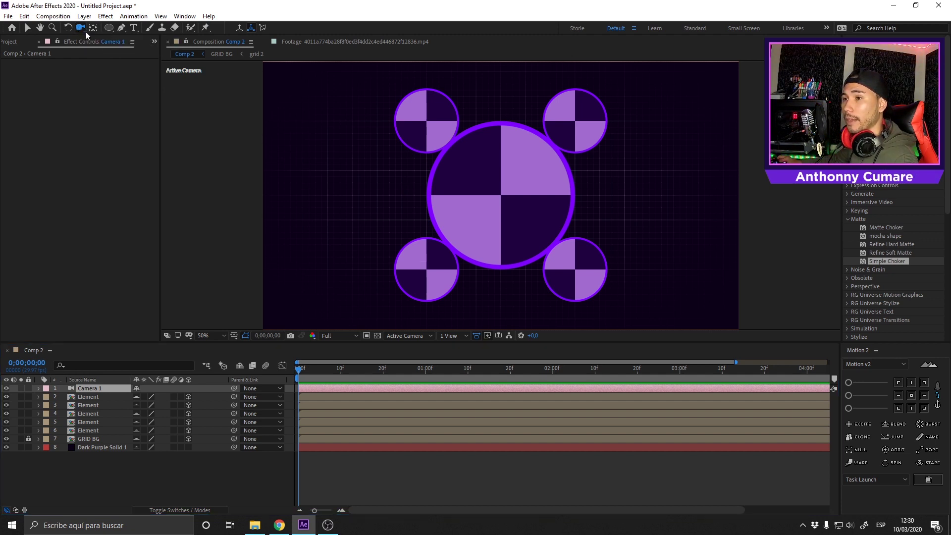
{"action": "left_click_drag", "start_coordinate": [482, 191], "coordinate": [481, 154]}
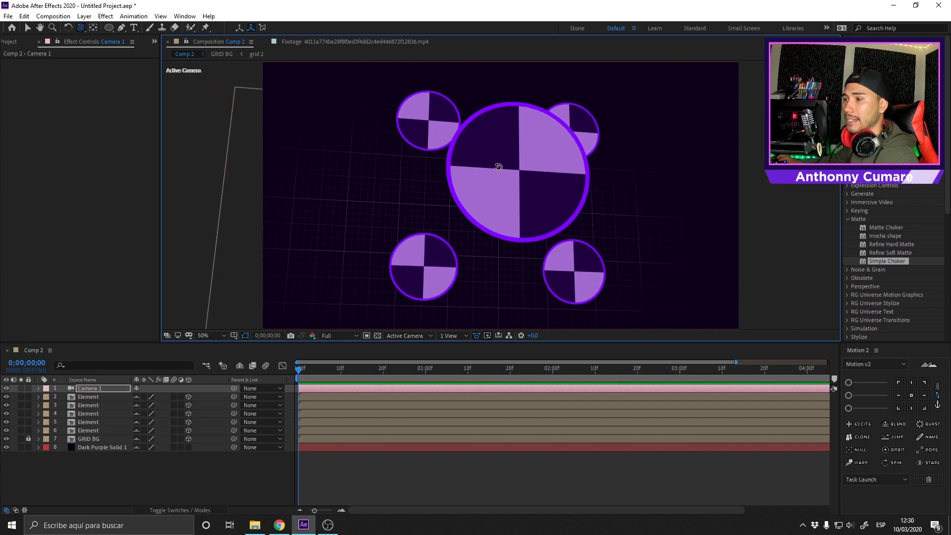
{"action": "mouse_move", "coordinate": [496, 164]}
{"action": "left_mouse_down"}
{"action": "mouse_move", "coordinate": [460, 168]}
{"action": "mouse_move", "coordinate": [454, 178]}
{"action": "mouse_move", "coordinate": [492, 185]}
{"action": "mouse_move", "coordinate": [481, 169]}
{"action": "left_mouse_up"}
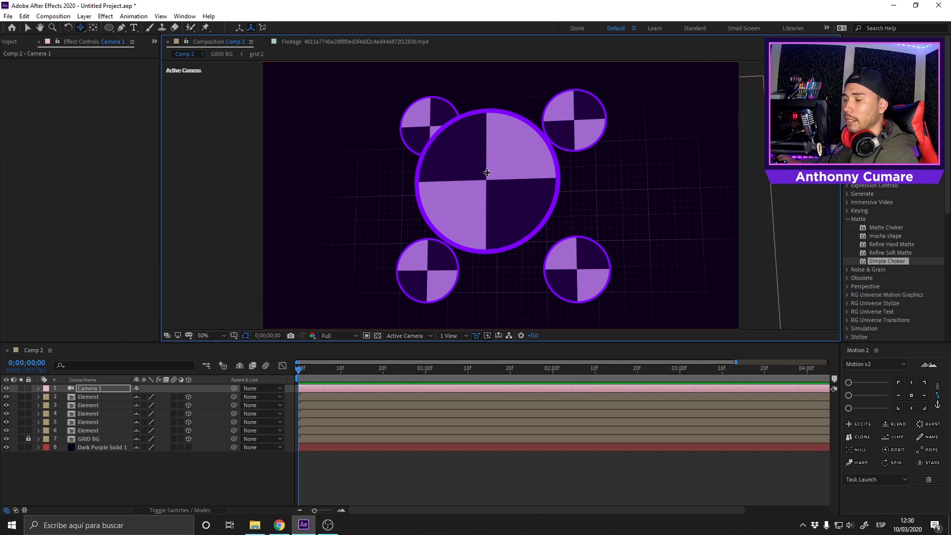
{"action": "mouse_move", "coordinate": [463, 173]}
{"action": "left_mouse_down"}
{"action": "mouse_move", "coordinate": [495, 182]}
{"action": "mouse_move", "coordinate": [503, 174]}
{"action": "mouse_move", "coordinate": [441, 162]}
{"action": "mouse_move", "coordinate": [454, 153]}
{"action": "mouse_move", "coordinate": [486, 170]}
{"action": "mouse_move", "coordinate": [421, 185]}
{"action": "mouse_move", "coordinate": [382, 149]}
{"action": "mouse_move", "coordinate": [422, 121]}
{"action": "mouse_move", "coordinate": [490, 144]}
{"action": "mouse_move", "coordinate": [462, 179]}
{"action": "mouse_move", "coordinate": [422, 164]}
{"action": "mouse_move", "coordinate": [447, 144]}
{"action": "mouse_move", "coordinate": [459, 172]}
{"action": "left_mouse_up"}
Split the composition viewer into 2 Views - Horizontal and set the first viewport to Custom View 1.
{"action": "left_click", "coordinate": [467, 335]}
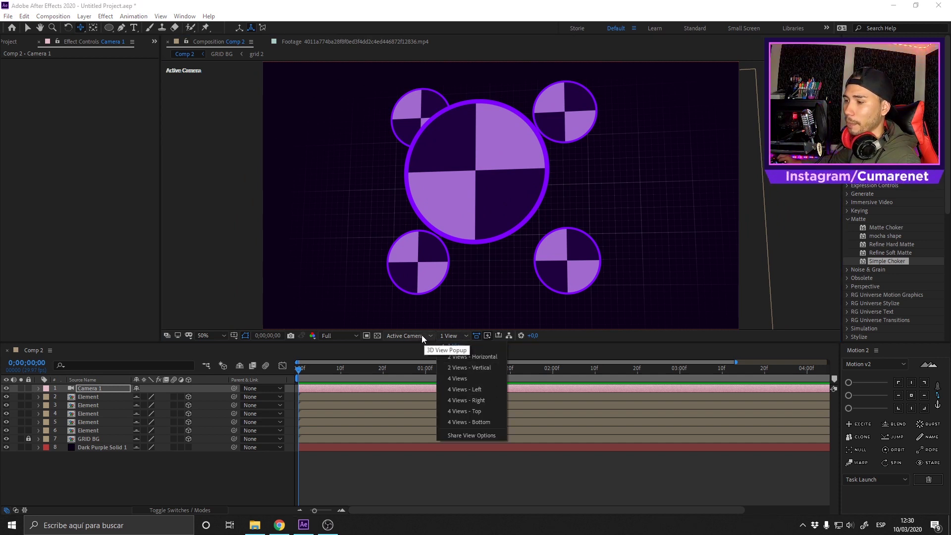
{"action": "left_click", "coordinate": [476, 356]}
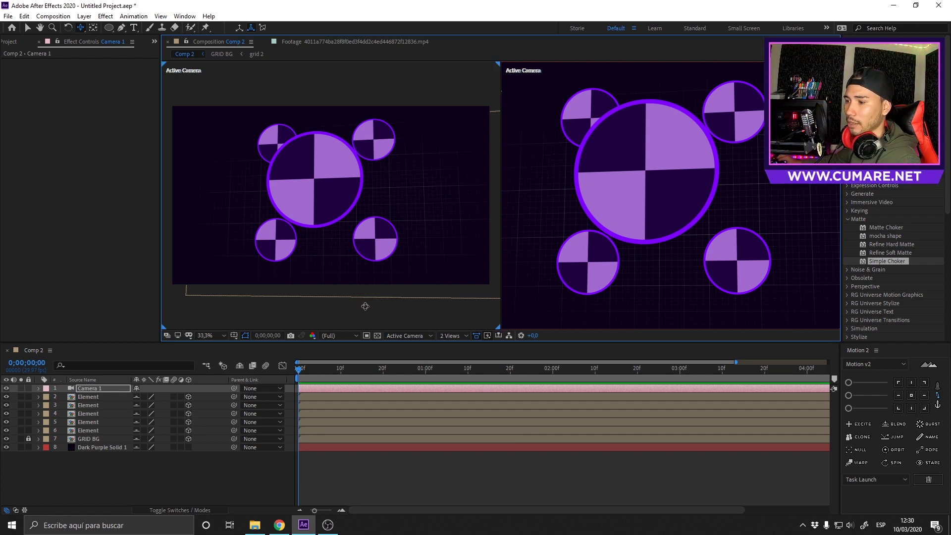
{"action": "left_click", "coordinate": [451, 336]}
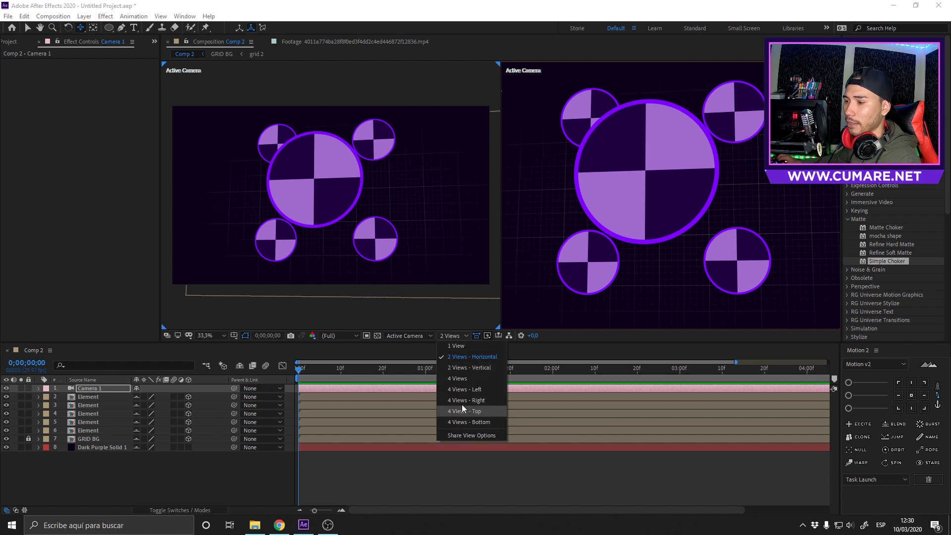
{"action": "left_click", "coordinate": [414, 337]}
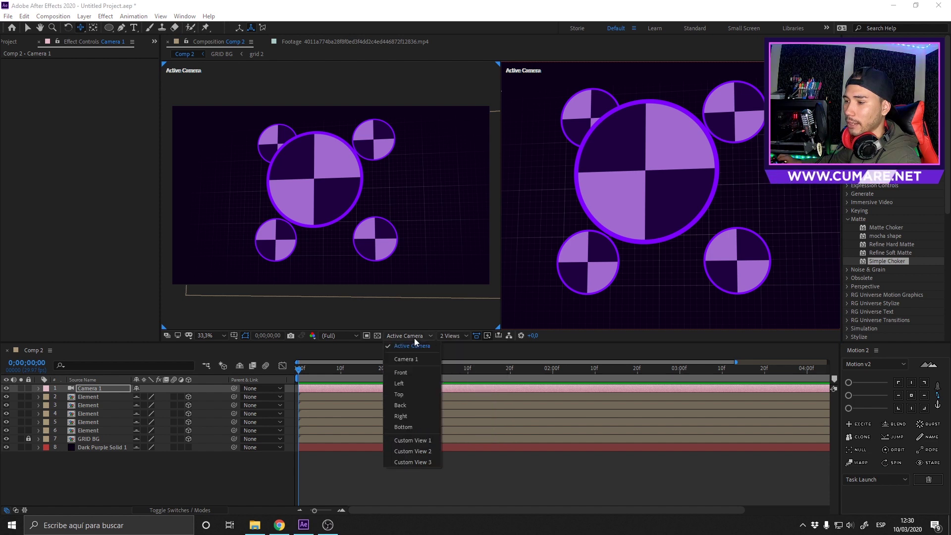
{"action": "left_click", "coordinate": [425, 440]}
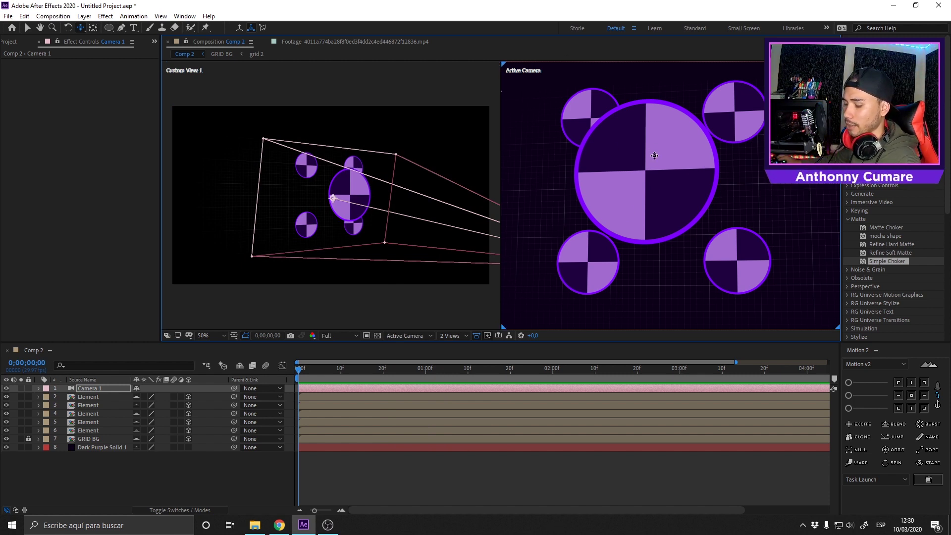
Shift Camera 1 slightly with the Track XY Camera tool and pull it back with the Track Z Camera tool in the Active Camera viewport.
{"action": "mouse_move", "coordinate": [650, 158]}
{"action": "left_mouse_down"}
{"action": "mouse_move", "coordinate": [655, 212]}
{"action": "mouse_move", "coordinate": [613, 201]}
{"action": "mouse_move", "coordinate": [648, 170]}
{"action": "left_mouse_up"}
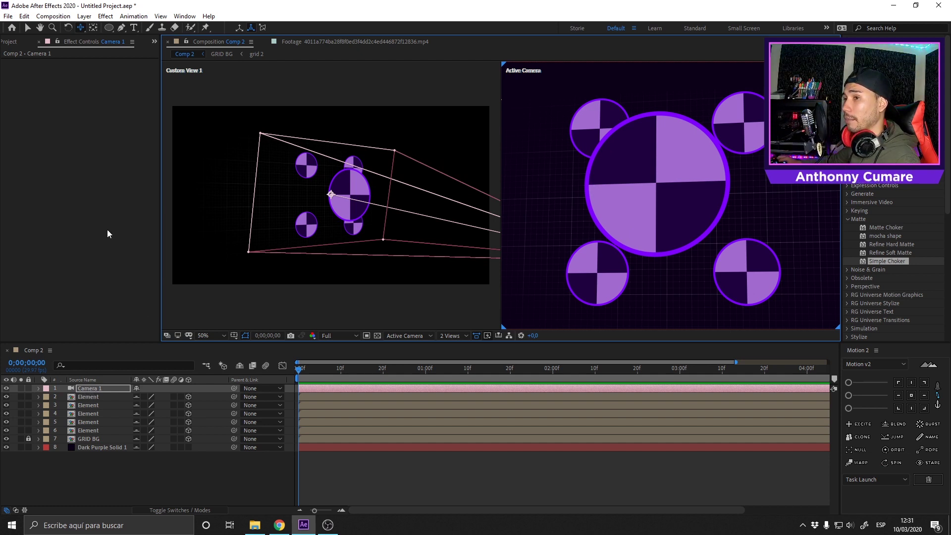
{"action": "left_click", "coordinate": [82, 28]}
{"action": "left_click", "coordinate": [112, 59]}
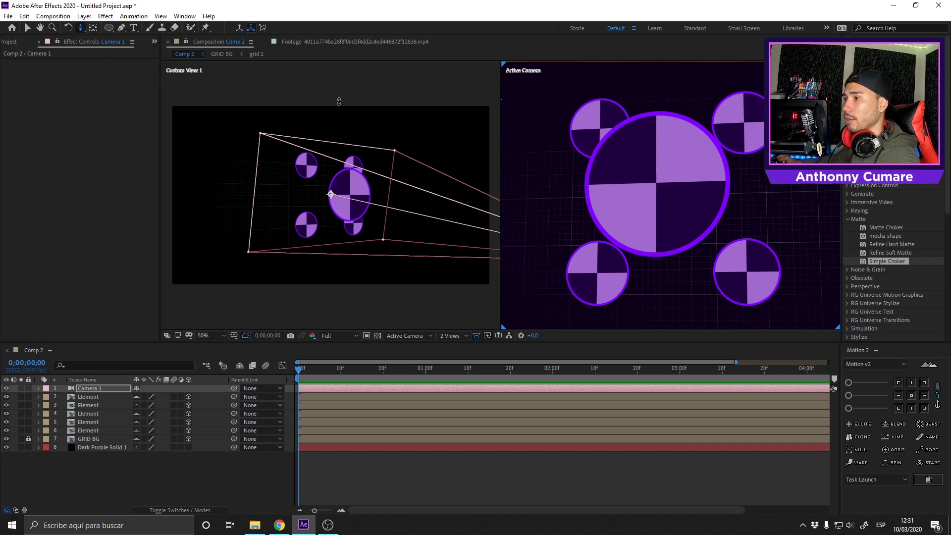
{"action": "left_click_drag", "start_coordinate": [648, 179], "coordinate": [669, 243]}
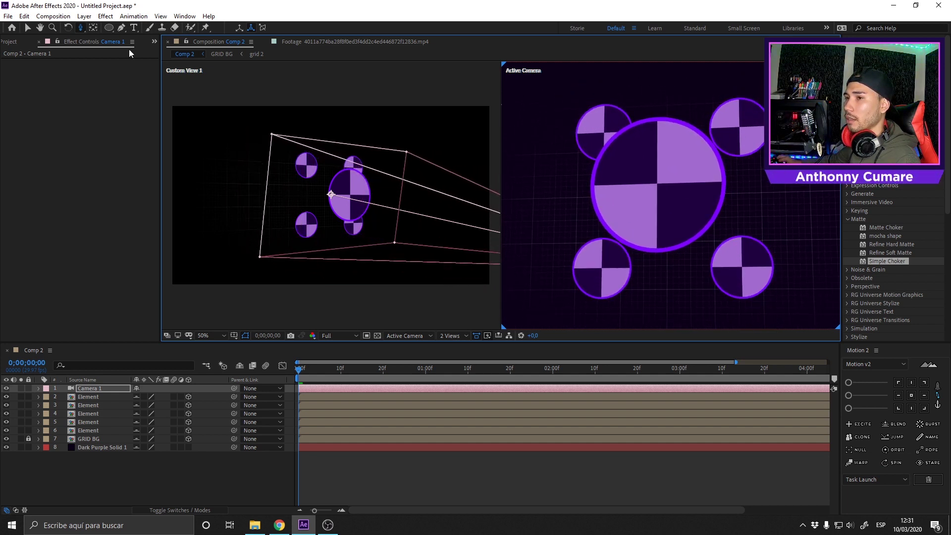
Orbit Camera 1 with the Orbit Camera tool, and orbit and shift it further using the Unified Camera tool.
{"action": "left_click_drag", "start_coordinate": [80, 28], "coordinate": [112, 38]}
{"action": "mouse_move", "coordinate": [611, 202]}
{"action": "left_mouse_down"}
{"action": "mouse_move", "coordinate": [660, 195]}
{"action": "mouse_move", "coordinate": [615, 190]}
{"action": "mouse_move", "coordinate": [606, 198]}
{"action": "left_mouse_up"}
{"action": "left_click_drag", "start_coordinate": [82, 27], "coordinate": [134, 28]}
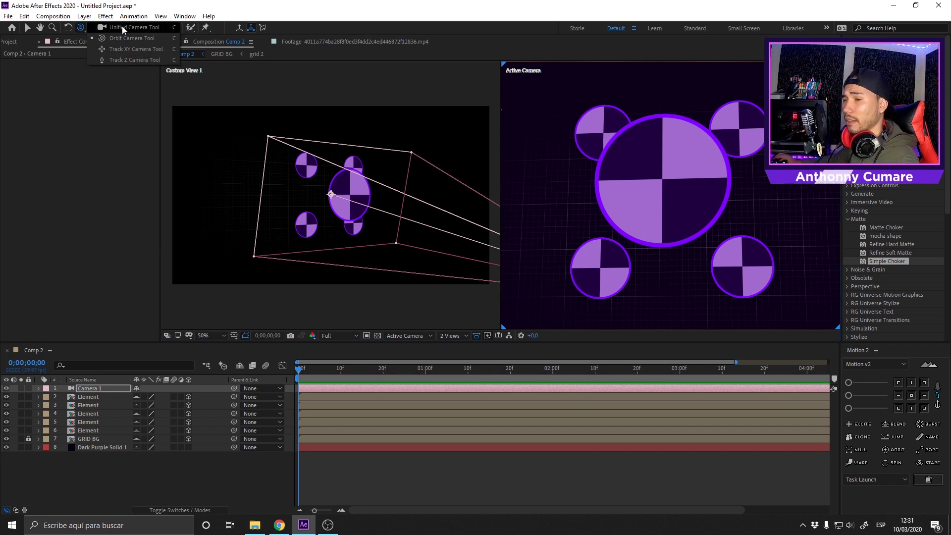
{"action": "left_click_drag", "start_coordinate": [122, 25], "coordinate": [122, 26]}
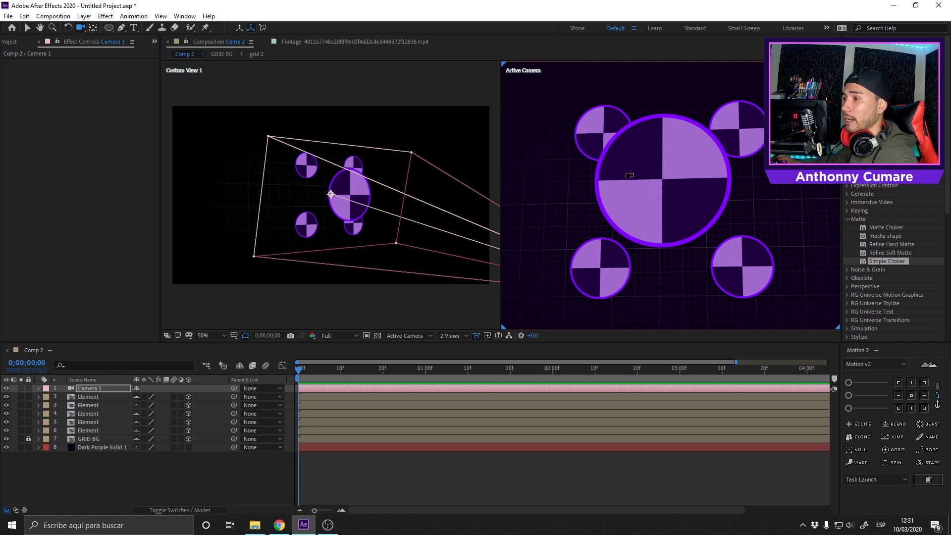
{"action": "left_click_drag", "start_coordinate": [629, 175], "coordinate": [648, 181]}
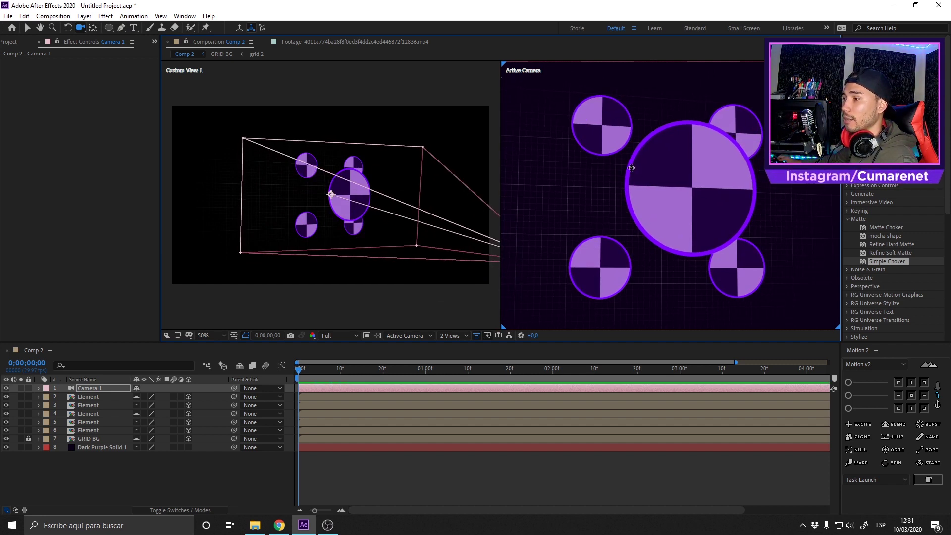
{"action": "mouse_move", "coordinate": [631, 168]}
{"action": "left_mouse_down"}
{"action": "mouse_move", "coordinate": [643, 173]}
{"action": "mouse_move", "coordinate": [635, 168]}
{"action": "mouse_move", "coordinate": [632, 179]}
{"action": "mouse_move", "coordinate": [626, 165]}
{"action": "left_mouse_up"}
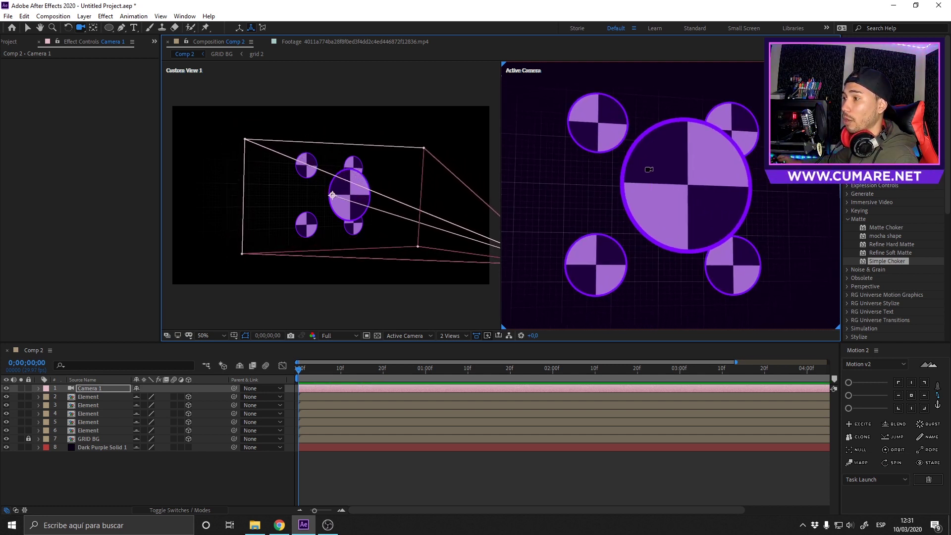
Track Camera 1 sideways and pull it back from the circles using only the Unified Camera tool.
{"action": "left_click", "coordinate": [82, 28]}
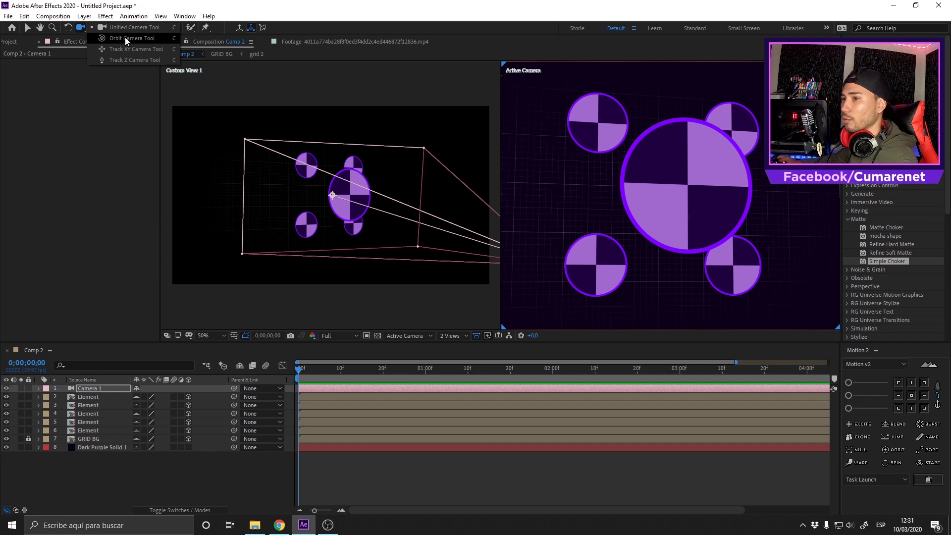
{"action": "left_click", "coordinate": [114, 27]}
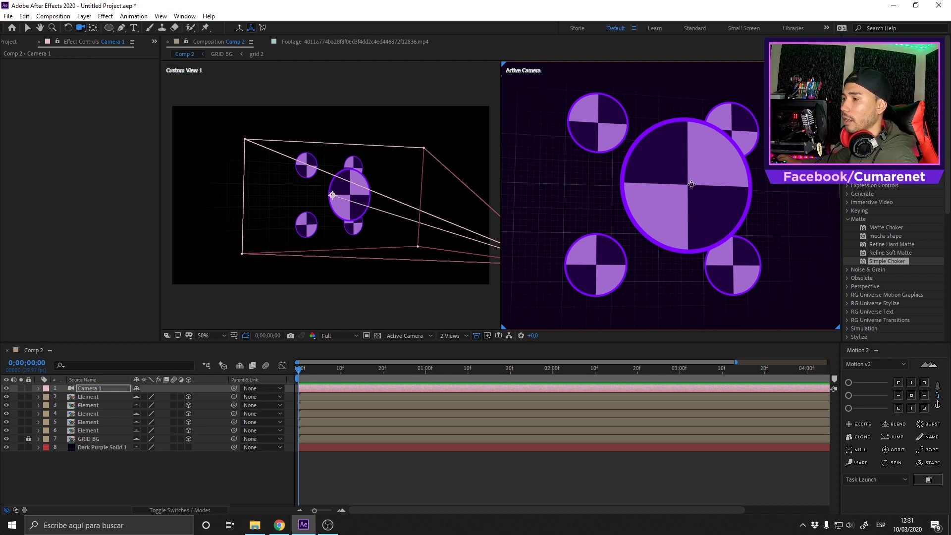
{"action": "mouse_move", "coordinate": [691, 184]}
{"action": "left_mouse_down"}
{"action": "mouse_move", "coordinate": [668, 196]}
{"action": "mouse_move", "coordinate": [677, 173]}
{"action": "mouse_move", "coordinate": [660, 193]}
{"action": "mouse_move", "coordinate": [680, 176]}
{"action": "mouse_move", "coordinate": [658, 180]}
{"action": "mouse_move", "coordinate": [685, 191]}
{"action": "mouse_move", "coordinate": [653, 187]}
{"action": "mouse_move", "coordinate": [674, 185]}
{"action": "left_mouse_up"}
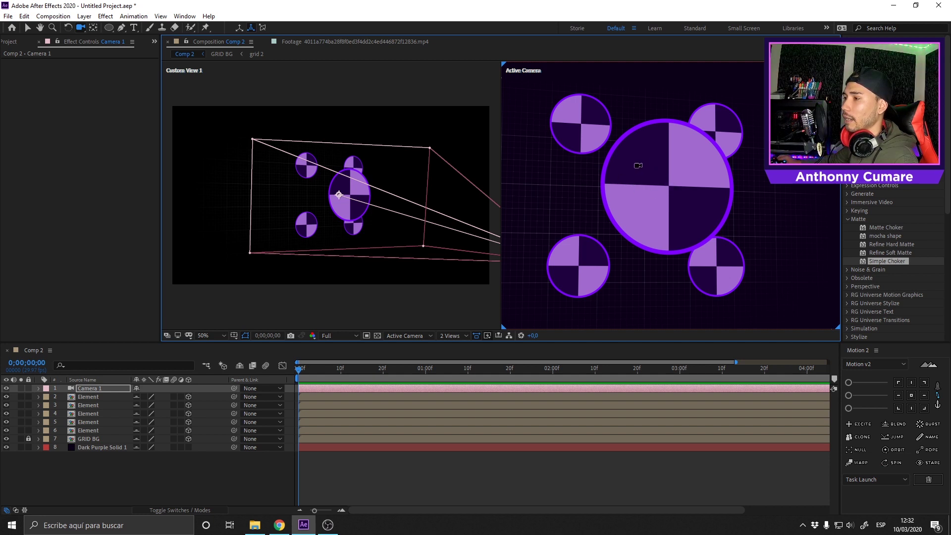
{"action": "left_click_drag", "start_coordinate": [655, 180], "coordinate": [676, 203]}
{"action": "left_click_drag", "start_coordinate": [715, 197], "coordinate": [367, 123]}
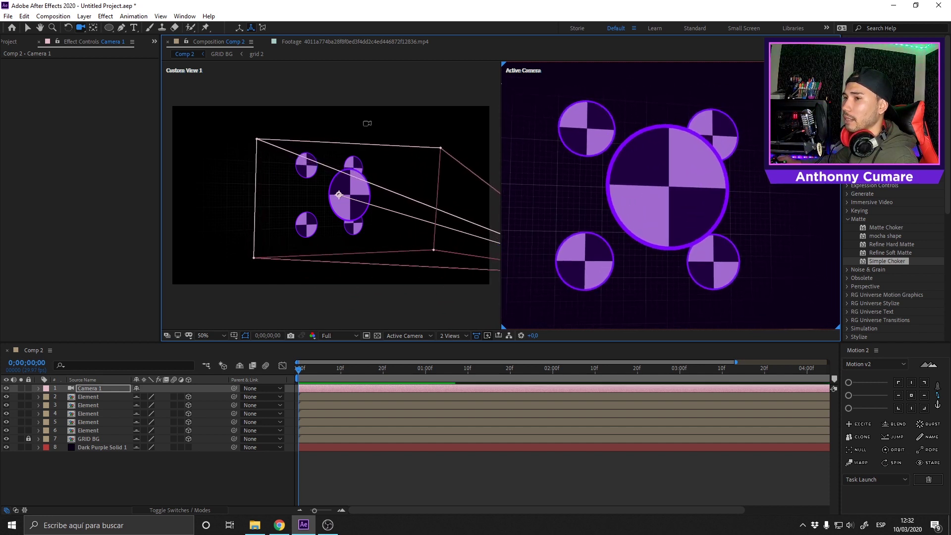
Shift Camera 1 slightly across the Active Camera viewport with the Track XY Camera tool.
{"action": "left_click", "coordinate": [82, 29]}
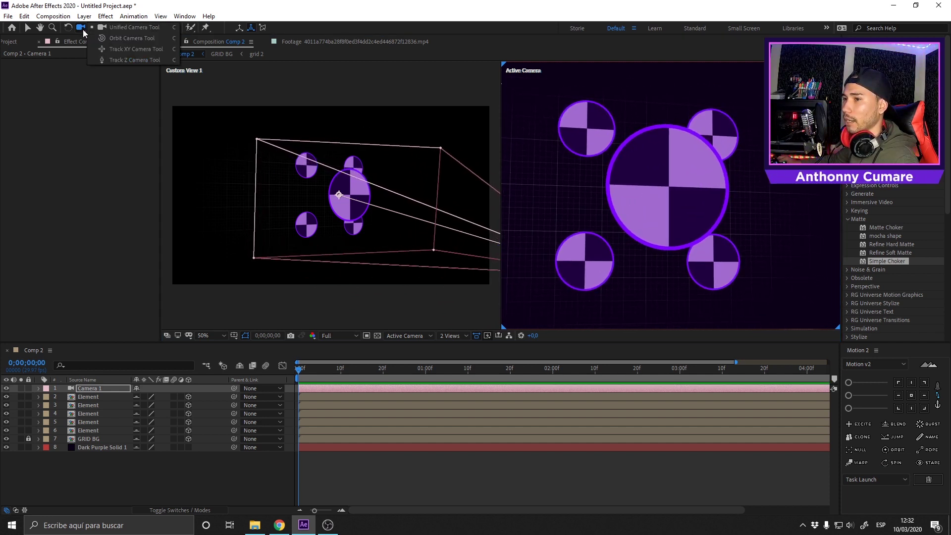
{"action": "left_click", "coordinate": [115, 50]}
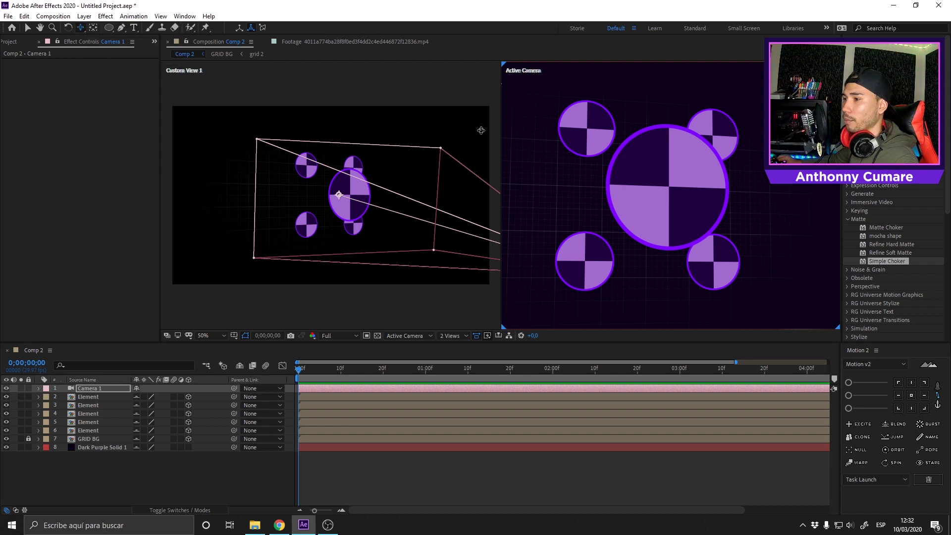
{"action": "mouse_move", "coordinate": [640, 197]}
{"action": "left_mouse_down"}
{"action": "mouse_move", "coordinate": [611, 193]}
{"action": "mouse_move", "coordinate": [640, 183]}
{"action": "mouse_move", "coordinate": [616, 186]}
{"action": "mouse_move", "coordinate": [639, 195]}
{"action": "mouse_move", "coordinate": [649, 183]}
{"action": "left_mouse_up"}
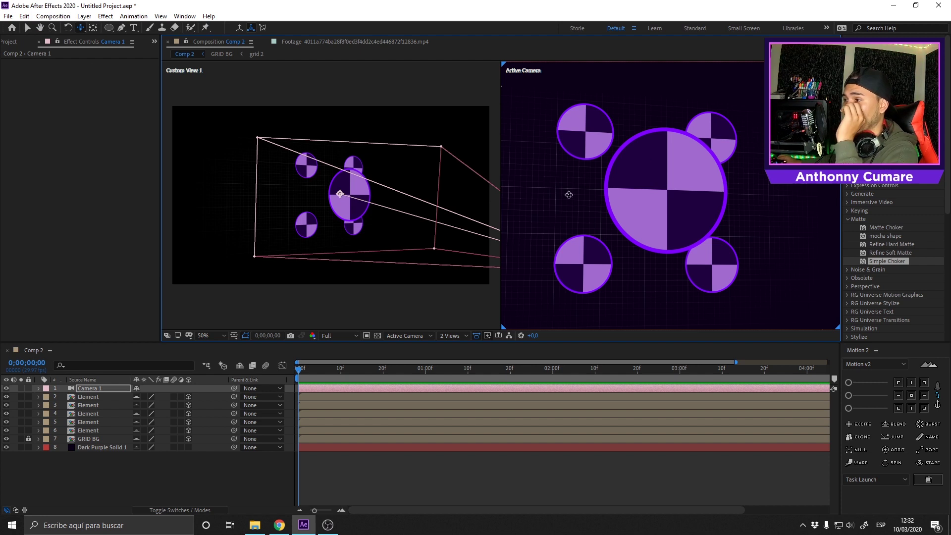
Pan the Active Camera viewport slightly with the Hand tool and switch back to the Unified Camera tool.
{"action": "key", "text": "space"}
{"action": "mouse_move", "coordinate": [617, 177]}
{"action": "left_mouse_down"}
{"action": "mouse_move", "coordinate": [692, 200]}
{"action": "mouse_move", "coordinate": [765, 262]}
{"action": "mouse_move", "coordinate": [480, 259]}
{"action": "mouse_move", "coordinate": [656, 182]}
{"action": "mouse_move", "coordinate": [626, 184]}
{"action": "left_mouse_up"}
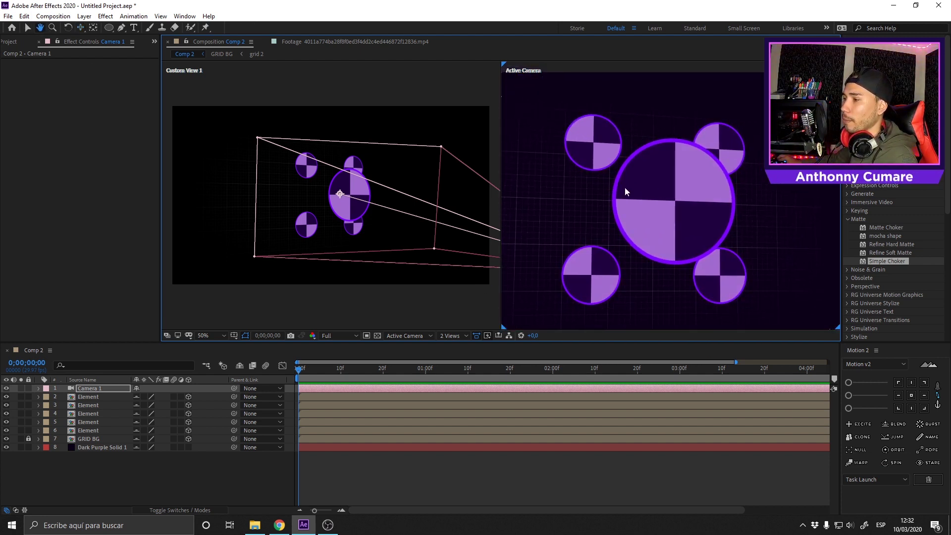
{"action": "right_click", "coordinate": [627, 184]}
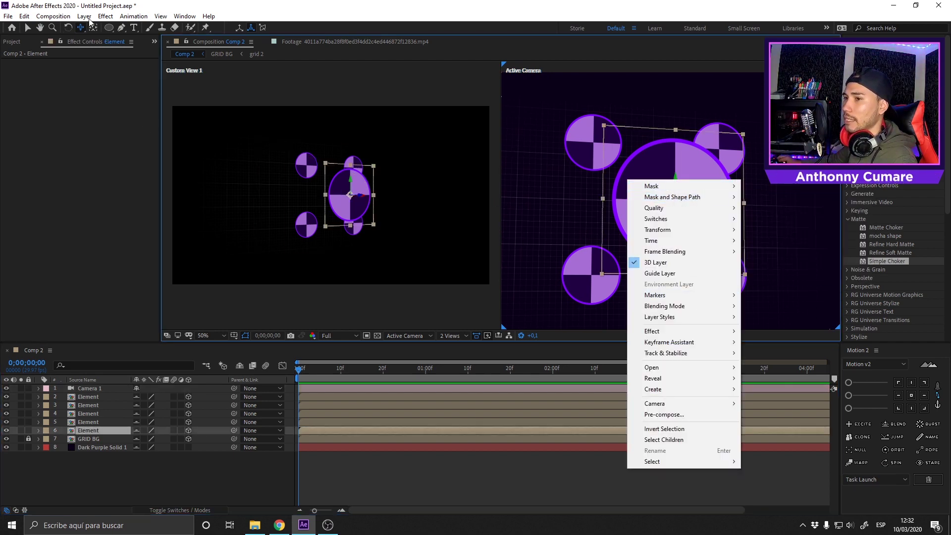
{"action": "left_click", "coordinate": [82, 29]}
{"action": "left_click_drag", "start_coordinate": [82, 28], "coordinate": [114, 30]}
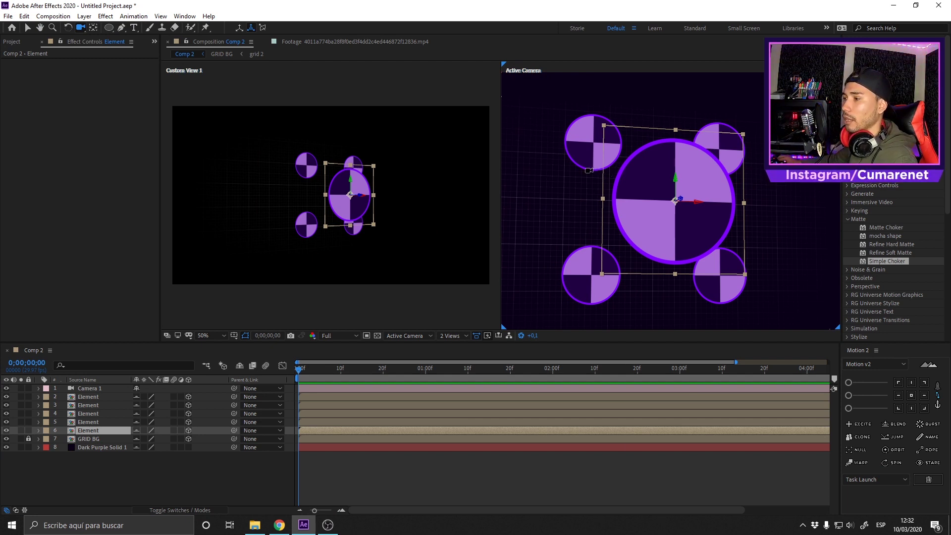
Move Camera 1 slightly around the circles in the Active Camera viewport with the Unified Camera tool.
{"action": "left_click_drag", "start_coordinate": [589, 168], "coordinate": [614, 179]}
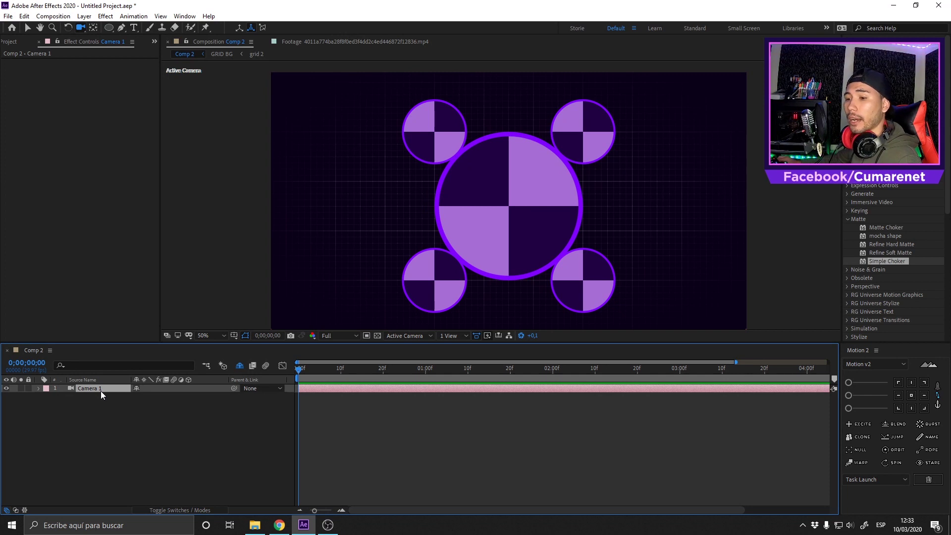
Show Camera 1's Transform properties, separate its Position dimensions and set the Y Position to 754.
{"action": "left_click", "coordinate": [38, 389]}
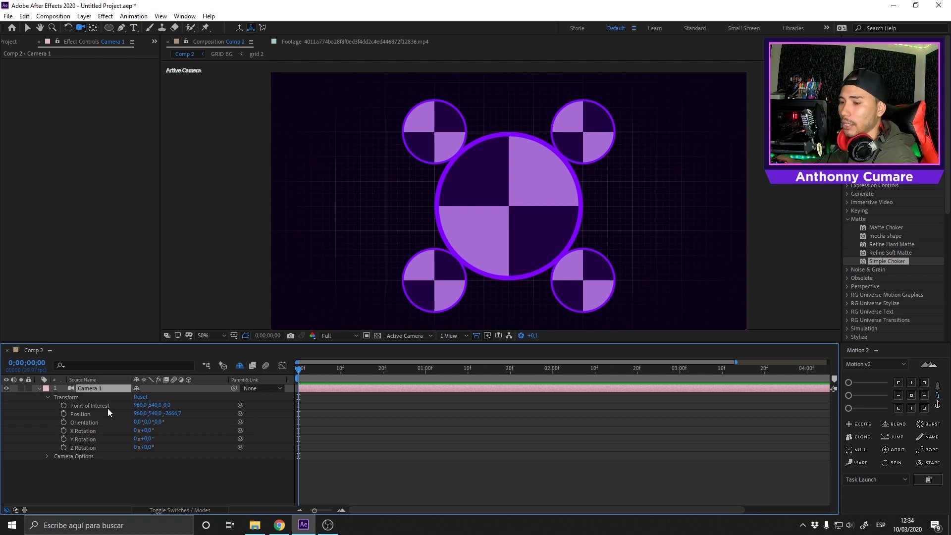
{"action": "left_click", "coordinate": [96, 422]}
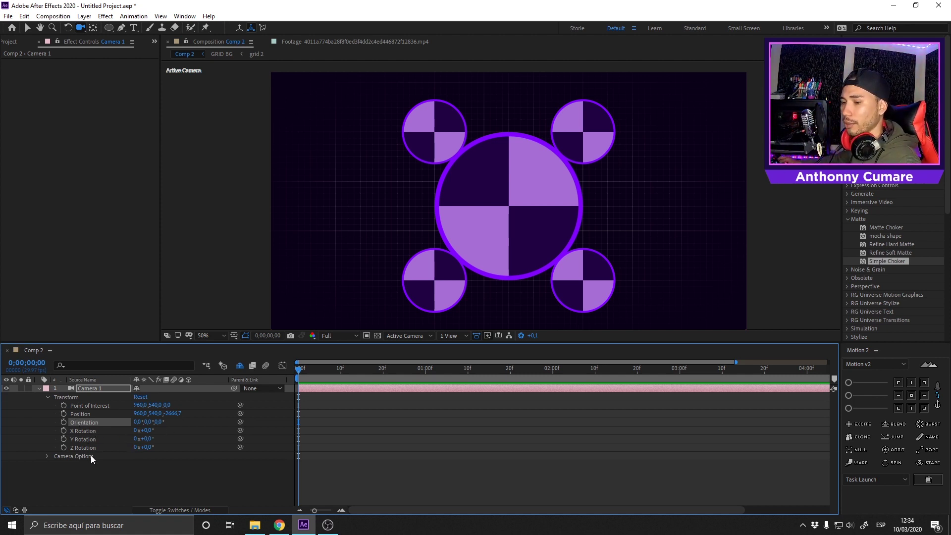
{"action": "left_click", "coordinate": [87, 414]}
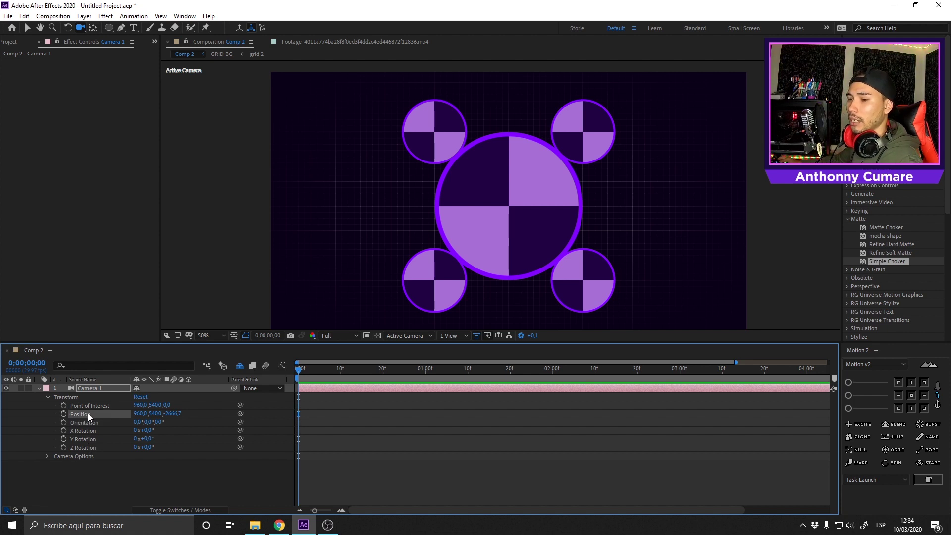
{"action": "right_click", "coordinate": [82, 414]}
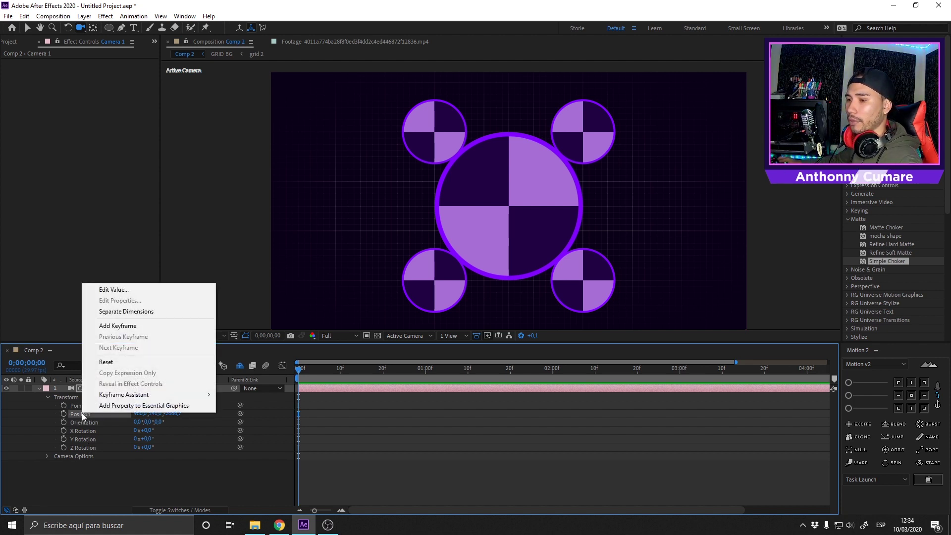
{"action": "left_click", "coordinate": [135, 312]}
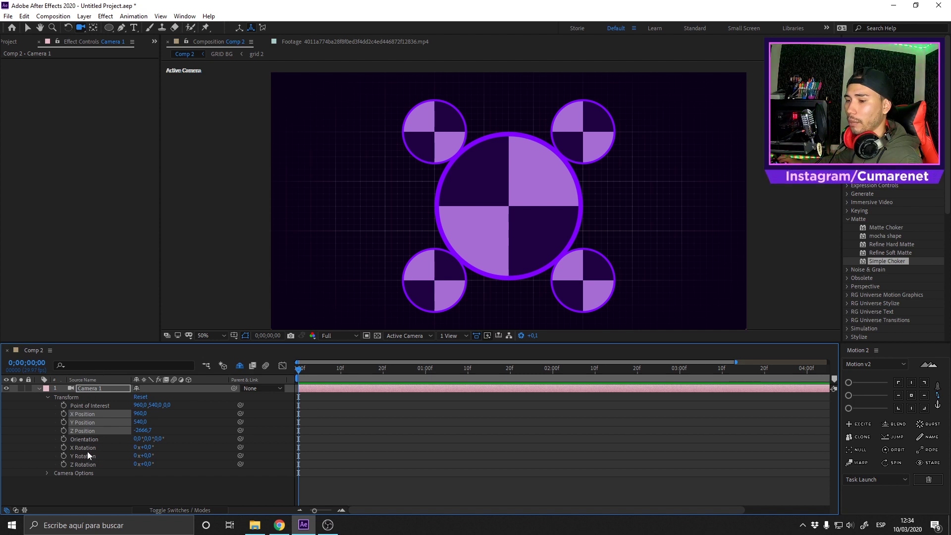
{"action": "left_click_drag", "start_coordinate": [140, 422], "coordinate": [316, 391]}
{"action": "left_click", "coordinate": [314, 385]}
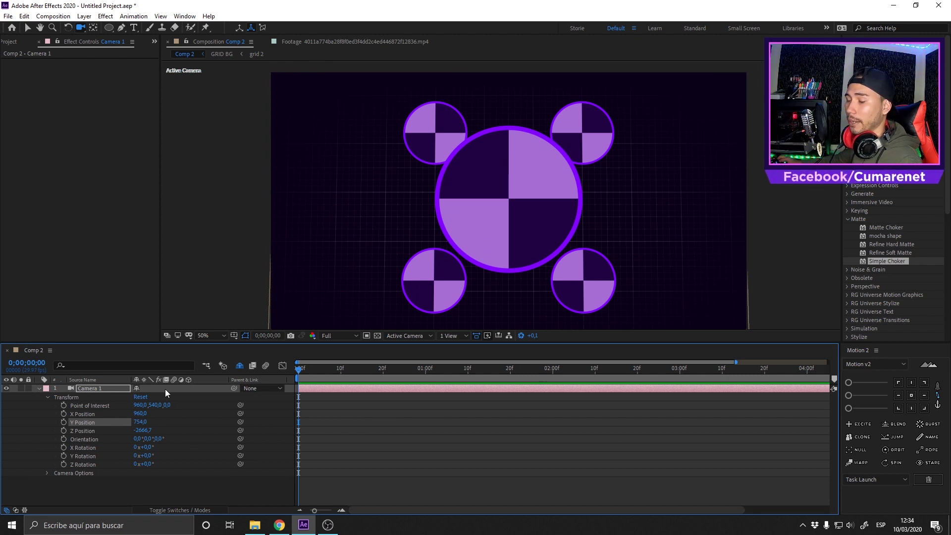
Display the composition in 2 Views - Horizontal and set Camera 1's position to X 2049, Y 974 and Z -2418.7.
{"action": "left_click", "coordinate": [456, 336]}
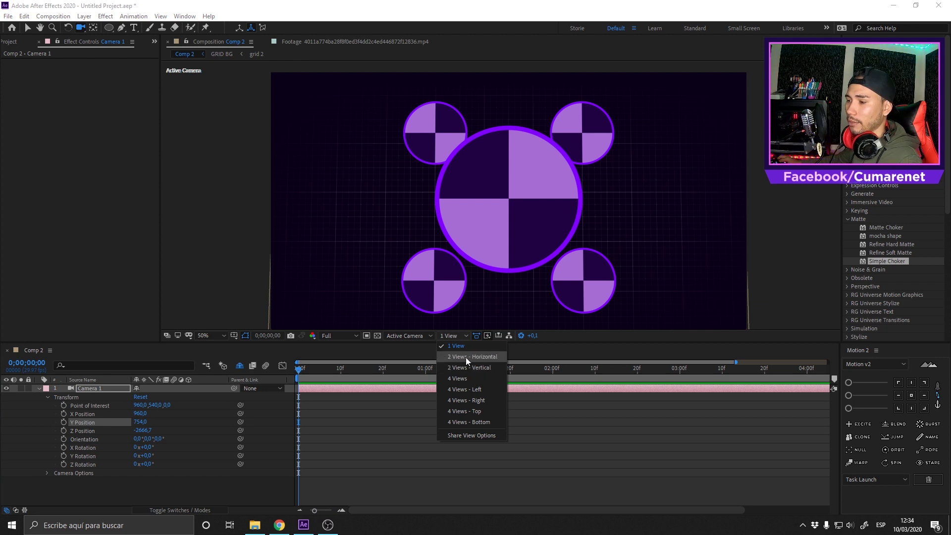
{"action": "left_click", "coordinate": [460, 358]}
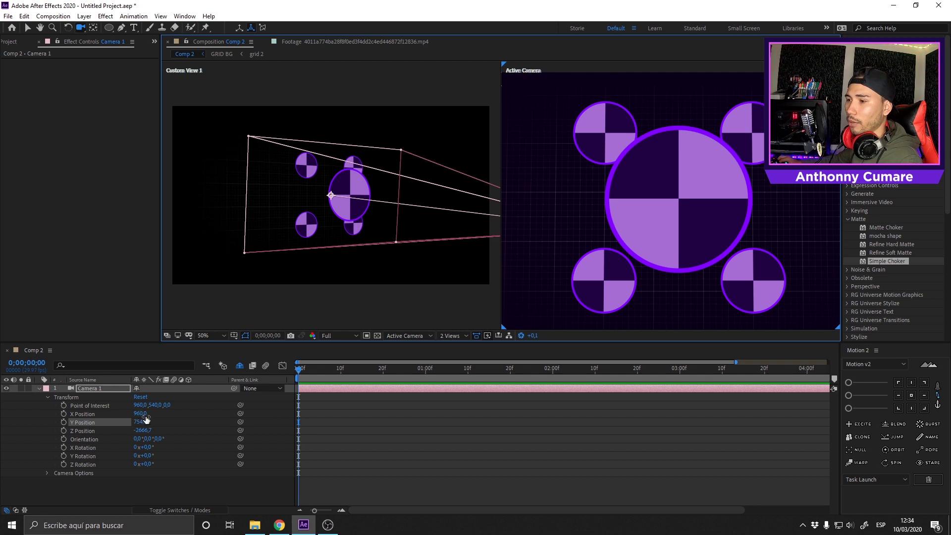
{"action": "scroll", "coordinate": [413, 244], "scroll_direction": "down", "scroll_amount": 3}
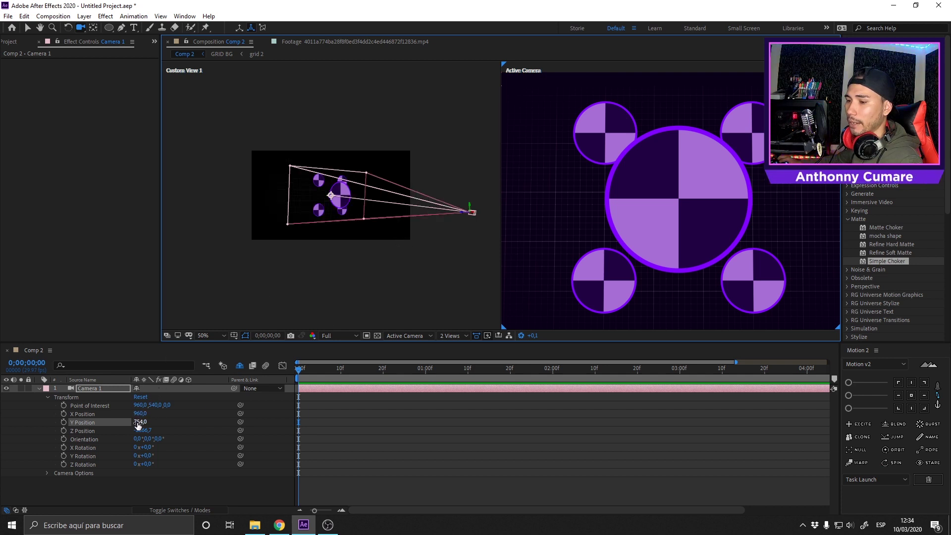
{"action": "left_click_drag", "start_coordinate": [140, 413], "coordinate": [206, 421]}
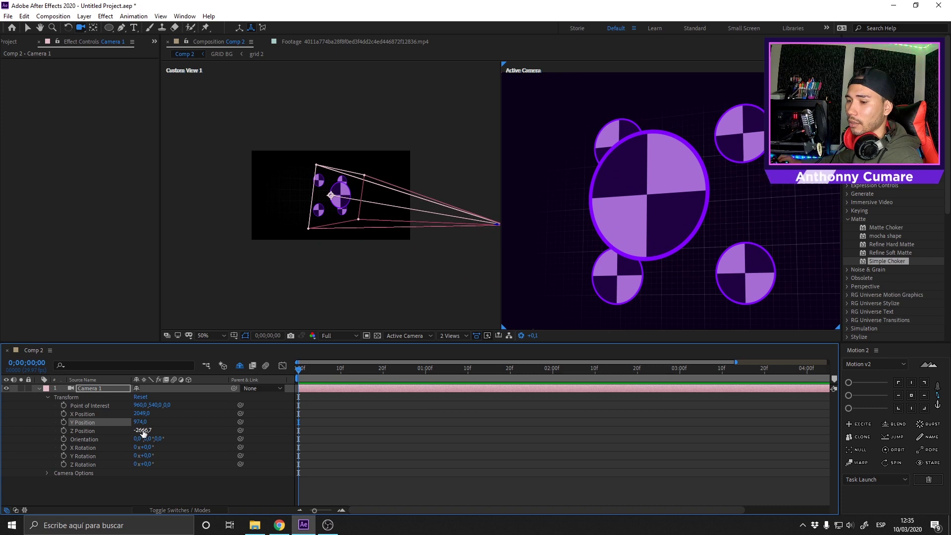
{"action": "left_click_drag", "start_coordinate": [143, 431], "coordinate": [181, 422]}
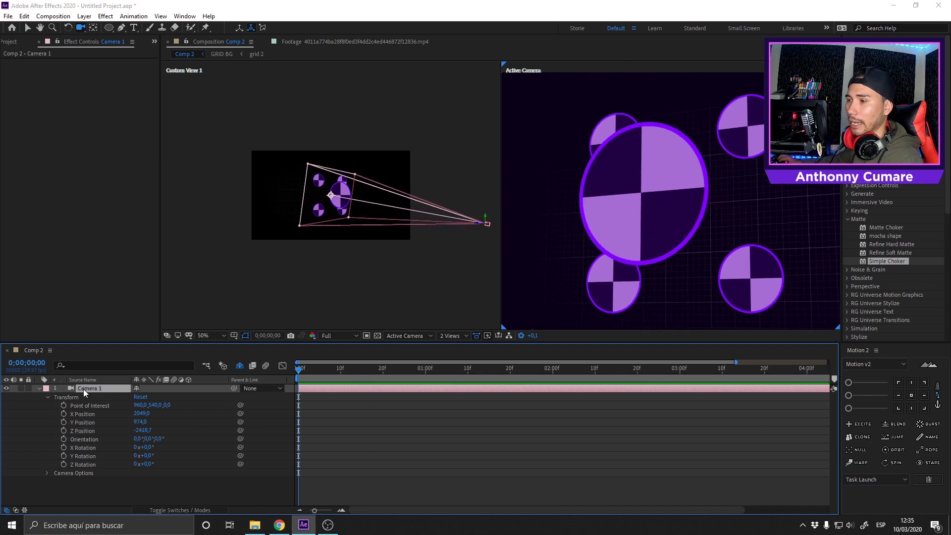
Change Camera 1's type to One-Node Camera in its camera settings.
{"action": "double_click", "coordinate": [88, 388]}
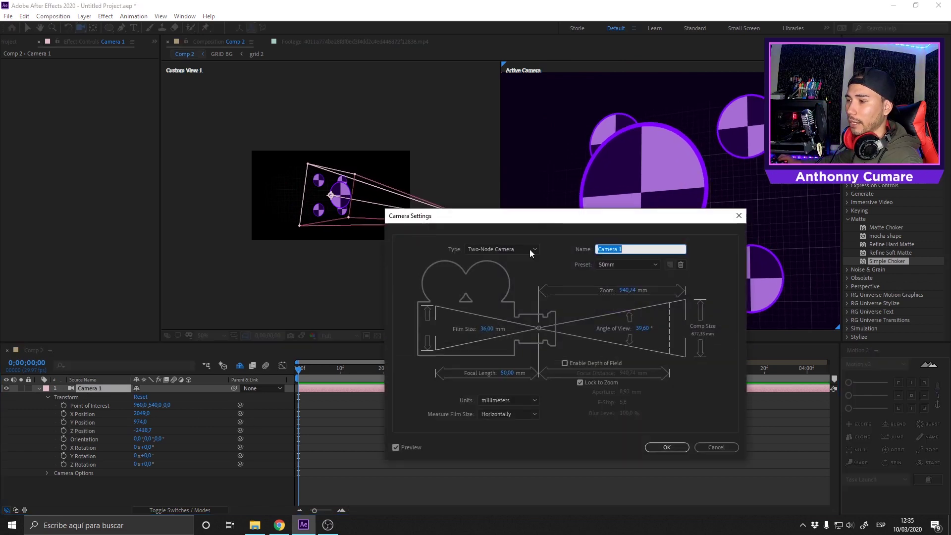
{"action": "left_click", "coordinate": [530, 248]}
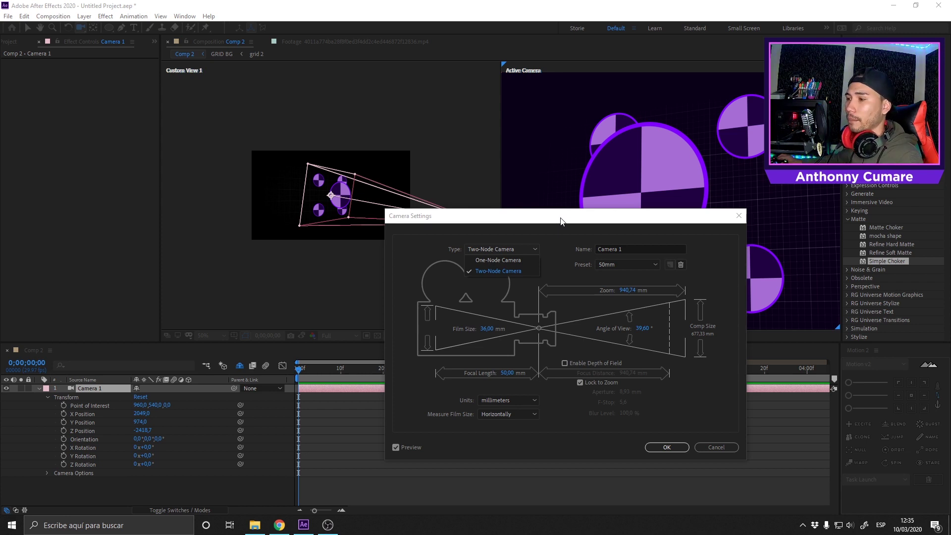
{"action": "left_click_drag", "start_coordinate": [561, 220], "coordinate": [578, 200]}
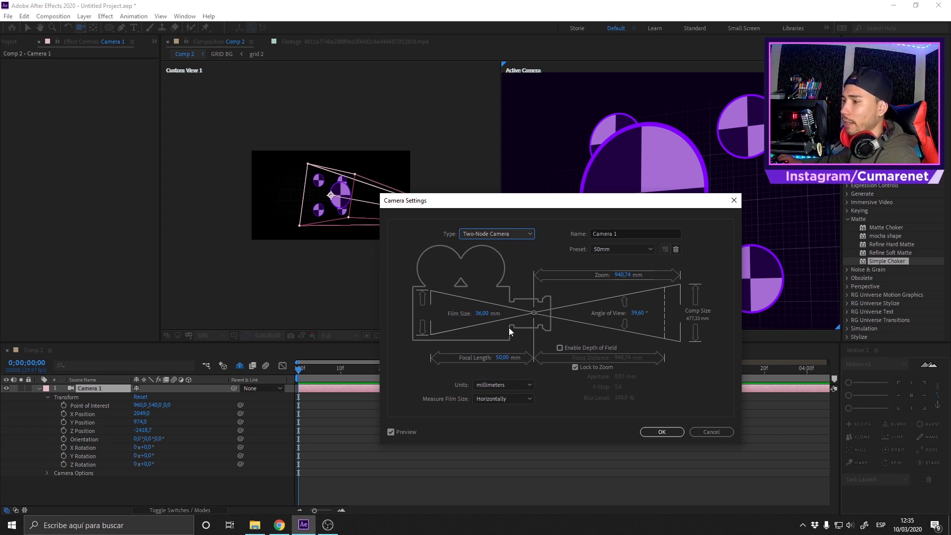
{"action": "left_click", "coordinate": [515, 232]}
{"action": "left_click", "coordinate": [473, 245]}
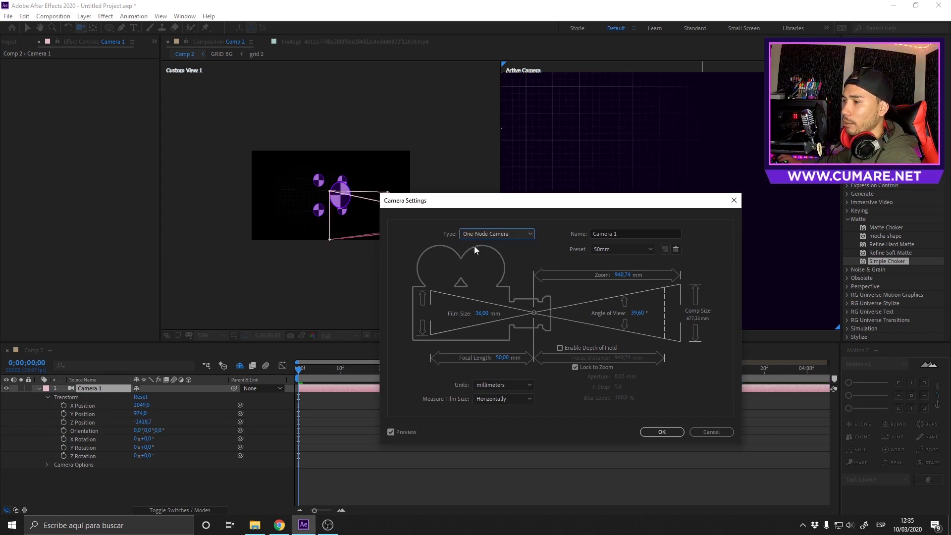
{"action": "left_click", "coordinate": [661, 433]}
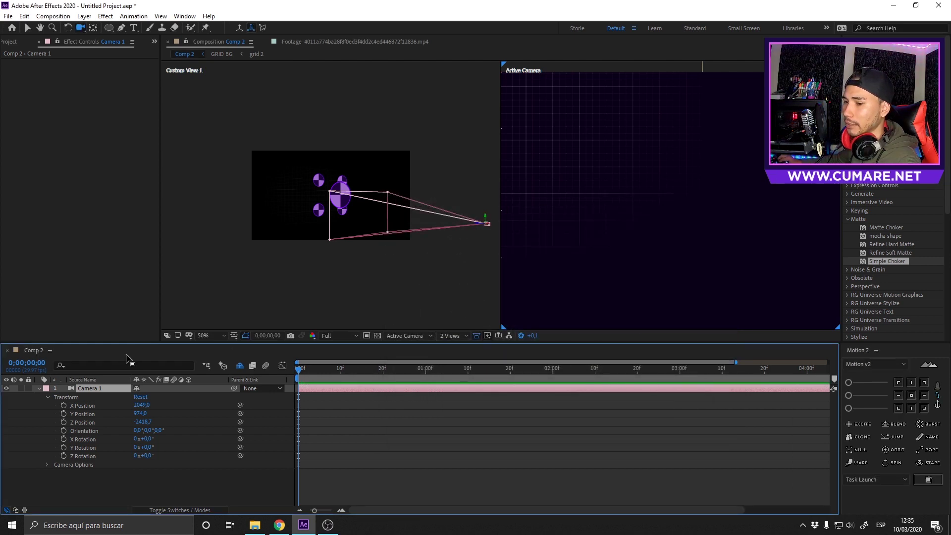
Set Camera 1's Y Position to 753 and X Position to 1380, and return the camera to its default two-node state.
{"action": "left_click_drag", "start_coordinate": [140, 414], "coordinate": [6, 383]}
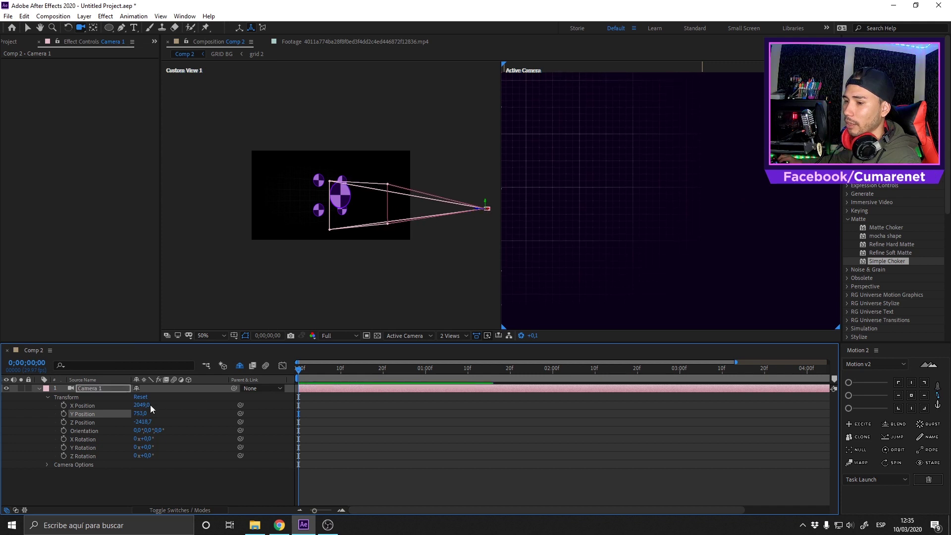
{"action": "left_click_drag", "start_coordinate": [148, 405], "coordinate": [3, 384]}
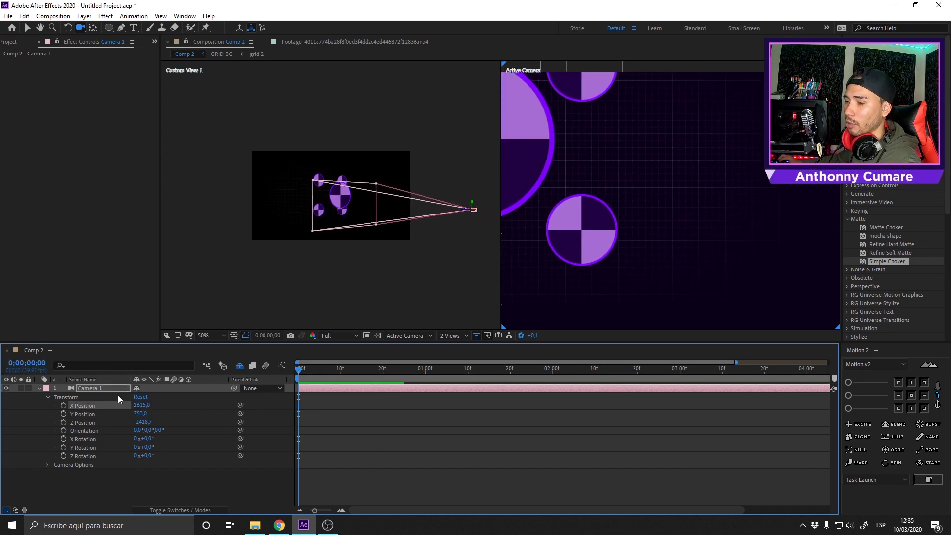
{"action": "left_click_drag", "start_coordinate": [141, 404], "coordinate": [23, 378]}
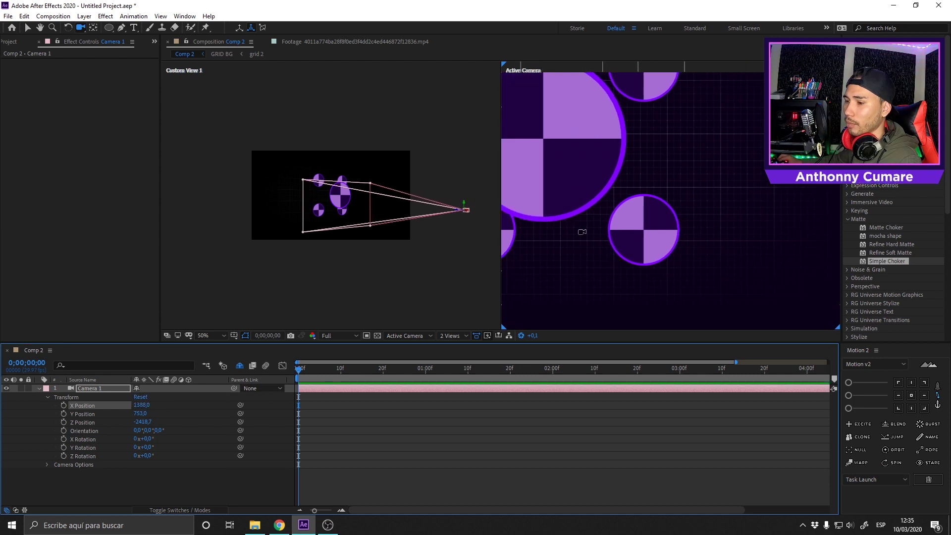
{"action": "left_click", "coordinate": [136, 397]}
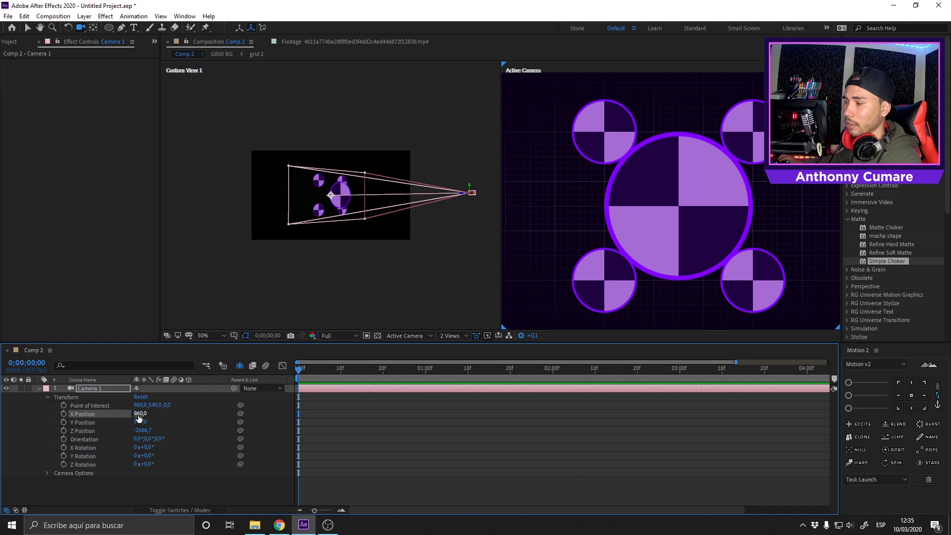
Convert the reset Camera 1 from a two-node to a One-Node Camera.
{"action": "double_click", "coordinate": [97, 388]}
{"action": "left_click", "coordinate": [504, 234]}
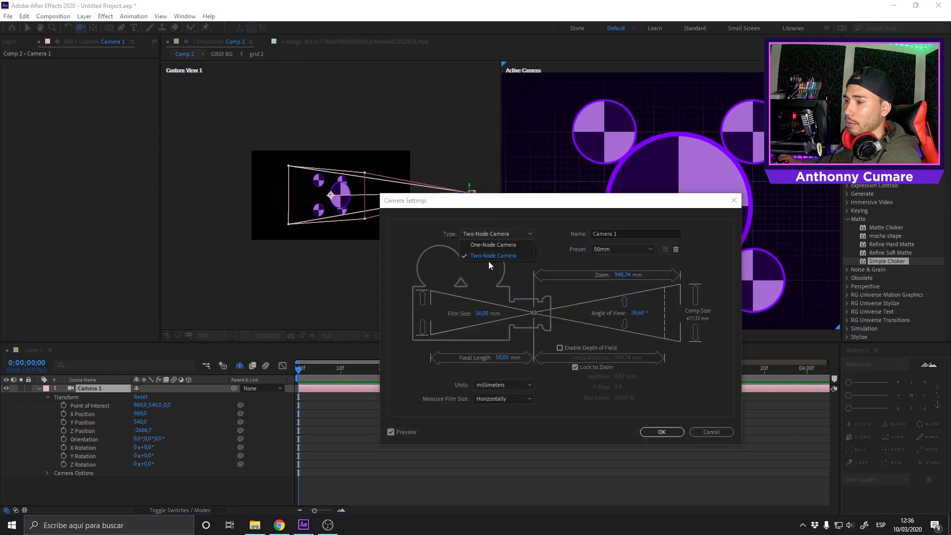
{"action": "left_click", "coordinate": [498, 245]}
{"action": "left_click", "coordinate": [666, 432]}
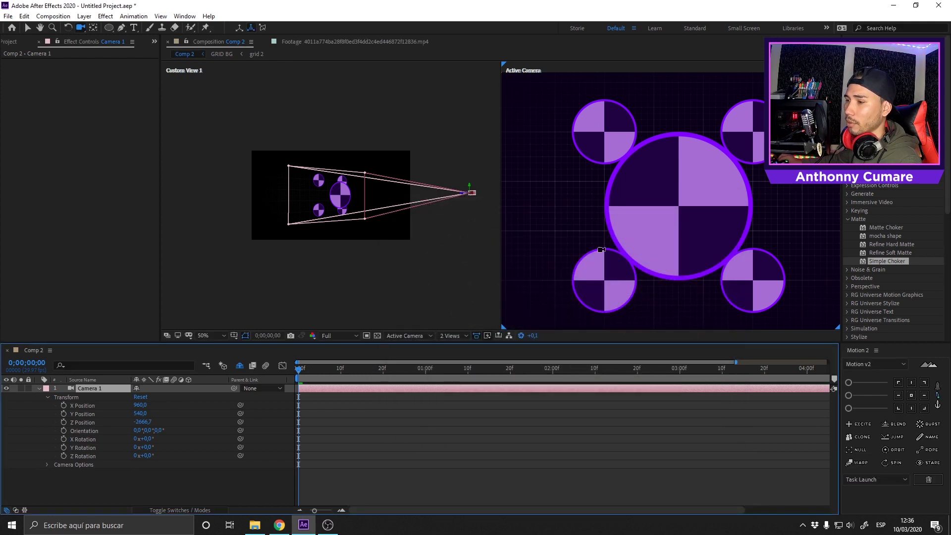
Recombine Camera 1's separated Position dimensions and set its X position to 961 and Y position to 600.
{"action": "left_click_drag", "start_coordinate": [140, 405], "coordinate": [188, 394]}
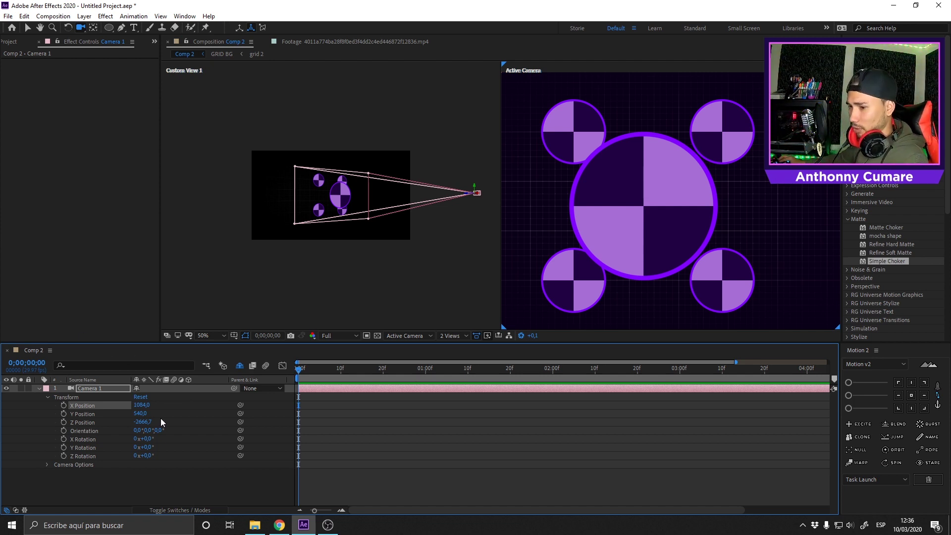
{"action": "right_click", "coordinate": [82, 407]}
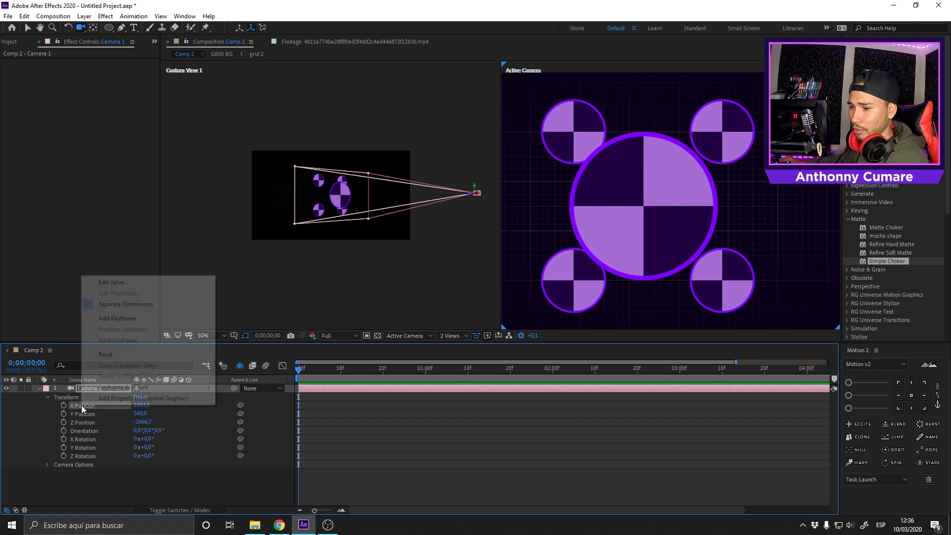
{"action": "left_click", "coordinate": [123, 304]}
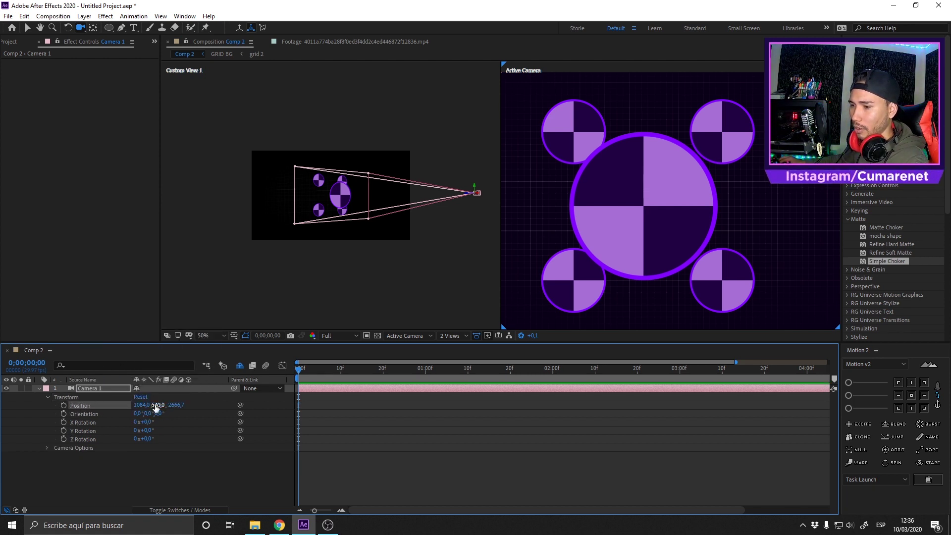
{"action": "left_click_drag", "start_coordinate": [156, 406], "coordinate": [91, 409]}
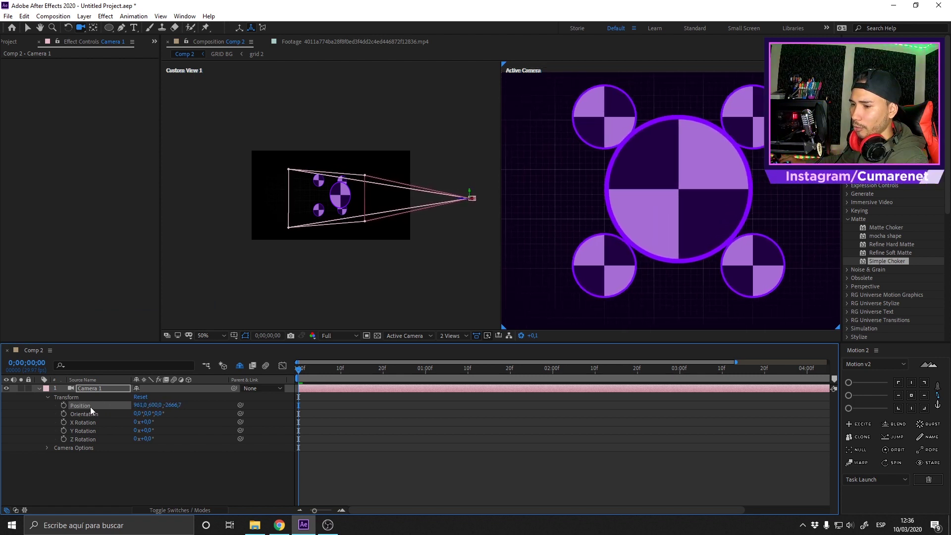
{"action": "left_click", "coordinate": [206, 465]}
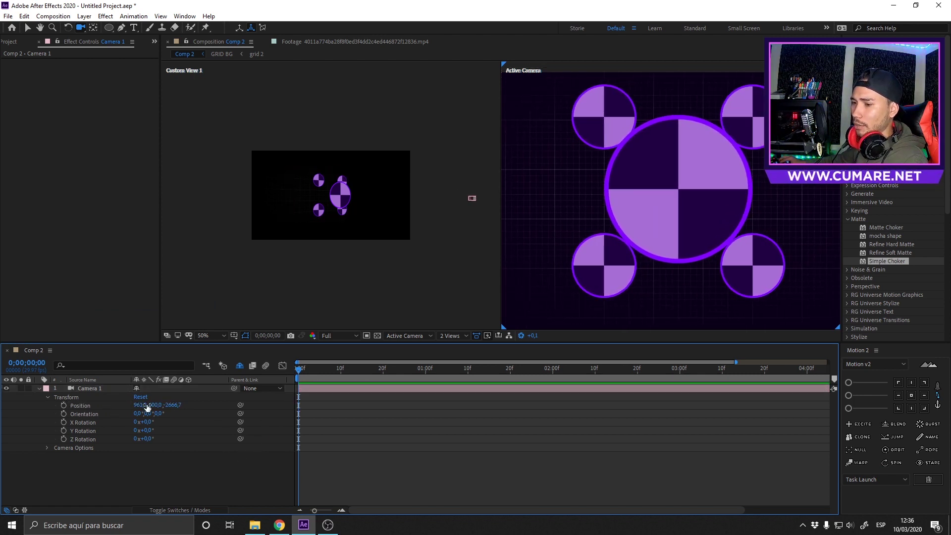
Animate Camera 1's Position with keyframes at 0 and 2 seconds, setting Y to 223 at 2 seconds, and preview the motion.
{"action": "left_click", "coordinate": [64, 405]}
{"action": "left_click_drag", "start_coordinate": [301, 375], "coordinate": [553, 394]}
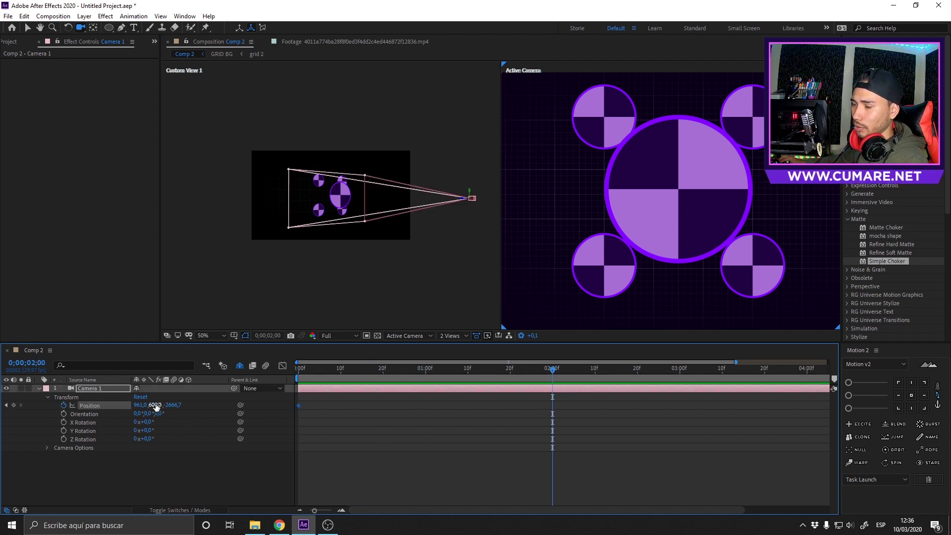
{"action": "left_click_drag", "start_coordinate": [156, 406], "coordinate": [517, 388]}
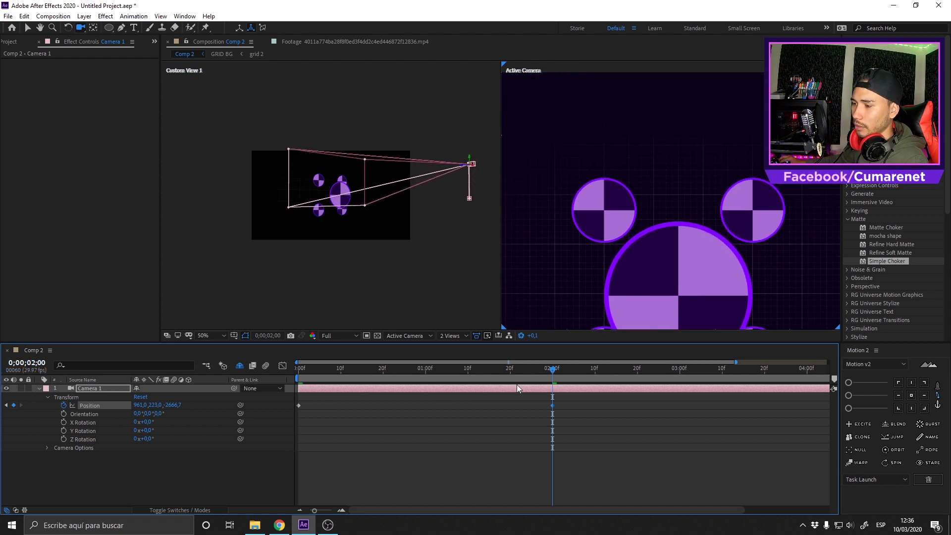
{"action": "key", "text": "Home"}
{"action": "key", "text": "space"}
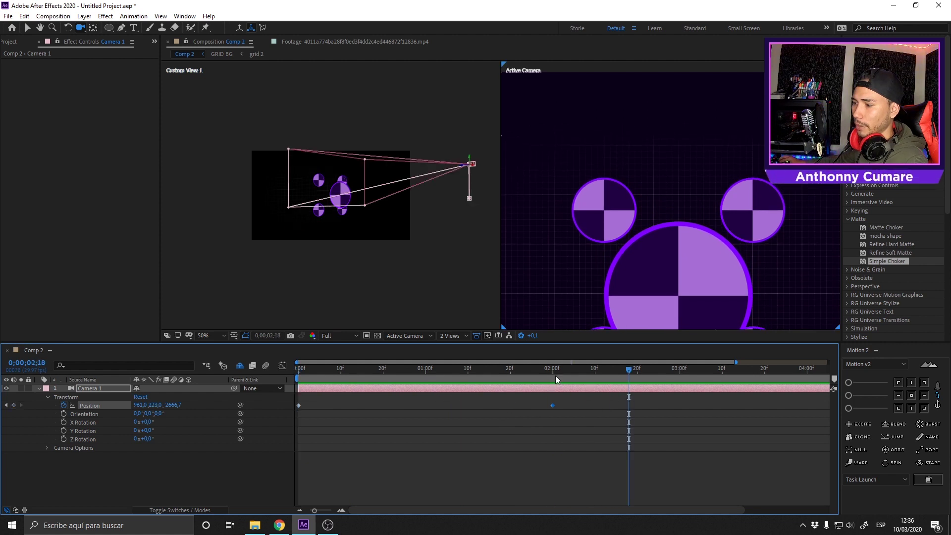
{"action": "key", "text": "space"}
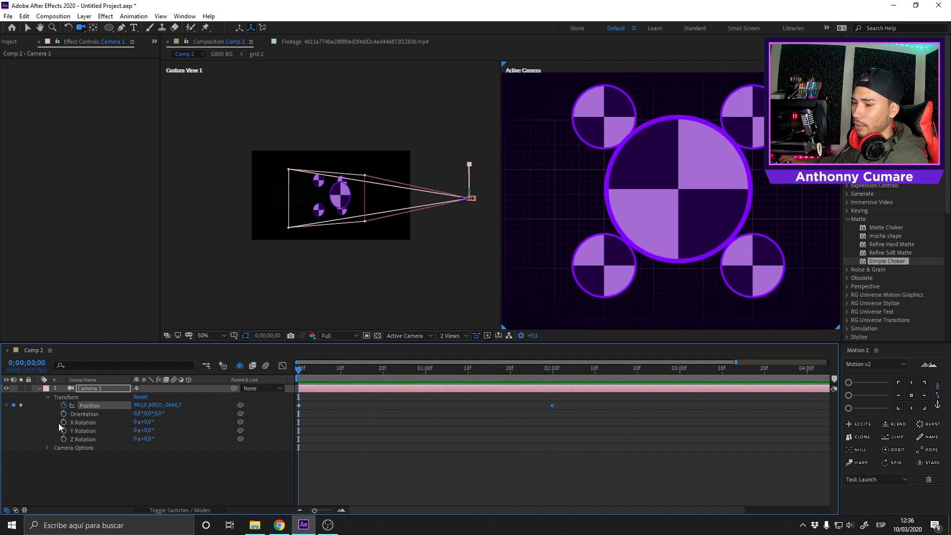
Try rotating Camera 1 around its Y and X axes, and set its Z Rotation to -30°.
{"action": "left_click_drag", "start_coordinate": [147, 432], "coordinate": [423, 243]}
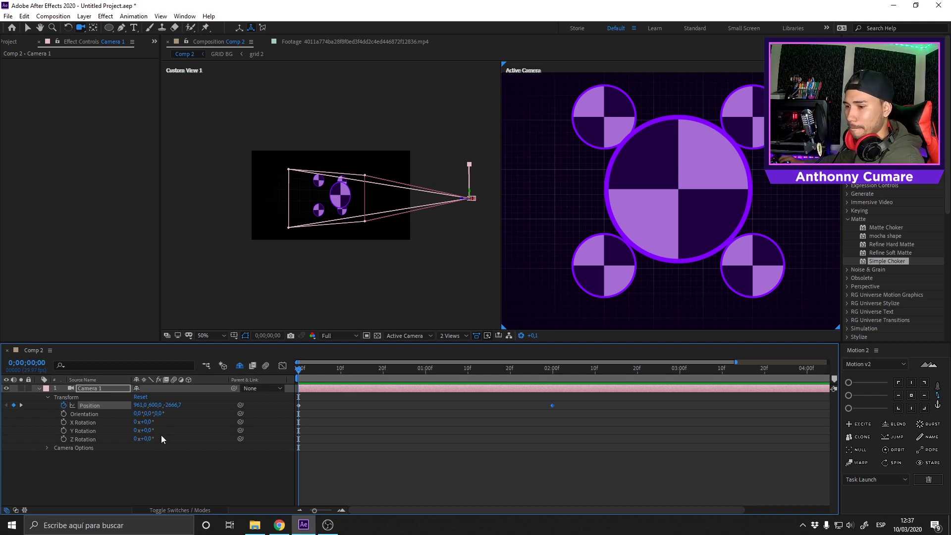
{"action": "mouse_move", "coordinate": [148, 424]}
{"action": "left_mouse_down"}
{"action": "mouse_move", "coordinate": [160, 424]}
{"action": "mouse_move", "coordinate": [141, 424]}
{"action": "mouse_move", "coordinate": [149, 423]}
{"action": "left_mouse_up"}
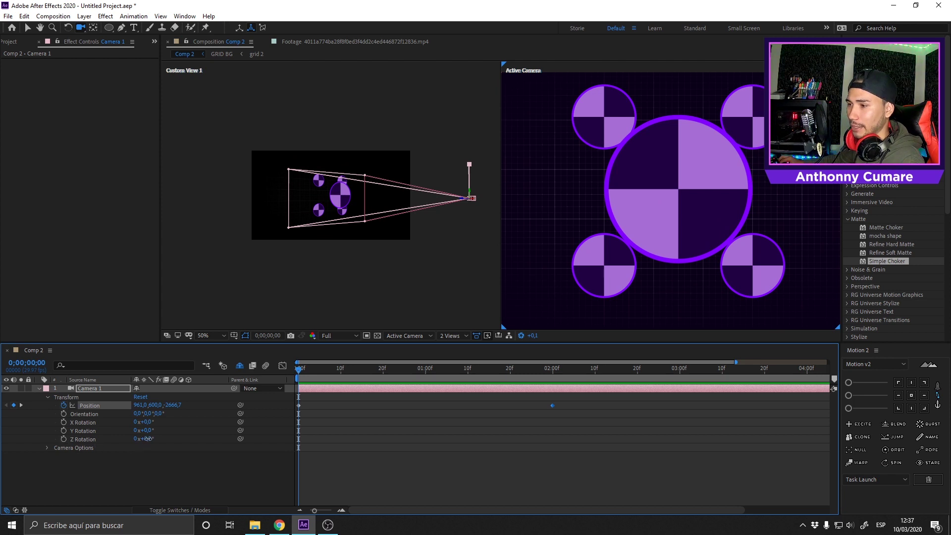
{"action": "left_click_drag", "start_coordinate": [147, 438], "coordinate": [155, 439]}
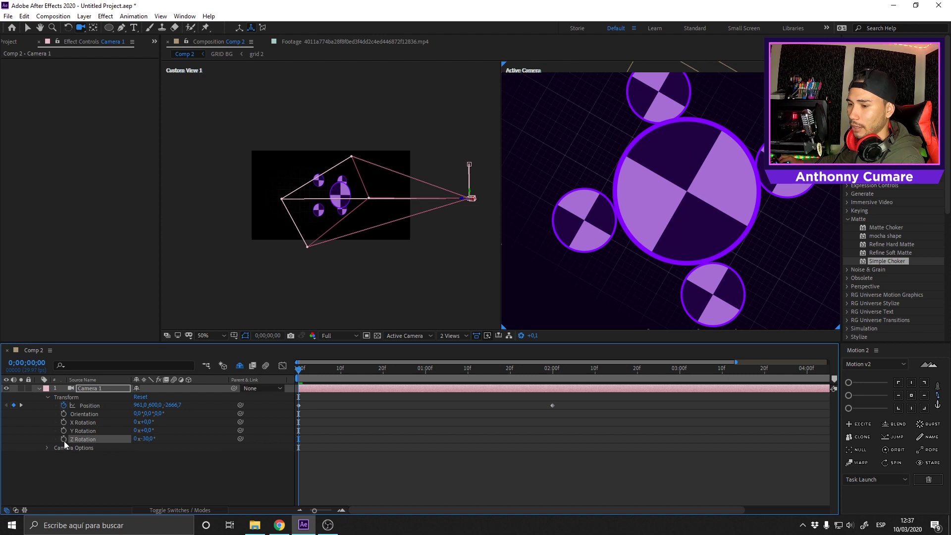
Animate Camera 1's Z Rotation with keyframes at 0 and 2 seconds, rotating from -30° to a positive angle, and preview it.
{"action": "left_click_drag", "start_coordinate": [528, 374], "coordinate": [552, 375]}
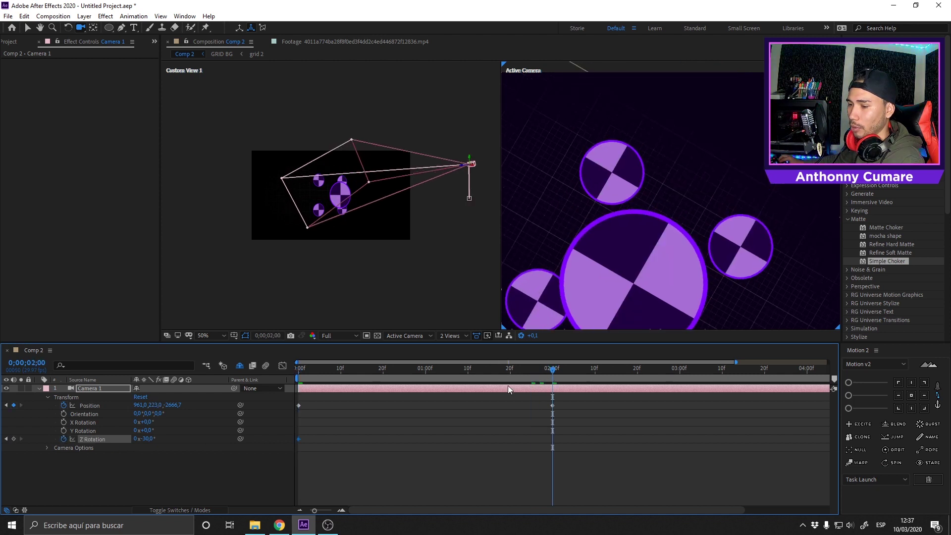
{"action": "left_click_drag", "start_coordinate": [154, 439], "coordinate": [182, 436]}
{"action": "key", "text": "space"}
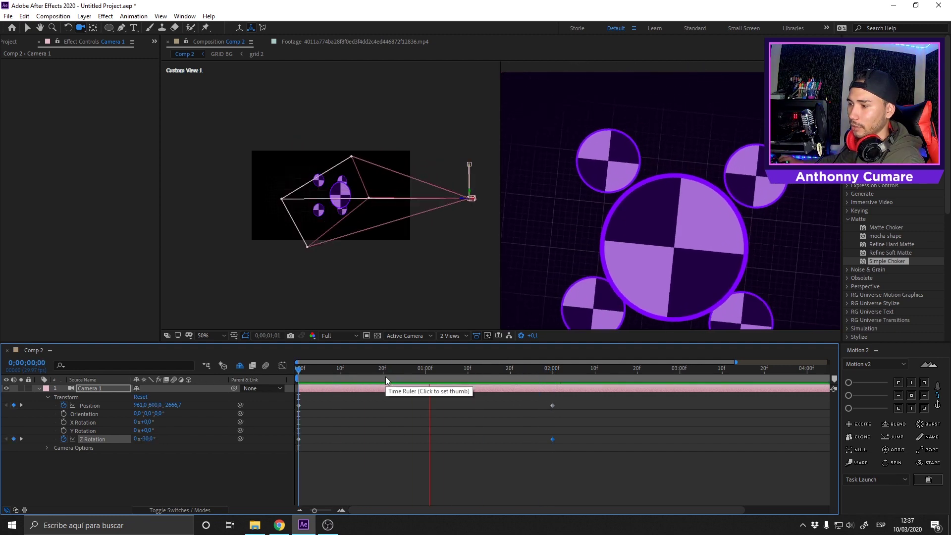
{"action": "key", "text": "space"}
Move Camera 1's second Position and Z Rotation keyframes to the composition's end, extend the work area to 5 seconds, and preview the slower motion.
{"action": "left_click_drag", "start_coordinate": [569, 405], "coordinate": [756, 405]}
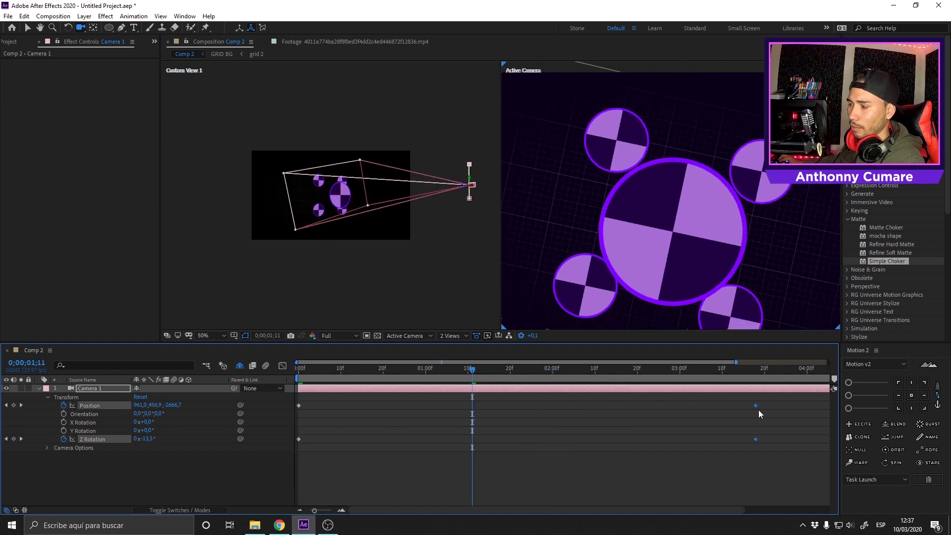
{"action": "left_click_drag", "start_coordinate": [737, 362], "coordinate": [828, 362]}
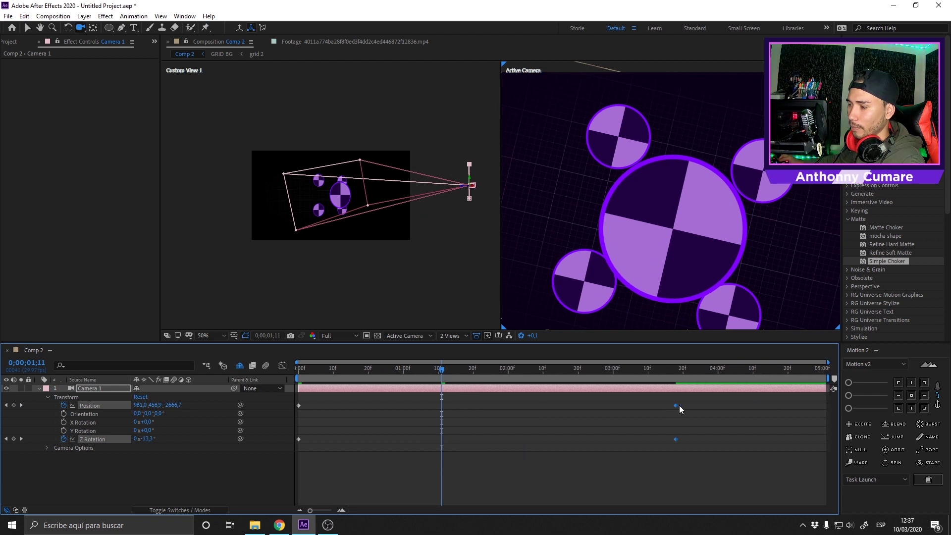
{"action": "left_click_drag", "start_coordinate": [679, 405], "coordinate": [825, 405]}
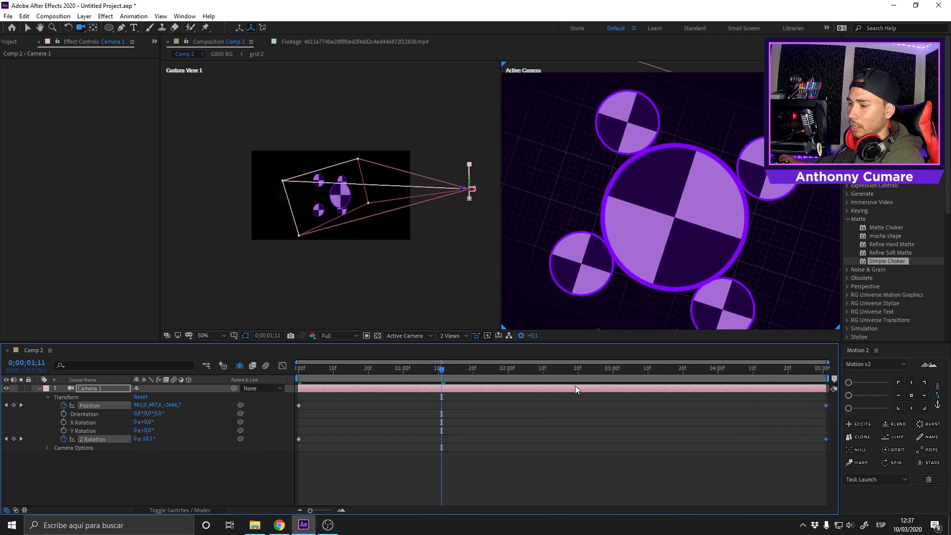
{"action": "key", "text": "space"}
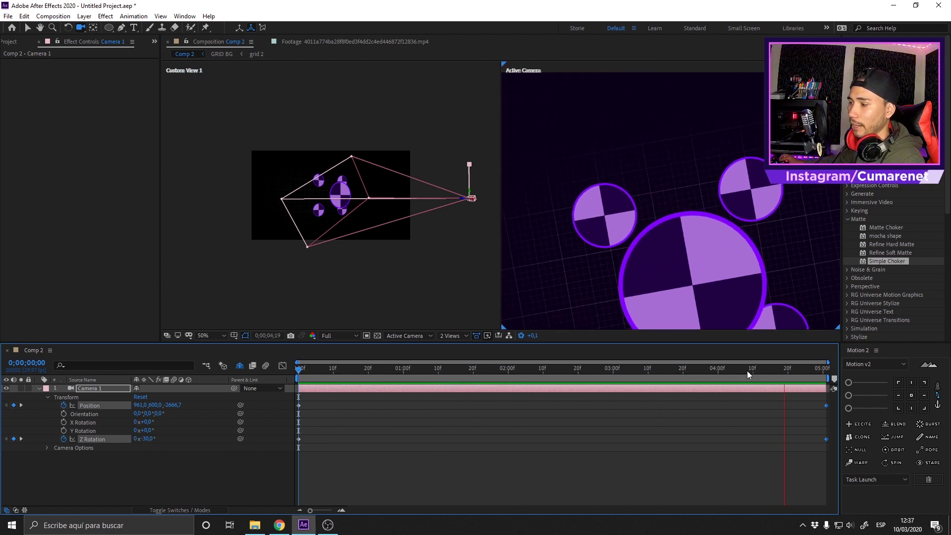
{"action": "key", "text": "space"}
Convert the animated Camera 1 to a Two-Node Camera and preview the resulting motion.
{"action": "double_click", "coordinate": [87, 389]}
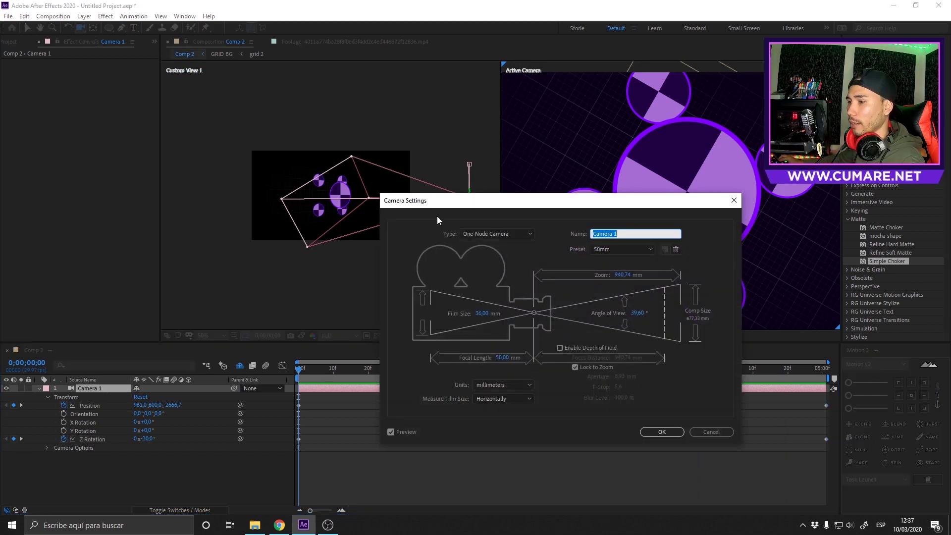
{"action": "left_click", "coordinate": [476, 233]}
{"action": "left_click", "coordinate": [491, 250]}
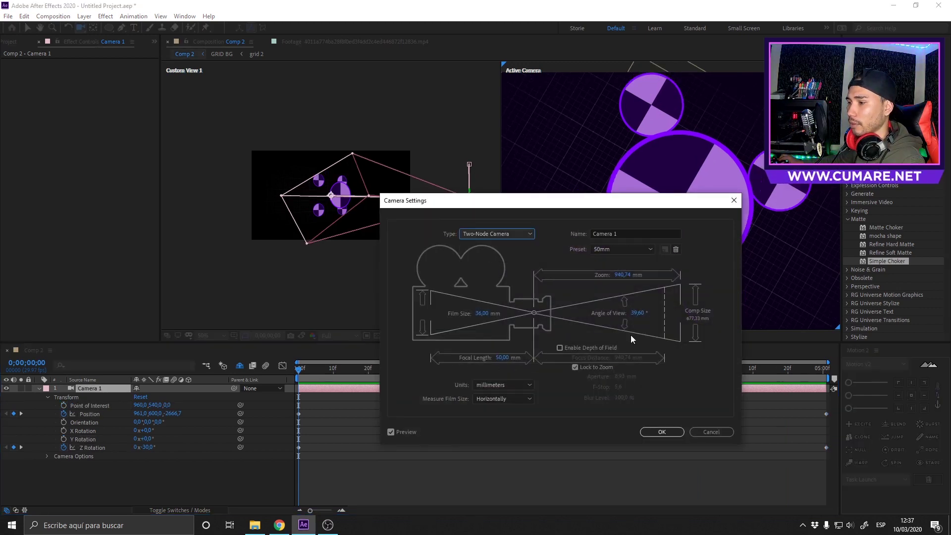
{"action": "left_click", "coordinate": [662, 431]}
{"action": "key", "text": "space"}
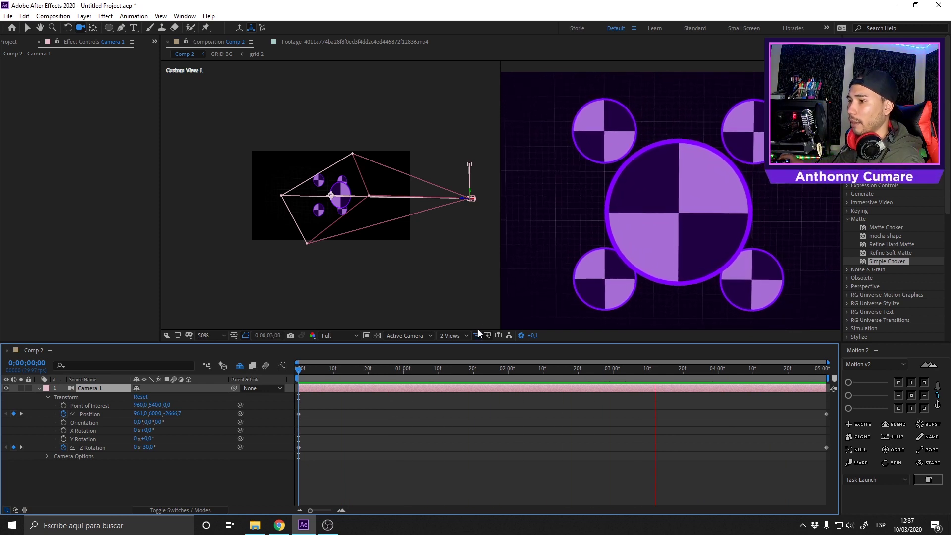
{"action": "key", "text": "space"}
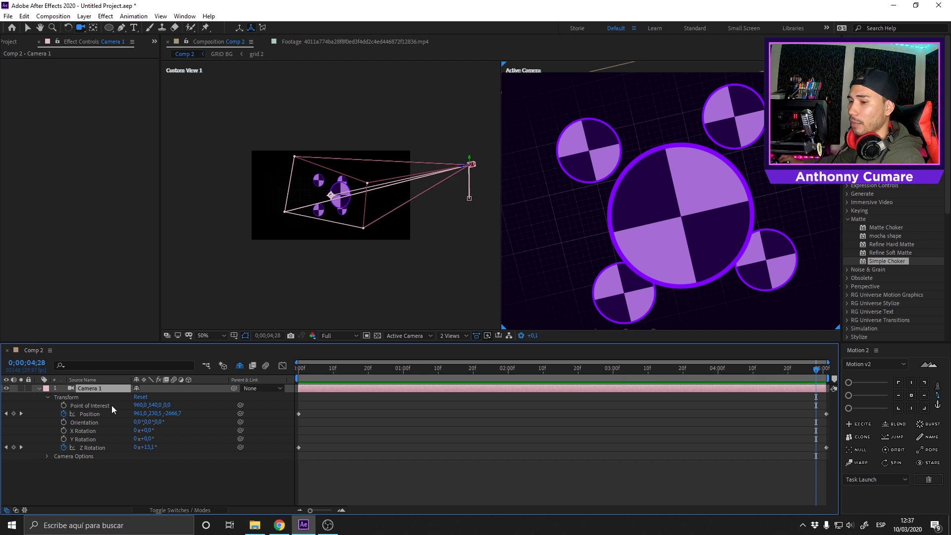
Move Camera 1's Point of Interest to Y 719, reposition it in Custom View 1 to about 1061, 584, -73, and preview the motion.
{"action": "left_click_drag", "start_coordinate": [154, 406], "coordinate": [346, 185]}
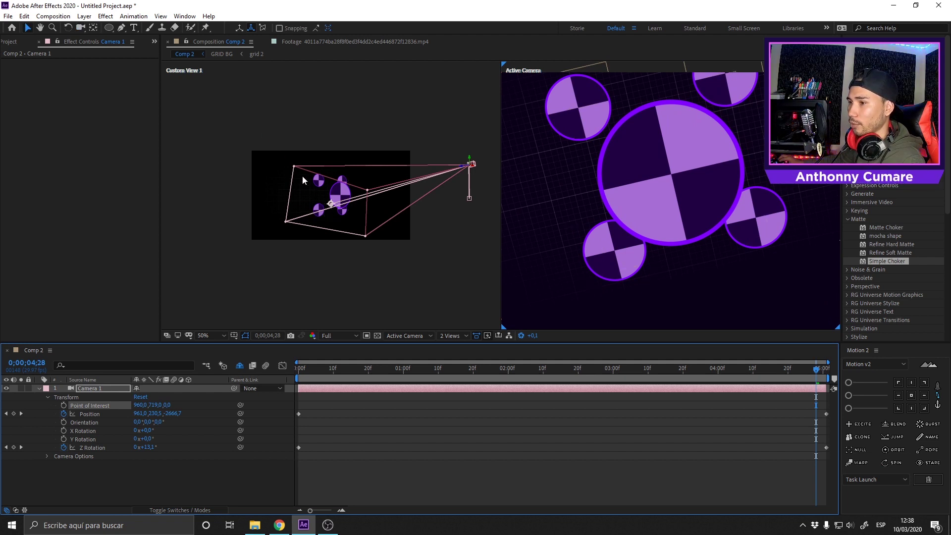
{"action": "mouse_move", "coordinate": [332, 203]}
{"action": "left_mouse_down"}
{"action": "mouse_move", "coordinate": [287, 231]}
{"action": "mouse_move", "coordinate": [337, 199]}
{"action": "left_mouse_up"}
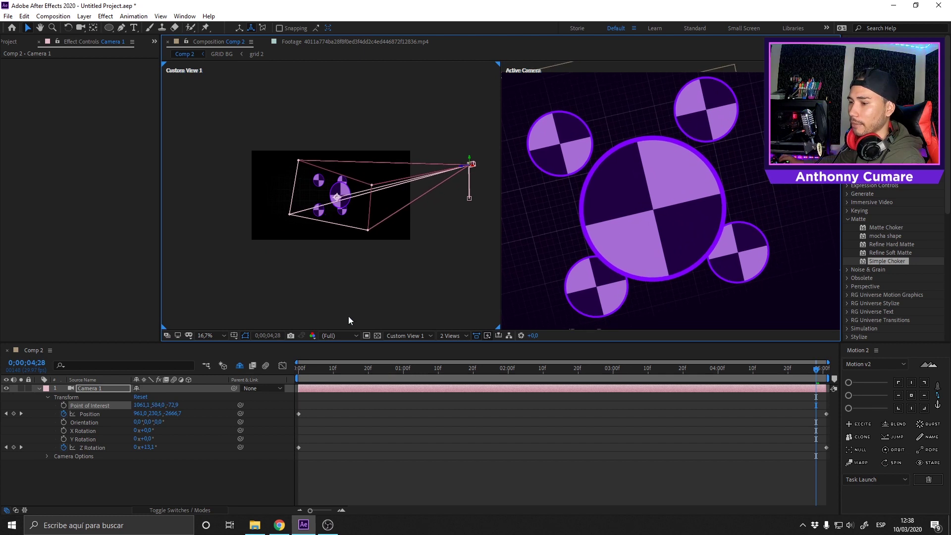
{"action": "left_click", "coordinate": [324, 376]}
{"action": "key", "text": "space"}
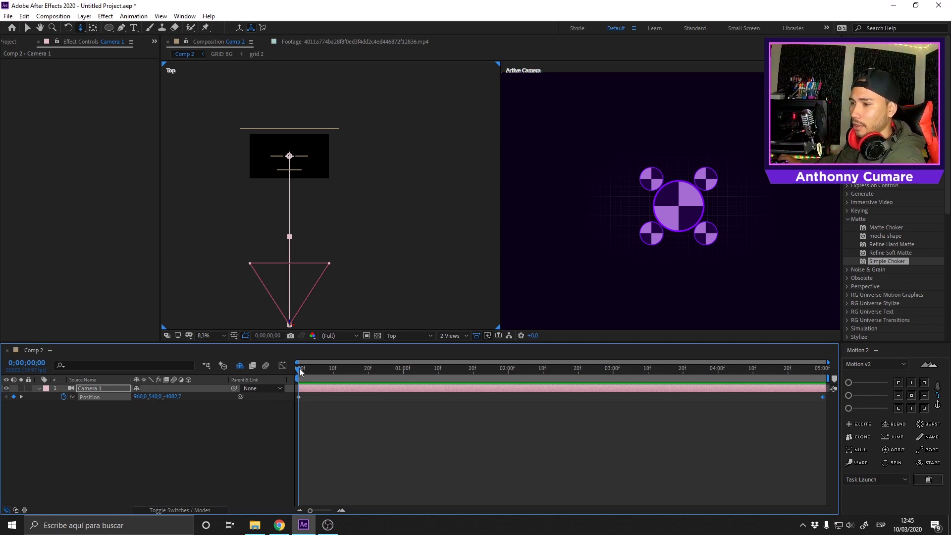
Scrub through the timeline to examine Camera 1's straight forward movement in the Top and Active Camera views, returning to the start.
{"action": "left_click_drag", "start_coordinate": [299, 371], "coordinate": [746, 380]}
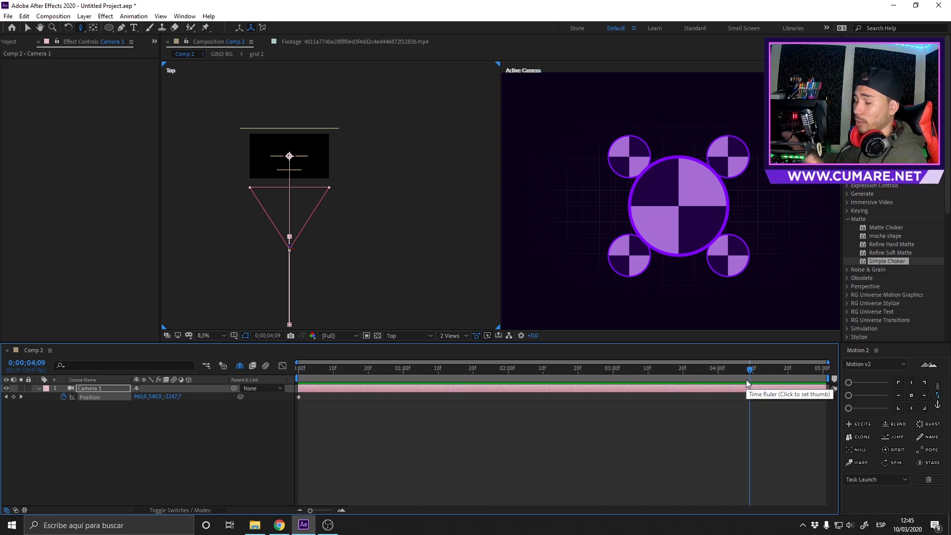
{"action": "left_click_drag", "start_coordinate": [702, 375], "coordinate": [731, 371]}
{"action": "left_click_drag", "start_coordinate": [790, 371], "coordinate": [253, 354]}
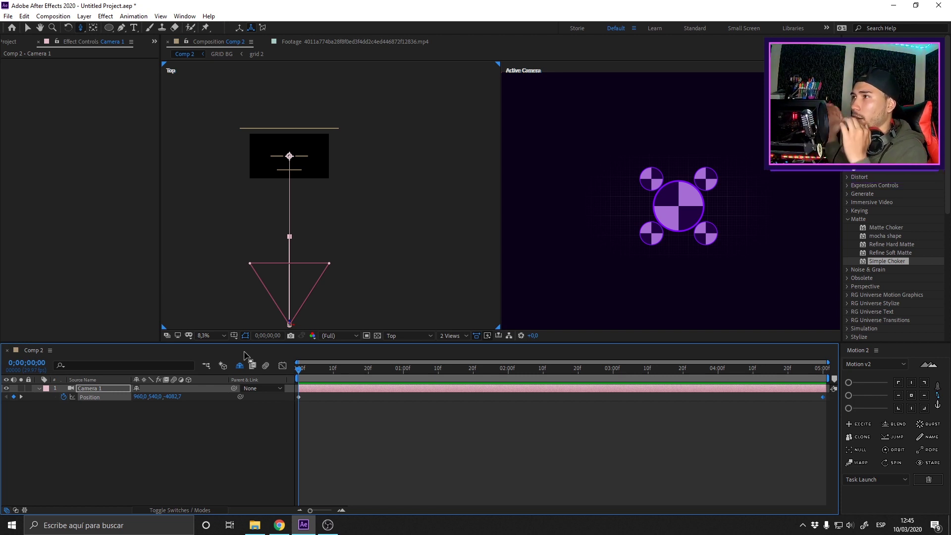
Curve Camera 1's motion path into an S shape in the Top view with the Convert Vertex Tool at both keyframes, and preview it.
{"action": "left_click", "coordinate": [147, 424]}
{"action": "left_click", "coordinate": [90, 395]}
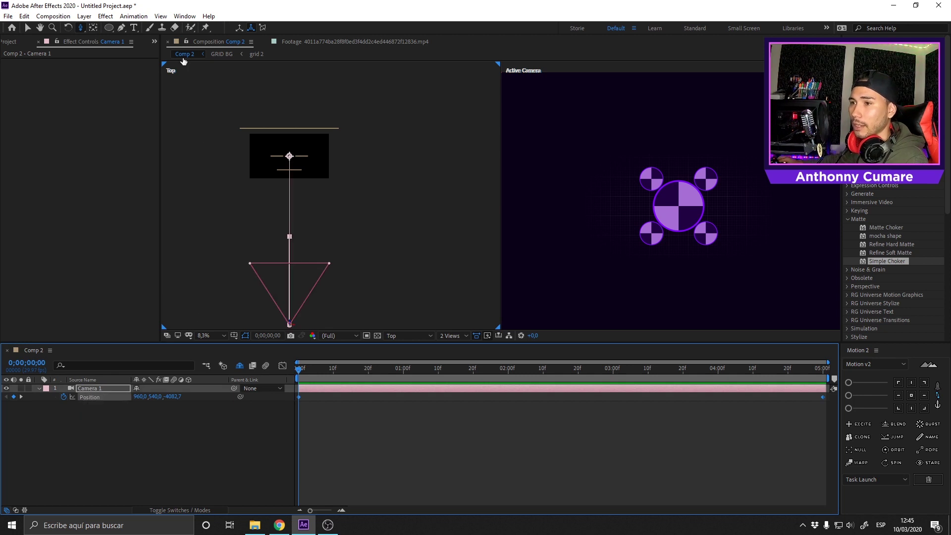
{"action": "left_click", "coordinate": [120, 29]}
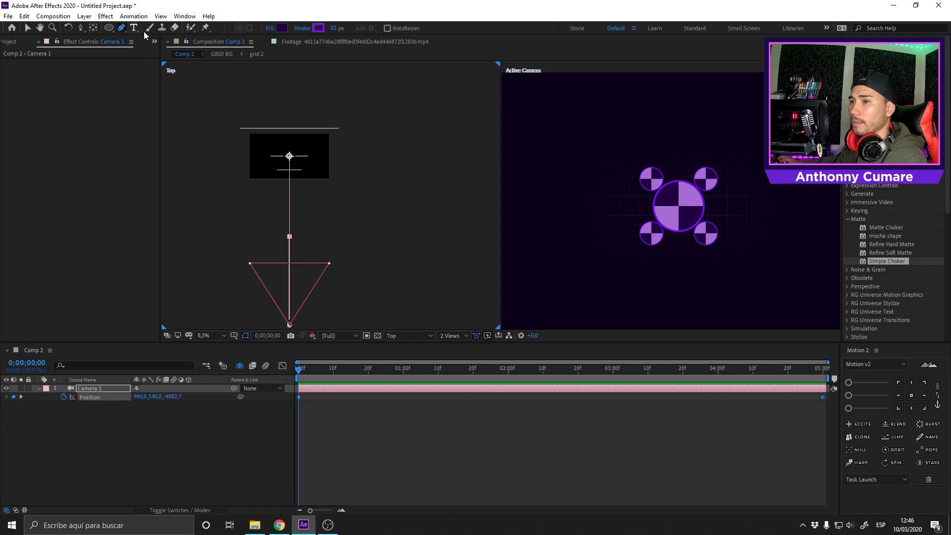
{"action": "left_click", "coordinate": [122, 29]}
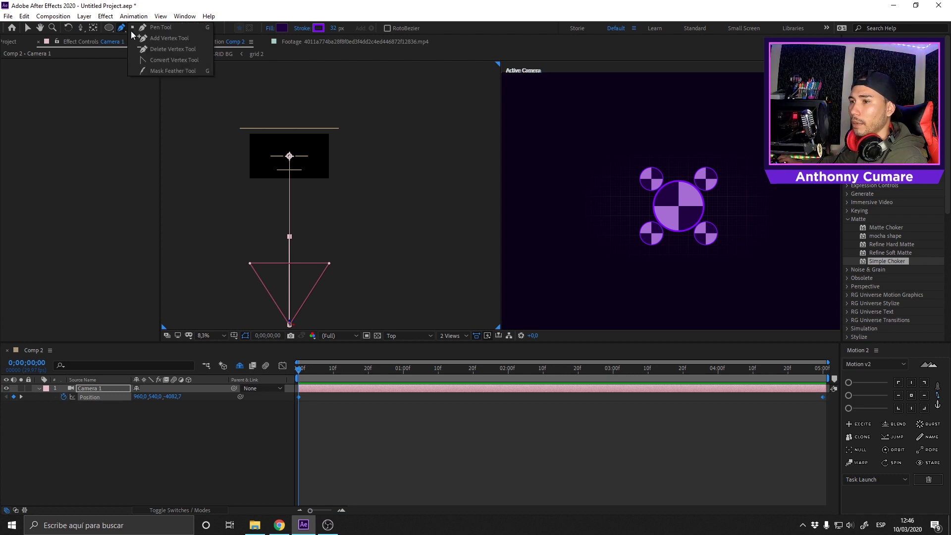
{"action": "left_click", "coordinate": [162, 60]}
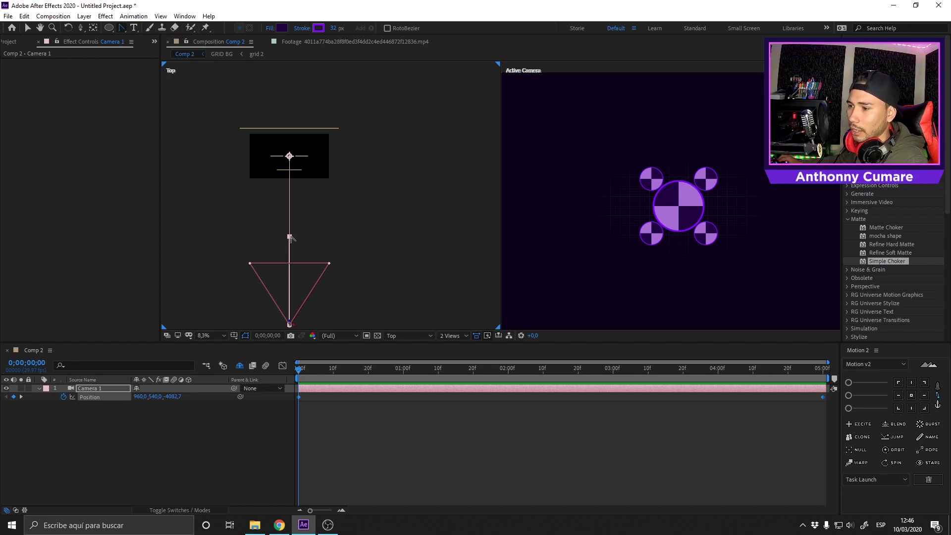
{"action": "left_click_drag", "start_coordinate": [291, 238], "coordinate": [332, 259]}
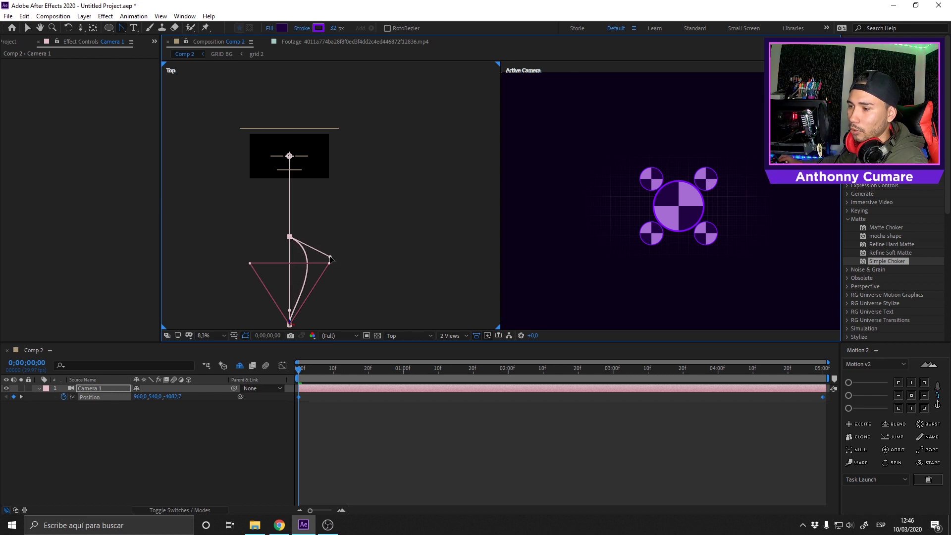
{"action": "left_click_drag", "start_coordinate": [291, 322], "coordinate": [245, 304]}
{"action": "key", "text": "h"}
{"action": "key", "text": "space"}
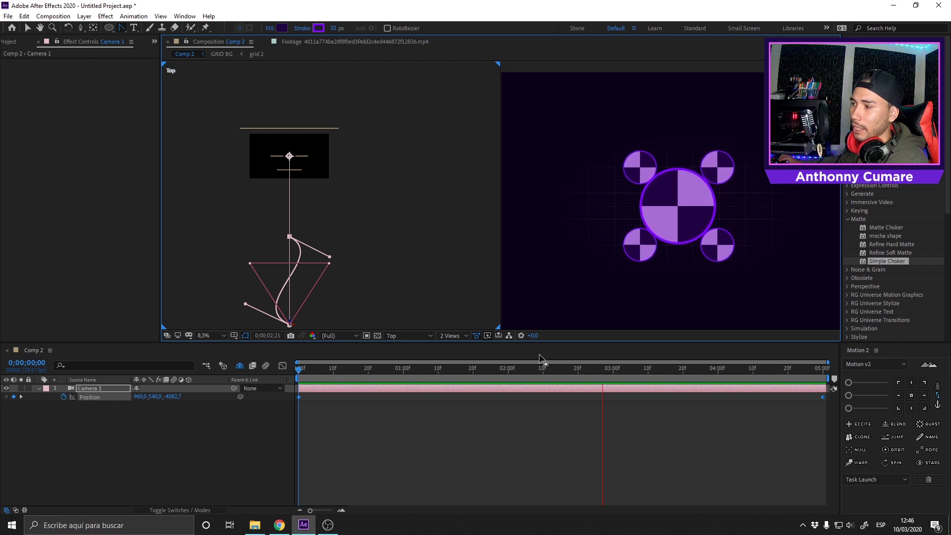
{"action": "key", "text": "space"}
{"action": "left_click_drag", "start_coordinate": [822, 396], "coordinate": [509, 391]}
{"action": "left_click", "coordinate": [510, 375]}
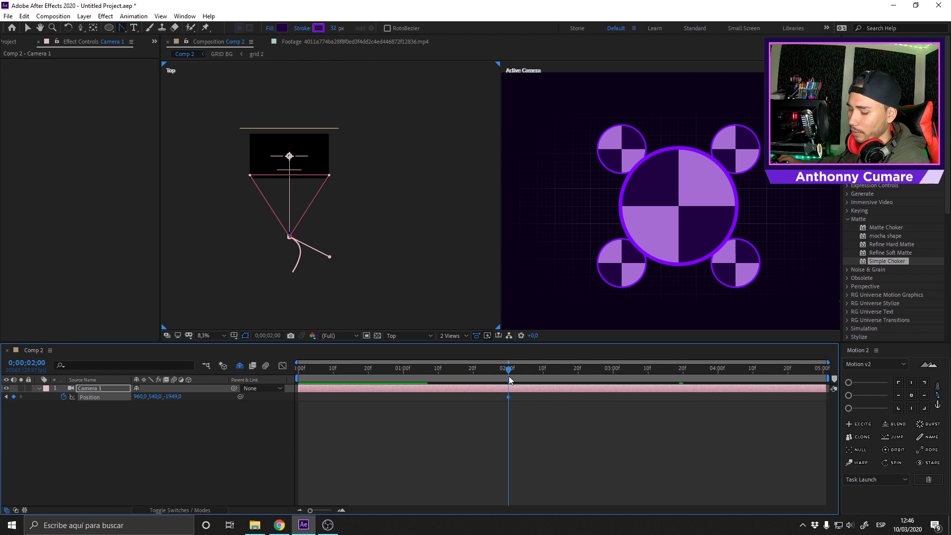
{"action": "key", "text": "n"}
{"action": "key", "text": "space"}
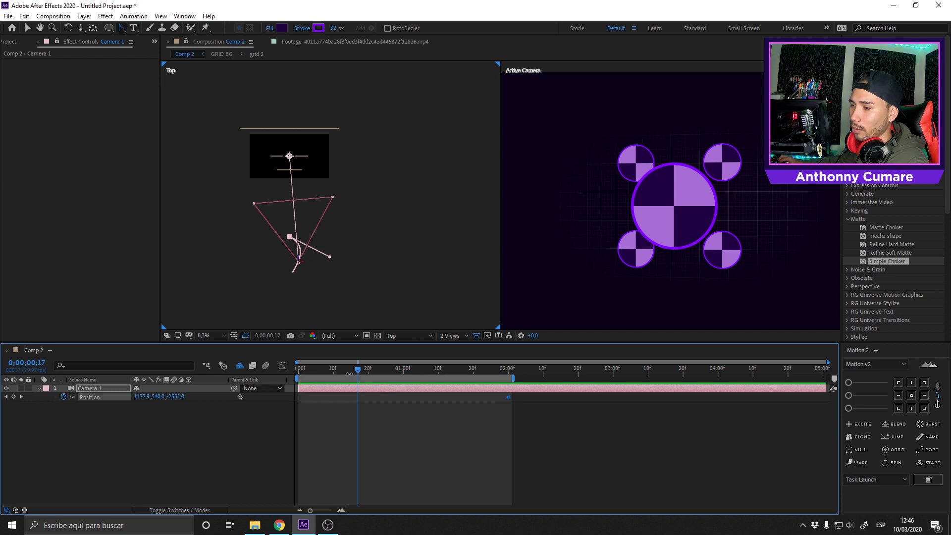
{"action": "left_click", "coordinate": [327, 411]}
{"action": "left_click", "coordinate": [330, 387]}
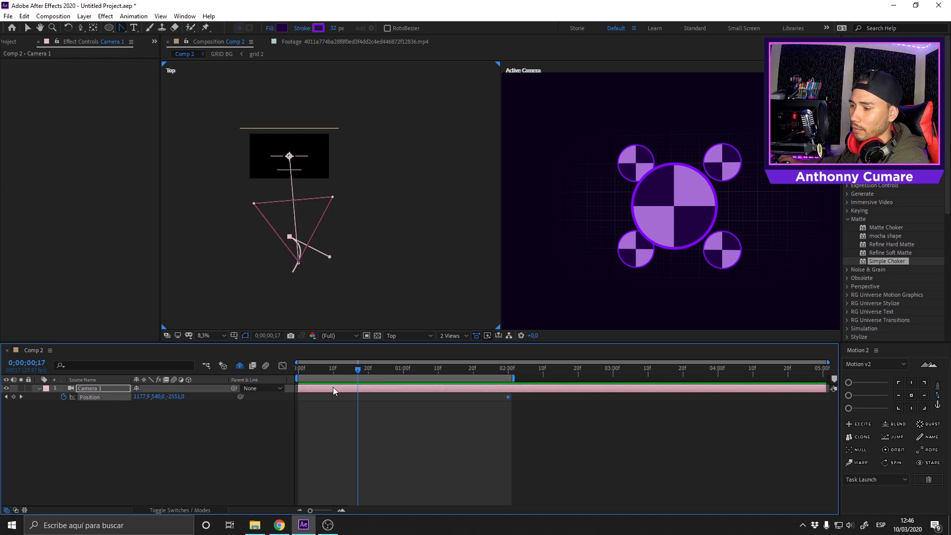
{"action": "key", "text": "ctrl+z"}
{"action": "key", "text": "ctrl+z"}
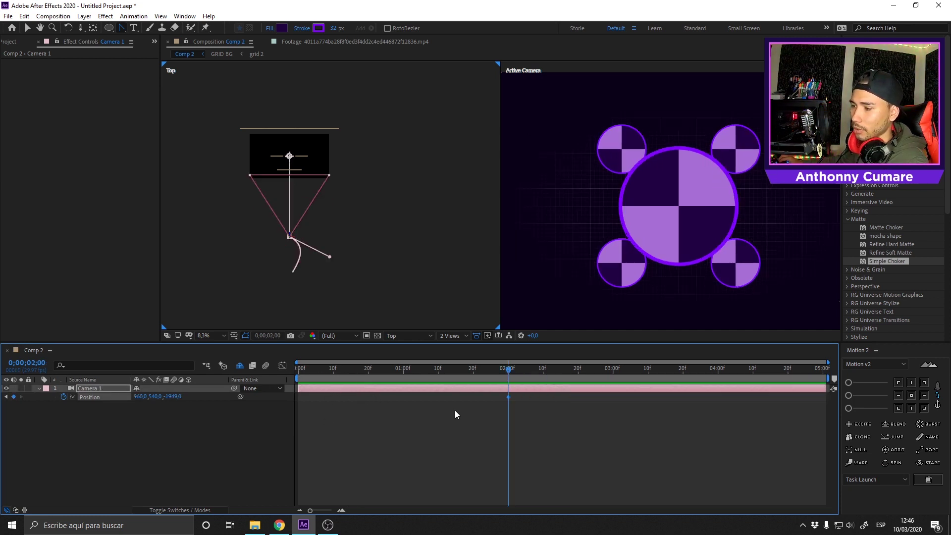
Move only Camera 1's last Position keyframe to 2 seconds, end the work area there, and preview from the start.
{"action": "left_click", "coordinate": [622, 417]}
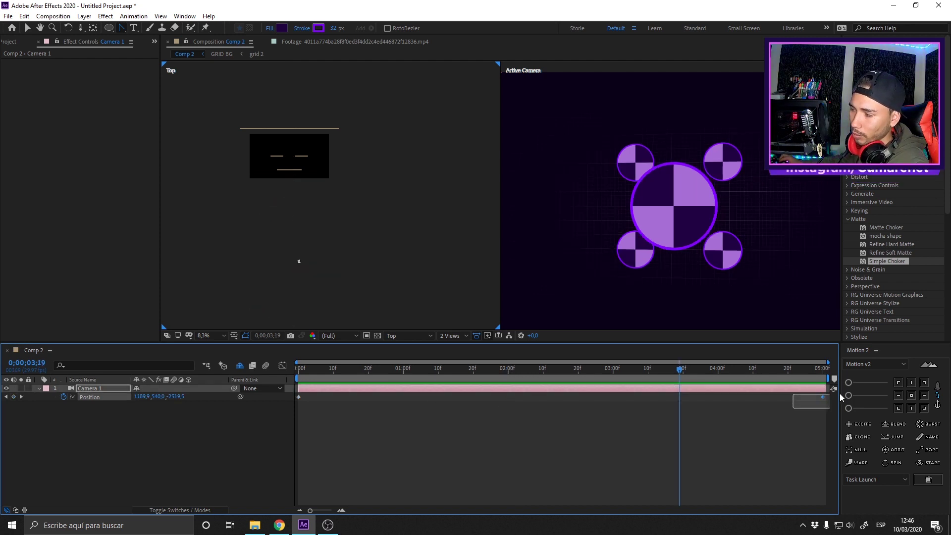
{"action": "left_click", "coordinate": [822, 396]}
{"action": "left_click_drag", "start_coordinate": [824, 397], "coordinate": [508, 396]}
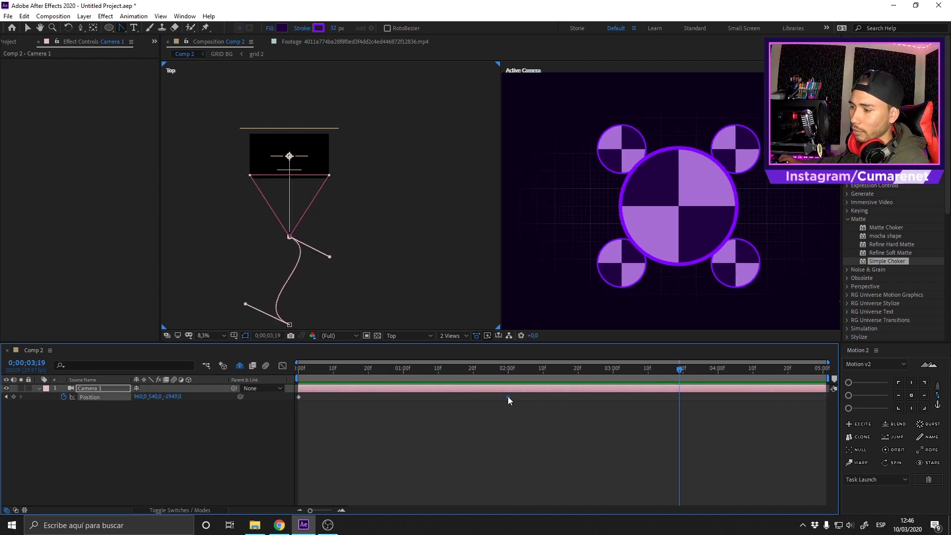
{"action": "left_click", "coordinate": [510, 374]}
{"action": "key", "text": "n"}
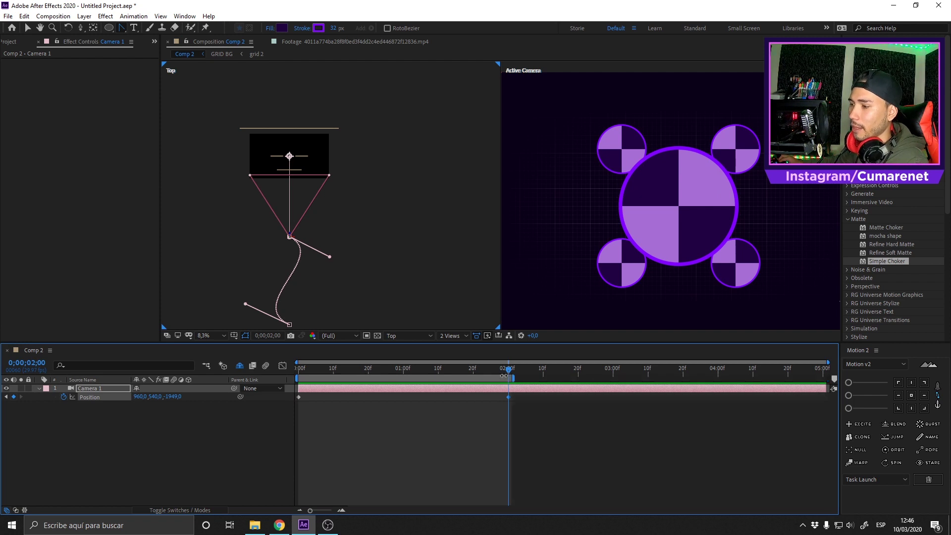
{"action": "key", "text": "Home"}
{"action": "key", "text": "space"}
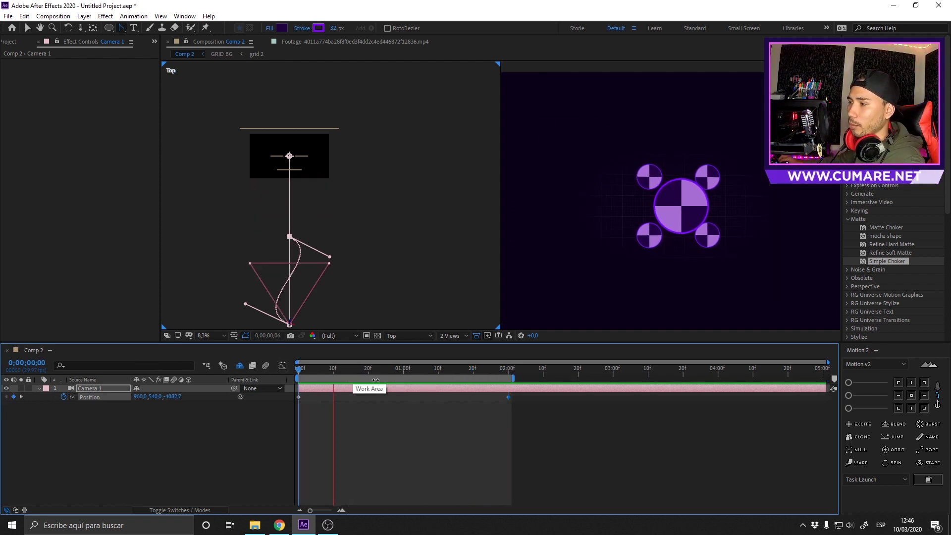
{"action": "key", "text": "space"}
Lengthen both handles of Camera 1's motion path in the Top view to widen its S curve, and return to the start.
{"action": "mouse_move", "coordinate": [364, 375]}
{"action": "left_mouse_down"}
{"action": "mouse_move", "coordinate": [314, 374]}
{"action": "mouse_move", "coordinate": [384, 369]}
{"action": "mouse_move", "coordinate": [368, 369]}
{"action": "left_mouse_up"}
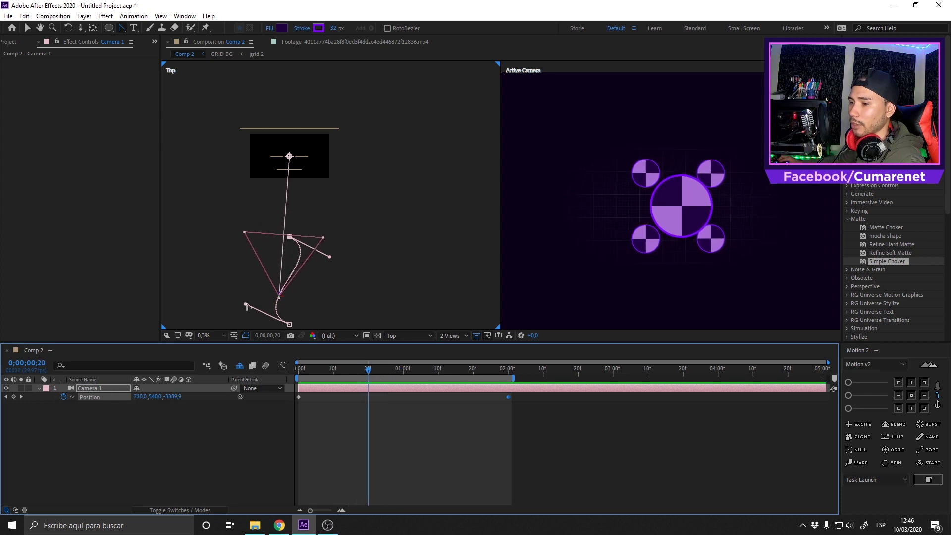
{"action": "left_click_drag", "start_coordinate": [246, 306], "coordinate": [230, 287]}
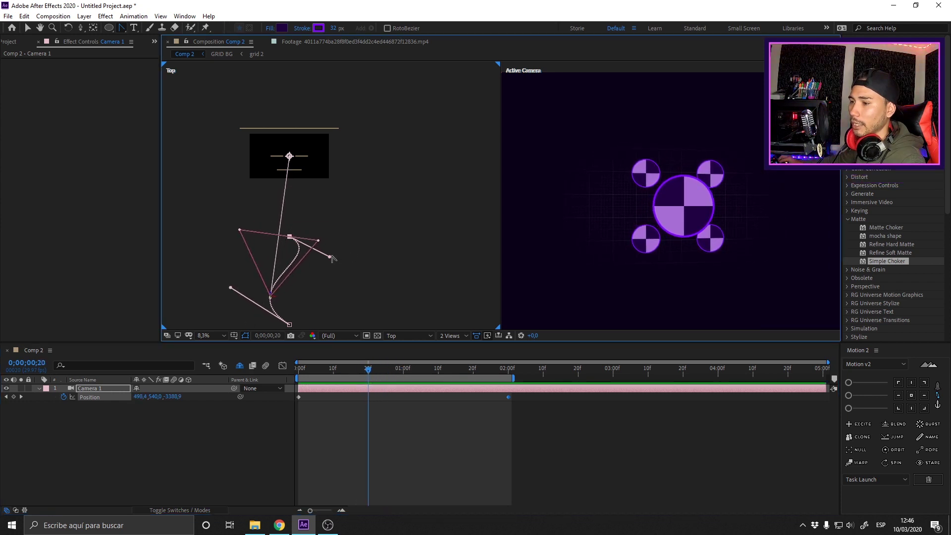
{"action": "left_click_drag", "start_coordinate": [331, 257], "coordinate": [343, 273]}
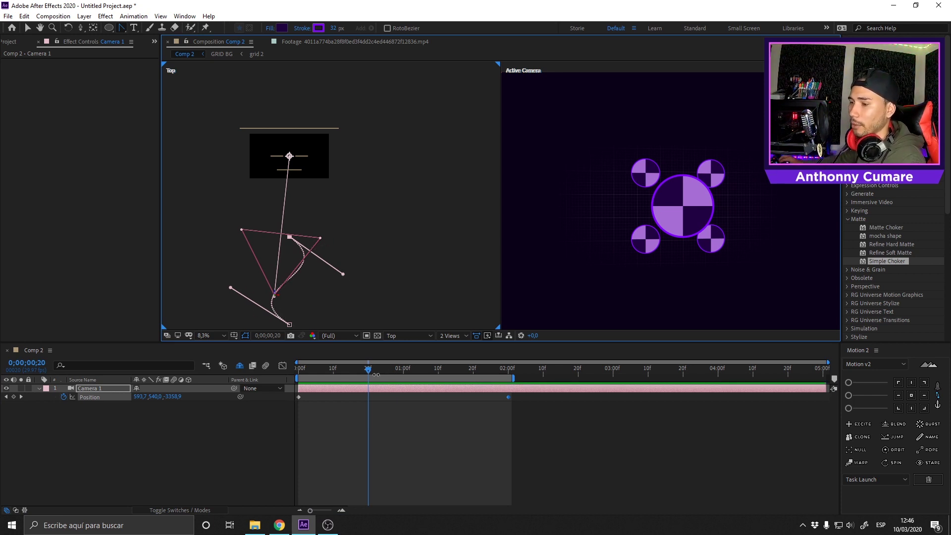
{"action": "left_click_drag", "start_coordinate": [376, 375], "coordinate": [277, 379]}
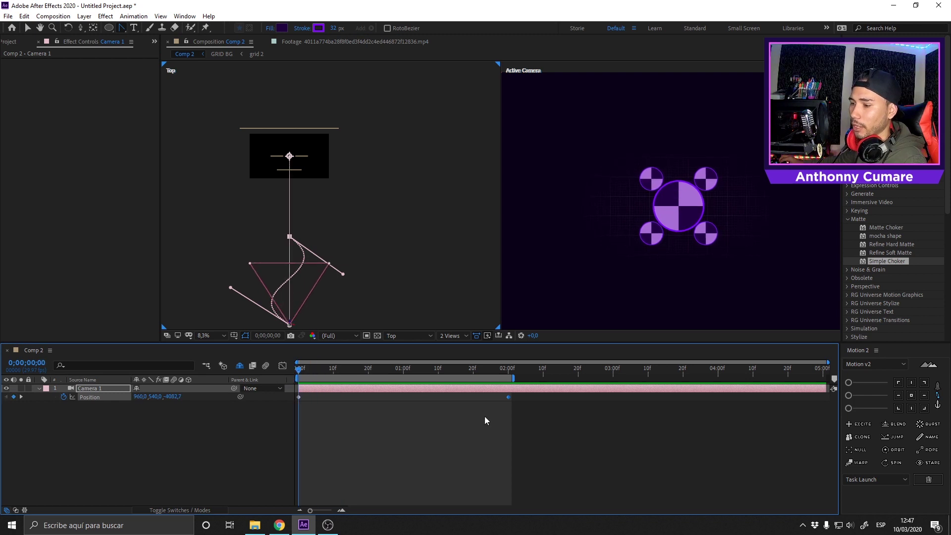
Set Camera 1's auto-orientation to Orient Along Path and scrub from the start to 0;00;01;16.
{"action": "left_click_drag", "start_coordinate": [556, 432], "coordinate": [161, 416]}
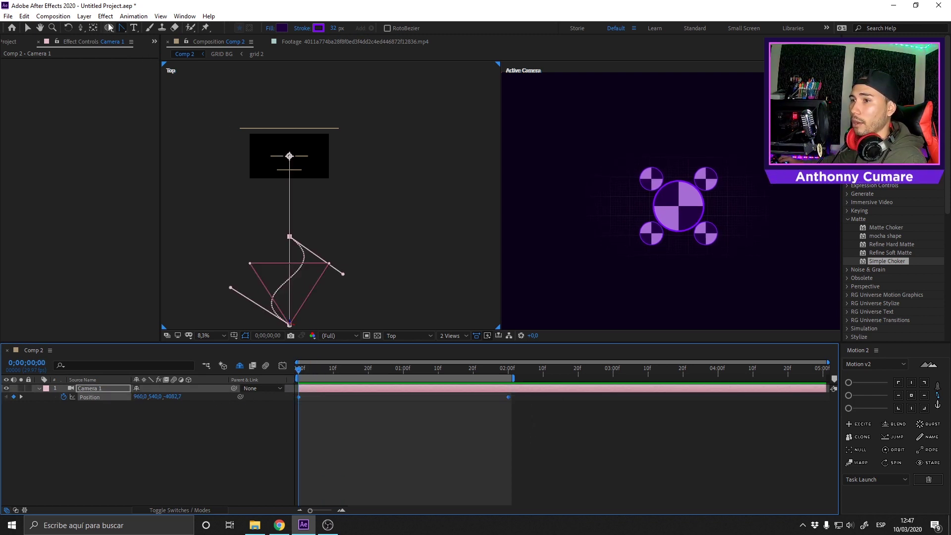
{"action": "left_click", "coordinate": [135, 18]}
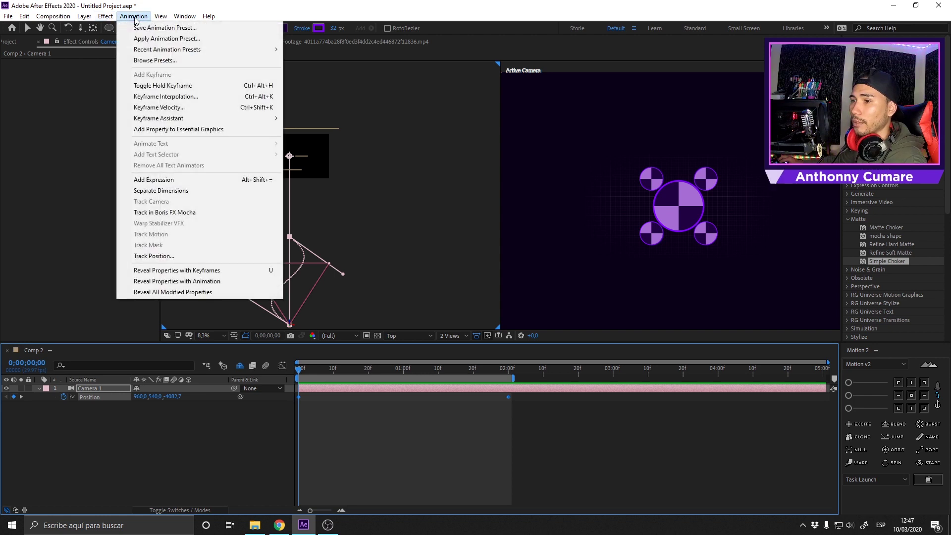
{"action": "left_click", "coordinate": [125, 18]}
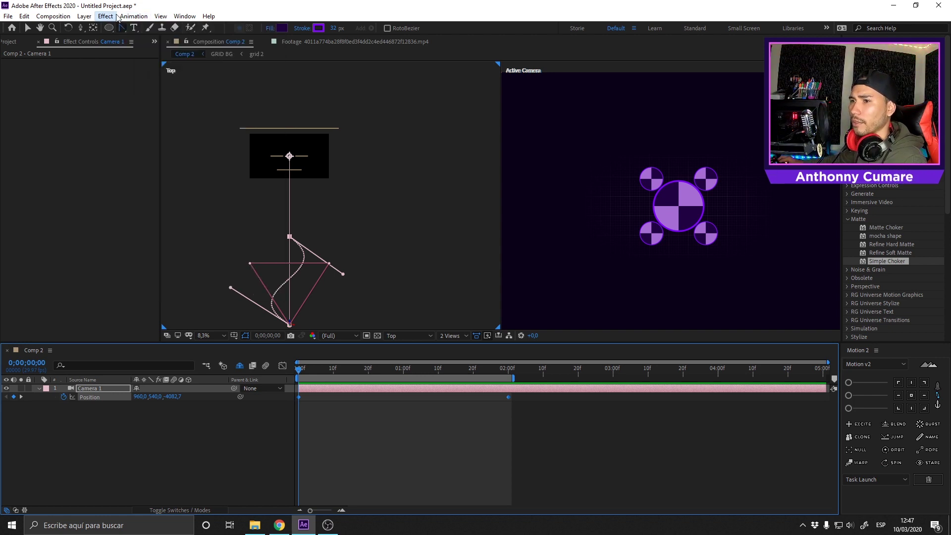
{"action": "left_click", "coordinate": [85, 16]}
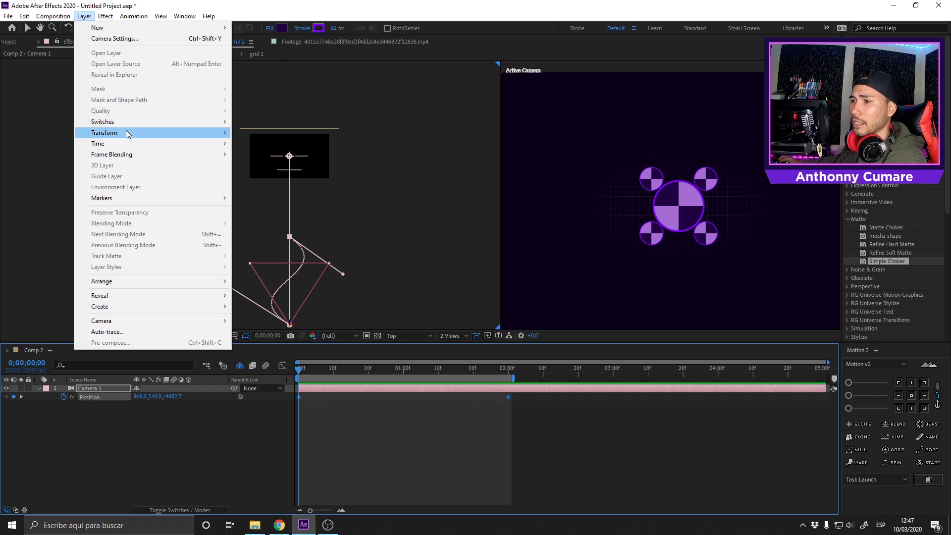
{"action": "mouse_move", "coordinate": [127, 134]}
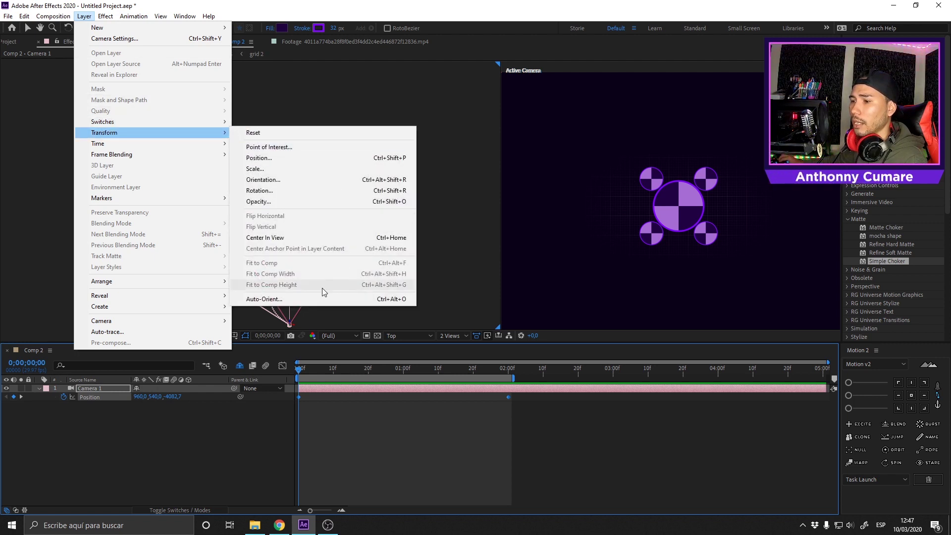
{"action": "left_click", "coordinate": [299, 300]}
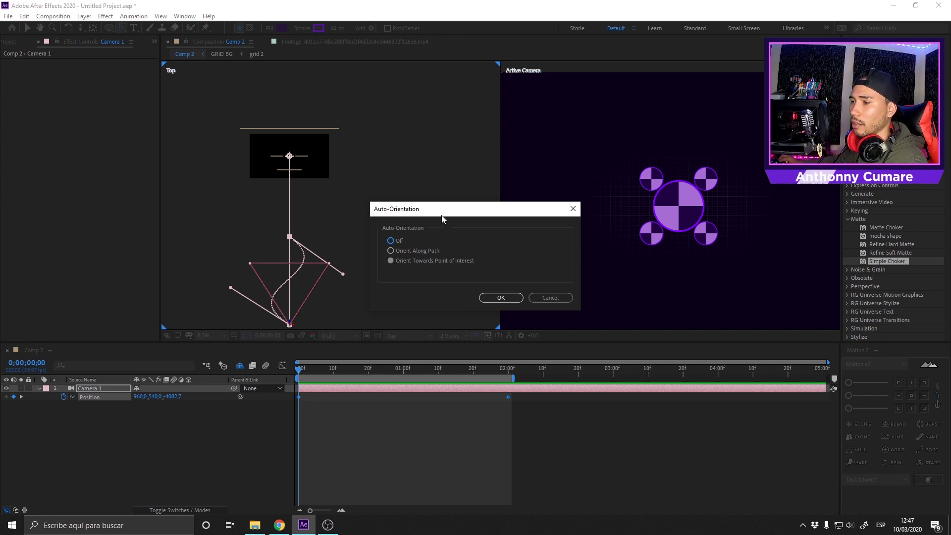
{"action": "left_click_drag", "start_coordinate": [441, 216], "coordinate": [469, 208]}
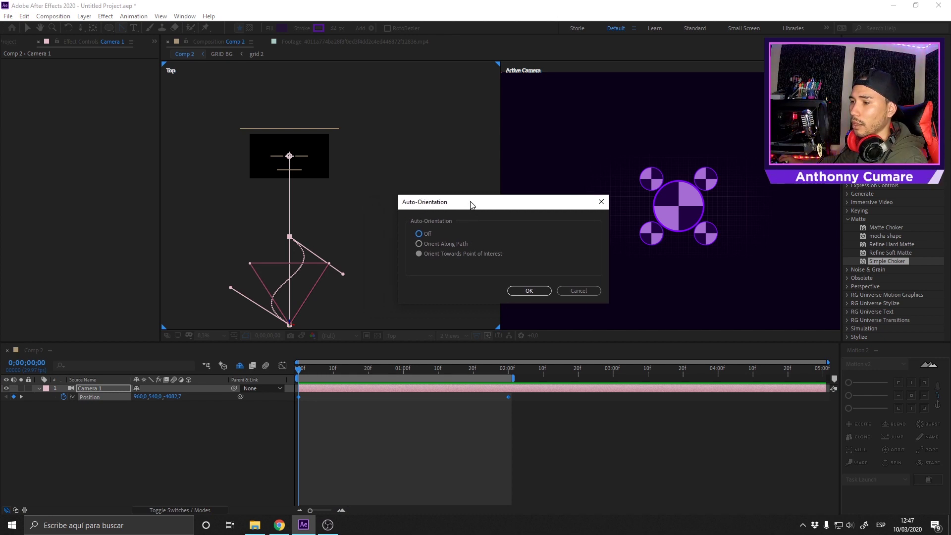
{"action": "left_click", "coordinate": [426, 245]}
{"action": "left_click", "coordinate": [538, 292]}
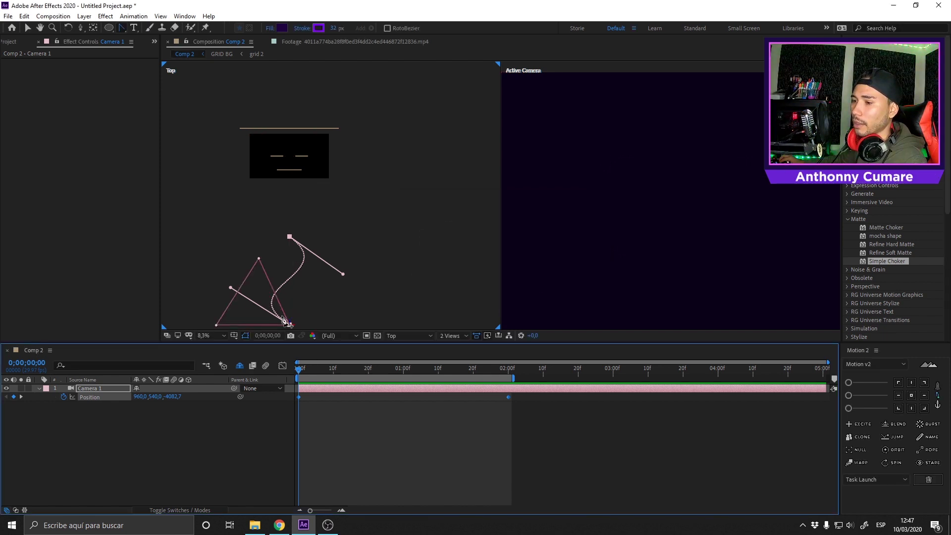
{"action": "left_click_drag", "start_coordinate": [305, 376], "coordinate": [460, 389]}
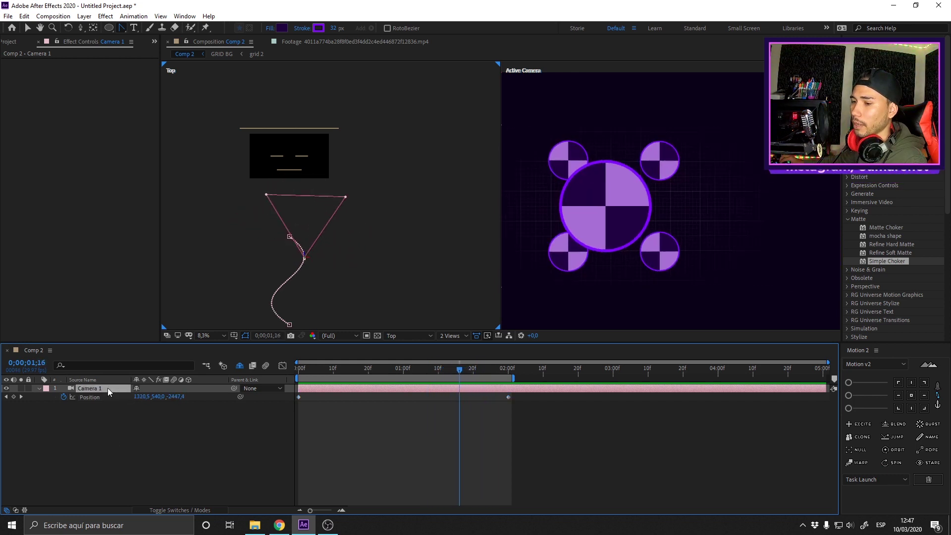
Change Camera 1's lens preset to 50mm and check its motion from the start, scrubbing to 0;00;01;17.
{"action": "double_click", "coordinate": [108, 388]}
{"action": "left_click", "coordinate": [614, 249]}
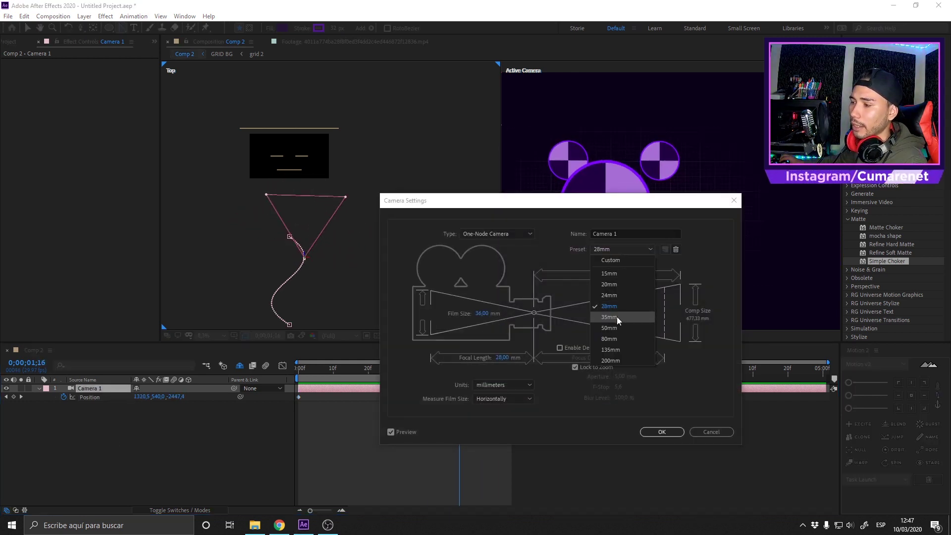
{"action": "left_click", "coordinate": [614, 327]}
{"action": "left_click", "coordinate": [652, 432]}
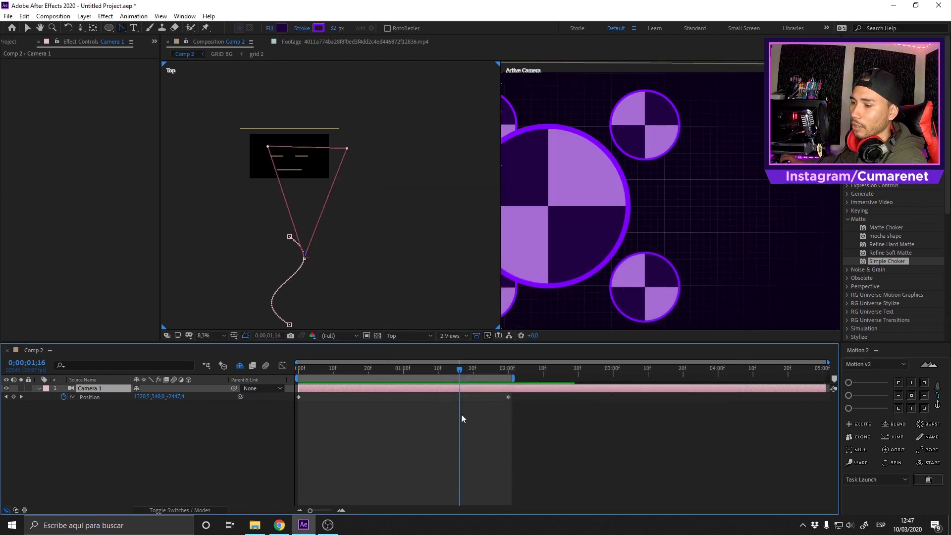
{"action": "left_click_drag", "start_coordinate": [376, 369], "coordinate": [246, 370]}
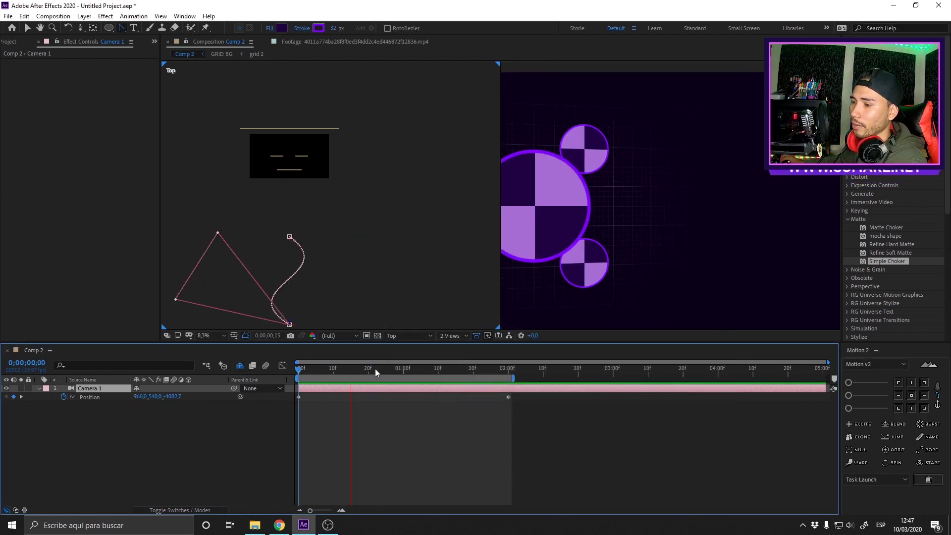
{"action": "mouse_move", "coordinate": [462, 369]}
{"action": "left_mouse_down"}
{"action": "mouse_move", "coordinate": [395, 369]}
{"action": "mouse_move", "coordinate": [474, 367]}
{"action": "mouse_move", "coordinate": [462, 366]}
{"action": "left_mouse_up"}
Switch the Top view to Custom View 1 beside a zoomed-out Active Camera view and scrub to examine Camera 1's motion.
{"action": "scroll", "coordinate": [608, 198], "scroll_direction": "down", "scroll_amount": 5}
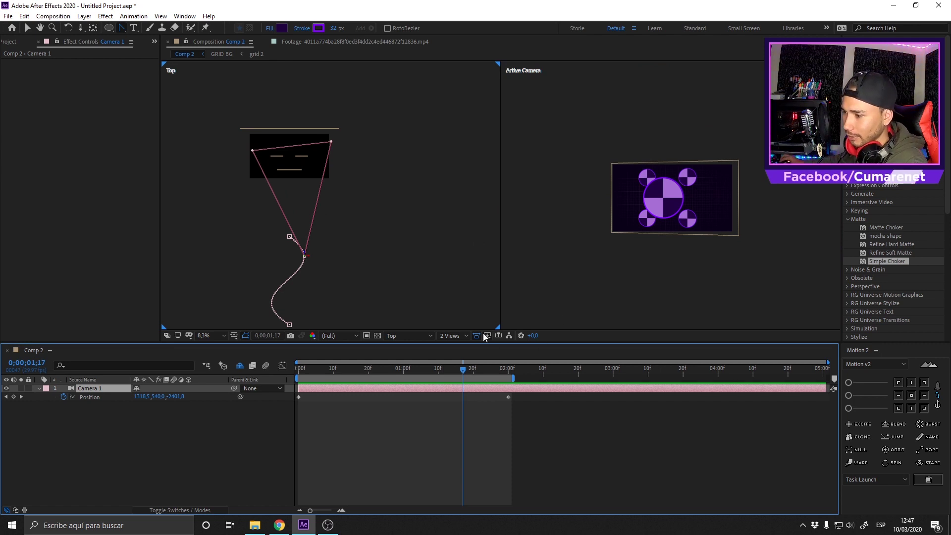
{"action": "left_click", "coordinate": [369, 309]}
{"action": "left_click", "coordinate": [396, 336]}
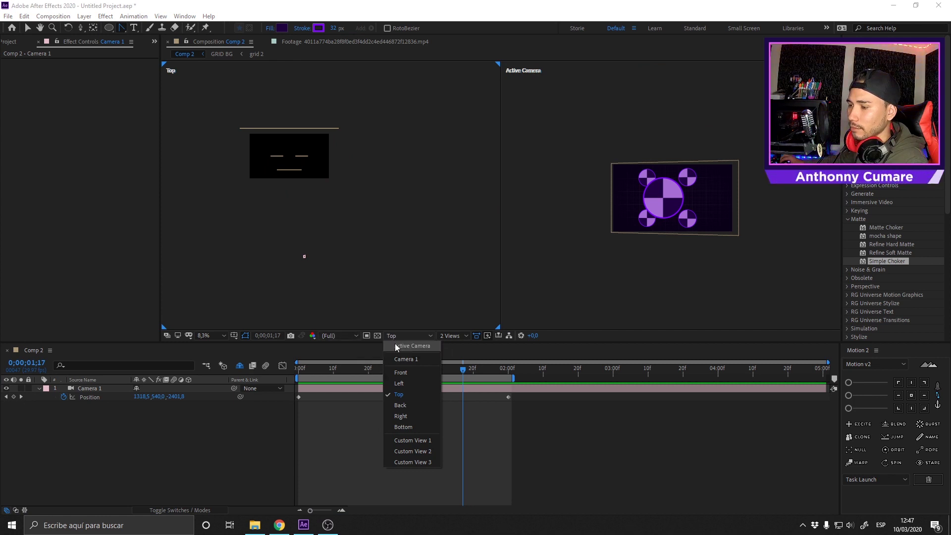
{"action": "left_click", "coordinate": [353, 272]}
{"action": "left_click", "coordinate": [340, 336]}
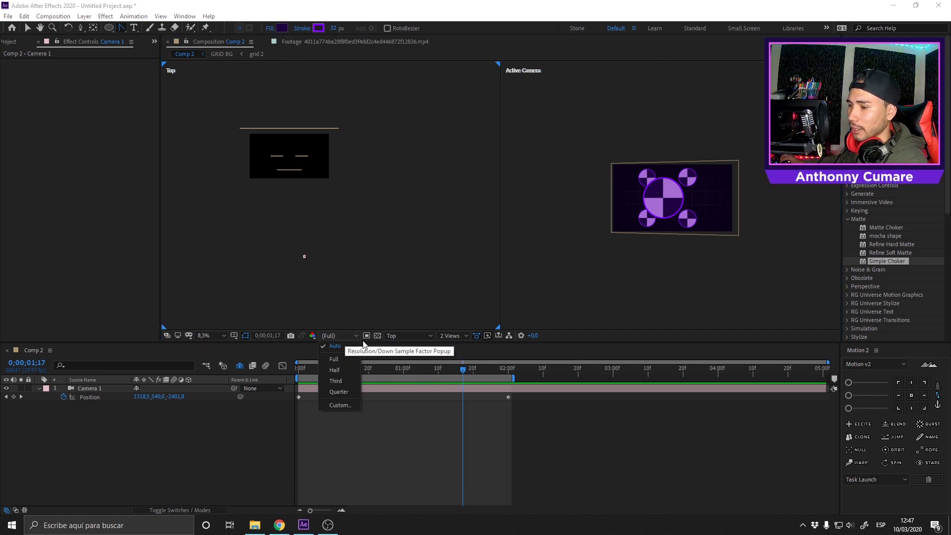
{"action": "left_click", "coordinate": [389, 369]}
{"action": "left_click_drag", "start_coordinate": [374, 369], "coordinate": [364, 369]}
{"action": "left_click", "coordinate": [397, 337]}
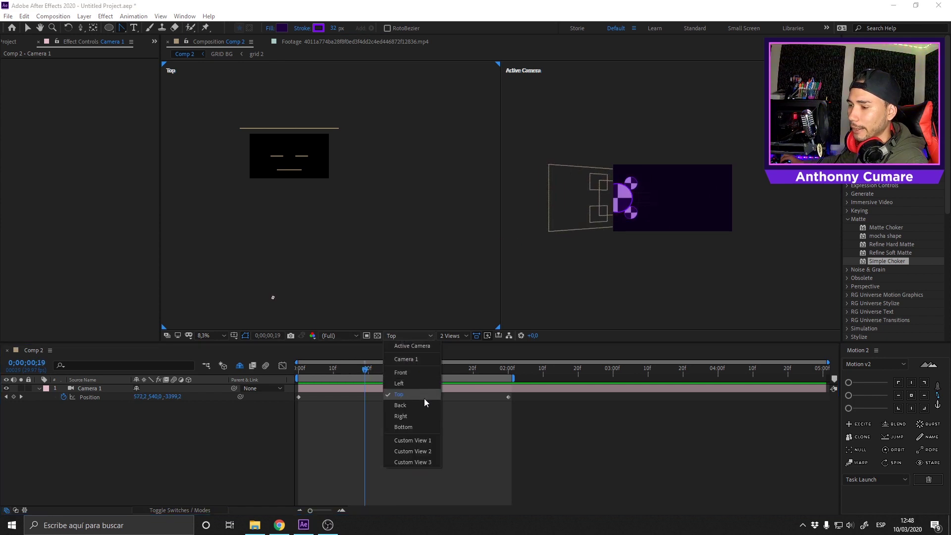
{"action": "left_click", "coordinate": [413, 440]}
{"action": "scroll", "coordinate": [267, 150], "scroll_direction": "up", "scroll_amount": 4}
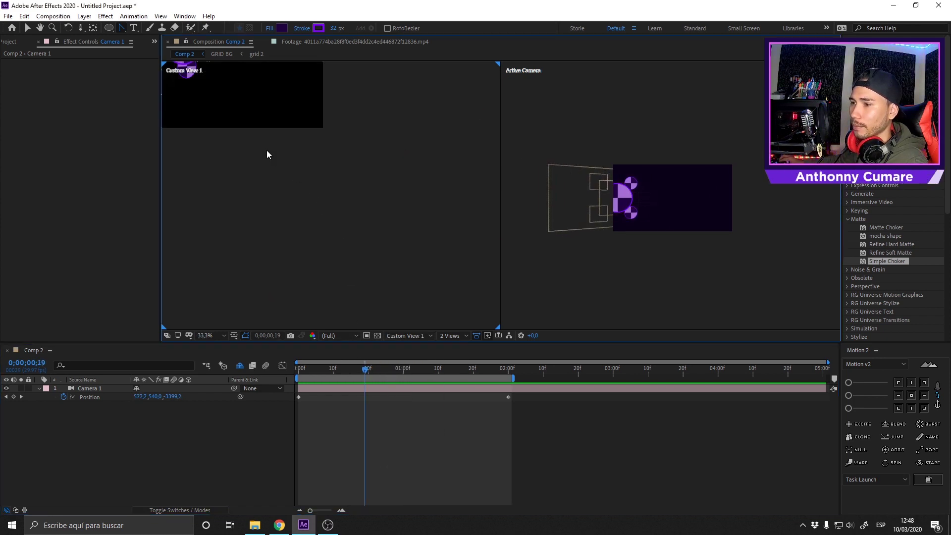
{"action": "left_click_drag", "start_coordinate": [381, 375], "coordinate": [361, 372]}
{"action": "scroll", "coordinate": [366, 233], "scroll_direction": "down", "scroll_amount": 1}
{"action": "left_click", "coordinate": [86, 392]}
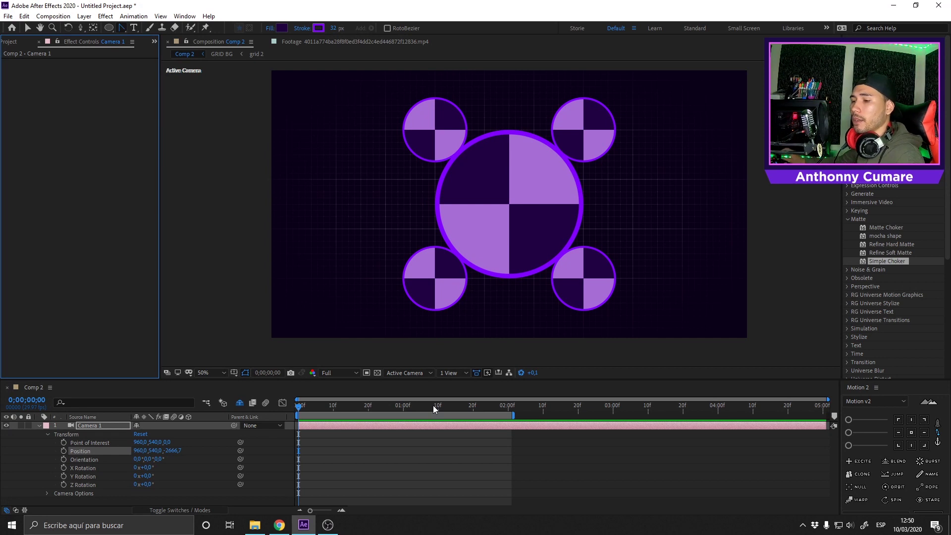
Keyframe Camera 1's Position at 2504, 540, -2666.7 at the start and at 370, 167, -1571.7 at 0;00;02;01.
{"action": "left_click", "coordinate": [66, 450]}
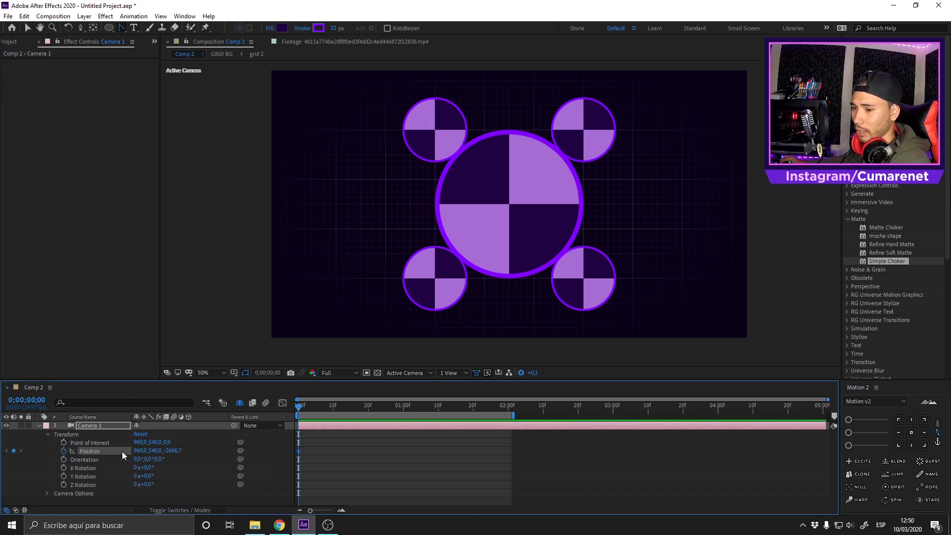
{"action": "left_click_drag", "start_coordinate": [141, 451], "coordinate": [411, 433]}
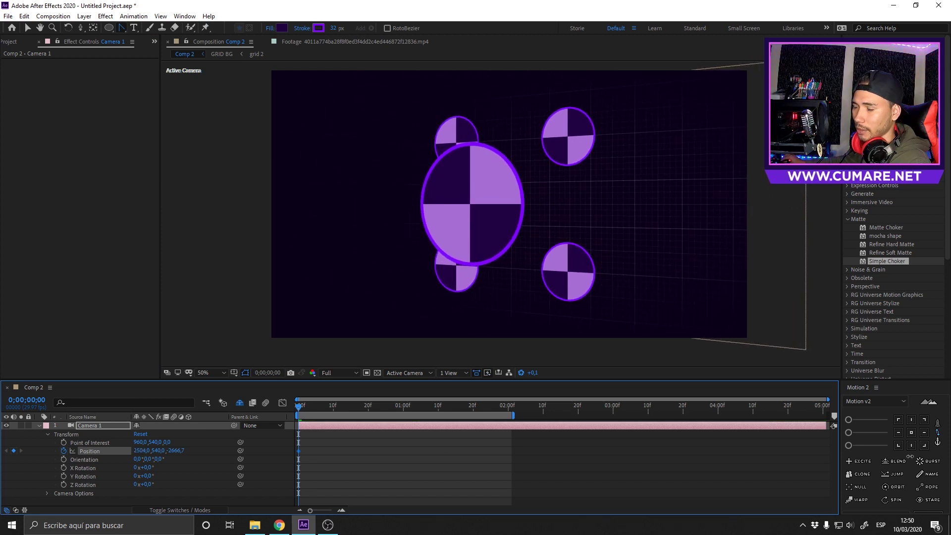
{"action": "left_click", "coordinate": [510, 406]}
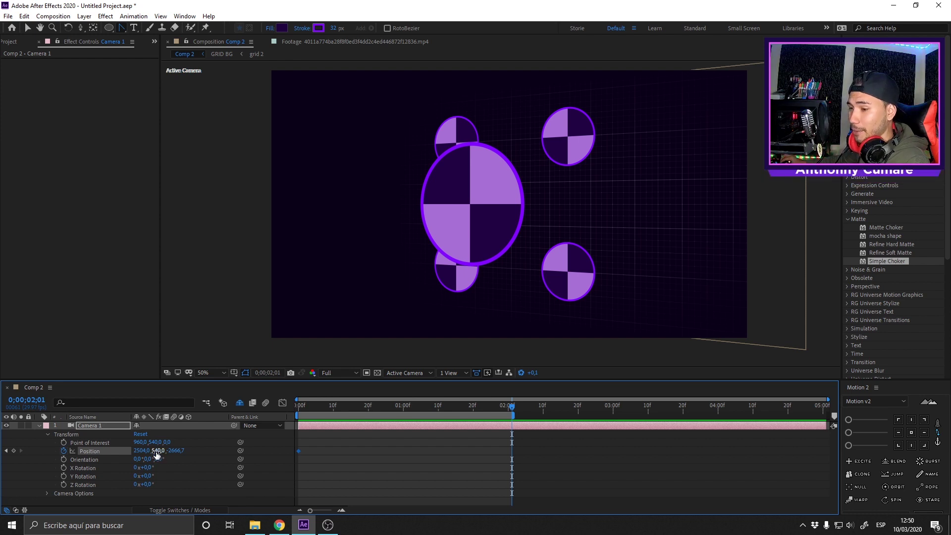
{"action": "left_click_drag", "start_coordinate": [156, 454], "coordinate": [3, 424]}
{"action": "left_click_drag", "start_coordinate": [155, 451], "coordinate": [98, 454]}
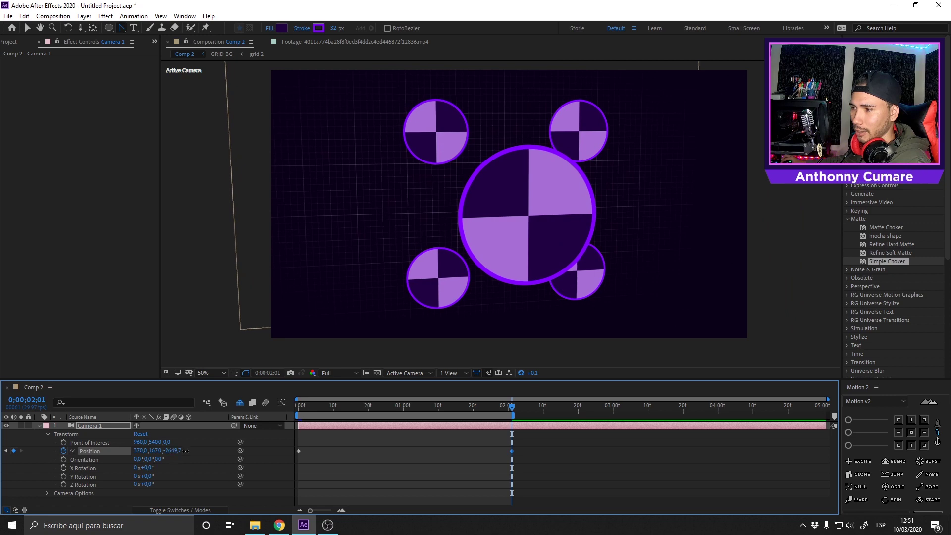
{"action": "left_click_drag", "start_coordinate": [171, 451], "coordinate": [660, 395]}
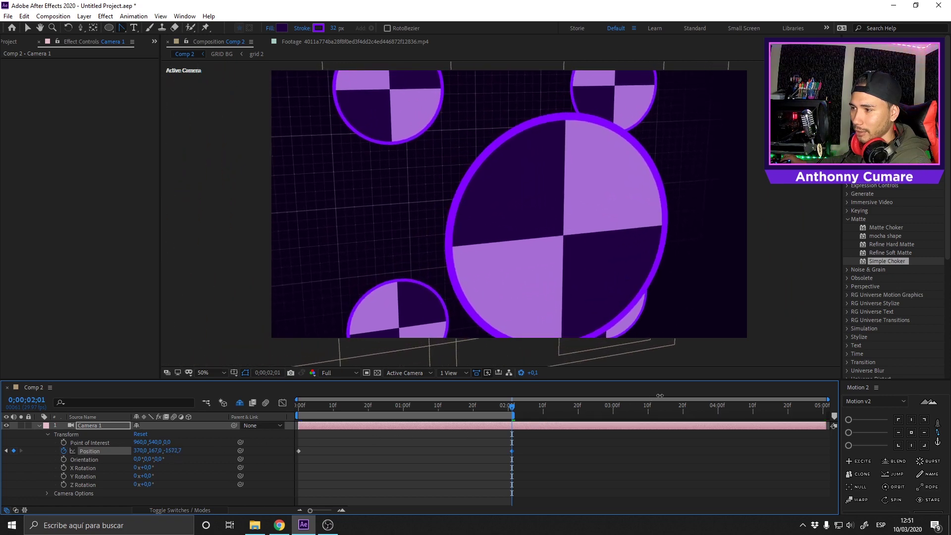
Preview Camera 1's two-keyframe move from the start in the Active Camera view.
{"action": "left_click_drag", "start_coordinate": [499, 405], "coordinate": [219, 414]}
{"action": "key", "text": "space"}
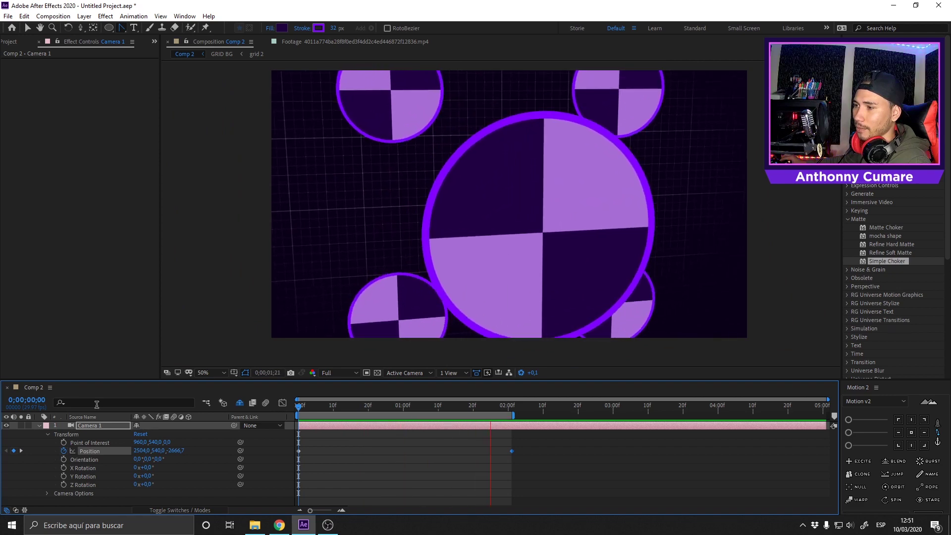
{"action": "key", "text": "space"}
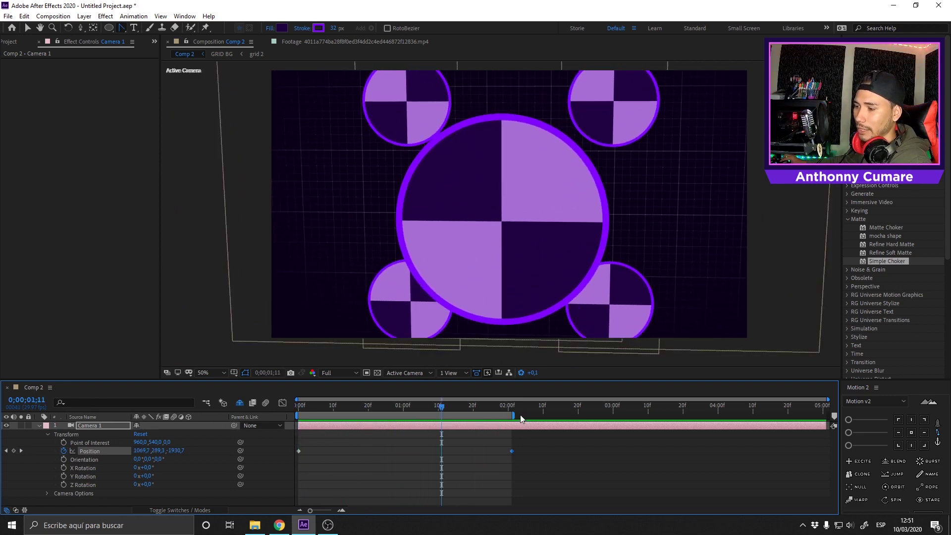
Extend the end of Comp 2's work area to about 4 seconds and preview the camera move from the start.
{"action": "left_click_drag", "start_coordinate": [515, 415], "coordinate": [726, 415]}
{"action": "left_click_drag", "start_coordinate": [441, 406], "coordinate": [284, 414]}
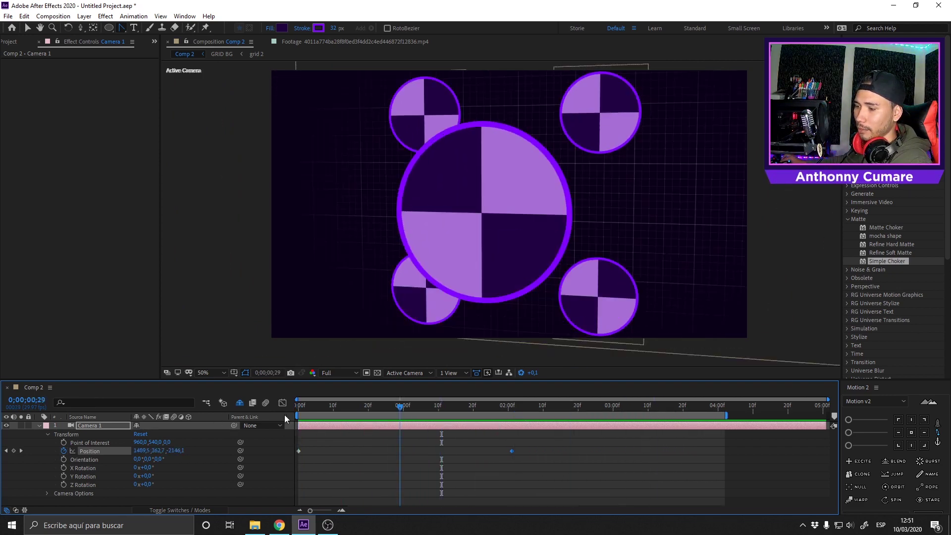
{"action": "key", "text": "space"}
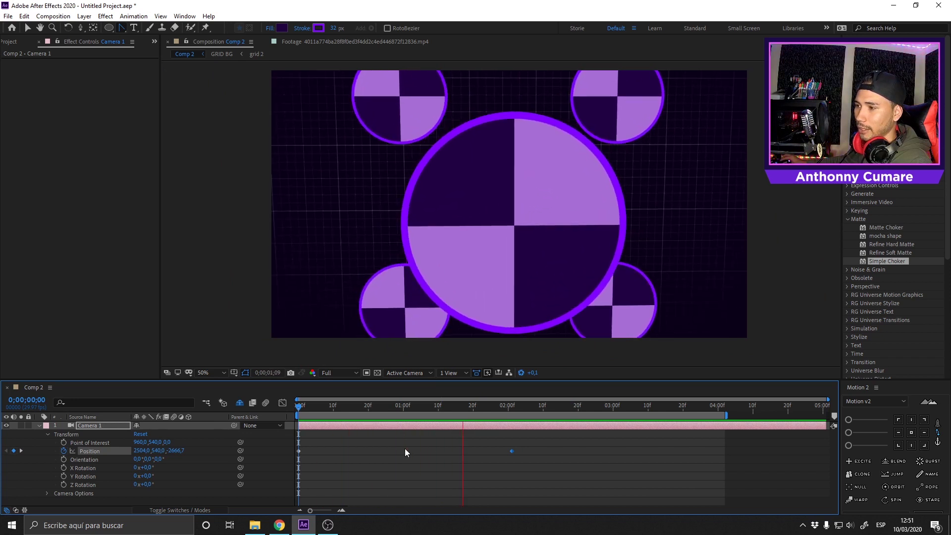
{"action": "key", "text": "space"}
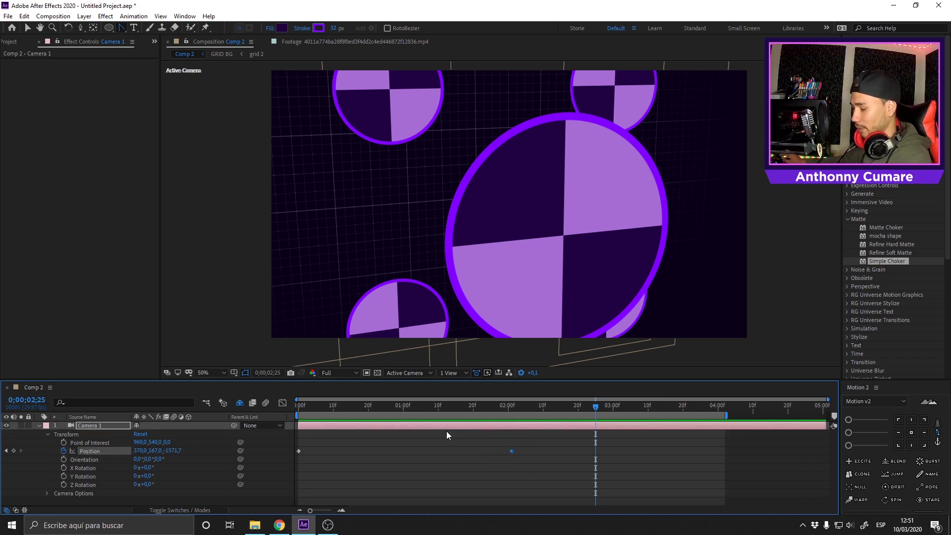
Apply Easy Ease In to Camera 1's last Position keyframe.
{"action": "right_click", "coordinate": [511, 448]}
{"action": "mouse_move", "coordinate": [540, 443]}
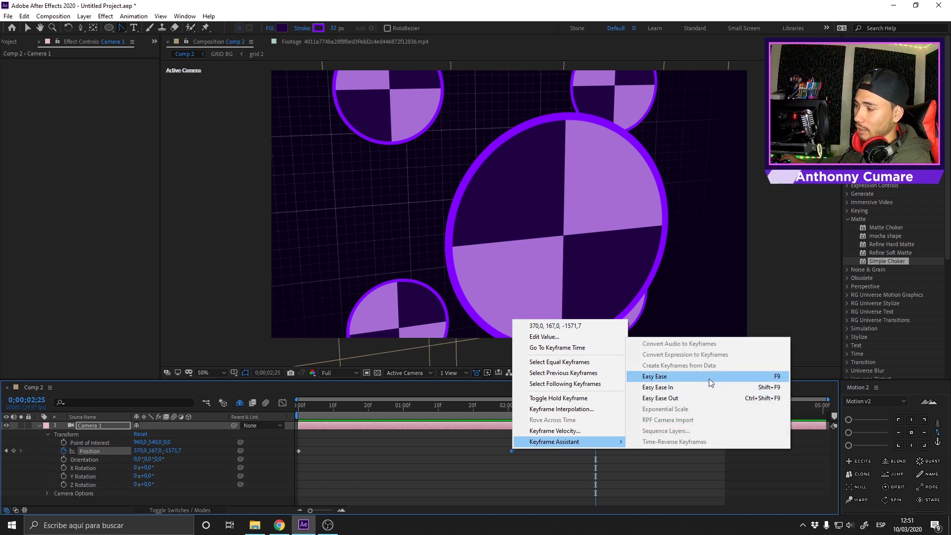
{"action": "left_click", "coordinate": [696, 388]}
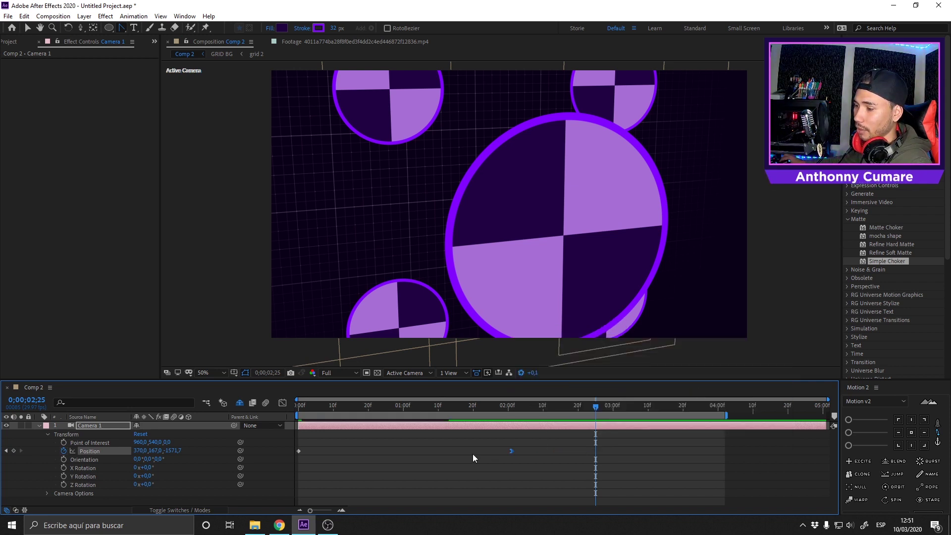
Apply Easy Ease, followed by Easy Ease Out, to Camera 1's first Position keyframe.
{"action": "right_click", "coordinate": [299, 450]}
{"action": "mouse_move", "coordinate": [346, 444]}
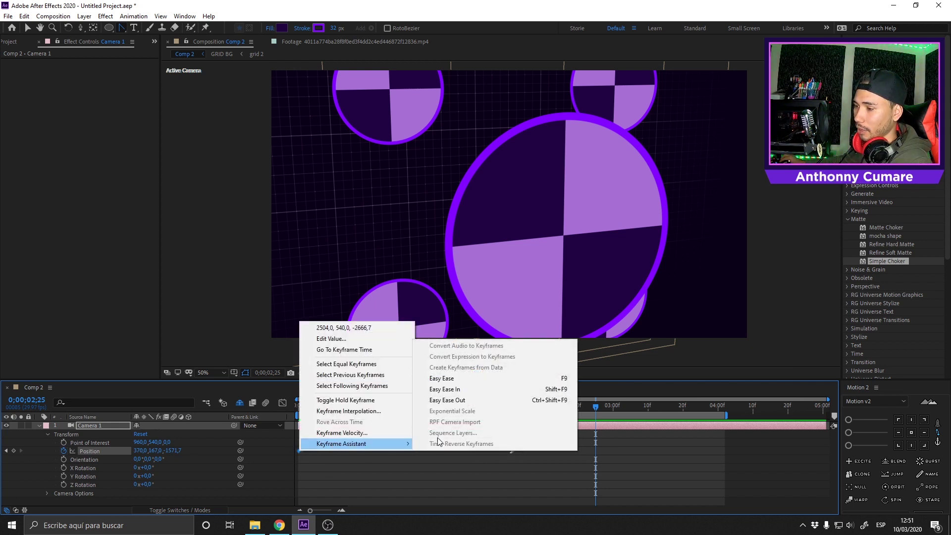
{"action": "left_click", "coordinate": [550, 378]}
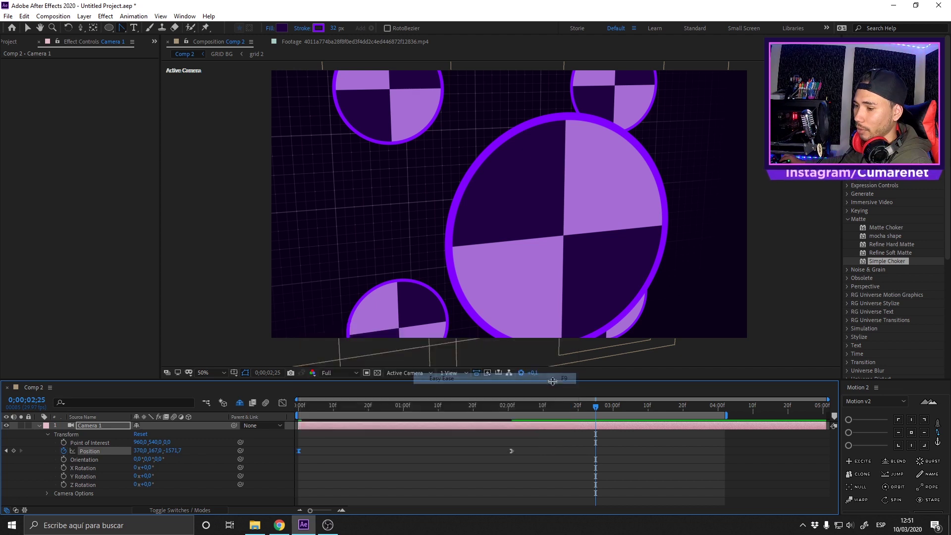
{"action": "right_click", "coordinate": [299, 451]}
{"action": "mouse_move", "coordinate": [388, 443]}
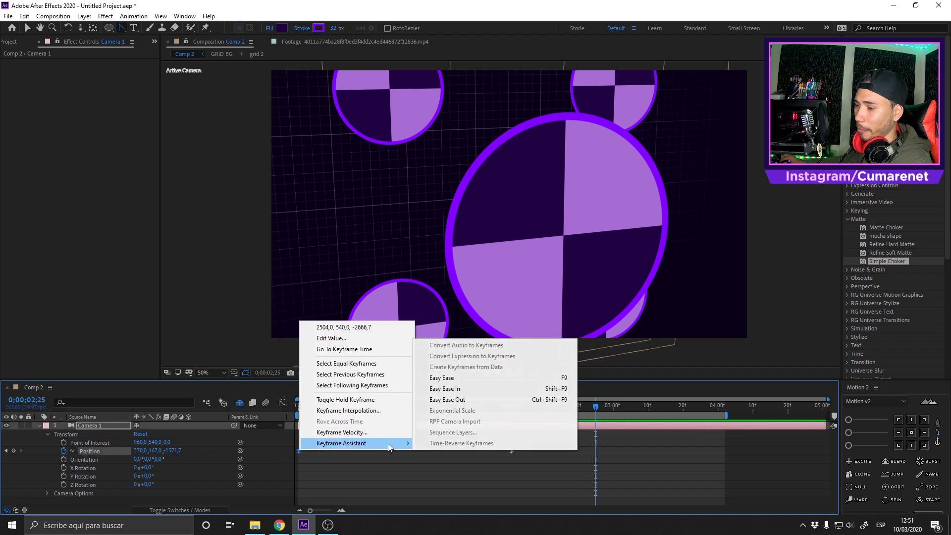
{"action": "left_click", "coordinate": [524, 399]}
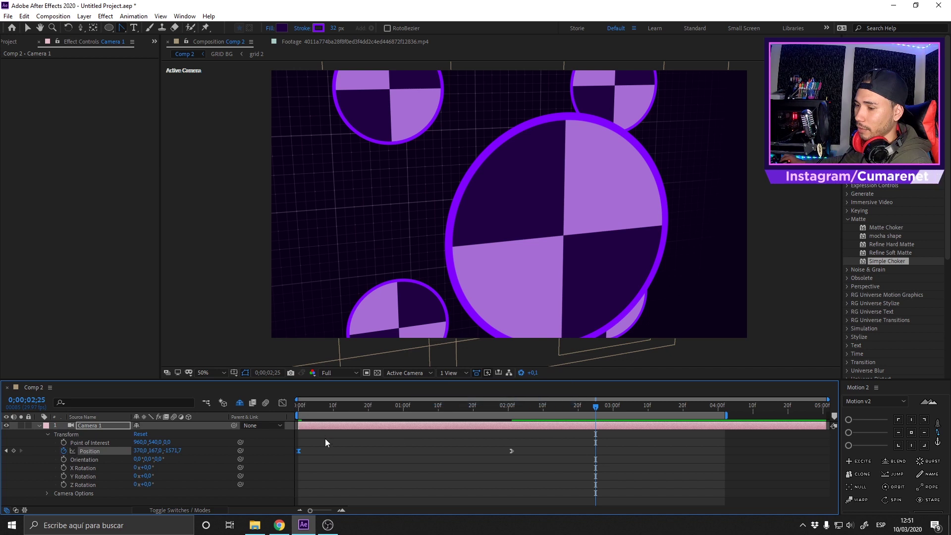
Convert the first and last Position keyframes of Camera 1 to linear interpolation.
{"action": "left_click", "coordinate": [299, 450], "text": "ctrl"}
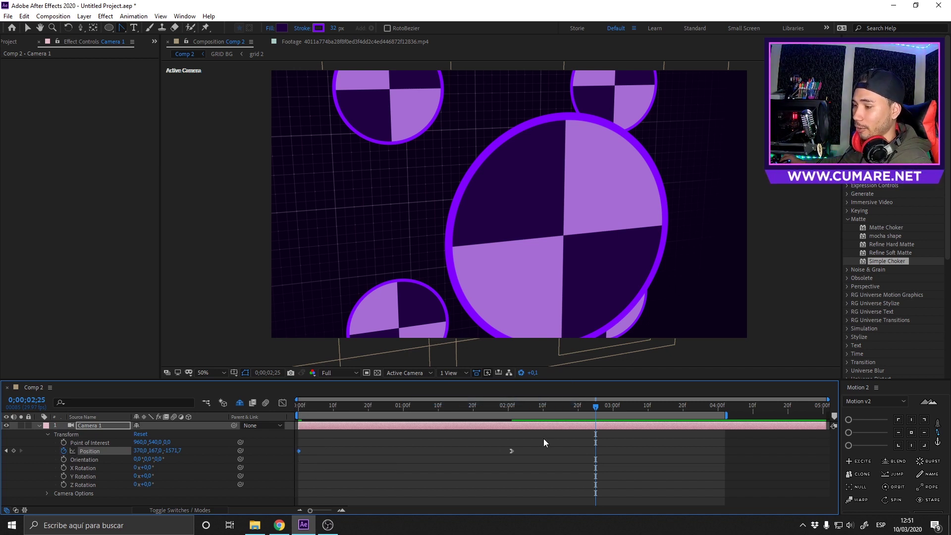
{"action": "left_click", "coordinate": [511, 451]}
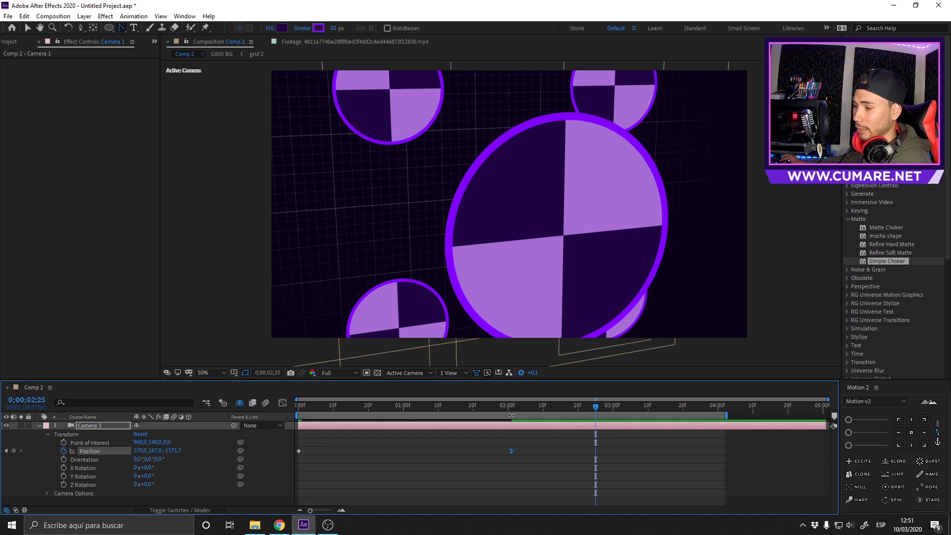
{"action": "left_click", "coordinate": [512, 451], "text": "ctrl"}
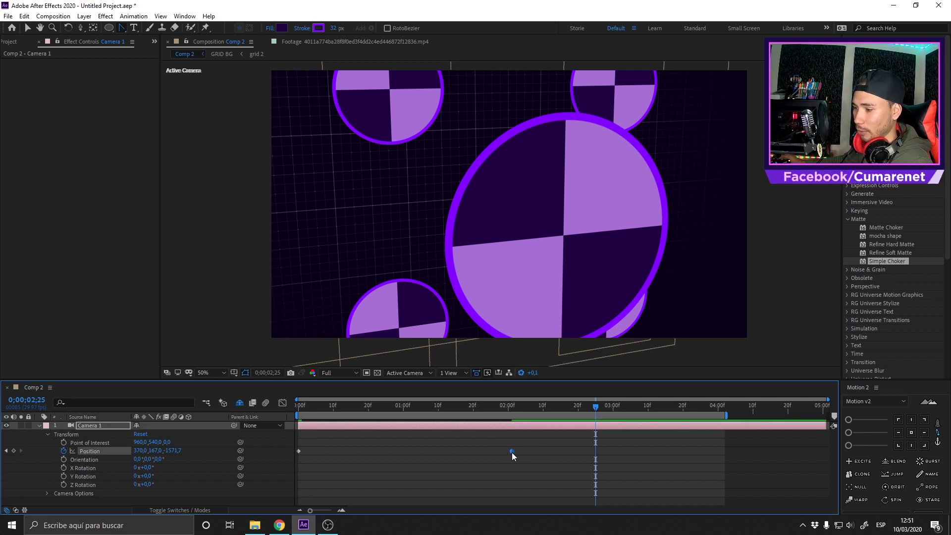
{"action": "left_click", "coordinate": [511, 451], "text": "ctrl"}
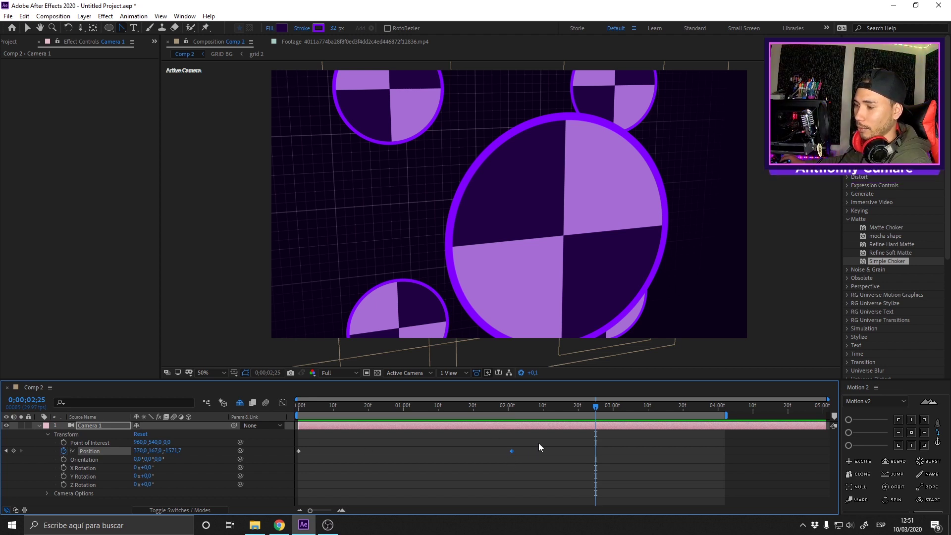
Apply Easy Ease In to the camera's last Position keyframe and Easy Ease Out to its first one.
{"action": "right_click", "coordinate": [512, 451]}
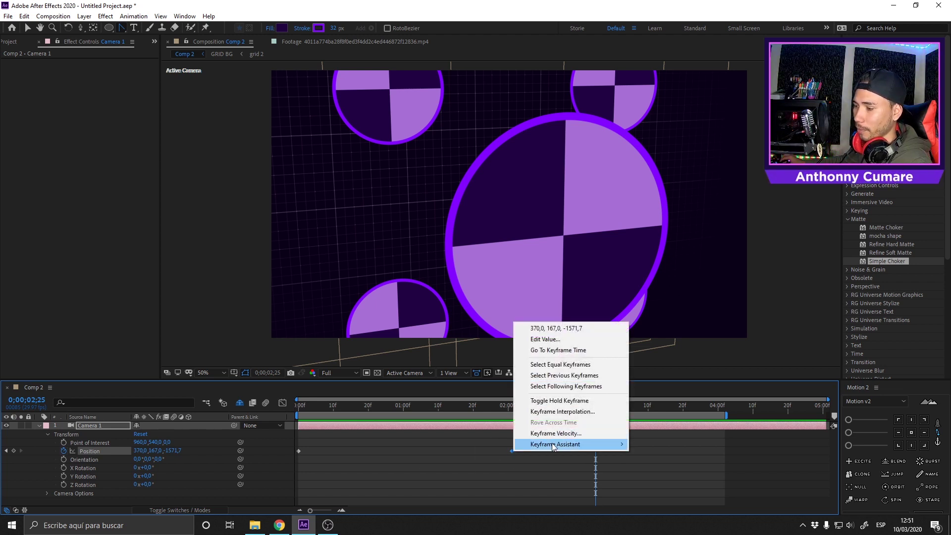
{"action": "mouse_move", "coordinate": [551, 445]}
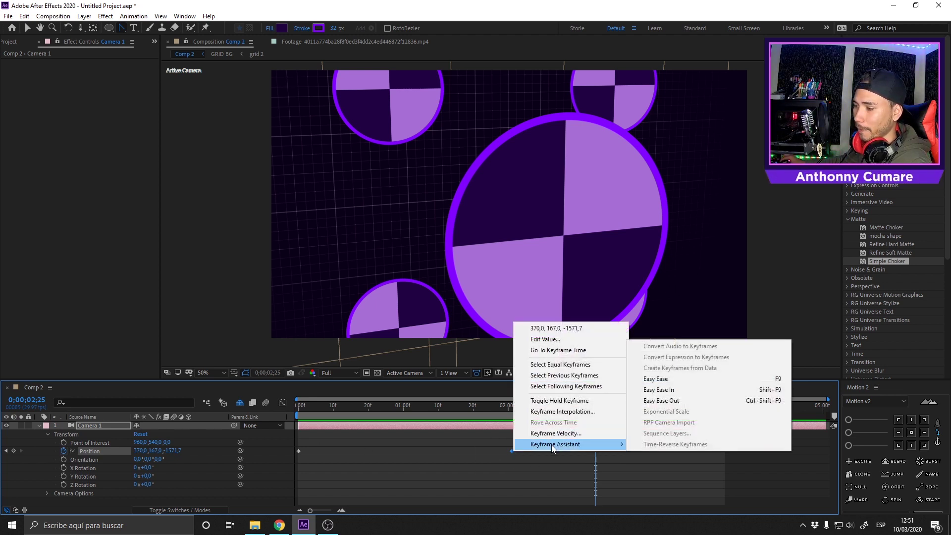
{"action": "left_click", "coordinate": [673, 390]}
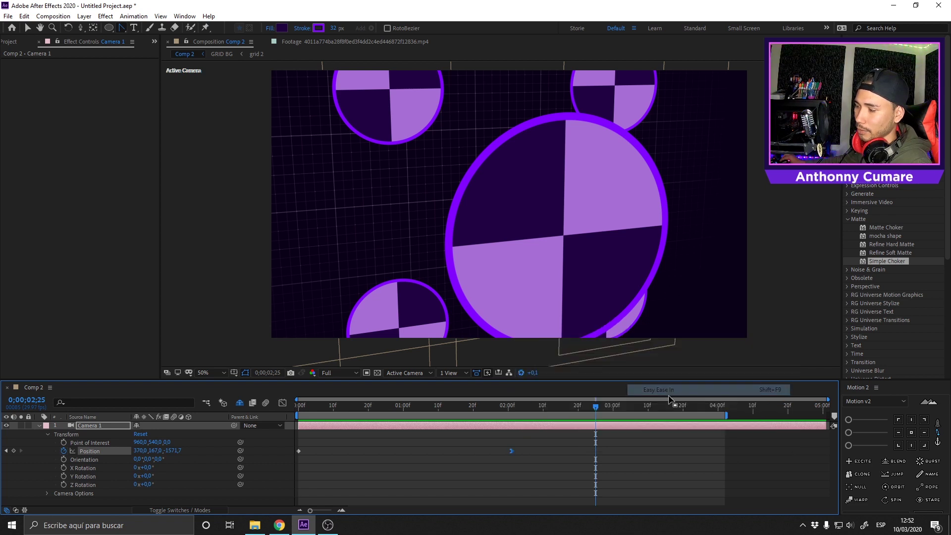
{"action": "right_click", "coordinate": [299, 450]}
{"action": "mouse_move", "coordinate": [347, 444]}
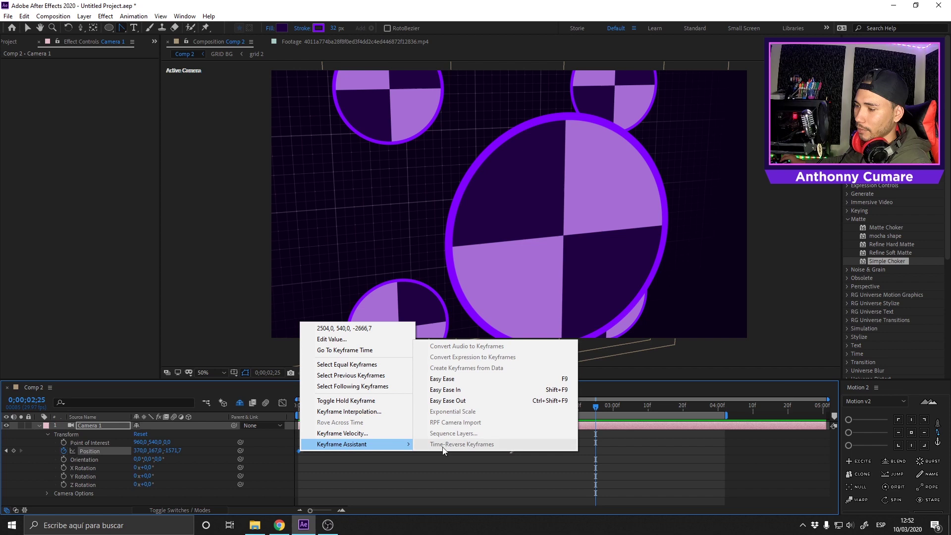
{"action": "left_click", "coordinate": [557, 401]}
Preview the eased camera move and set the current time to 0;00;01;14.
{"action": "key", "text": "space"}
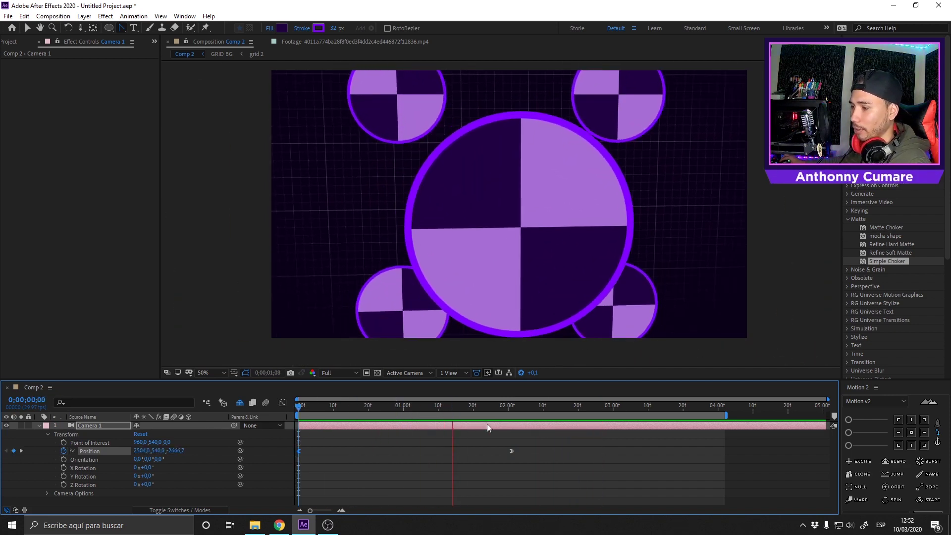
{"action": "key", "text": "space"}
{"action": "left_click_drag", "start_coordinate": [506, 409], "coordinate": [452, 417]}
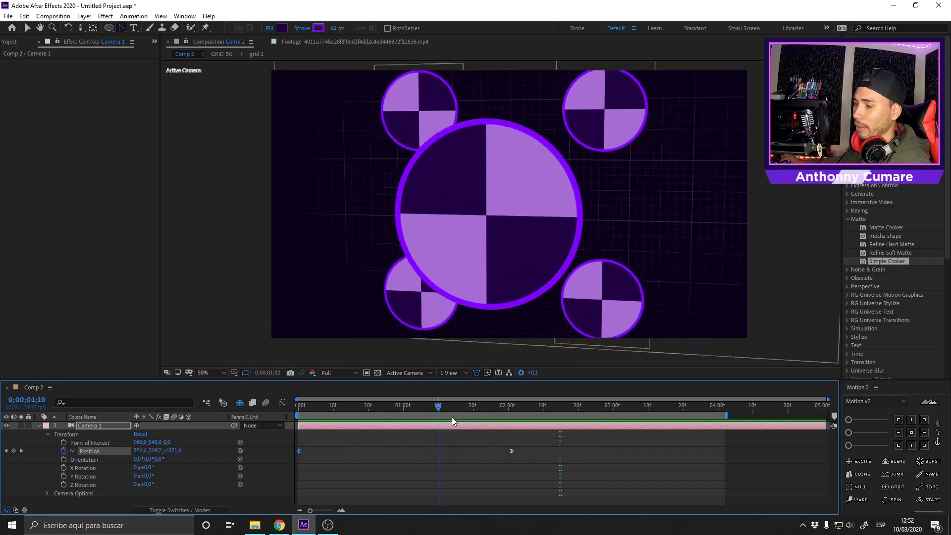
Separate the camera's Position dimensions and show the X, Y and Z Position curves individually in the Graph Editor.
{"action": "left_click_drag", "start_coordinate": [536, 441], "coordinate": [448, 465]}
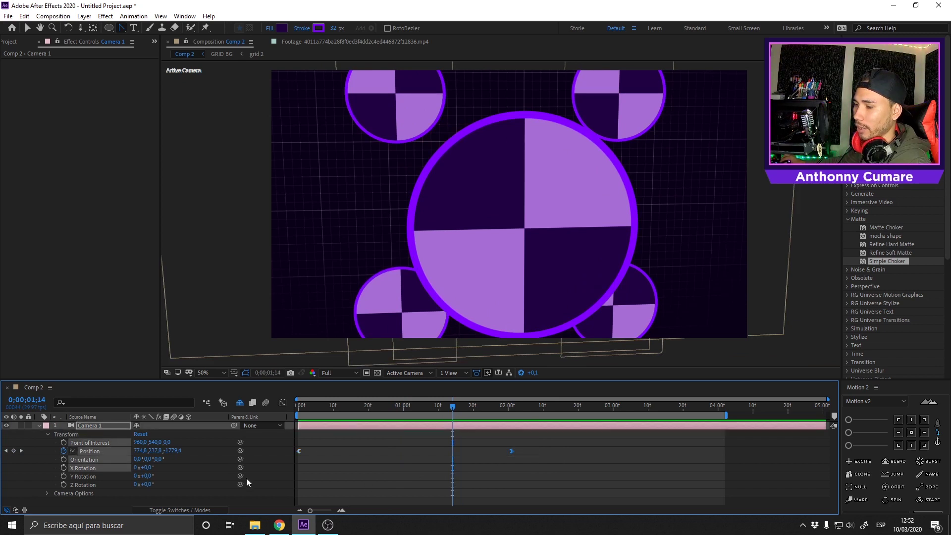
{"action": "left_click", "coordinate": [283, 406]}
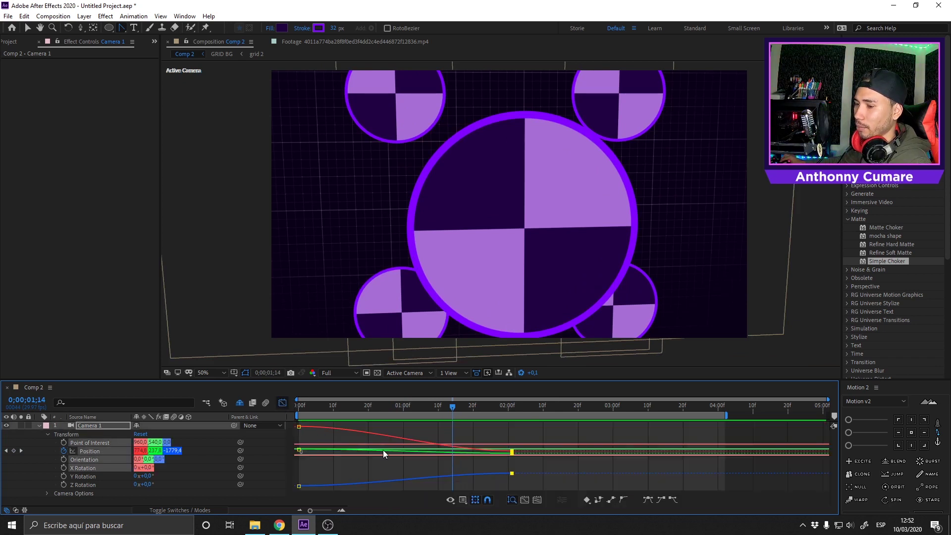
{"action": "left_click", "coordinate": [204, 450]}
{"action": "left_click", "coordinate": [97, 451]}
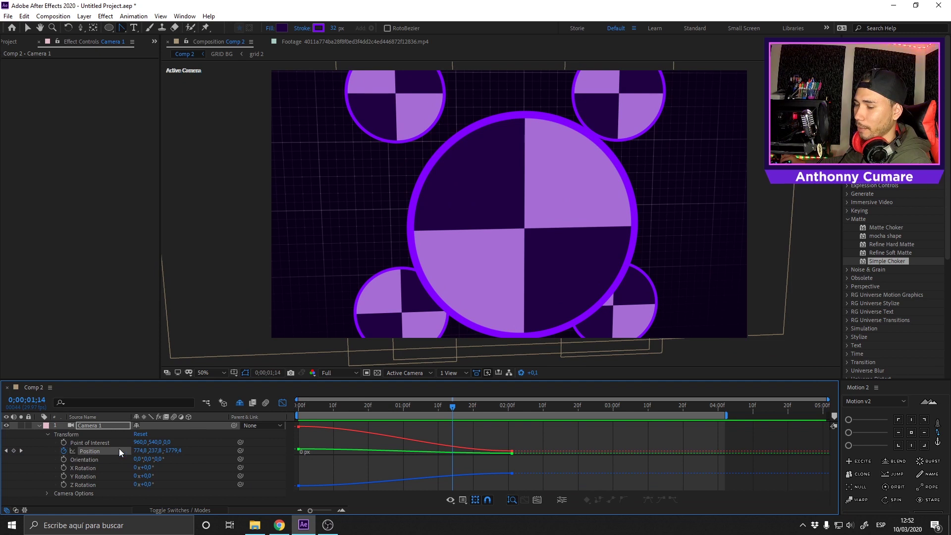
{"action": "right_click", "coordinate": [103, 449]}
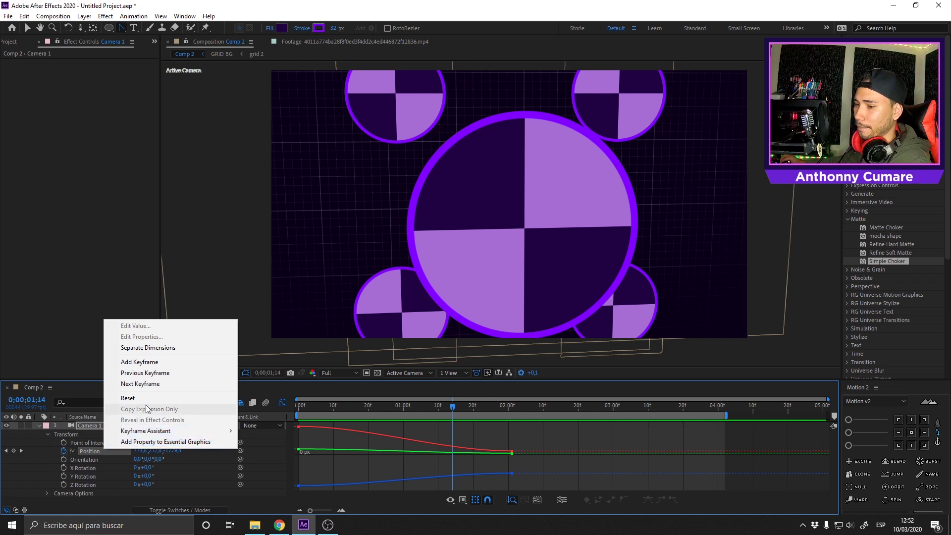
{"action": "left_click", "coordinate": [151, 347]}
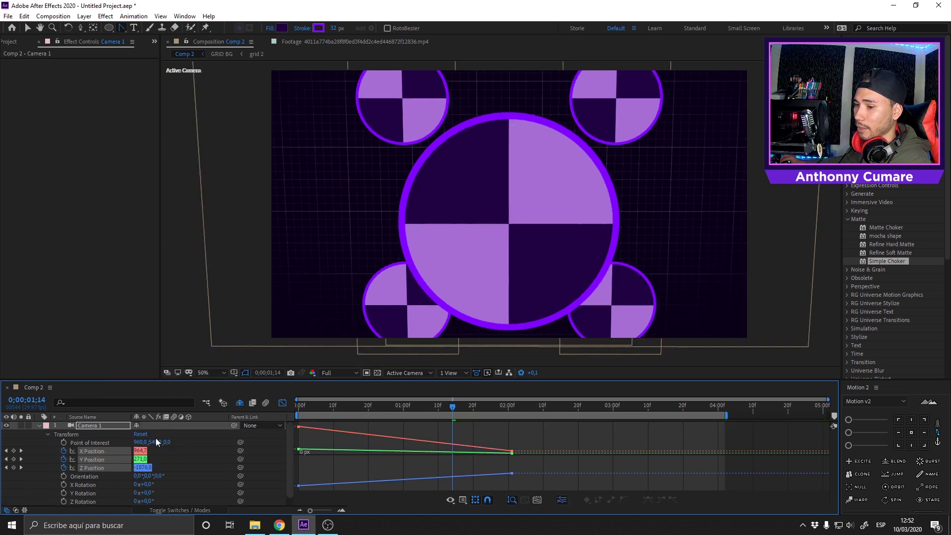
{"action": "left_click", "coordinate": [192, 455]}
{"action": "left_click", "coordinate": [100, 451]}
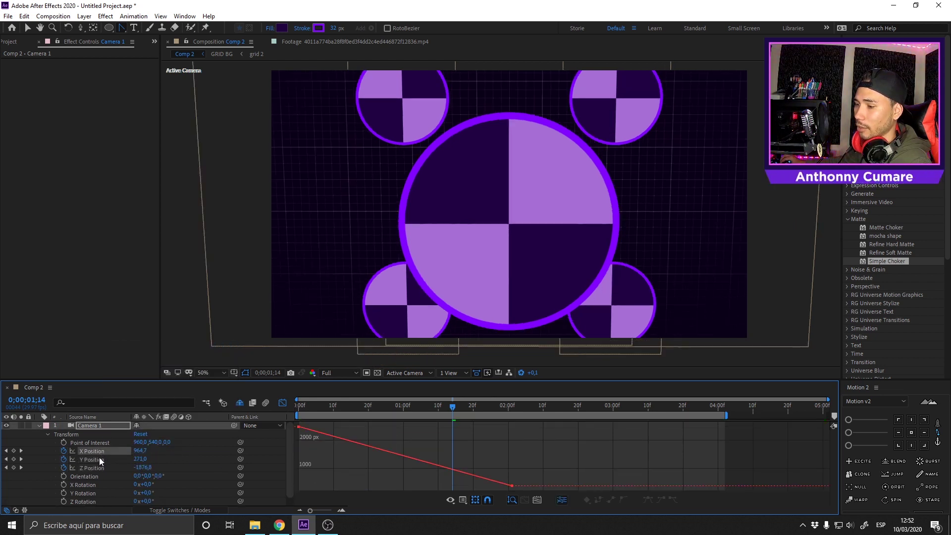
{"action": "left_click", "coordinate": [98, 459]}
{"action": "left_click", "coordinate": [108, 468]}
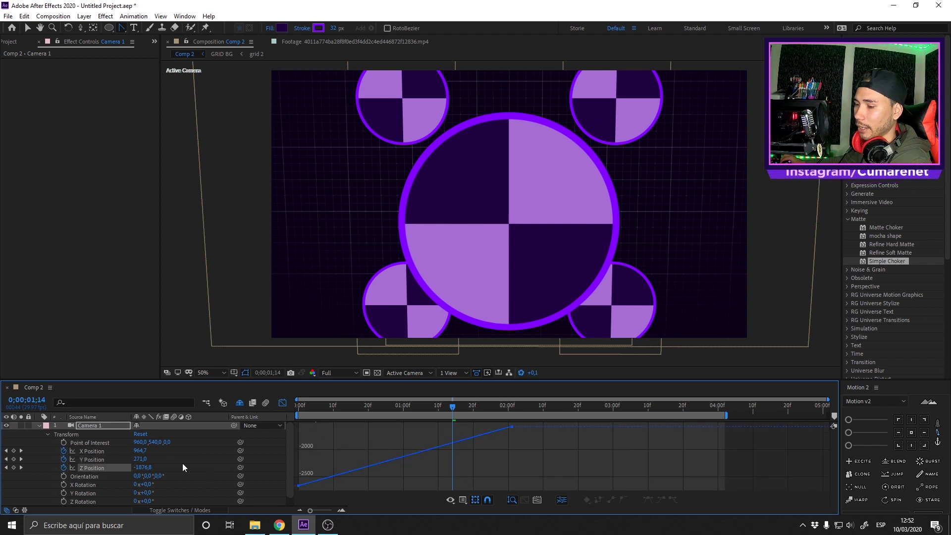
Shape the camera's X Position curve into a smooth S by pulling long, nearly flat handles from both keyframes.
{"action": "left_click", "coordinate": [95, 451]}
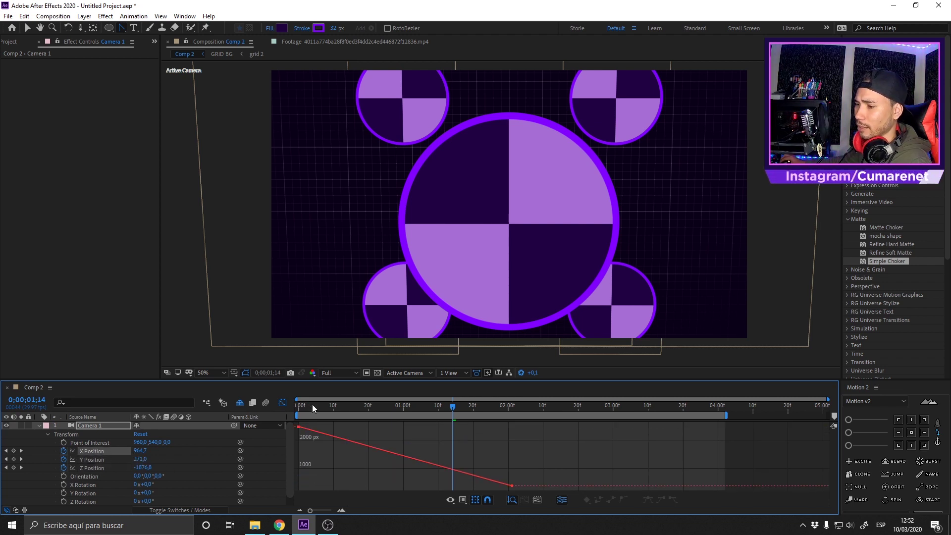
{"action": "left_click", "coordinate": [299, 427]}
{"action": "left_click_drag", "start_coordinate": [301, 426], "coordinate": [405, 427]}
{"action": "left_click_drag", "start_coordinate": [512, 485], "coordinate": [398, 483]}
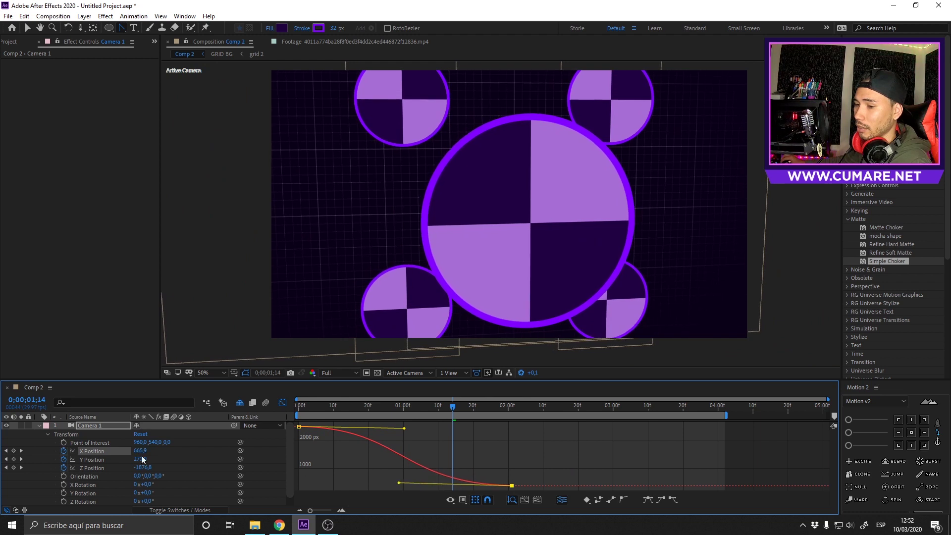
Shape the camera's Y Position curve into an S with long handles extending inward from both keyframes.
{"action": "left_click", "coordinate": [103, 459]}
{"action": "left_click_drag", "start_coordinate": [299, 427], "coordinate": [448, 432]}
{"action": "left_click_drag", "start_coordinate": [512, 486], "coordinate": [371, 476]}
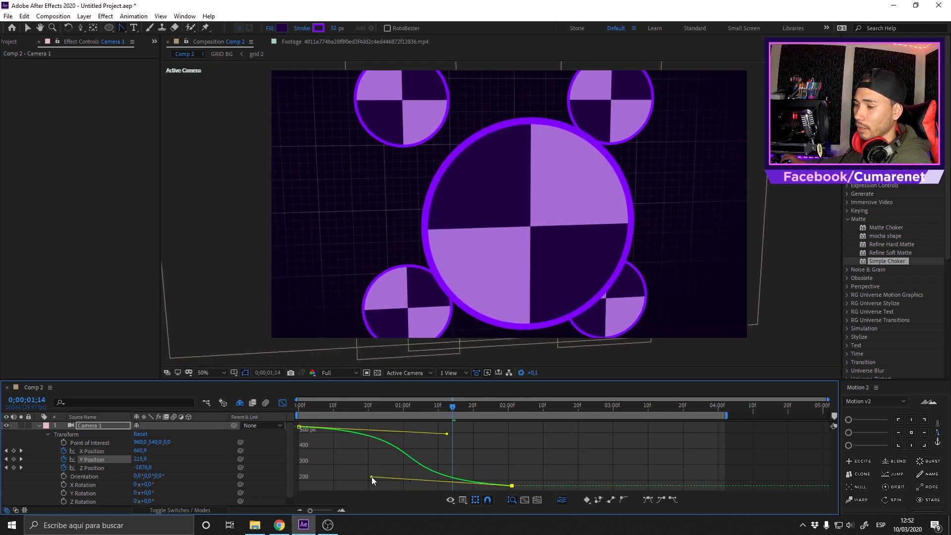
Smooth the camera's Z Position curve with nearly flat handles at the first and last keyframes.
{"action": "left_click", "coordinate": [93, 466]}
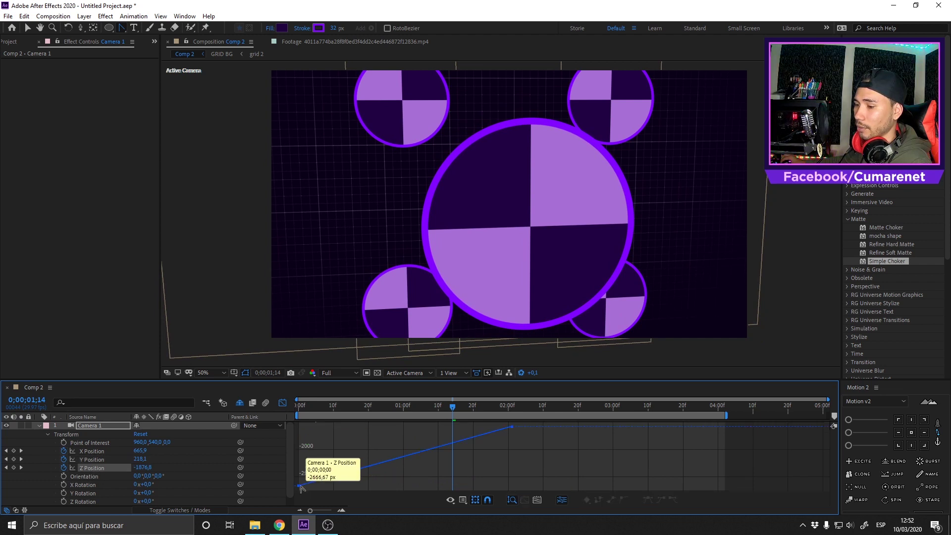
{"action": "left_click_drag", "start_coordinate": [299, 486], "coordinate": [408, 482]}
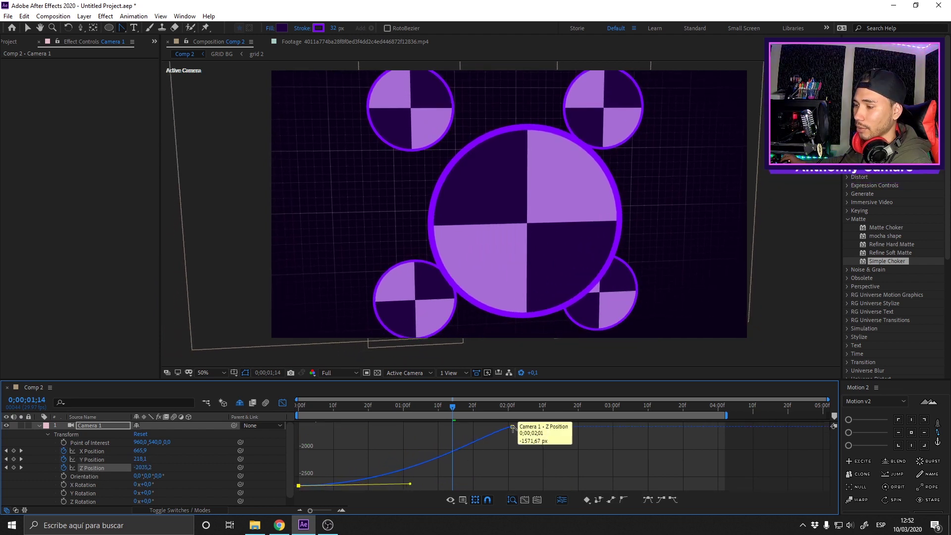
{"action": "left_click_drag", "start_coordinate": [511, 426], "coordinate": [421, 428]}
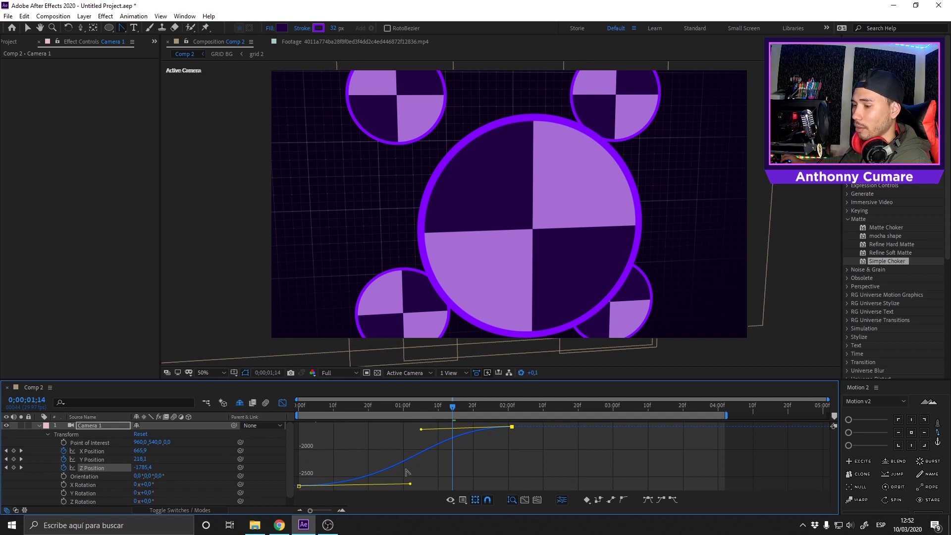
{"action": "left_click", "coordinate": [427, 456]}
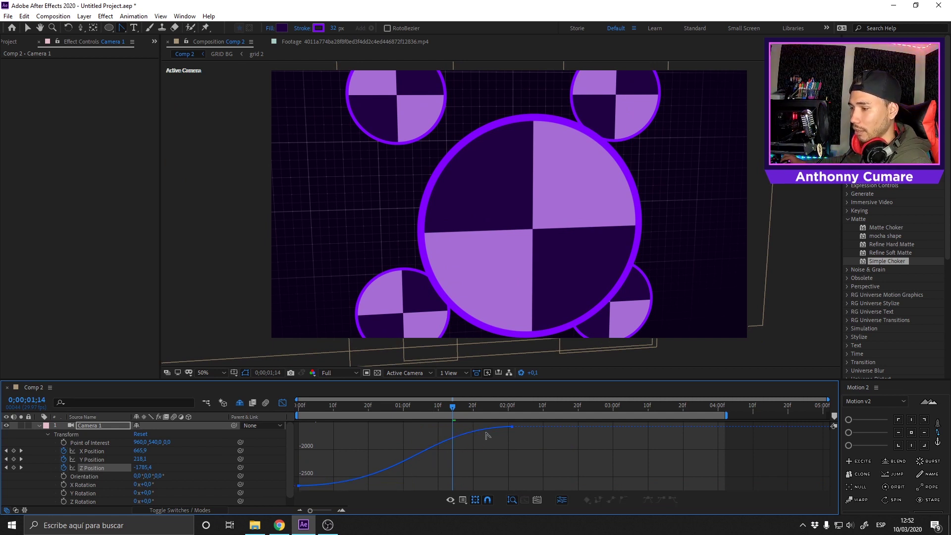
Play the camera animation from the first frame to review the reshaped curves.
{"action": "key", "text": "Home"}
{"action": "key", "text": "space"}
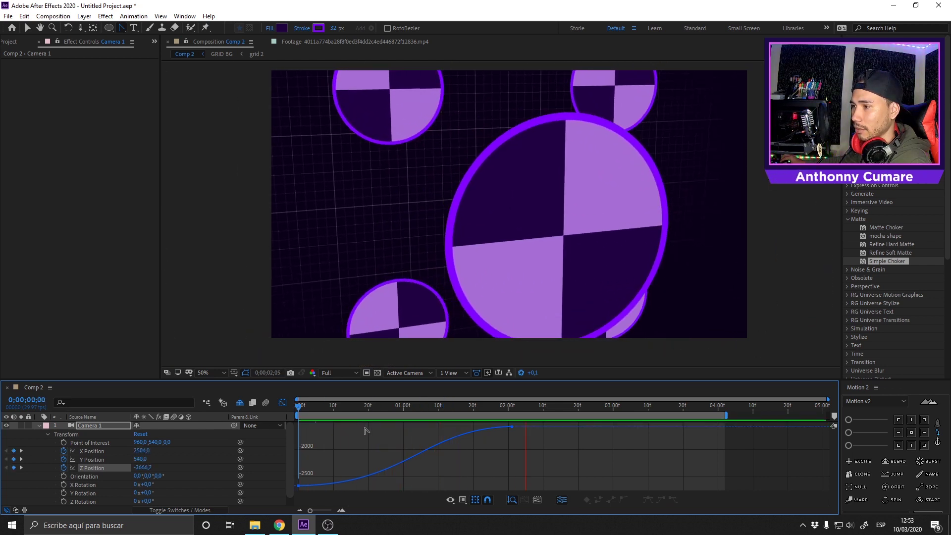
{"action": "key", "text": "space"}
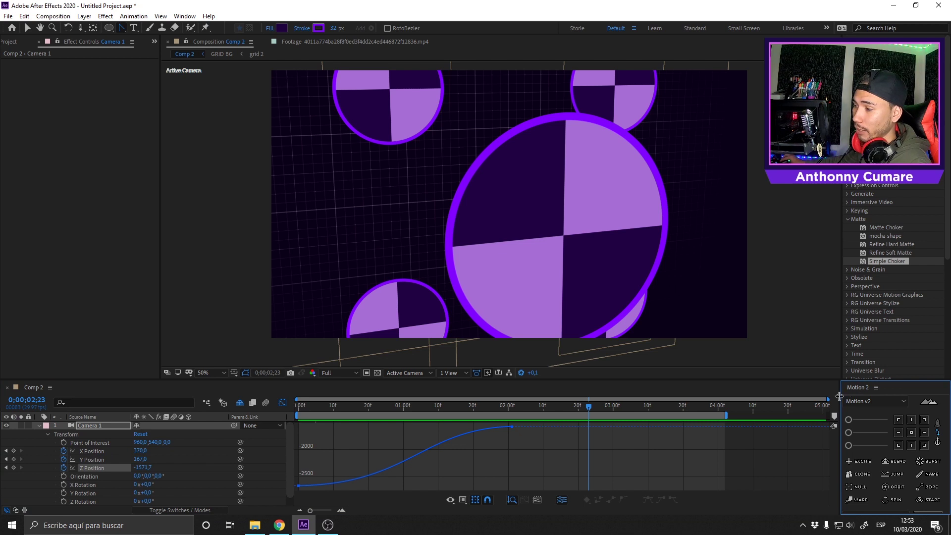
Widen the Motion 2 panel and undo the X, Y and Z curve edits together with the separation of the Position dimensions.
{"action": "left_click_drag", "start_coordinate": [840, 405], "coordinate": [815, 405]}
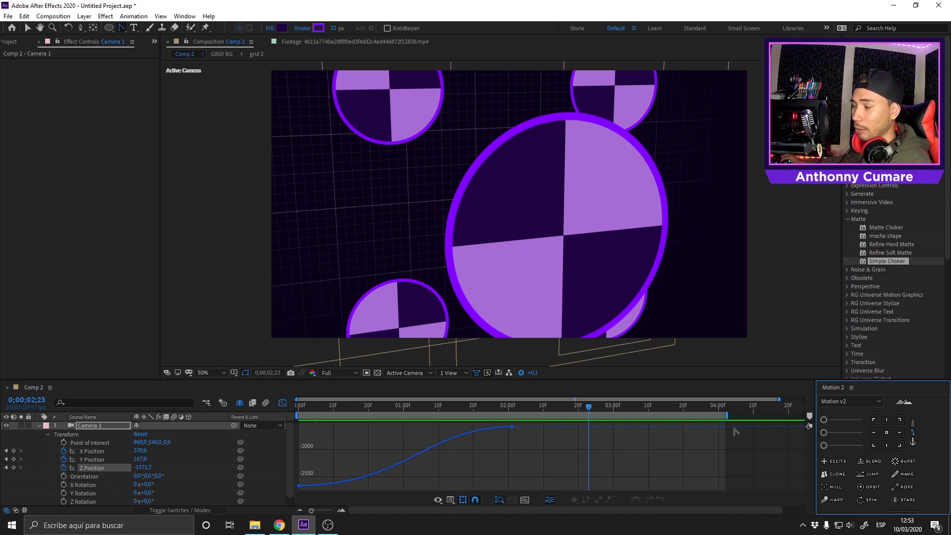
{"action": "left_click", "coordinate": [95, 458]}
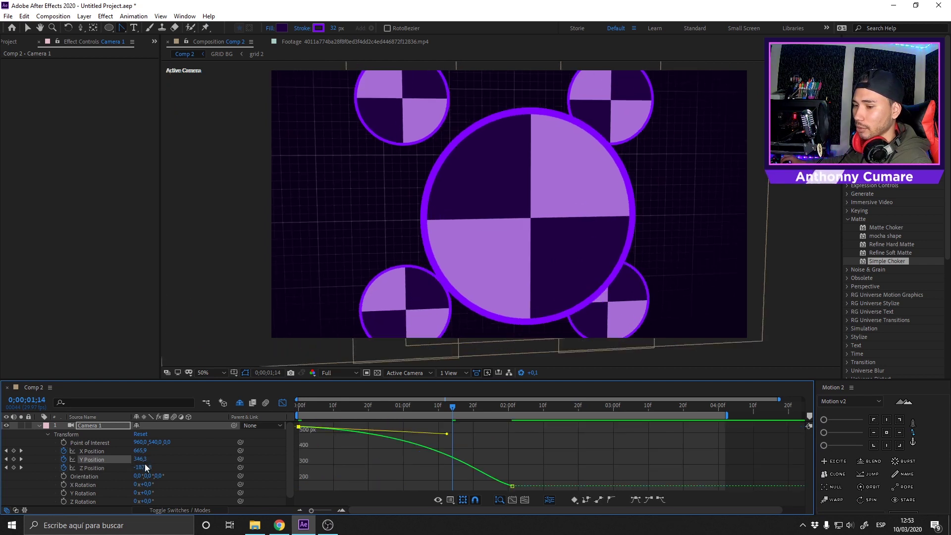
{"action": "key", "text": "ctrl+z"}
{"action": "key", "text": "ctrl+z"}
{"action": "key", "text": "ctrl+z"}
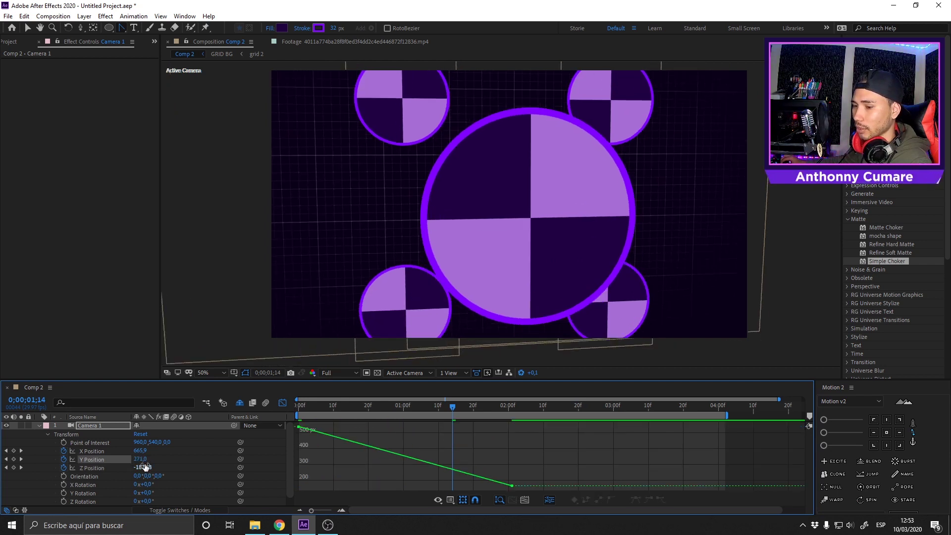
{"action": "key", "text": "ctrl+z"}
{"action": "key", "text": "ctrl+z"}
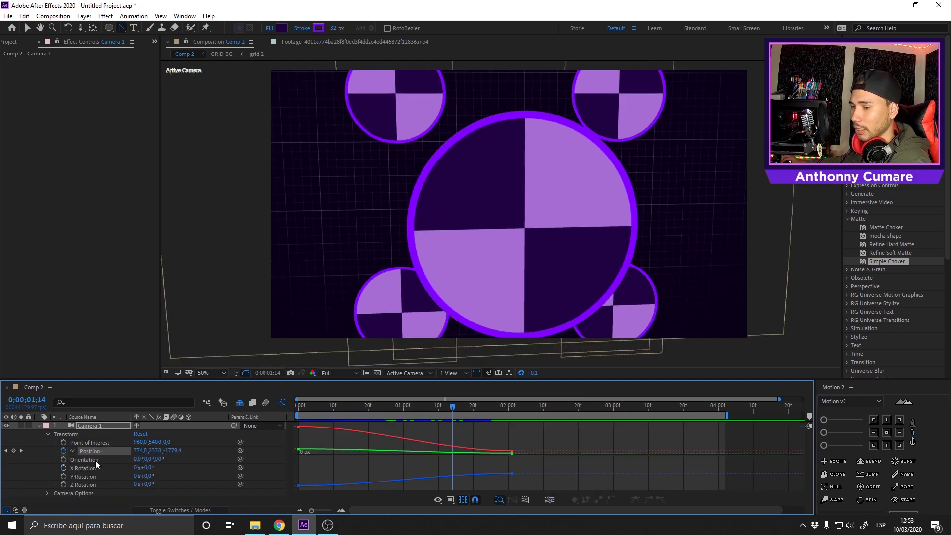
Ease both camera Position keyframes in and out by setting the middle Motion 2 ease slider to about three quarters.
{"action": "left_click", "coordinate": [282, 404]}
{"action": "left_click_drag", "start_coordinate": [557, 441], "coordinate": [280, 474]}
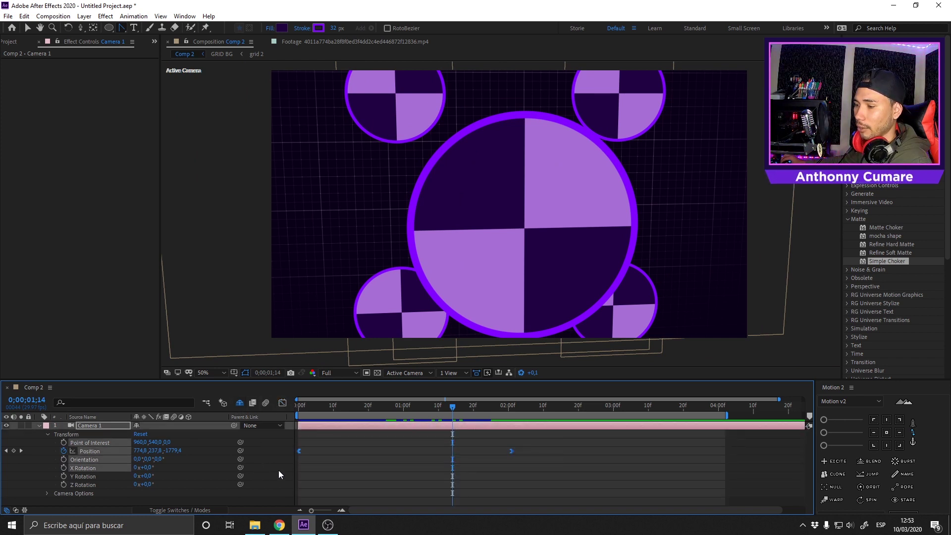
{"action": "left_click", "coordinate": [824, 433]}
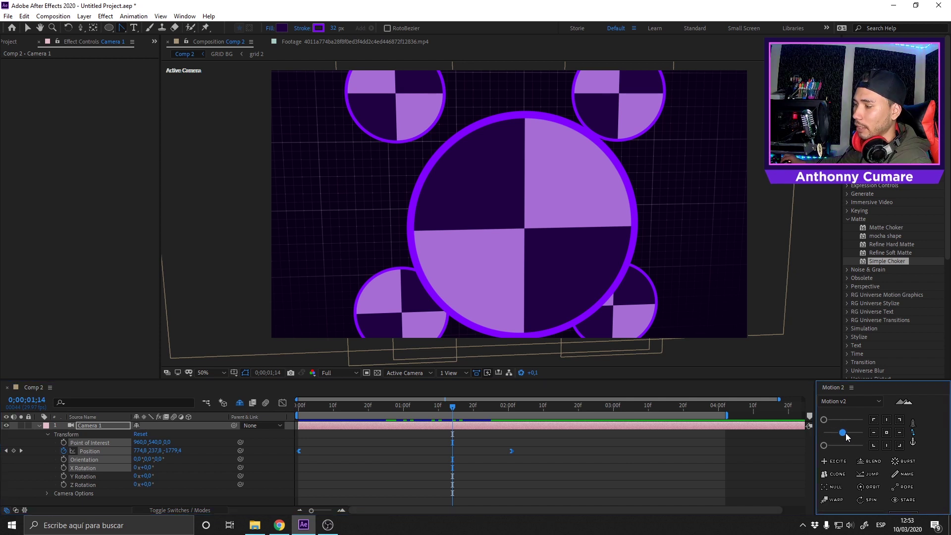
{"action": "left_click_drag", "start_coordinate": [855, 436], "coordinate": [853, 433]}
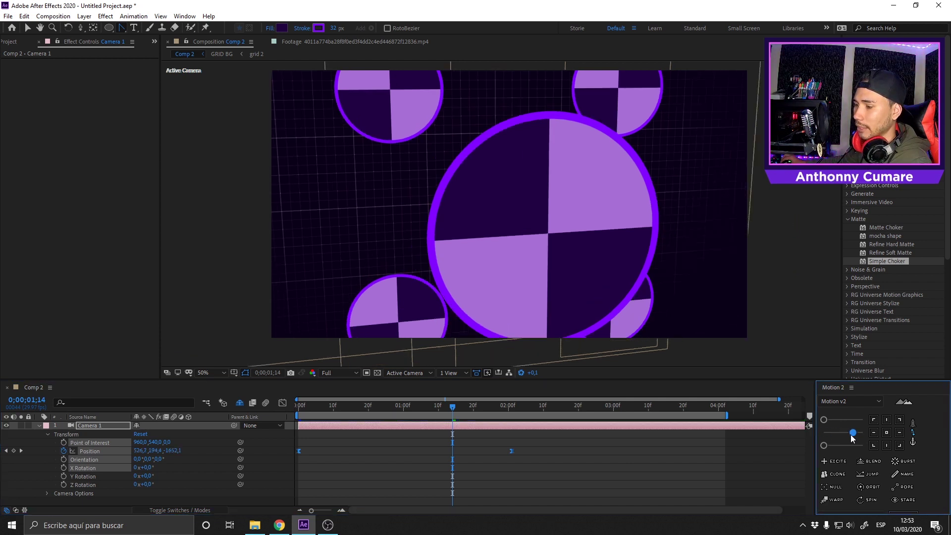
Show the camera's Position curves in the Graph Editor and reapply the middle Motion 2 ease slider at about three quarters.
{"action": "left_click", "coordinate": [291, 413]}
{"action": "left_click", "coordinate": [282, 403]}
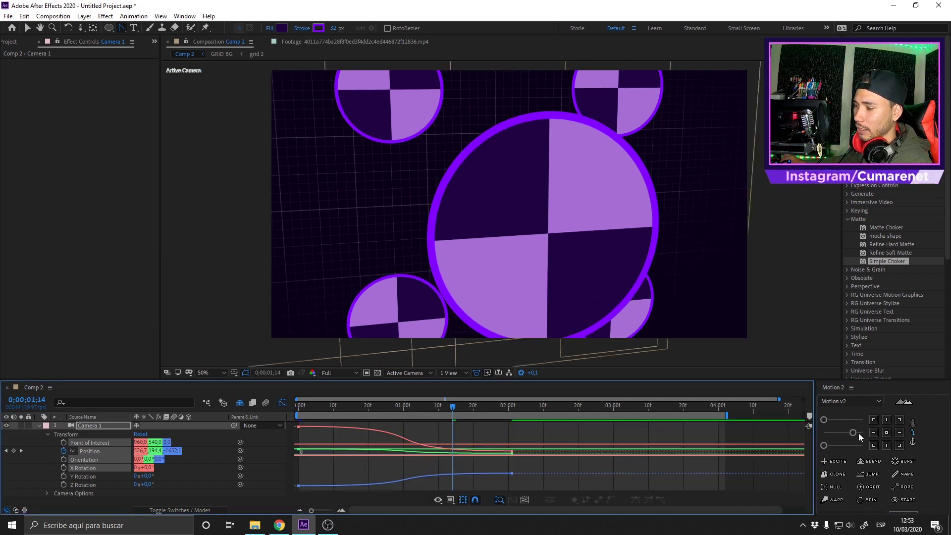
{"action": "mouse_move", "coordinate": [854, 434]}
{"action": "left_mouse_down"}
{"action": "mouse_move", "coordinate": [862, 434]}
{"action": "mouse_move", "coordinate": [827, 435]}
{"action": "mouse_move", "coordinate": [852, 432]}
{"action": "left_mouse_up"}
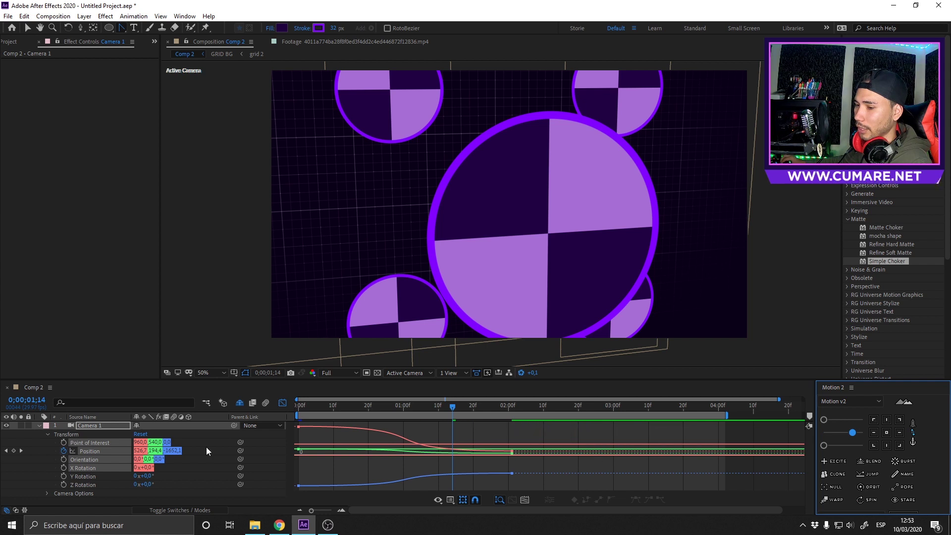
Reapply the middle Motion 2 ease slider at about three quarters to the camera's Position keyframes and set the lowest slider to maximum.
{"action": "left_click", "coordinate": [89, 451]}
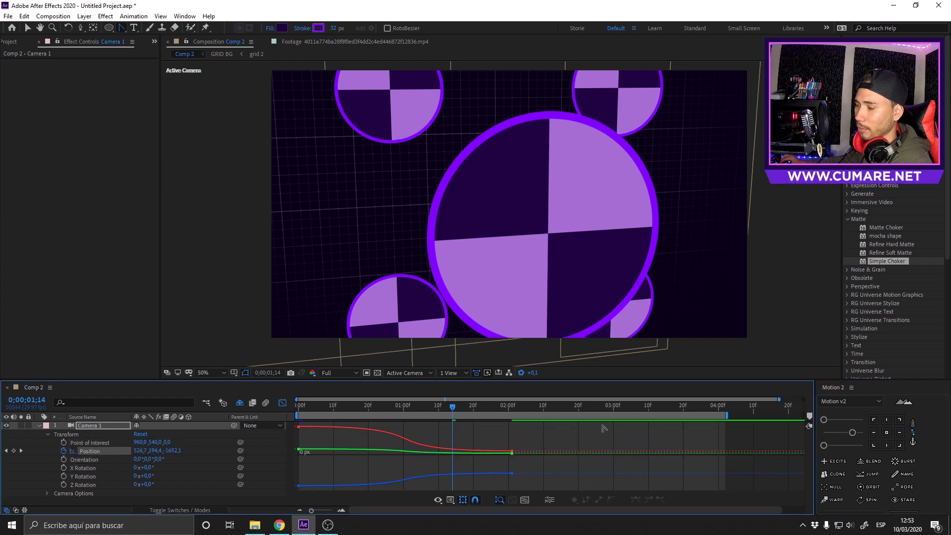
{"action": "mouse_move", "coordinate": [852, 433]}
{"action": "left_mouse_down"}
{"action": "mouse_move", "coordinate": [841, 435]}
{"action": "mouse_move", "coordinate": [854, 435]}
{"action": "left_mouse_up"}
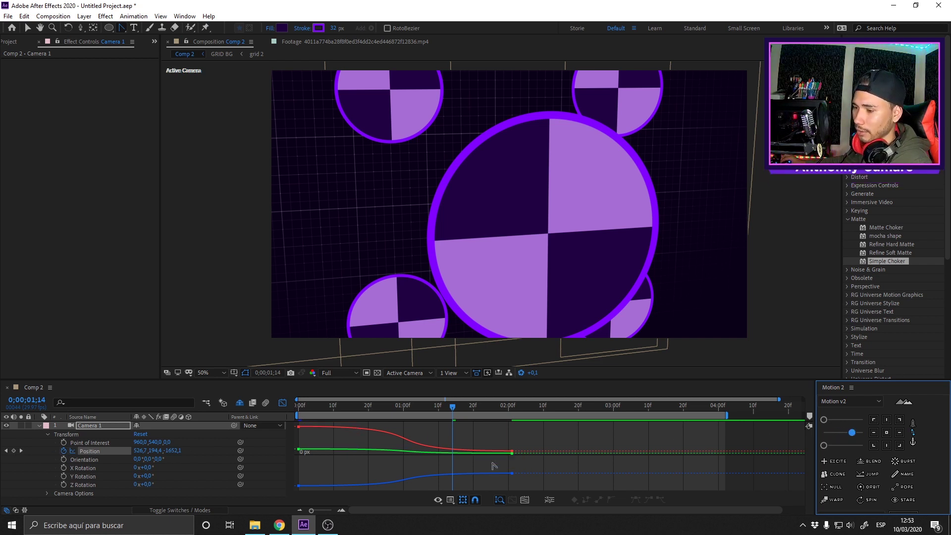
{"action": "left_click", "coordinate": [282, 403]}
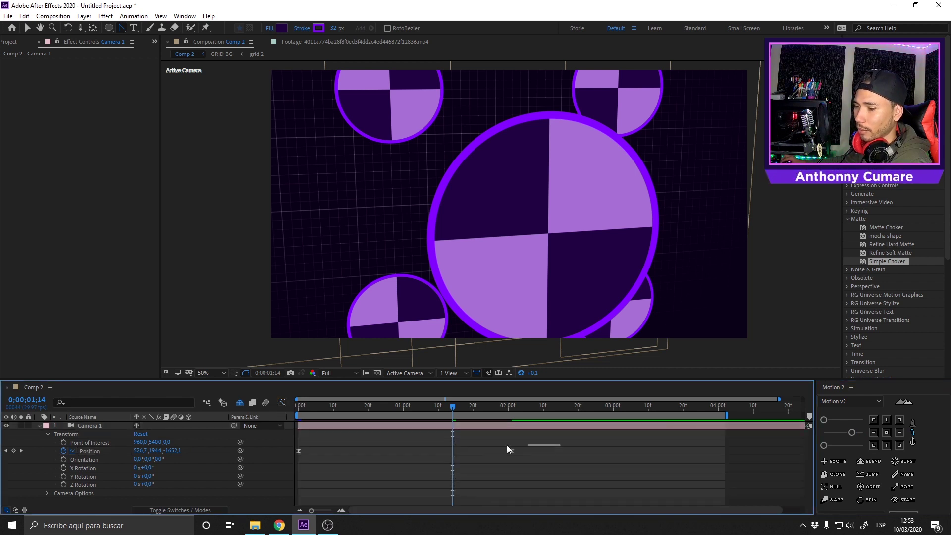
{"action": "left_click_drag", "start_coordinate": [508, 449], "coordinate": [264, 452]}
{"action": "left_click", "coordinate": [282, 404]}
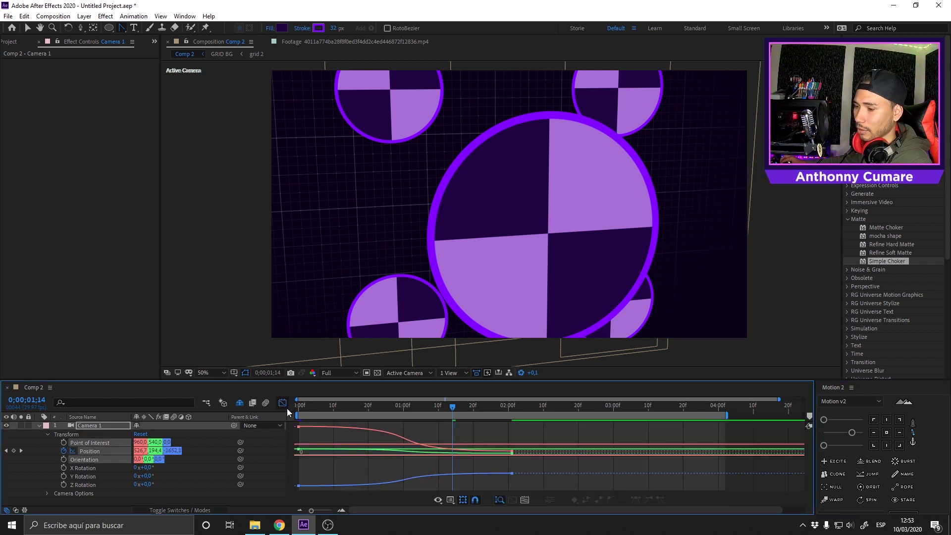
{"action": "left_click", "coordinate": [851, 434]}
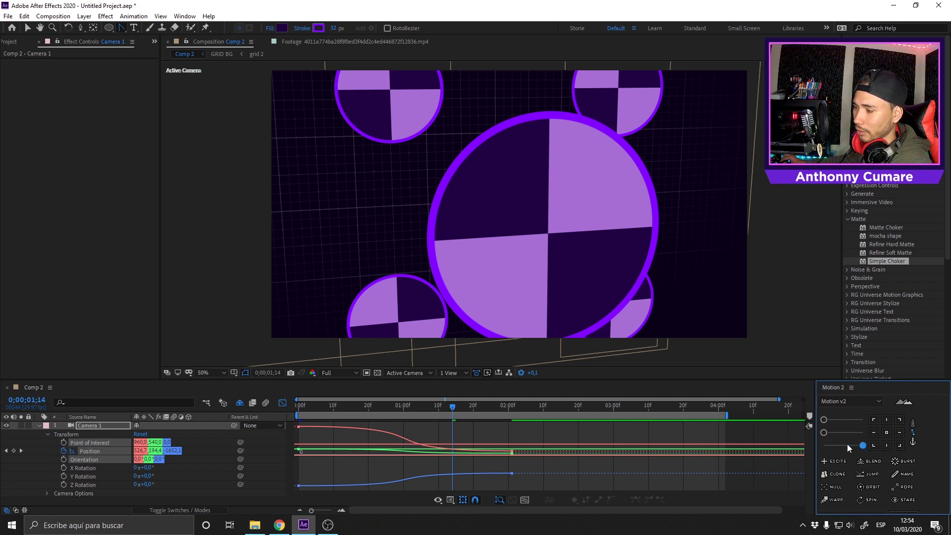
Set the middle Motion 2 ease slider to about one quarter for both camera Position keyframes and show their curves in the Graph Editor.
{"action": "left_click", "coordinate": [282, 403]}
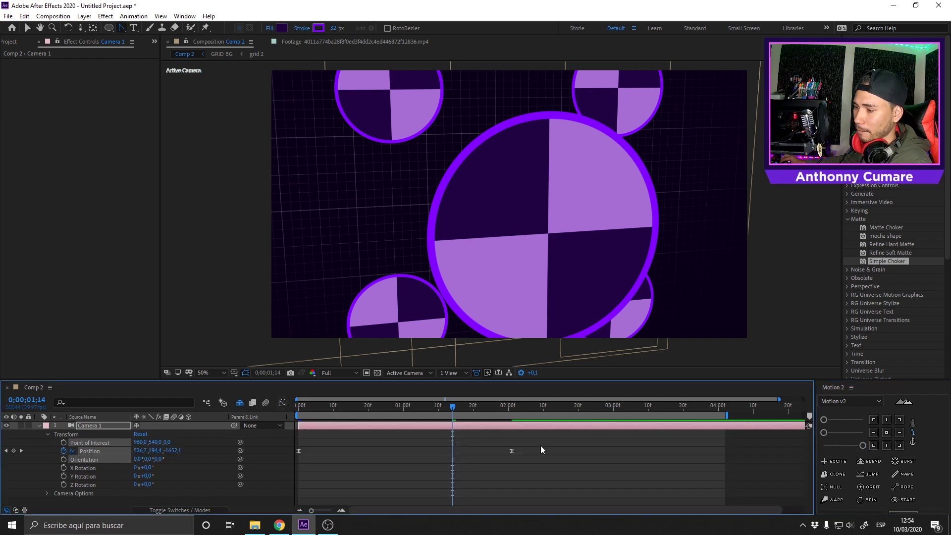
{"action": "left_click_drag", "start_coordinate": [540, 449], "coordinate": [292, 459]}
{"action": "left_click", "coordinate": [850, 433]}
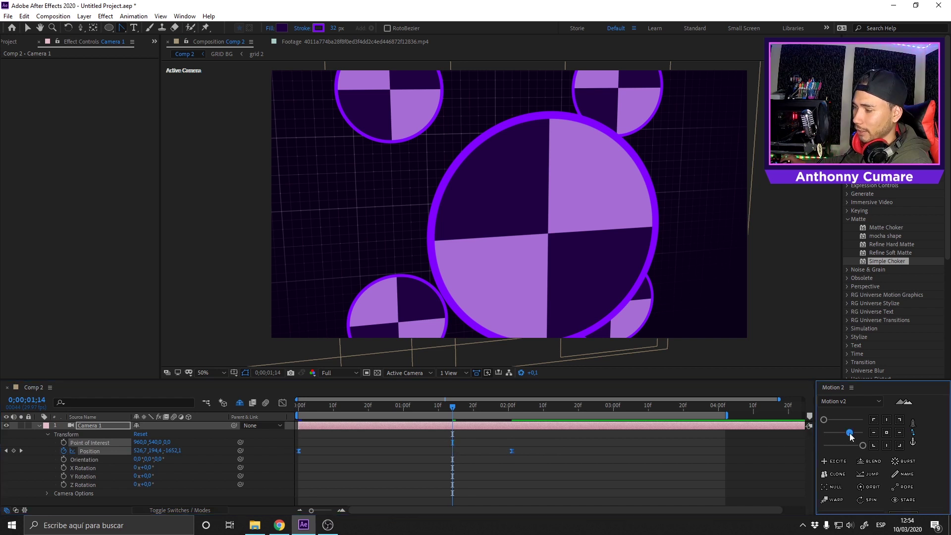
{"action": "left_click_drag", "start_coordinate": [839, 438], "coordinate": [862, 436]}
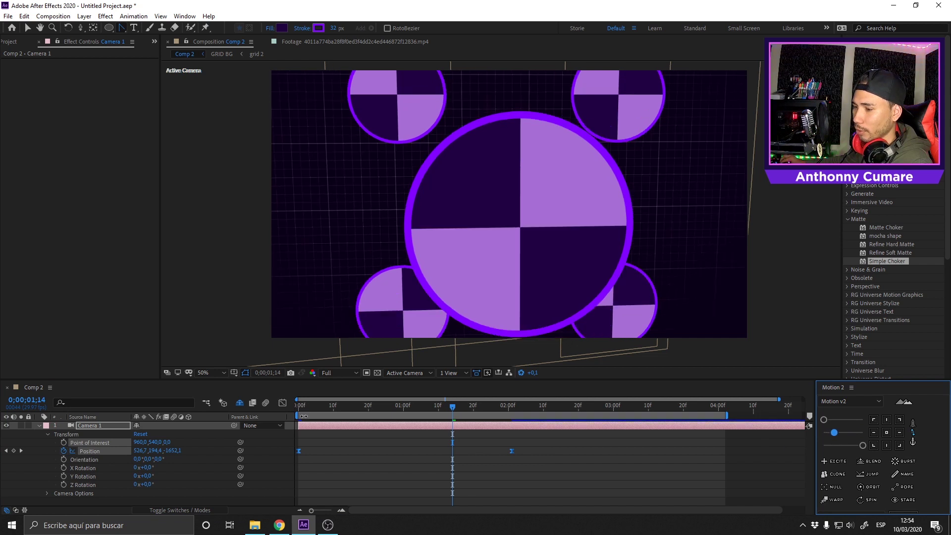
{"action": "left_click", "coordinate": [282, 402]}
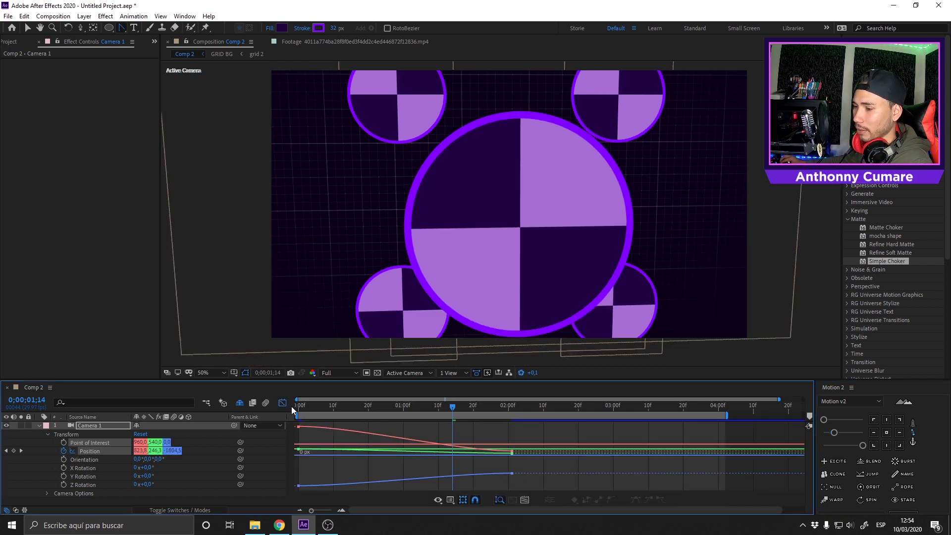
Reselect both camera Position keyframes, set the middle Motion 2 ease slider to maximum, and play the animation from the first frame.
{"action": "left_click", "coordinate": [282, 403]}
{"action": "left_click_drag", "start_coordinate": [544, 439], "coordinate": [306, 481]}
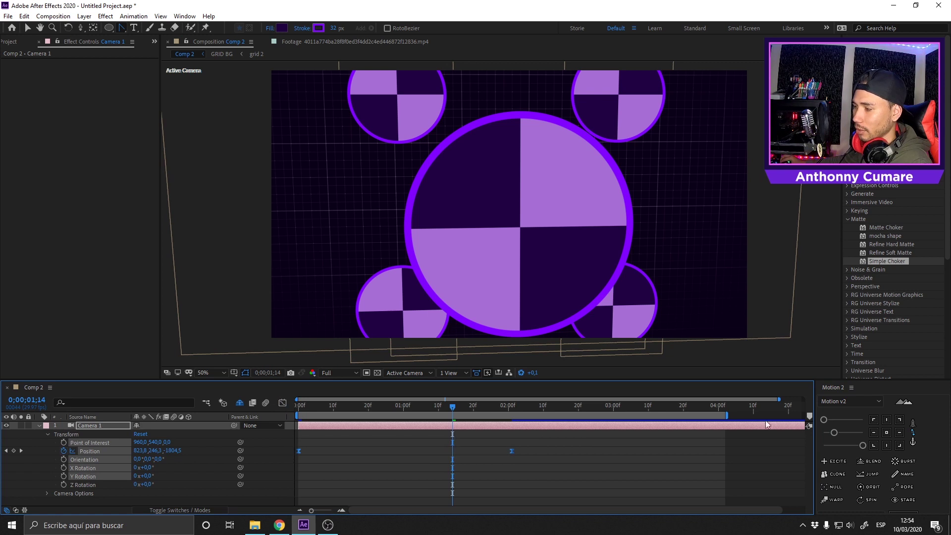
{"action": "left_click_drag", "start_coordinate": [836, 432], "coordinate": [861, 432]}
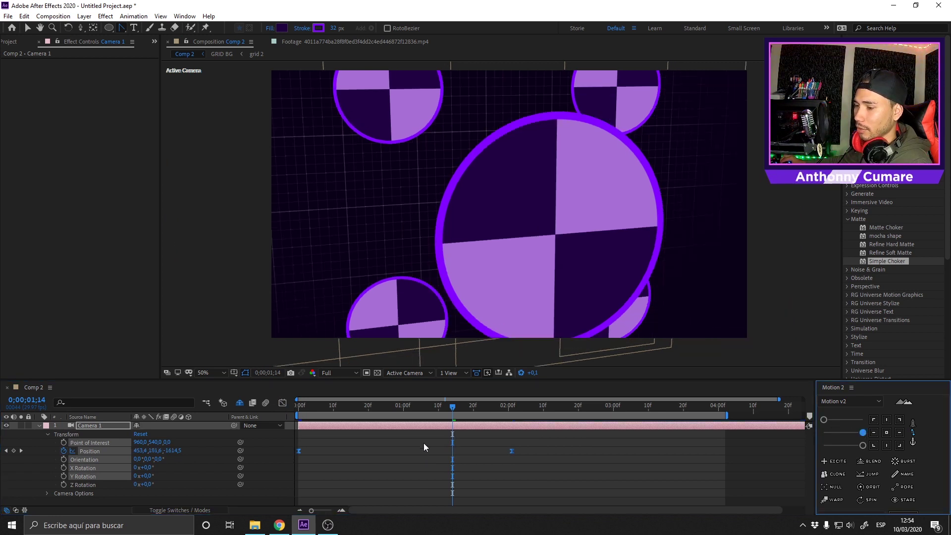
{"action": "left_click", "coordinate": [460, 415]}
{"action": "key", "text": "Home"}
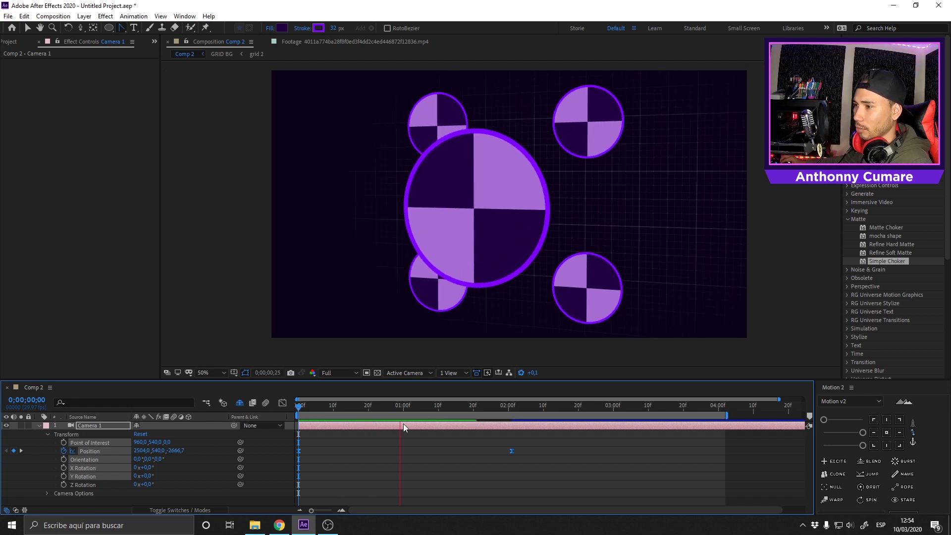
{"action": "left_click_drag", "start_coordinate": [522, 411], "coordinate": [306, 420]}
Lower the middle Motion 2 ease slider to about one quarter and preview the camera animation from the first frame.
{"action": "left_click", "coordinate": [835, 432]}
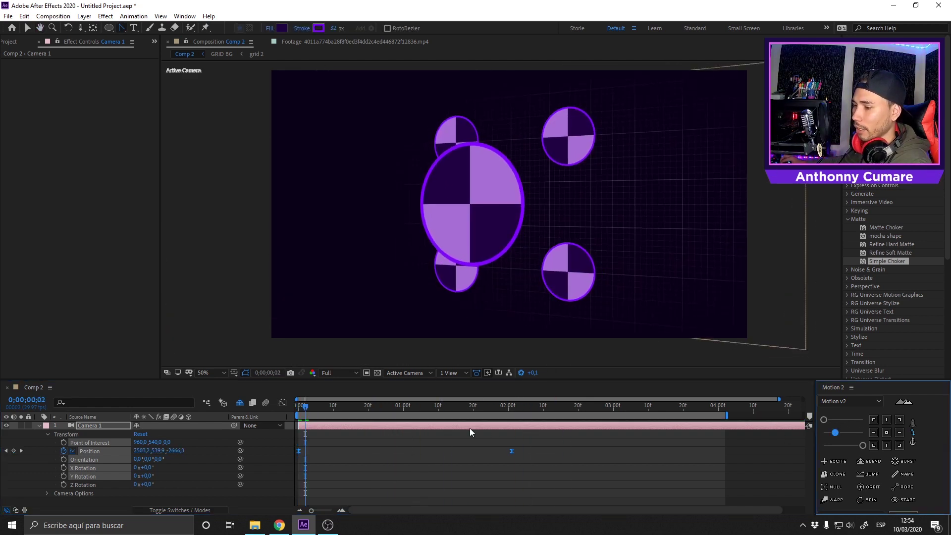
{"action": "left_click", "coordinate": [456, 415]}
{"action": "key", "text": "space"}
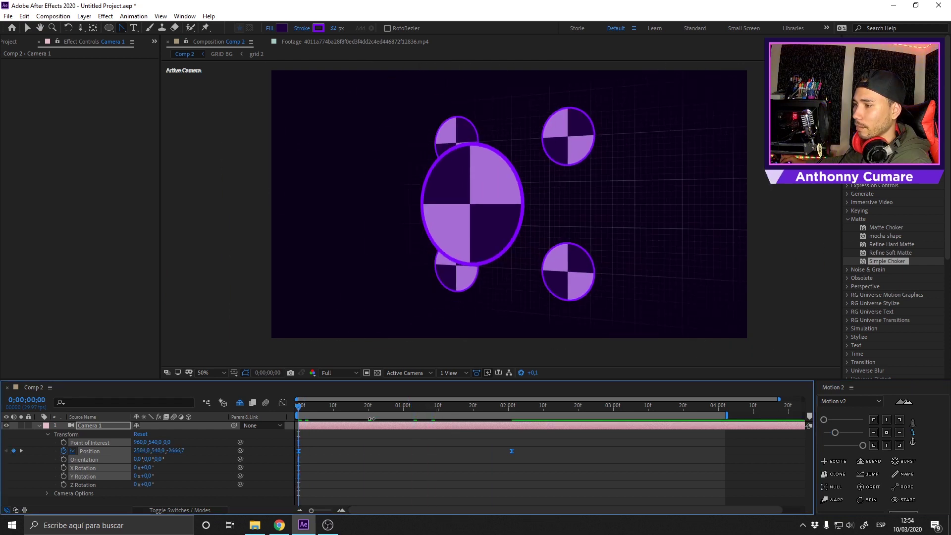
{"action": "key", "text": "space"}
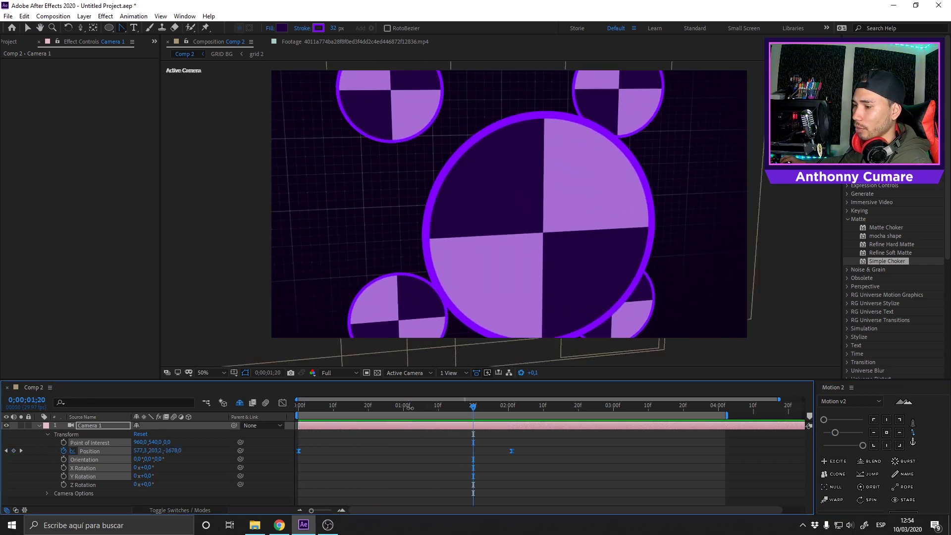
Raise the middle Motion 2 ease slider to about two thirds and preview the camera animation from the first frame.
{"action": "left_click_drag", "start_coordinate": [835, 433], "coordinate": [849, 432]}
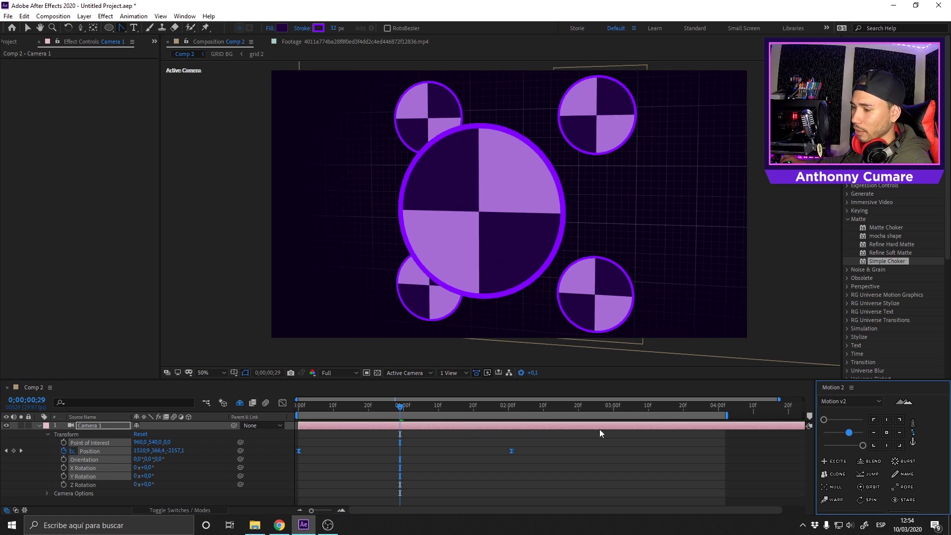
{"action": "left_click", "coordinate": [409, 414]}
{"action": "key", "text": "space"}
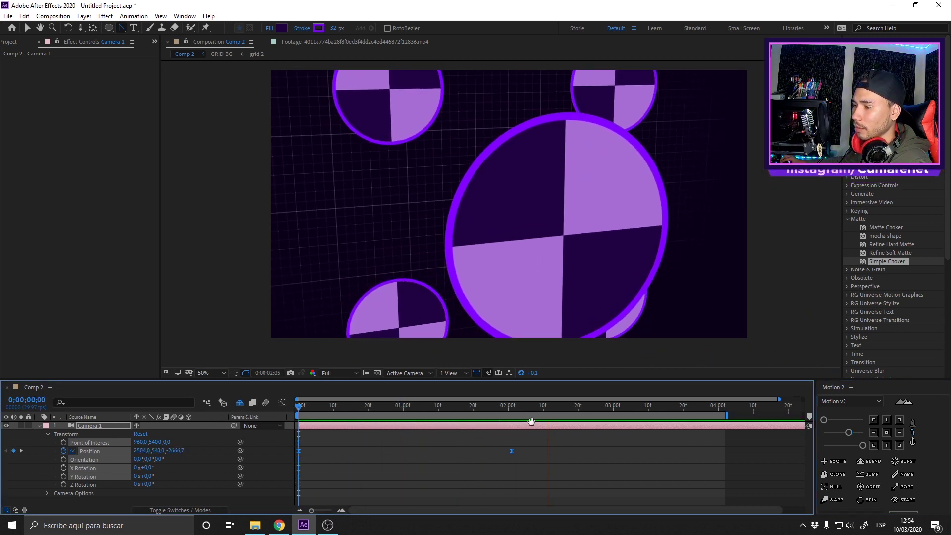
{"action": "key", "text": "space"}
Apply the maximum middle Motion 2 ease to both Position keyframes and preview the resulting camera move from the first frame.
{"action": "left_click", "coordinate": [866, 433]}
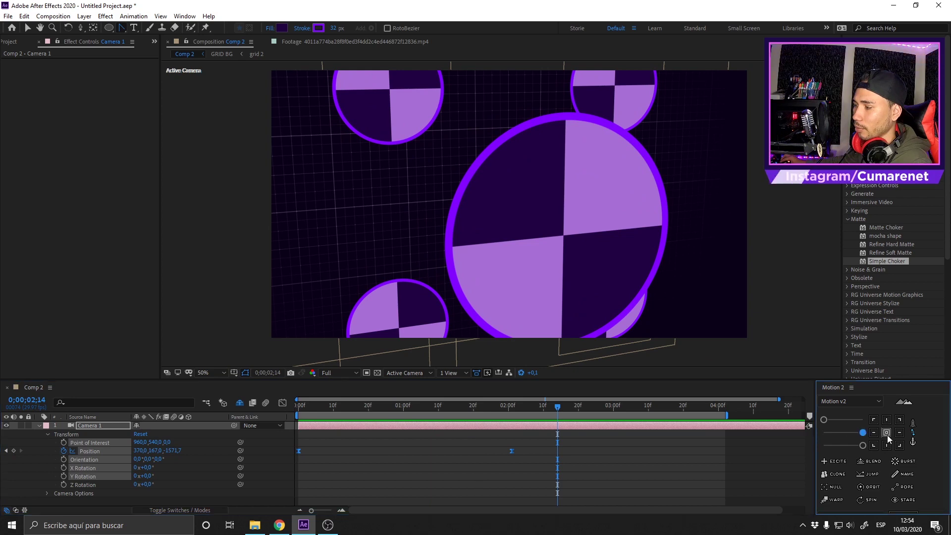
{"action": "left_click", "coordinate": [550, 415]}
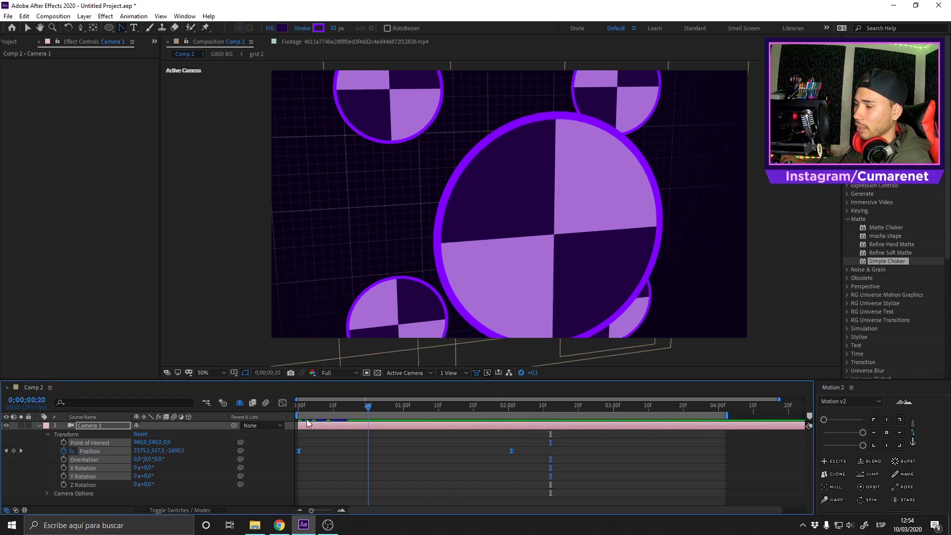
{"action": "key", "text": "Home"}
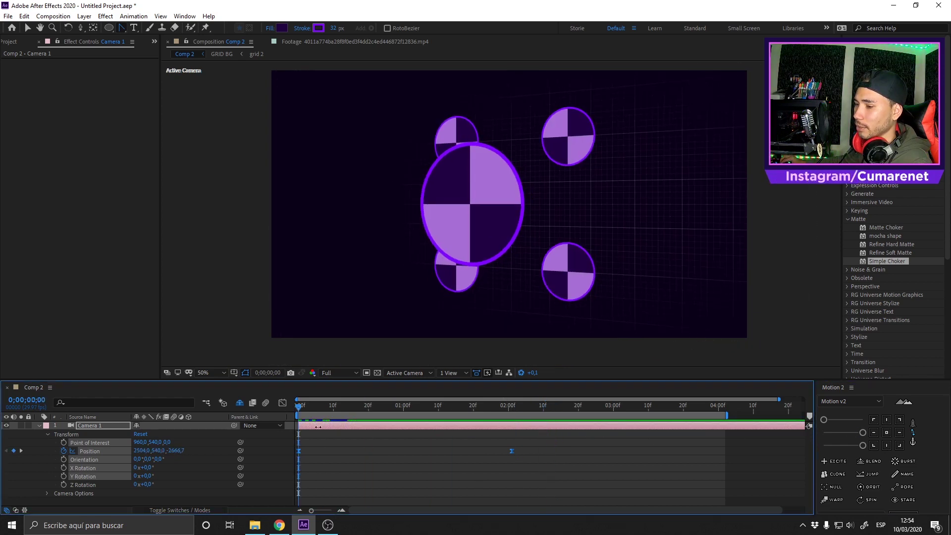
{"action": "key", "text": "space"}
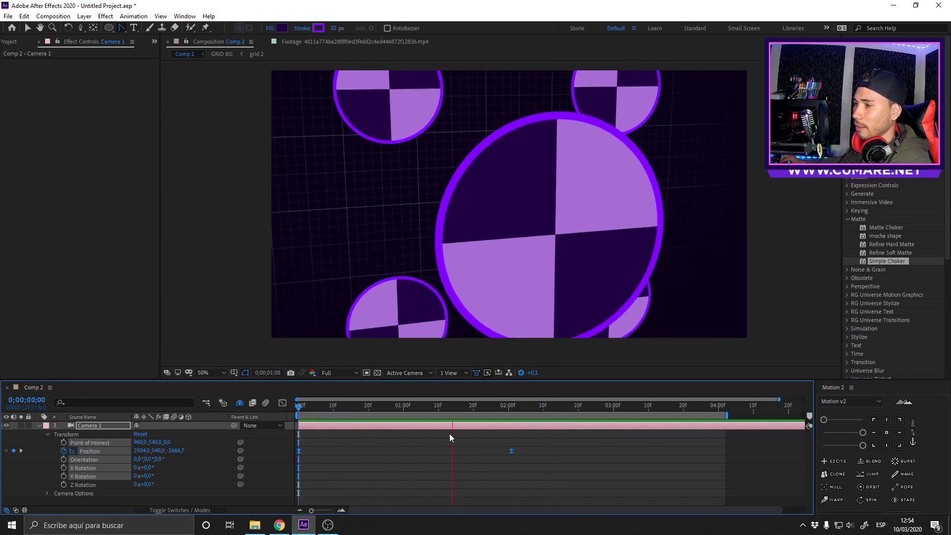
{"action": "key", "text": "space"}
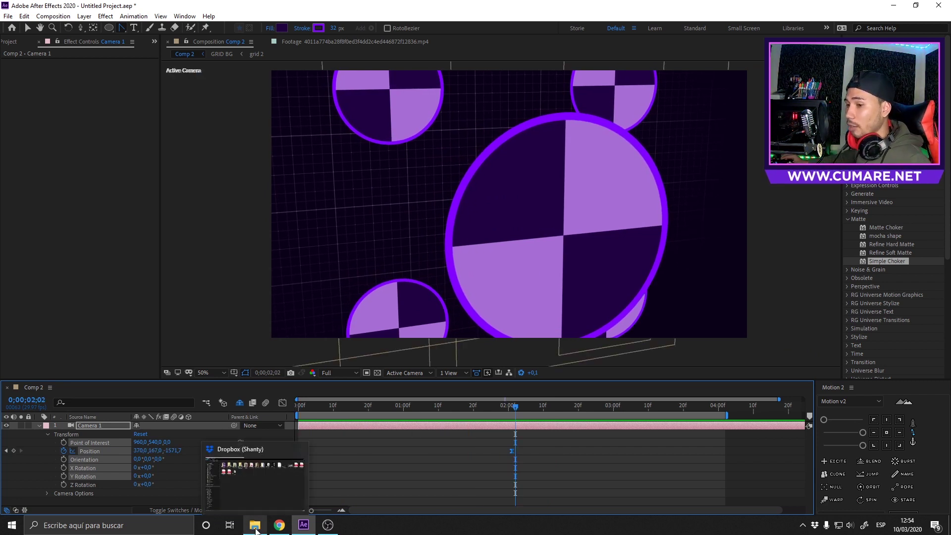
Show the Keyframe Assistant options for the last camera Position keyframe, then return to the Motion 2 panel.
{"action": "right_click", "coordinate": [512, 449]}
{"action": "mouse_move", "coordinate": [540, 445]}
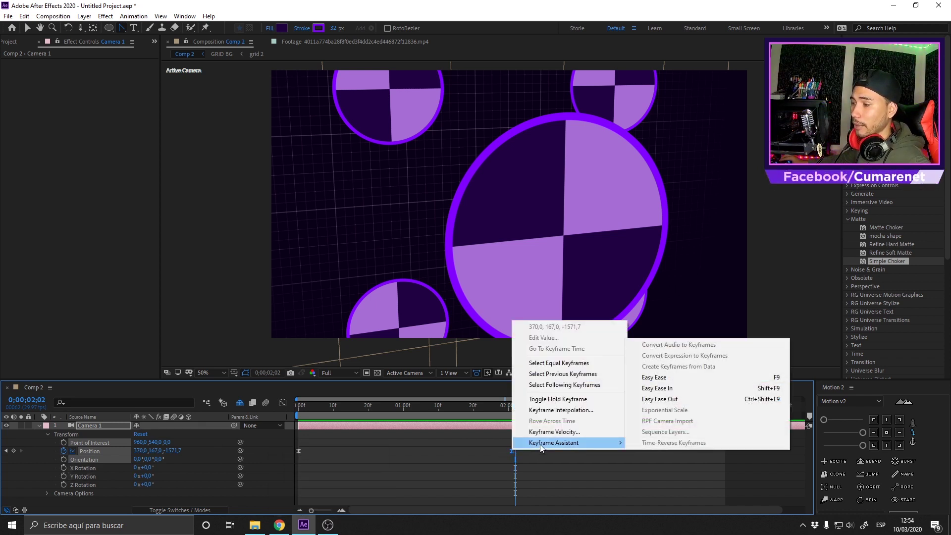
{"action": "left_click", "coordinate": [836, 387]}
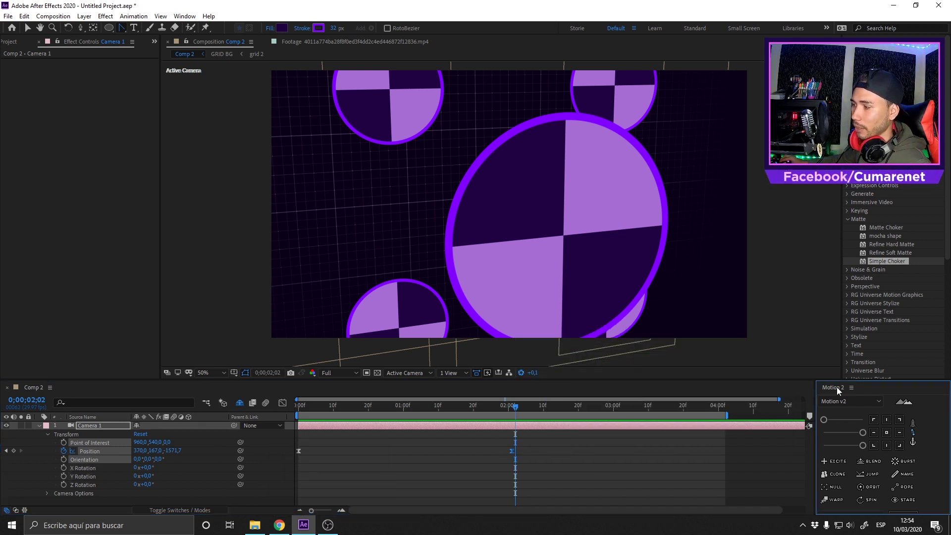
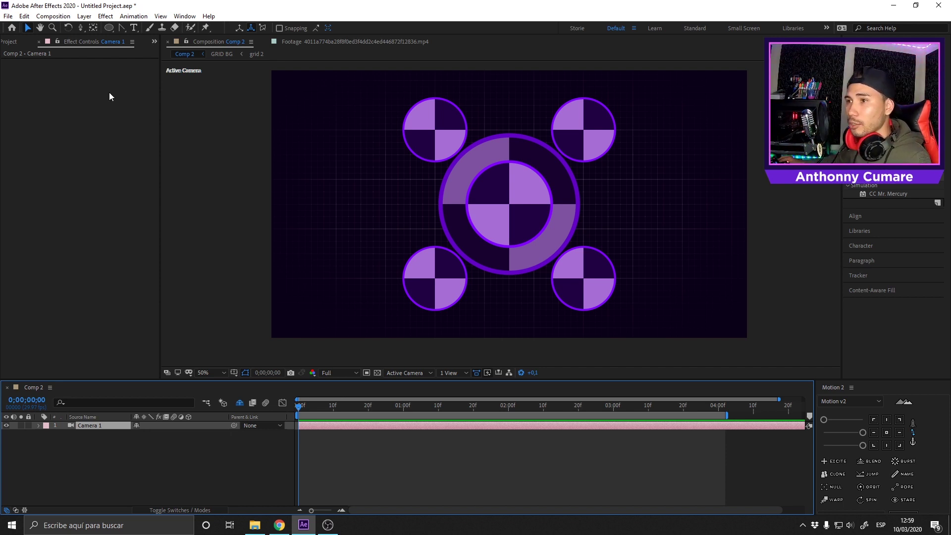
Create an orbit null for Camera 1 and select the new null layer.
{"action": "left_click", "coordinate": [84, 15]}
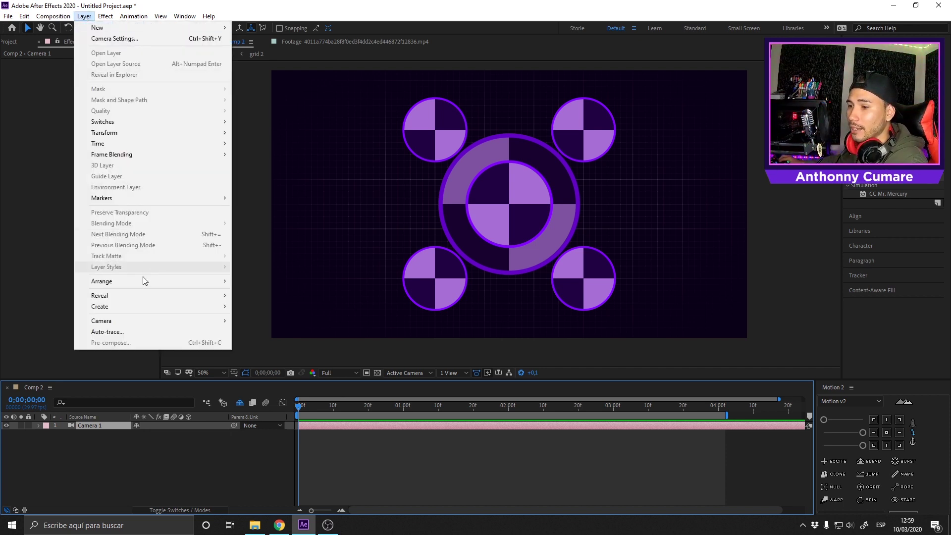
{"action": "mouse_move", "coordinate": [145, 321]}
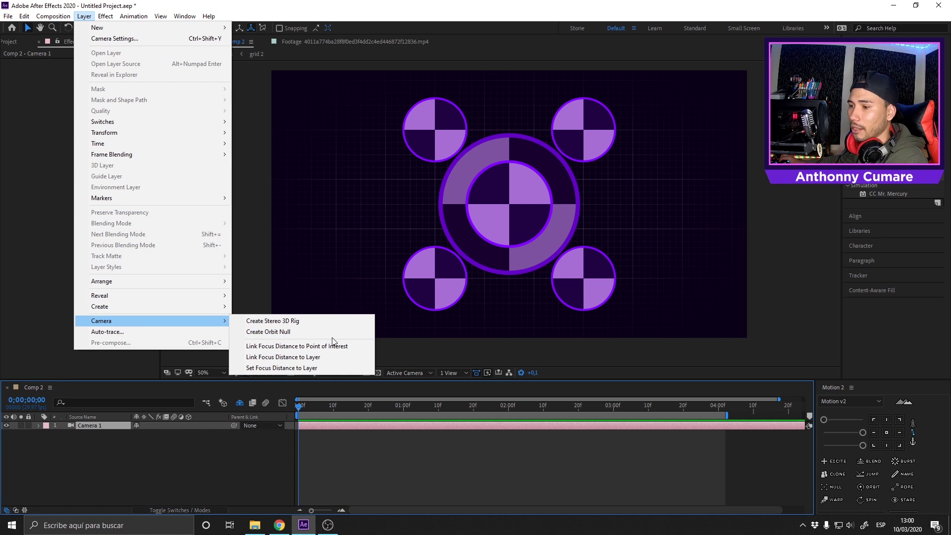
{"action": "left_click", "coordinate": [289, 330]}
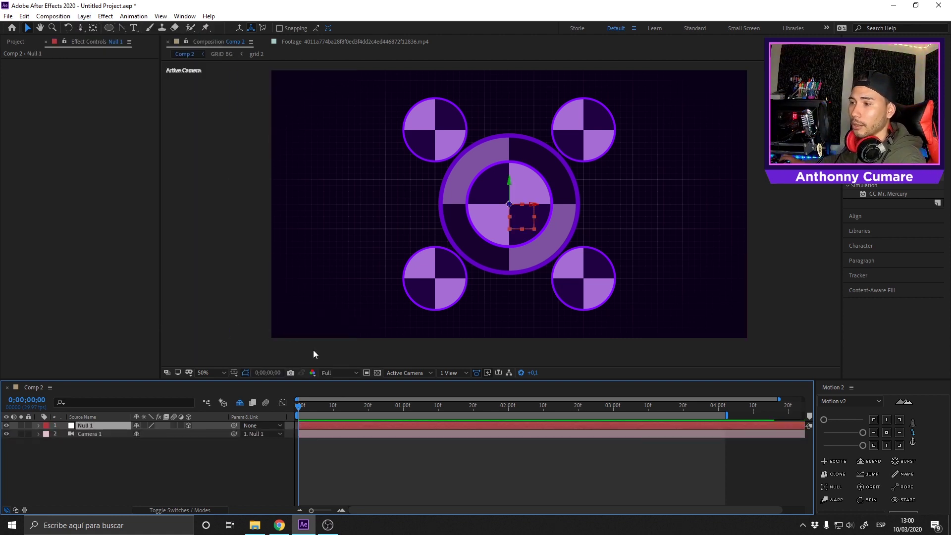
{"action": "left_click", "coordinate": [103, 434]}
{"action": "left_click", "coordinate": [96, 426]}
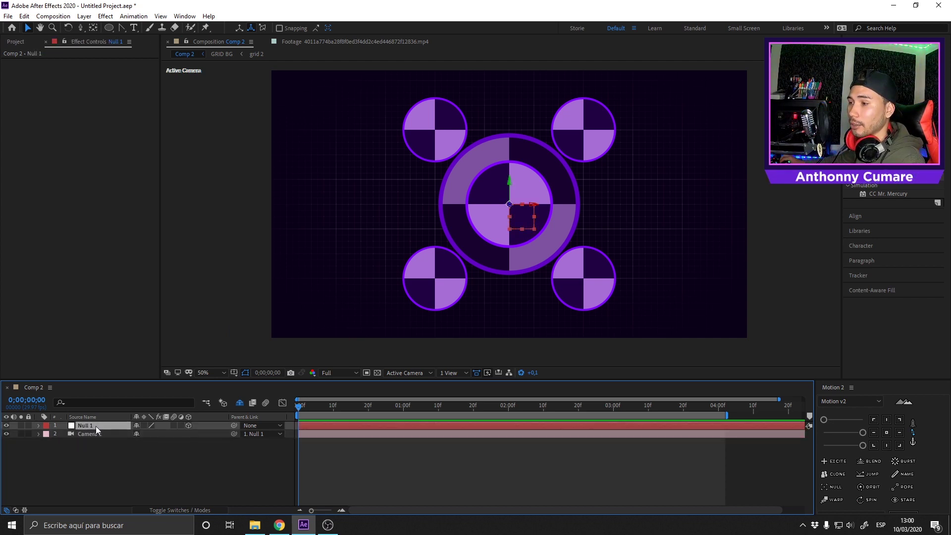
Add a Z Rotation keyframe to Camera 1 at the first frame and rotate the camera about Z at 0;00;03;00.
{"action": "left_click", "coordinate": [38, 433]}
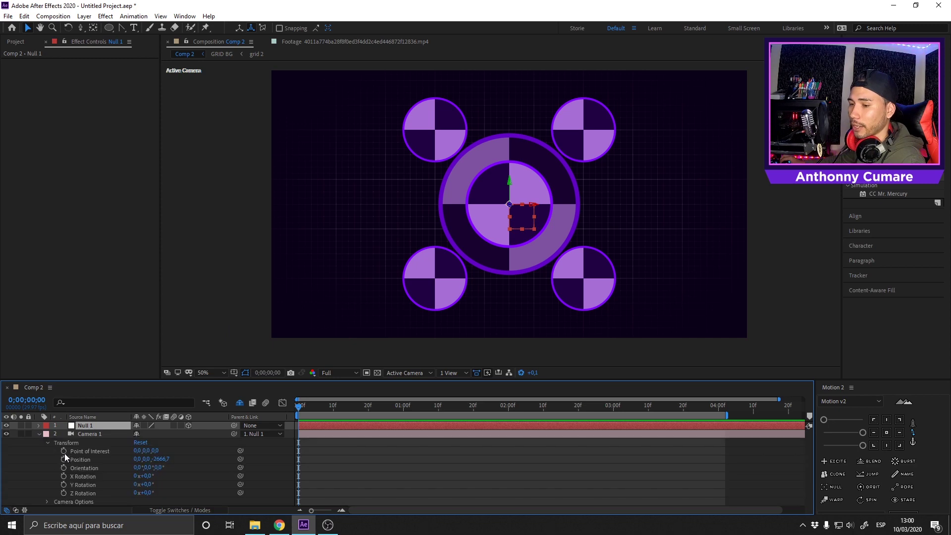
{"action": "left_click_drag", "start_coordinate": [148, 493], "coordinate": [162, 490]}
{"action": "key", "text": "ctrl+z"}
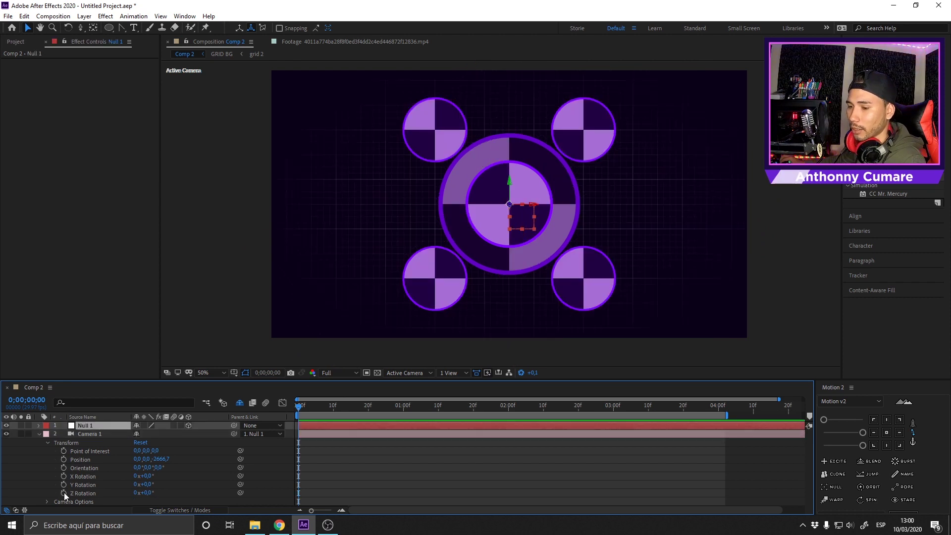
{"action": "left_click", "coordinate": [64, 493]}
{"action": "left_click_drag", "start_coordinate": [368, 414], "coordinate": [603, 413]}
{"action": "left_click_drag", "start_coordinate": [162, 493], "coordinate": [163, 490]}
Set the Z Rotation of the Null 1 layer to 22° at 0;00;03;00.
{"action": "left_click", "coordinate": [38, 425]}
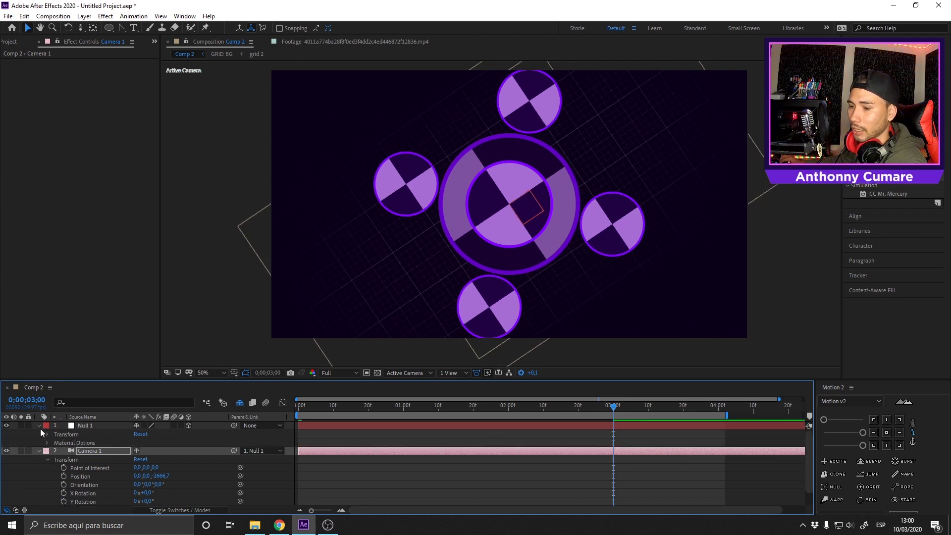
{"action": "left_click", "coordinate": [80, 426]}
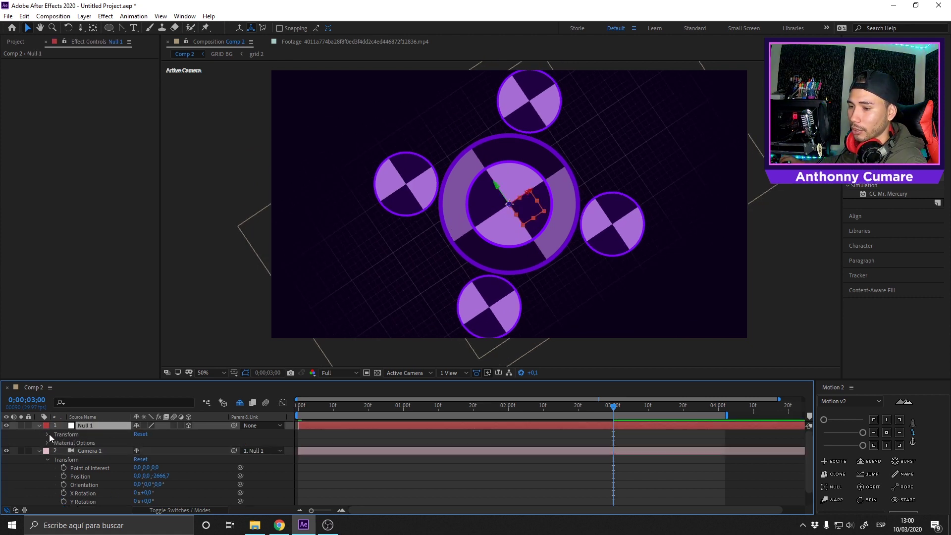
{"action": "left_click", "coordinate": [47, 434]}
{"action": "scroll", "coordinate": [124, 471], "scroll_direction": "down", "scroll_amount": 1}
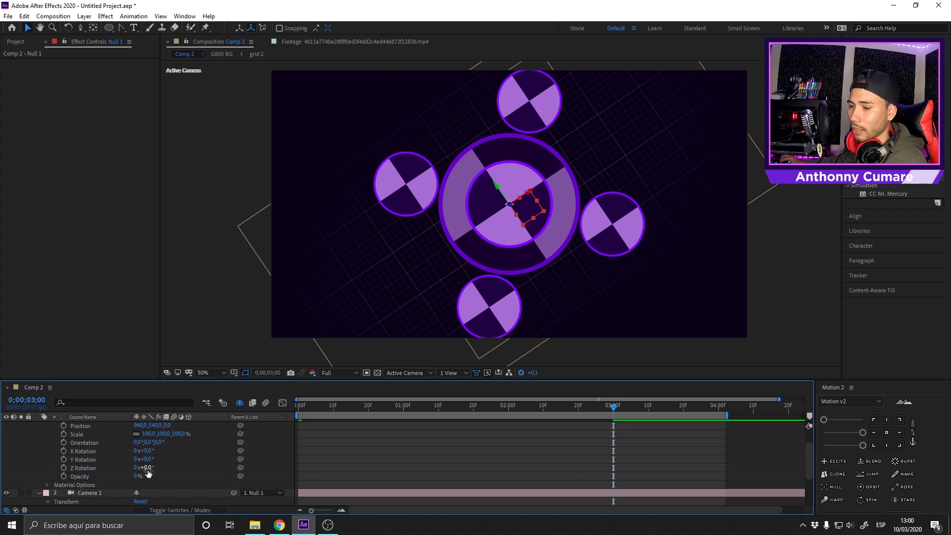
{"action": "left_click_drag", "start_coordinate": [149, 469], "coordinate": [159, 464]}
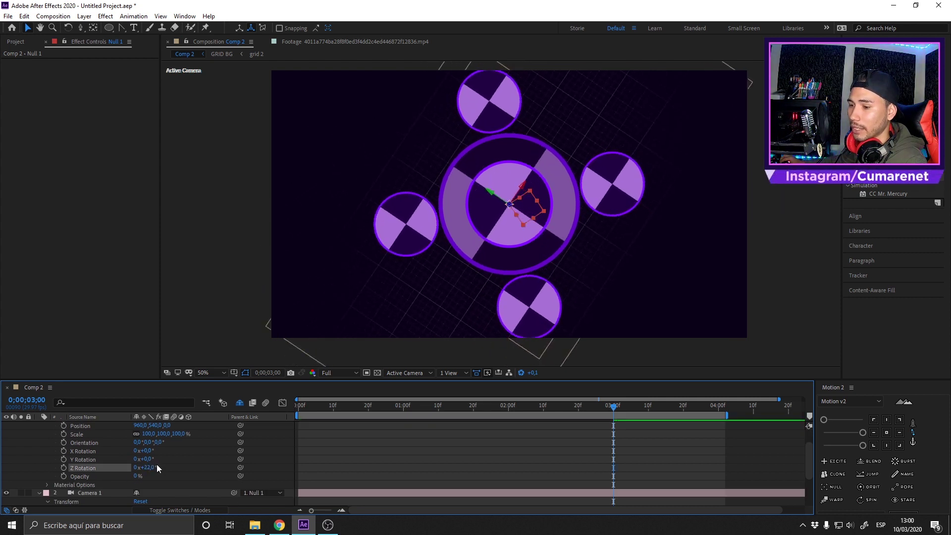
Undo the null's last Z Rotation change and keyframe the Null 1 Y Rotation at 20° on the first frame.
{"action": "key", "text": "ctrl+z"}
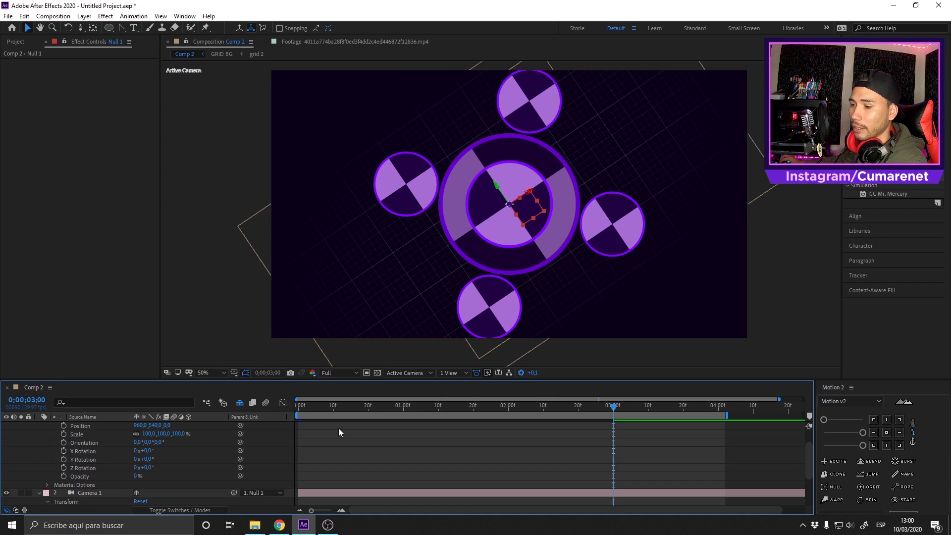
{"action": "left_click_drag", "start_coordinate": [323, 404], "coordinate": [248, 406]}
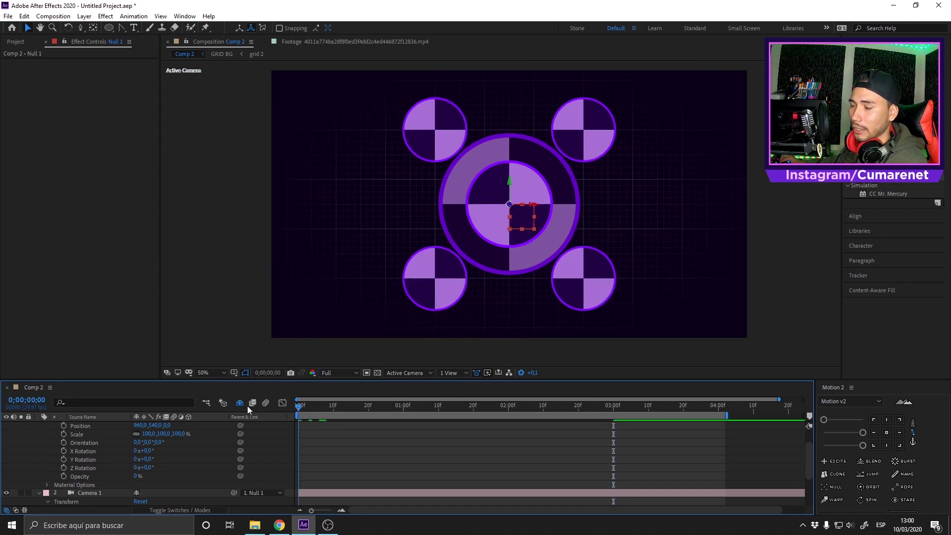
{"action": "scroll", "coordinate": [163, 458], "scroll_direction": "down", "scroll_amount": 3}
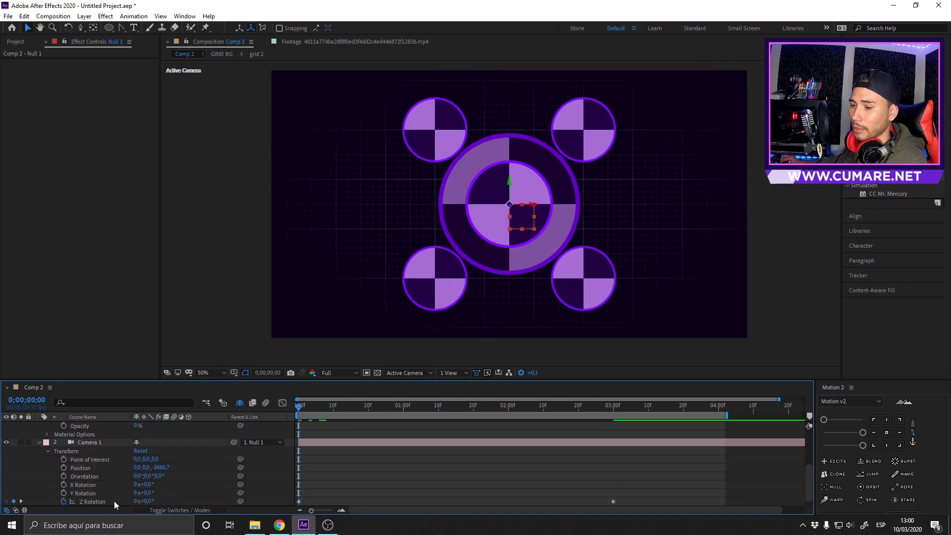
{"action": "scroll", "coordinate": [156, 490], "scroll_direction": "up", "scroll_amount": 2}
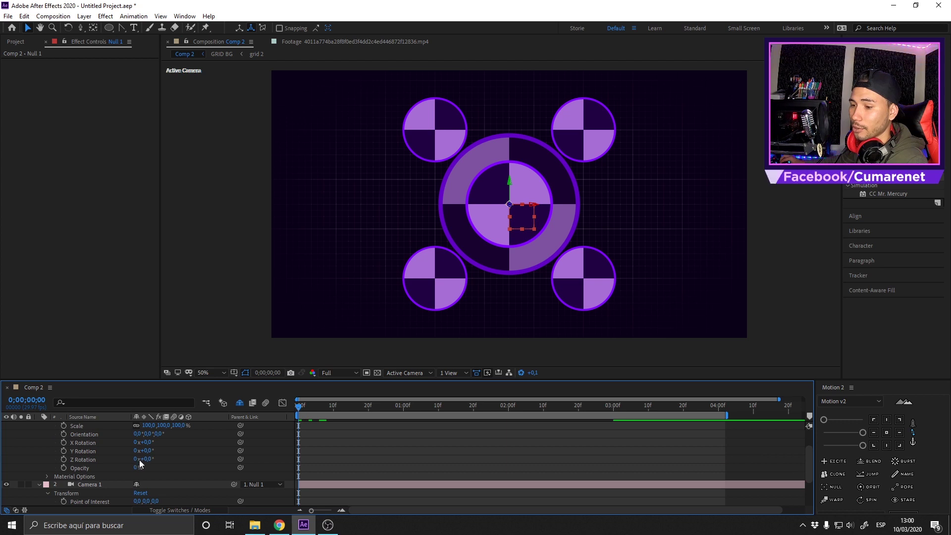
{"action": "left_click_drag", "start_coordinate": [149, 451], "coordinate": [160, 449]}
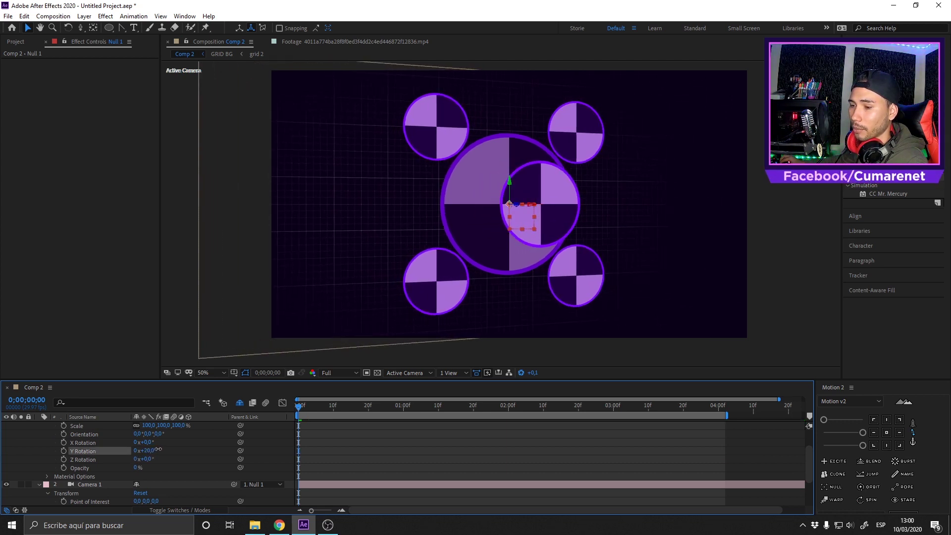
{"action": "left_click", "coordinate": [64, 451]}
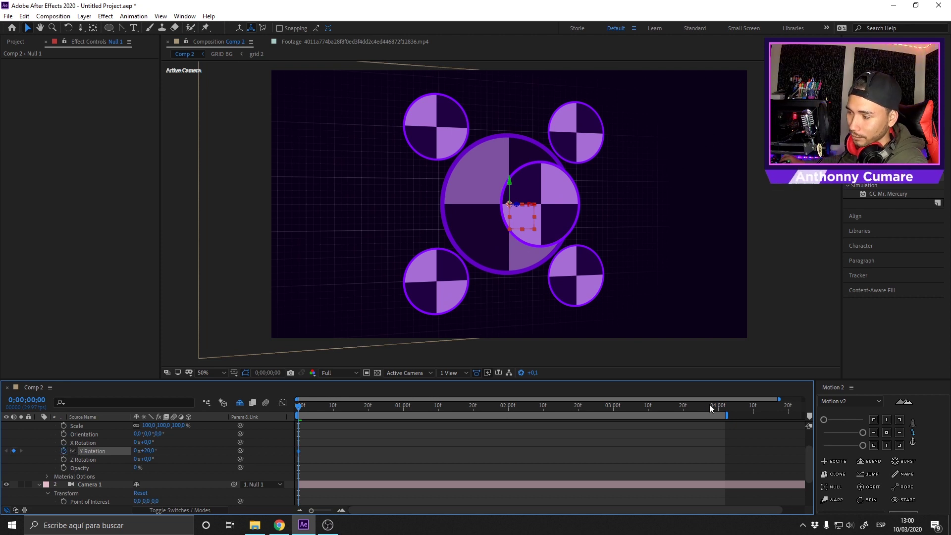
Set the Y Rotation of Null 1 to 35° at 0;00;04;01.
{"action": "left_click", "coordinate": [721, 405]}
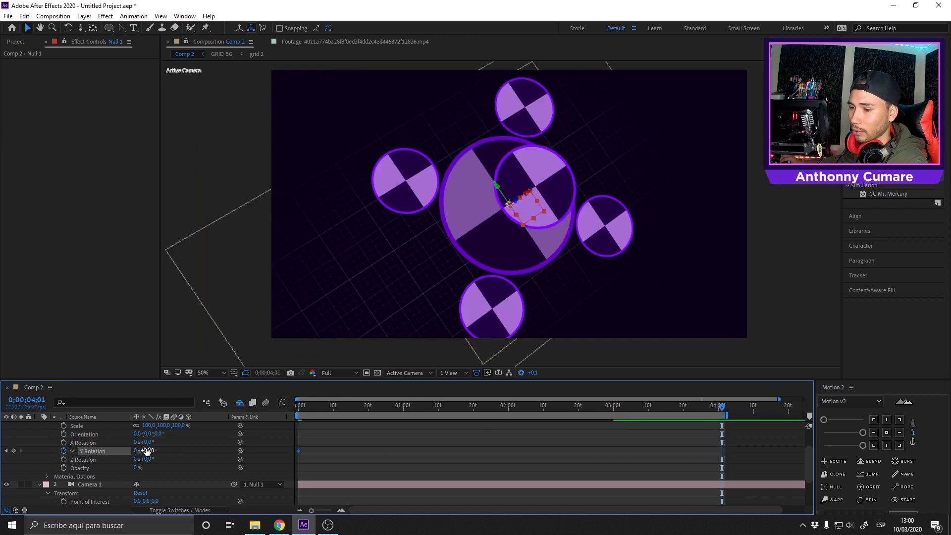
{"action": "left_click_drag", "start_coordinate": [147, 451], "coordinate": [150, 449]}
{"action": "scroll", "coordinate": [150, 451], "scroll_direction": "up", "scroll_amount": 2}
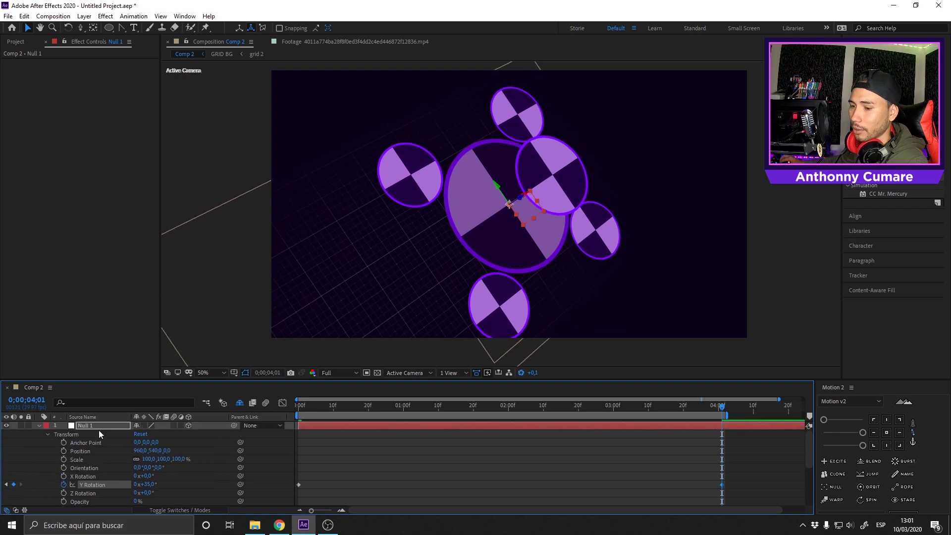
Change the type of Camera 1 to One-Node Camera in its camera settings.
{"action": "scroll", "coordinate": [99, 436], "scroll_direction": "down", "scroll_amount": 3}
{"action": "double_click", "coordinate": [90, 443]}
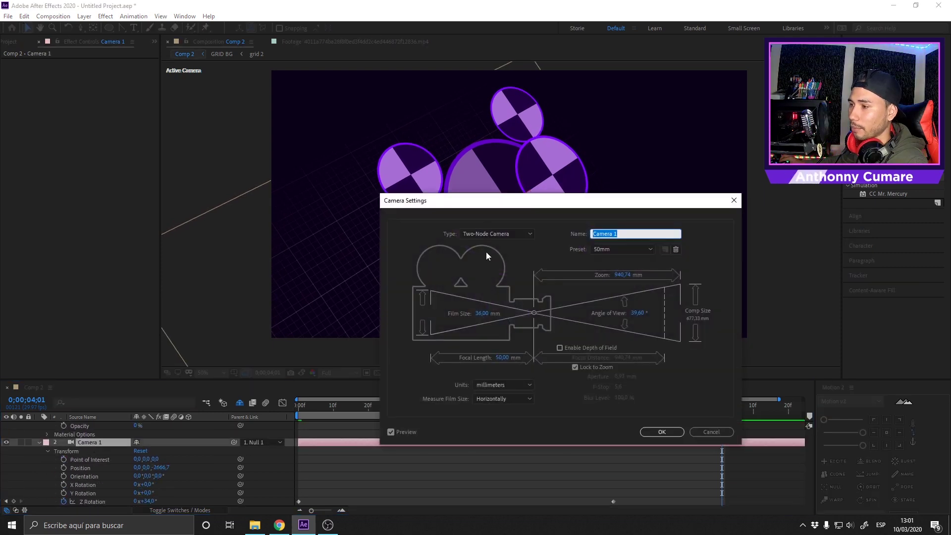
{"action": "left_click", "coordinate": [494, 235]}
{"action": "left_click", "coordinate": [491, 246]}
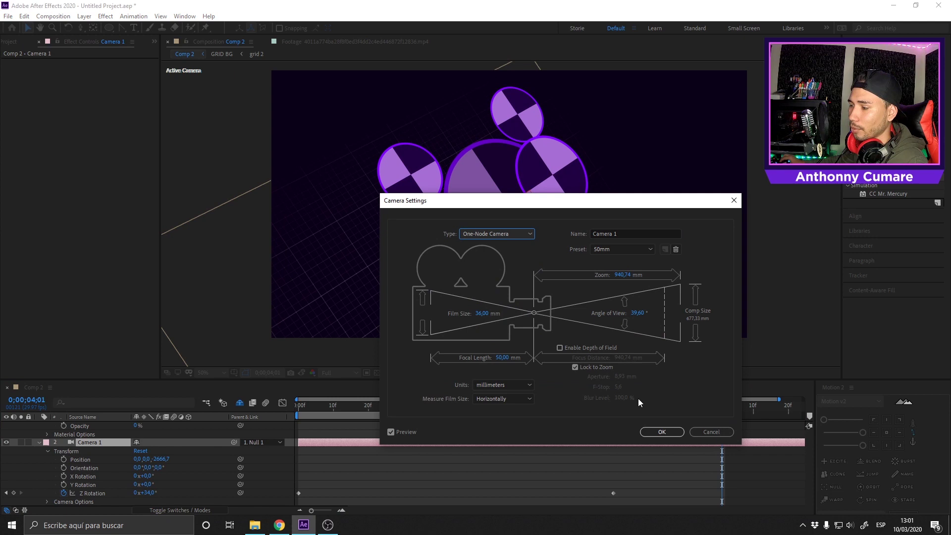
{"action": "left_click", "coordinate": [659, 431]}
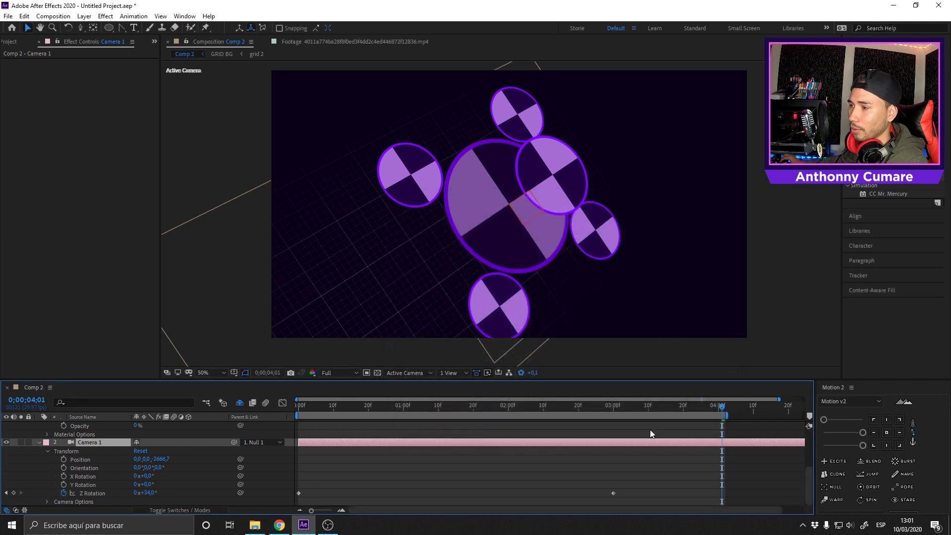
Preview the combined camera and null rotation from the first frame.
{"action": "left_click", "coordinate": [299, 405]}
{"action": "key", "text": "space"}
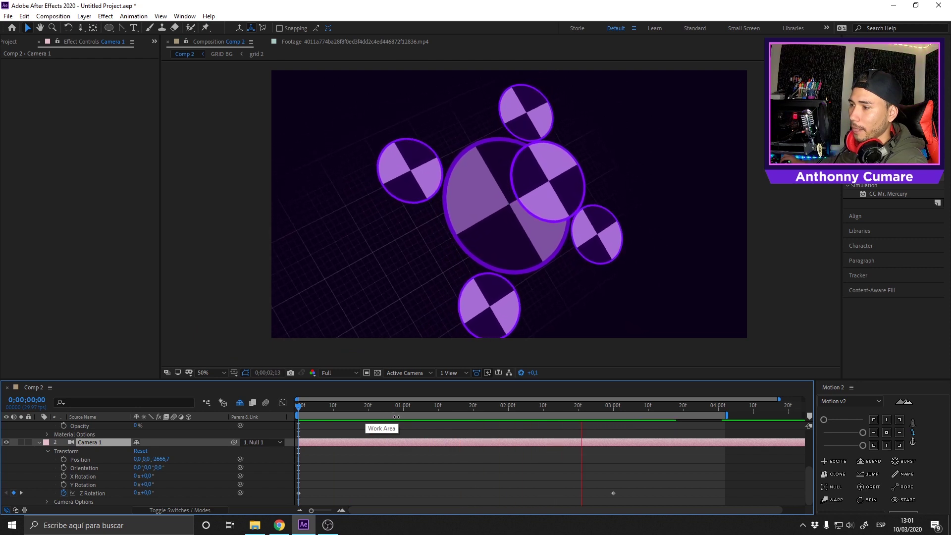
{"action": "key", "text": "space"}
Examine the Null 1 Y Rotation and Camera 1 Z Rotation keyframes and replay their combined motion from the start.
{"action": "scroll", "coordinate": [113, 455], "scroll_direction": "up", "scroll_amount": 3}
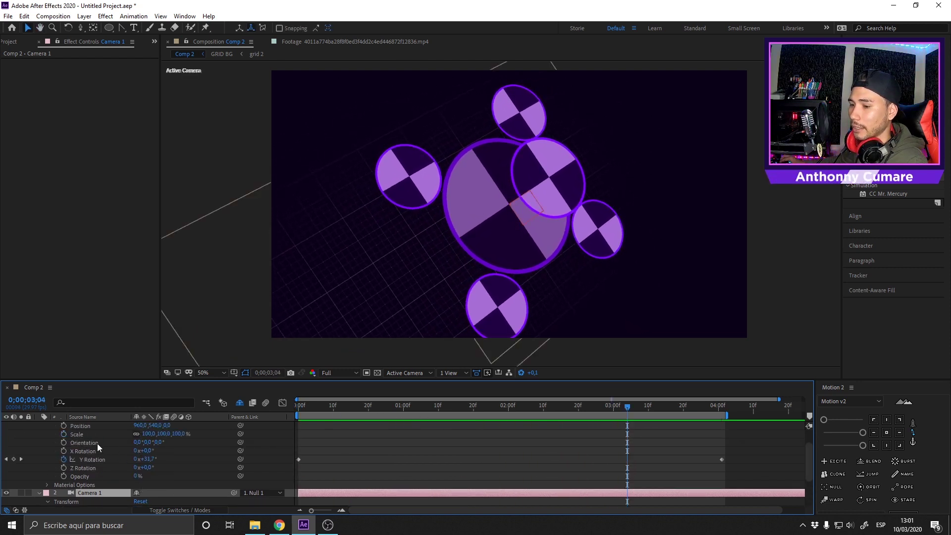
{"action": "scroll", "coordinate": [97, 444], "scroll_direction": "up", "scroll_amount": 2}
{"action": "left_click", "coordinate": [85, 425]}
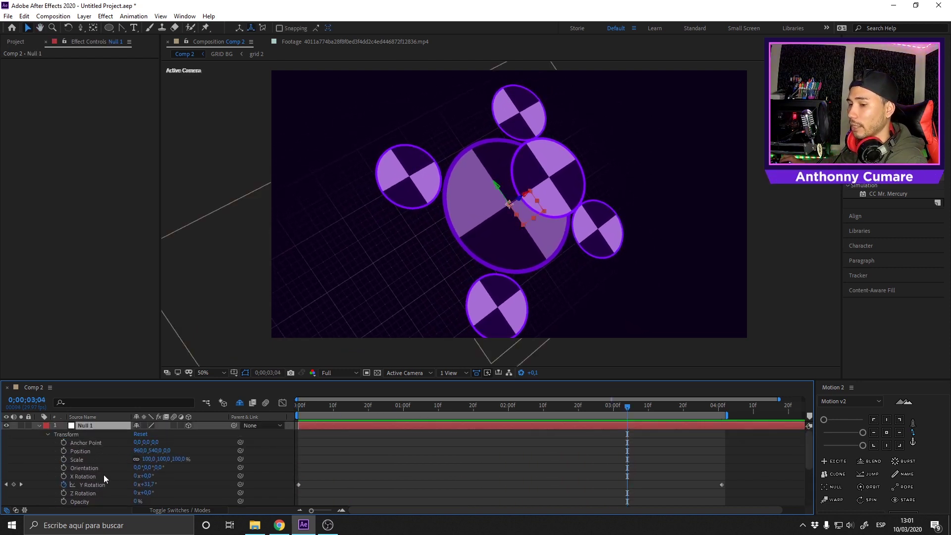
{"action": "scroll", "coordinate": [110, 482], "scroll_direction": "down", "scroll_amount": 2}
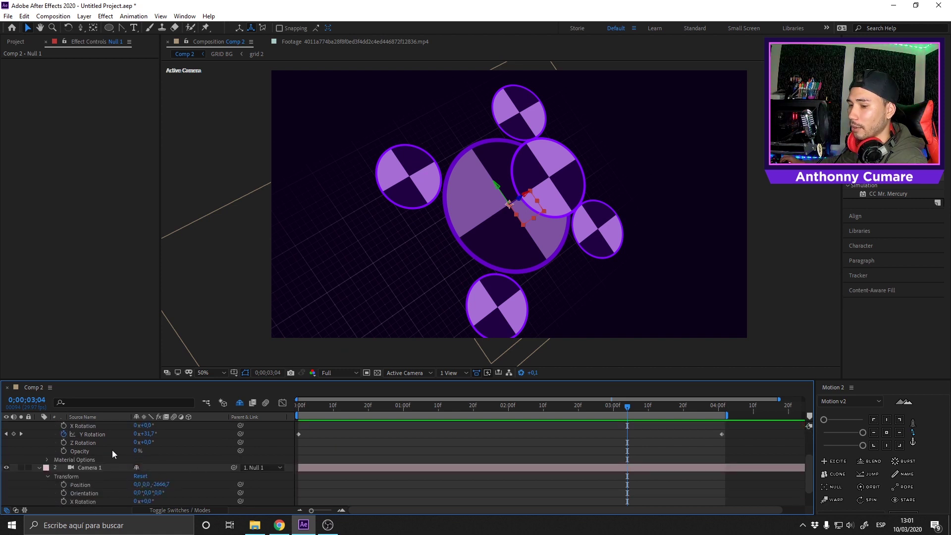
{"action": "scroll", "coordinate": [99, 462], "scroll_direction": "down", "scroll_amount": 1}
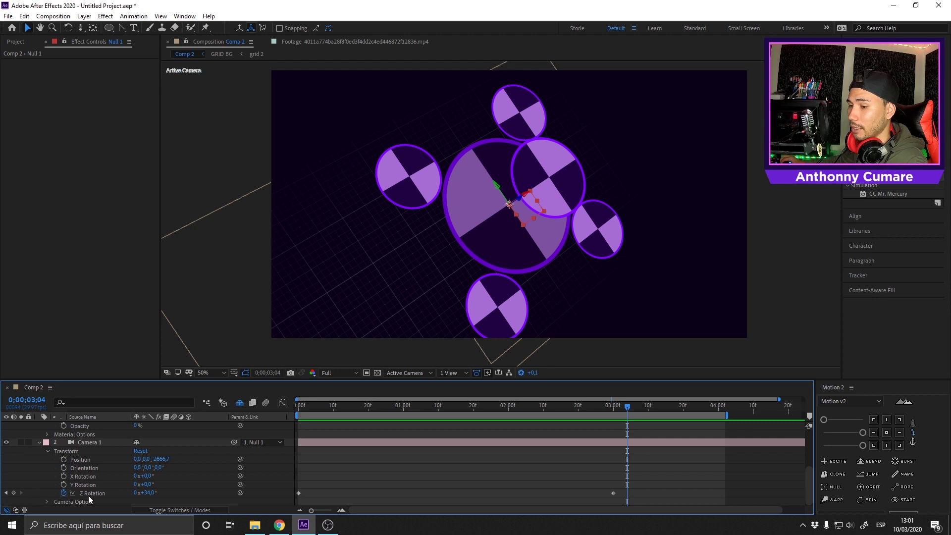
{"action": "left_click_drag", "start_coordinate": [336, 406], "coordinate": [260, 412]}
{"action": "key", "text": "space"}
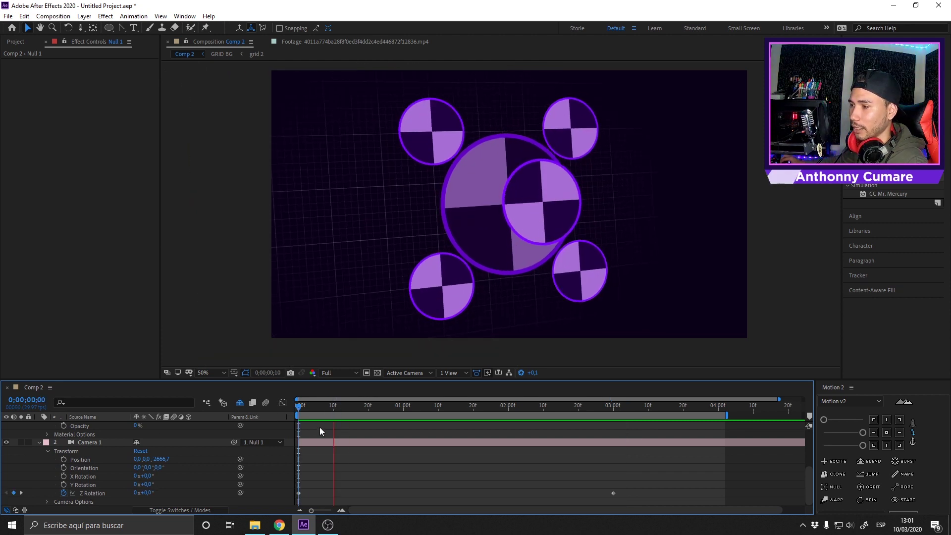
{"action": "key", "text": "space"}
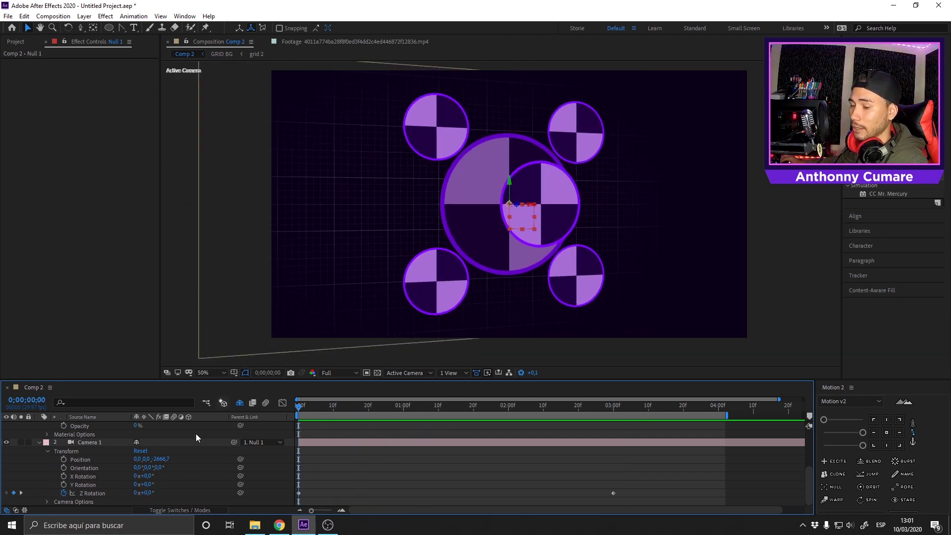
{"action": "scroll", "coordinate": [146, 452], "scroll_direction": "up", "scroll_amount": 2}
{"action": "scroll", "coordinate": [145, 452], "scroll_direction": "down", "scroll_amount": 1}
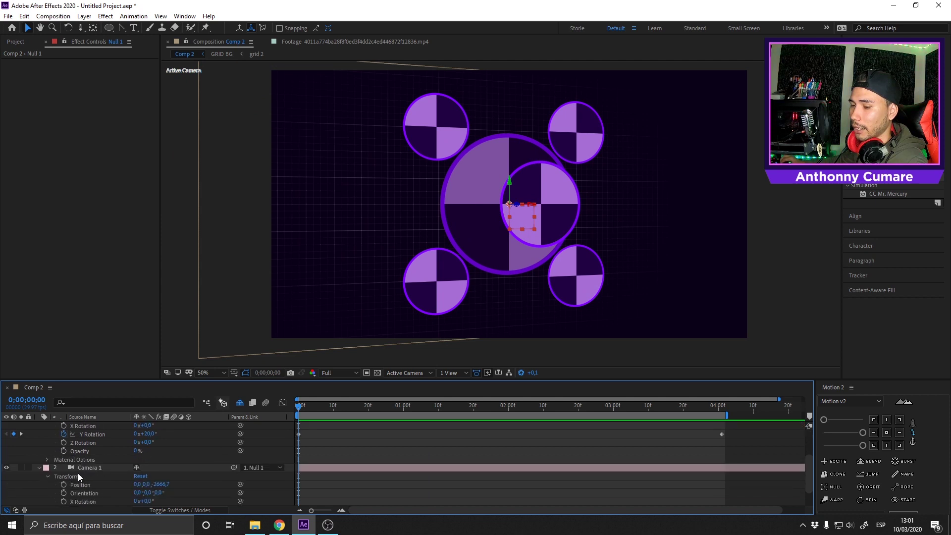
{"action": "scroll", "coordinate": [94, 473], "scroll_direction": "up", "scroll_amount": 2}
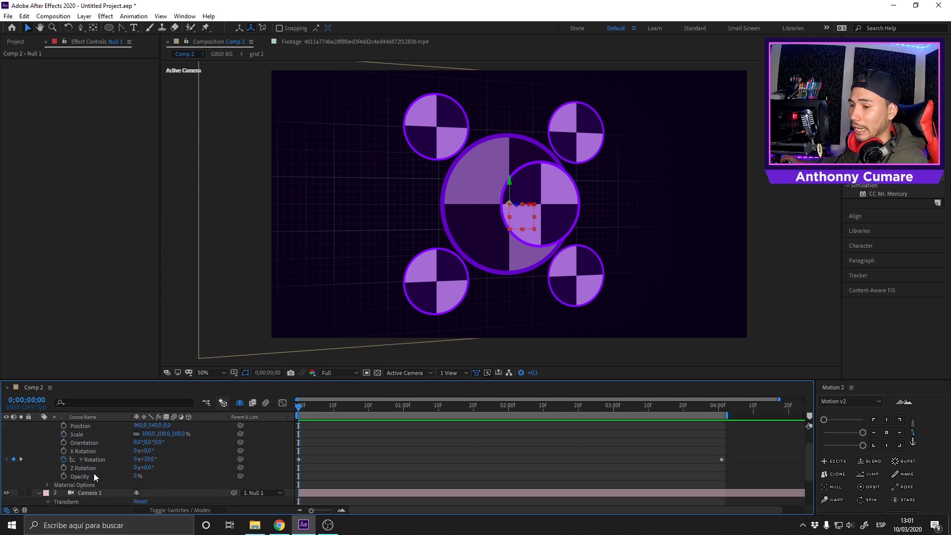
{"action": "scroll", "coordinate": [101, 458], "scroll_direction": "down", "scroll_amount": 2}
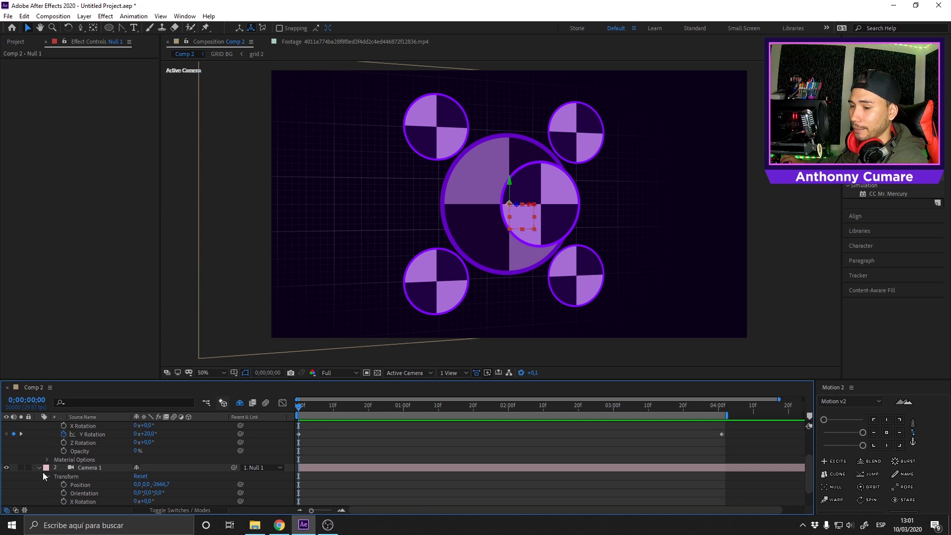
Remove the Z Rotation animation from Camera 1 at the first frame.
{"action": "left_click", "coordinate": [85, 468]}
{"action": "scroll", "coordinate": [141, 487], "scroll_direction": "down", "scroll_amount": 1}
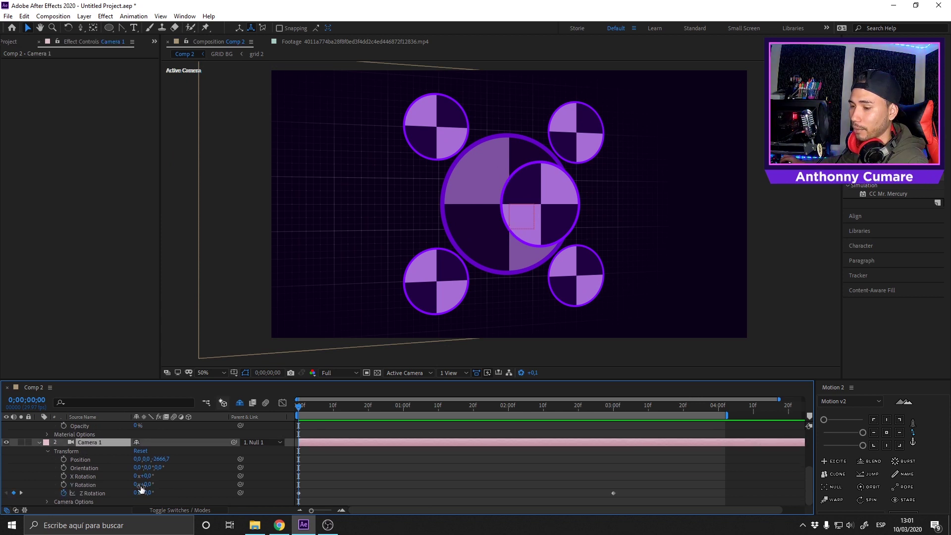
{"action": "left_click", "coordinate": [63, 493]}
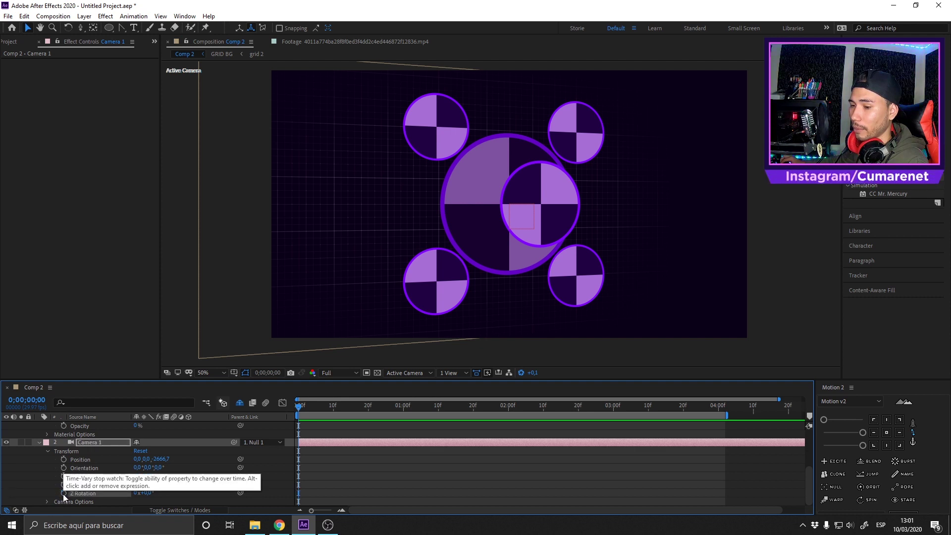
Add the expression wiggle(5,25) to the Position of Camera 1 and preview the shake.
{"action": "left_click", "coordinate": [76, 460]}
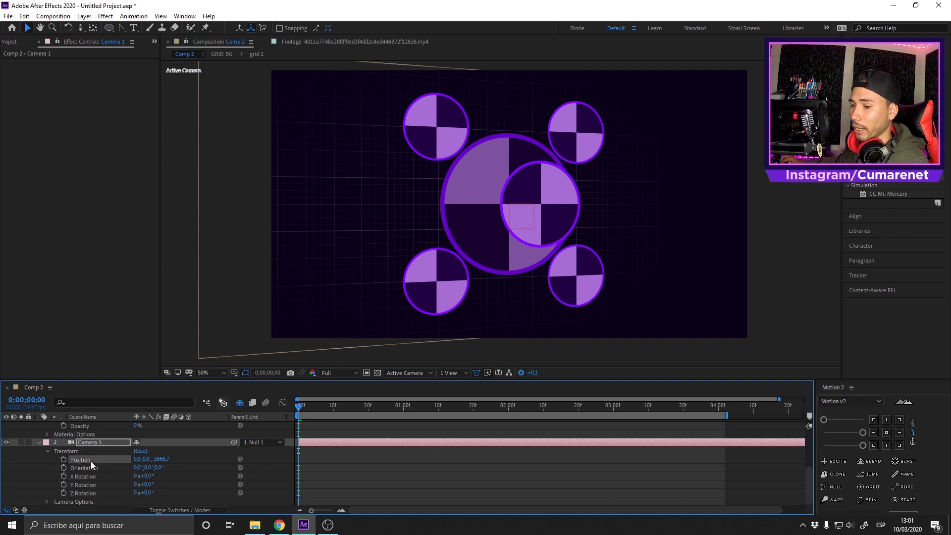
{"action": "left_click", "coordinate": [64, 459], "text": "alt"}
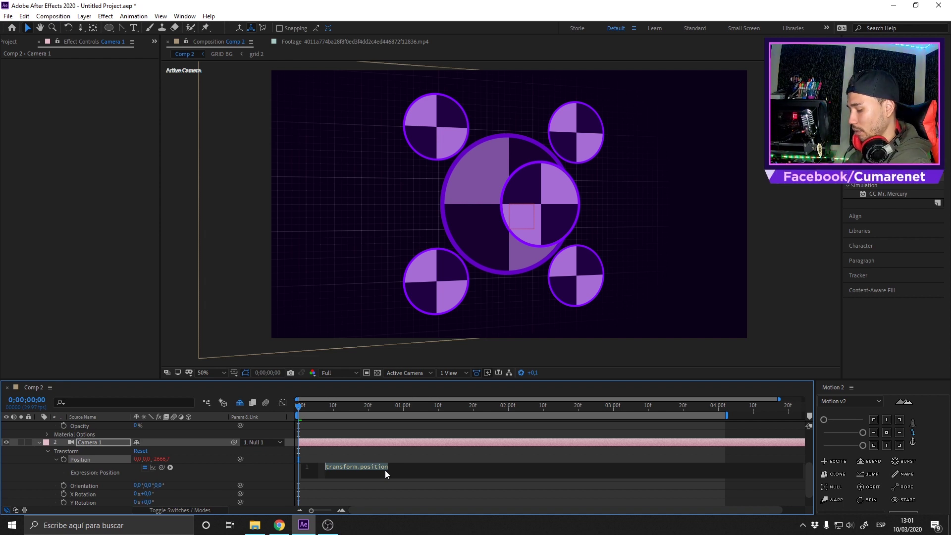
{"action": "type", "text": "wi"}
{"action": "key", "text": "Down"}
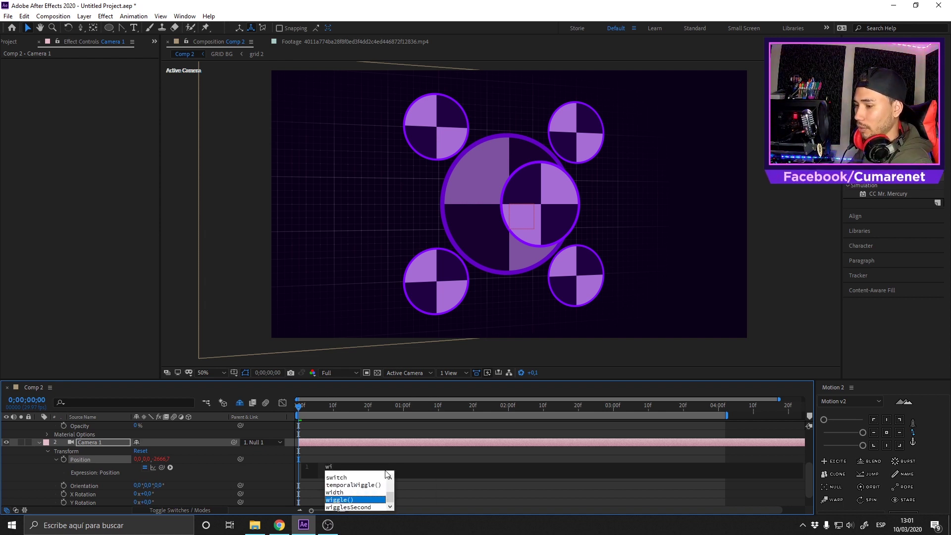
{"action": "key", "text": "Return"}
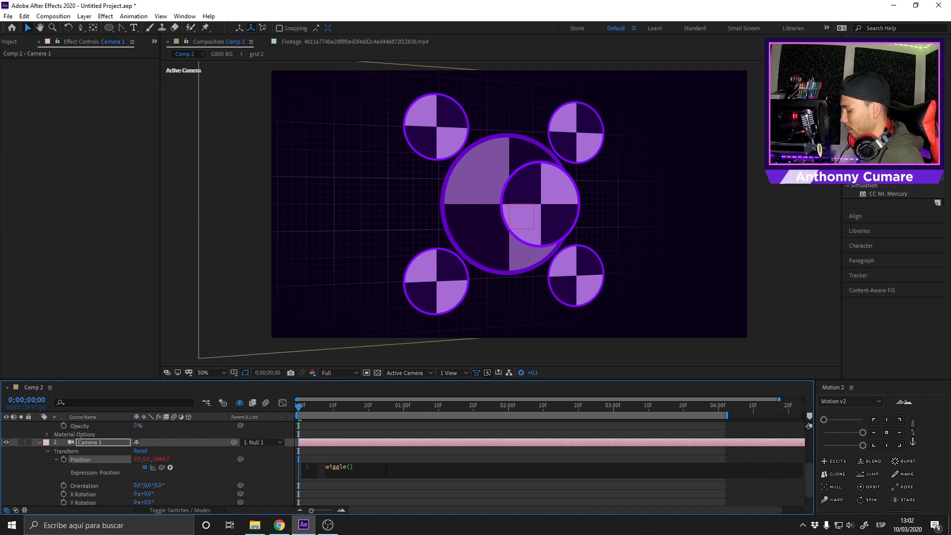
{"action": "type", "text": "5"}
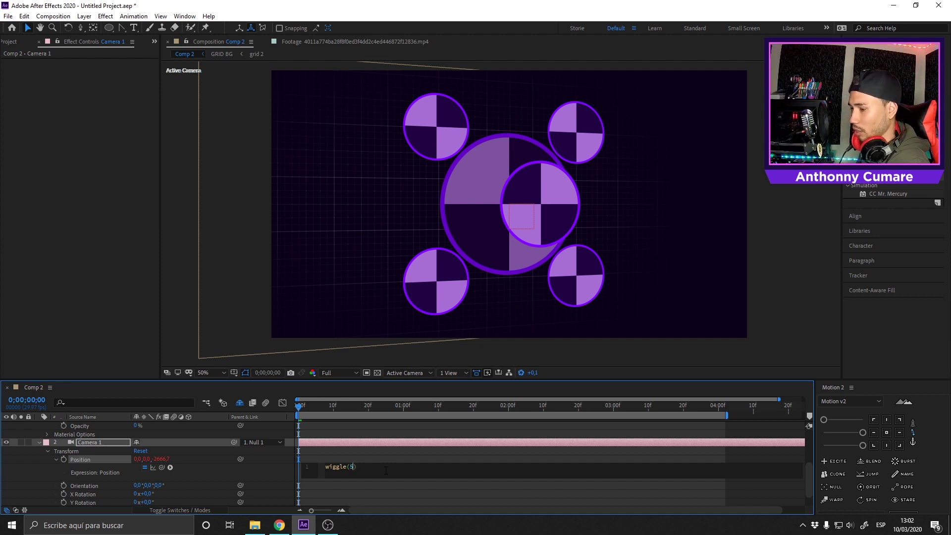
{"action": "type", "text": ","}
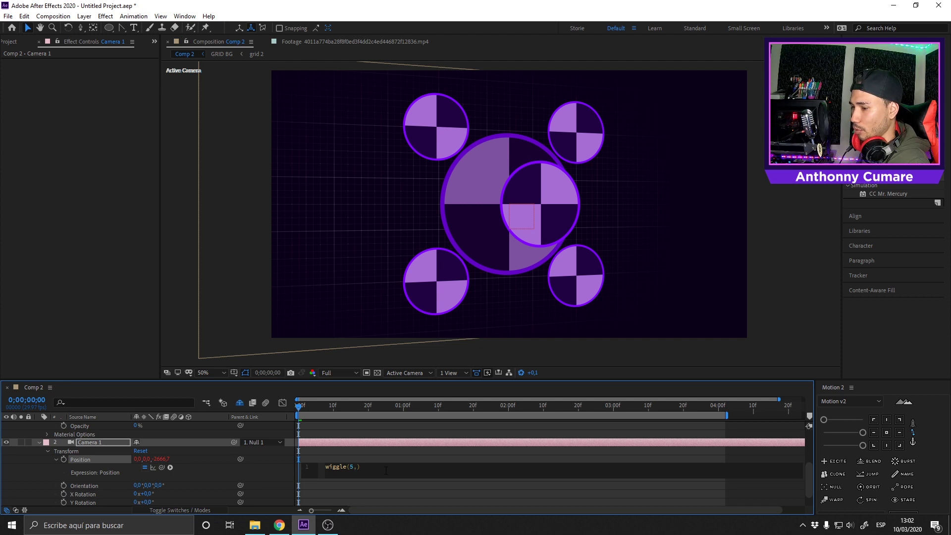
{"action": "type", "text": "25"}
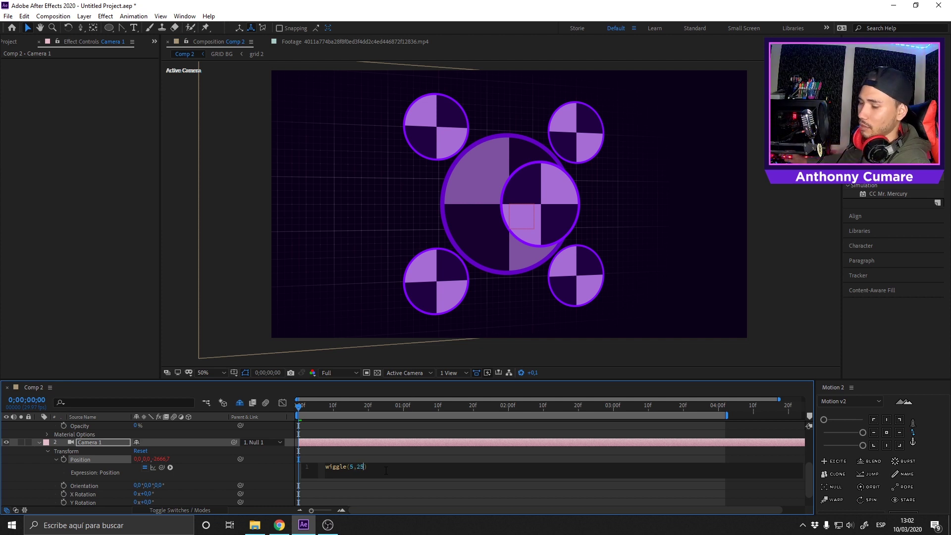
{"action": "left_click", "coordinate": [286, 462]}
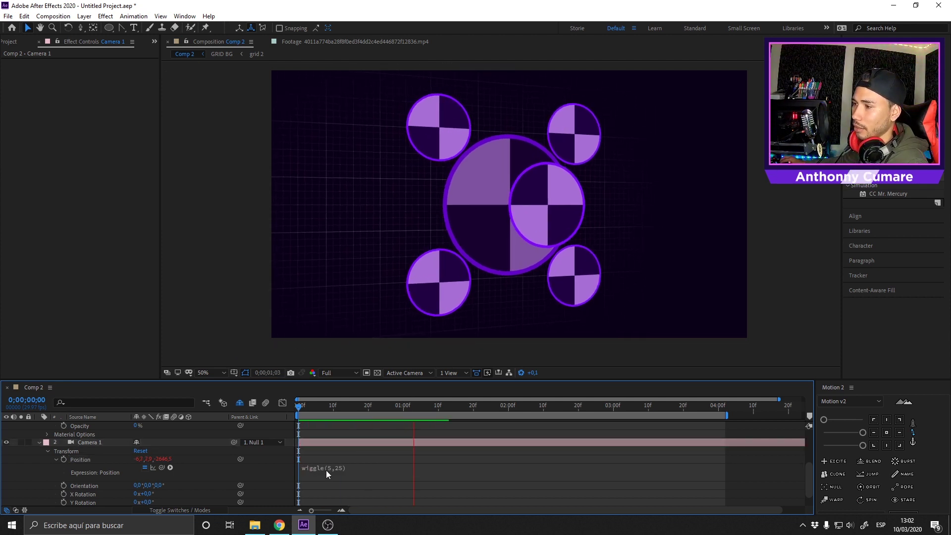
Change the Camera 1 Position expression to wiggle(1,100) and preview the motion from the first frame.
{"action": "left_click", "coordinate": [340, 468]}
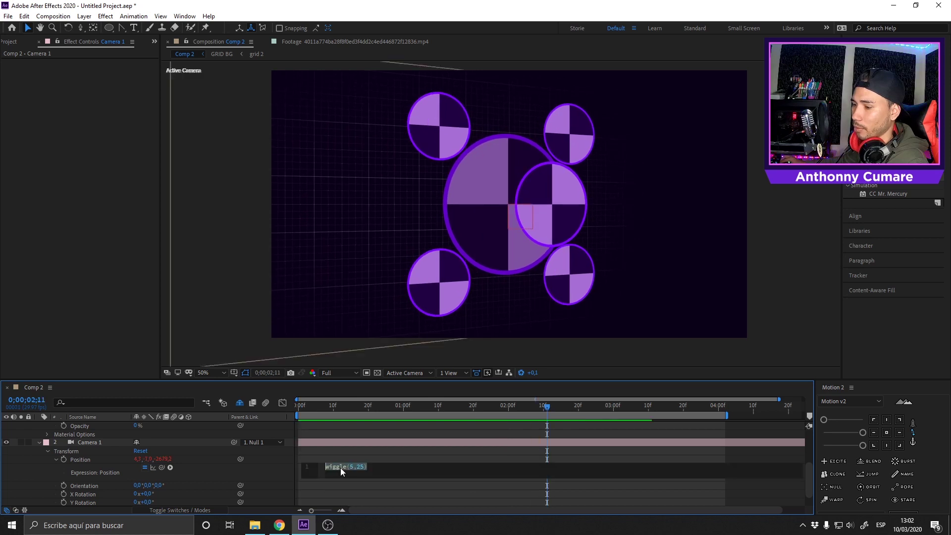
{"action": "left_click", "coordinate": [358, 467]}
{"action": "left_click_drag", "start_coordinate": [350, 468], "coordinate": [367, 467]}
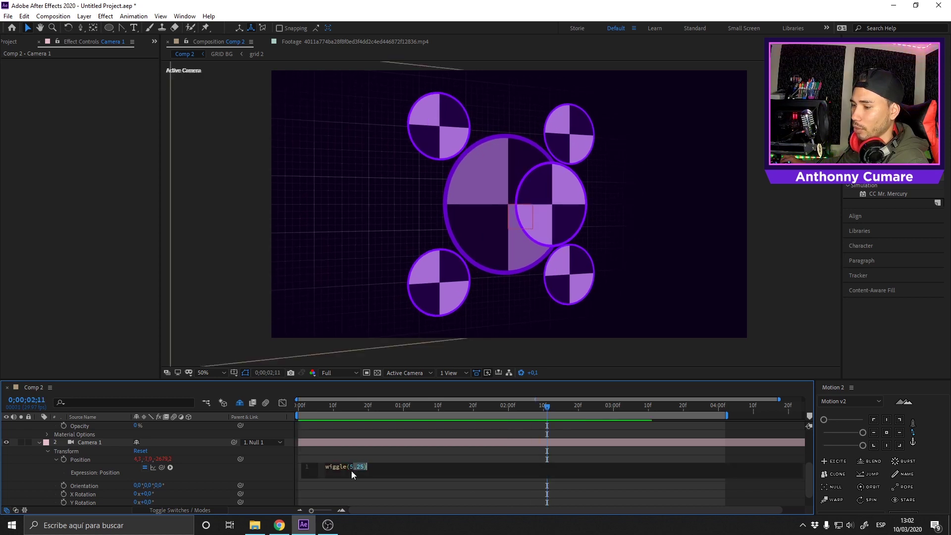
{"action": "left_click", "coordinate": [351, 467]}
{"action": "key", "text": "BackSpace"}
{"action": "type", "text": "1"}
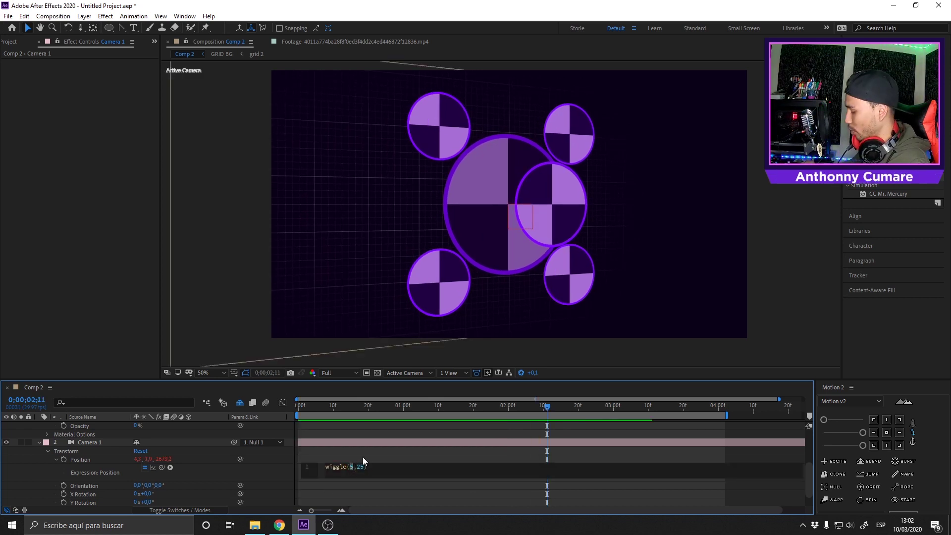
{"action": "left_click_drag", "start_coordinate": [357, 467], "coordinate": [365, 468]}
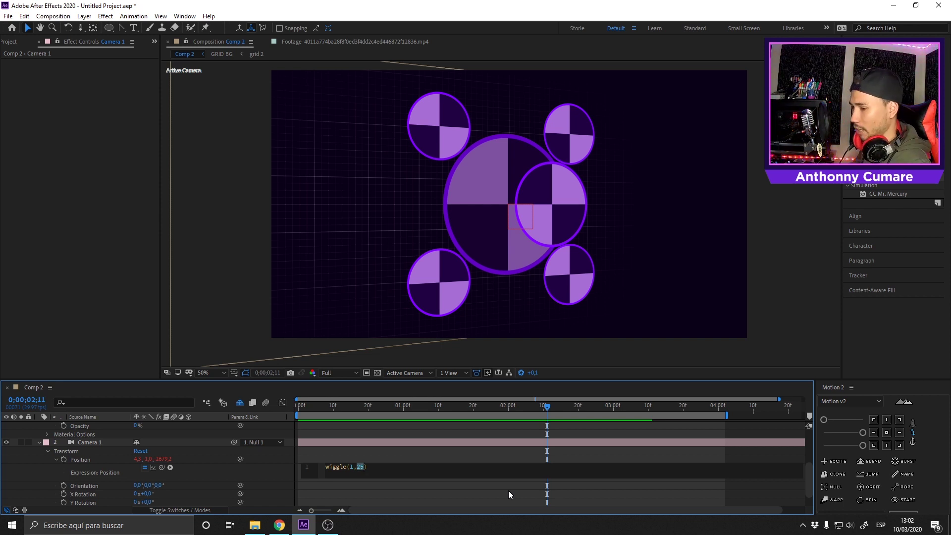
{"action": "type", "text": "100"}
{"action": "left_click", "coordinate": [397, 450]}
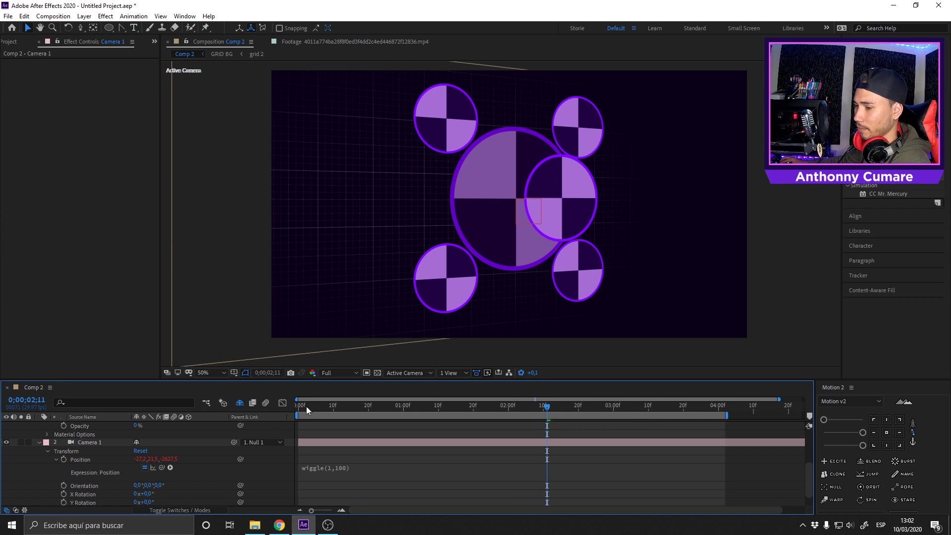
{"action": "left_click_drag", "start_coordinate": [306, 406], "coordinate": [275, 411]}
{"action": "key", "text": "space"}
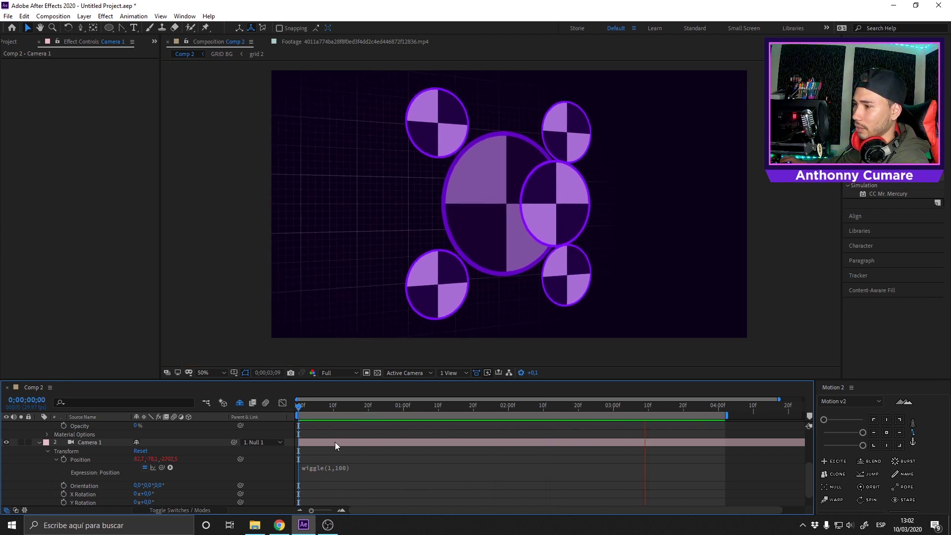
Reduce the wiggle amplitude so the Camera 1 Position expression reads wiggle(1,35), and preview the softer movement.
{"action": "left_click", "coordinate": [339, 465]}
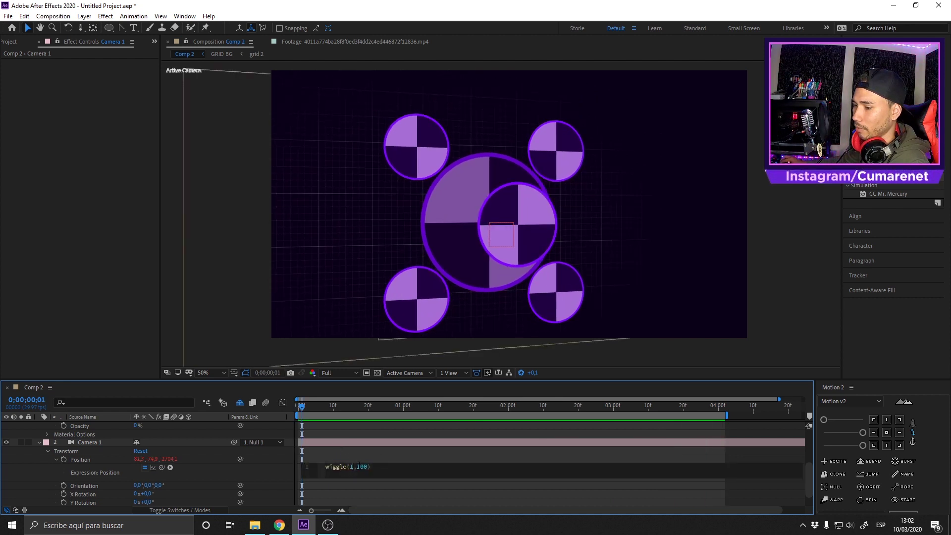
{"action": "left_click_drag", "start_coordinate": [358, 467], "coordinate": [366, 467]}
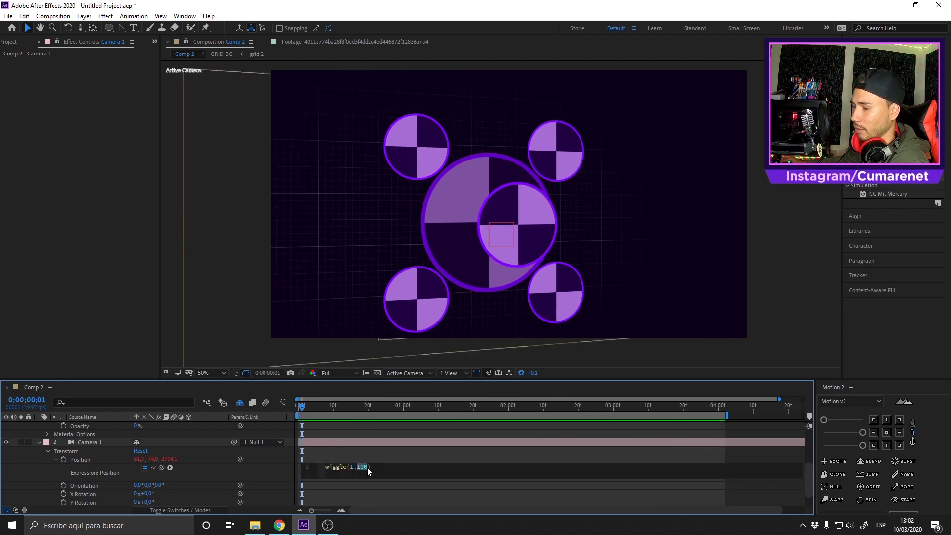
{"action": "type", "text": "35"}
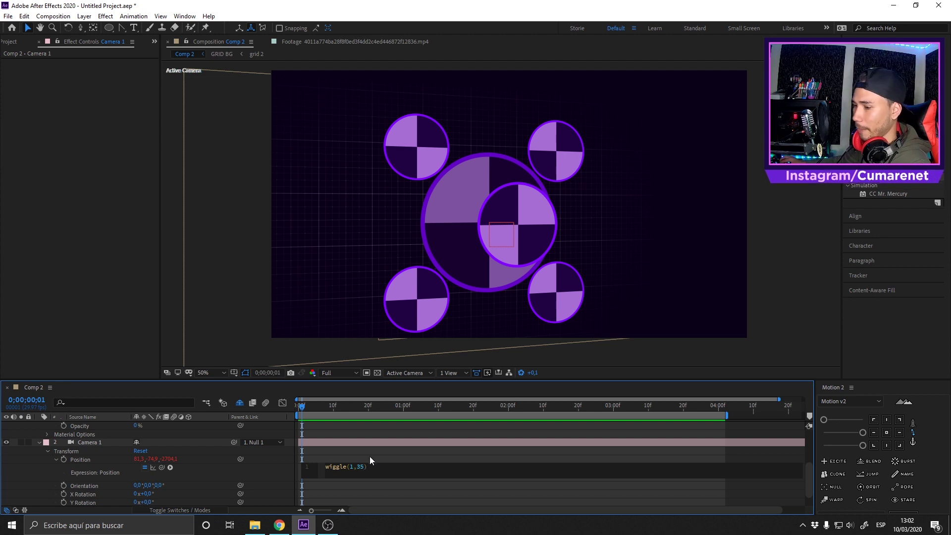
{"action": "left_click", "coordinate": [369, 456]}
{"action": "key", "text": "space"}
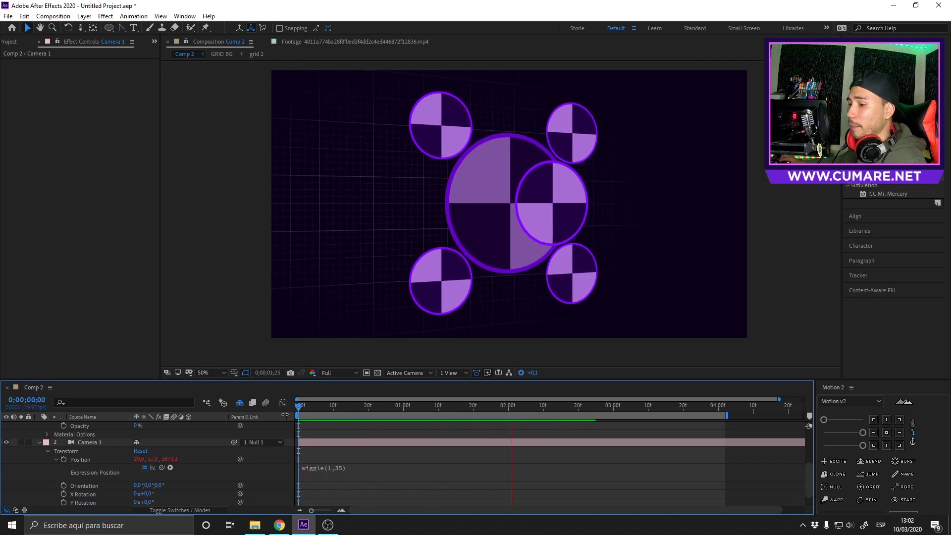
{"action": "key", "text": "space"}
Examine the frequency and amplitude values in the Camera 1 Position wiggle expression.
{"action": "left_click", "coordinate": [334, 468]}
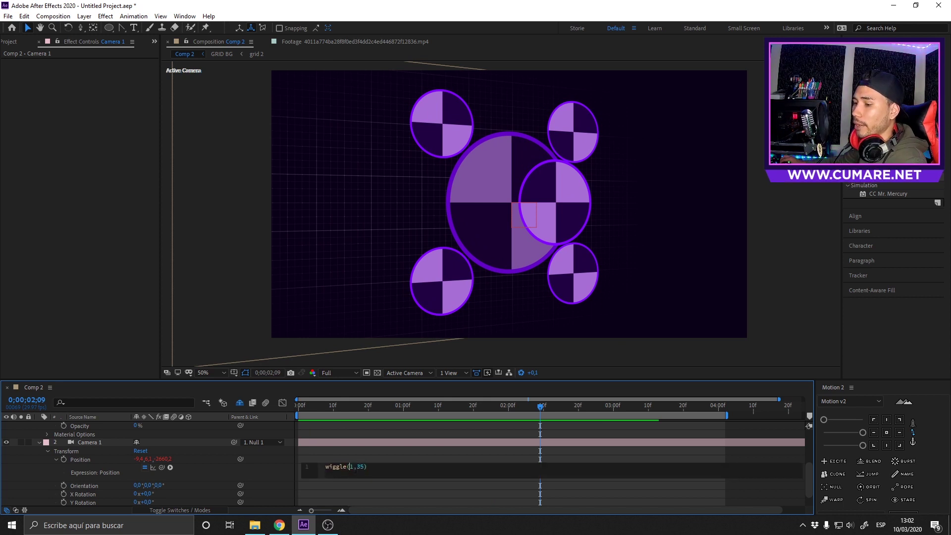
{"action": "double_click", "coordinate": [351, 466]}
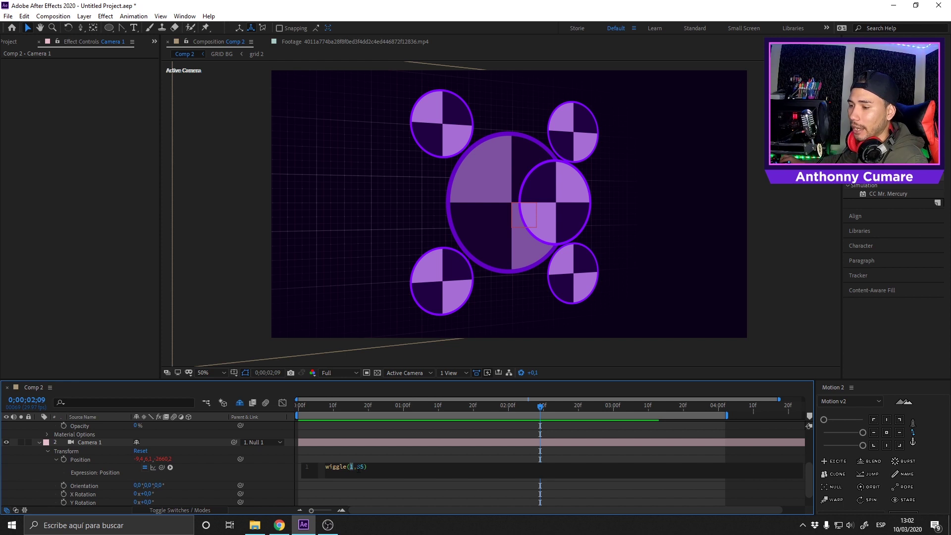
{"action": "double_click", "coordinate": [359, 467]}
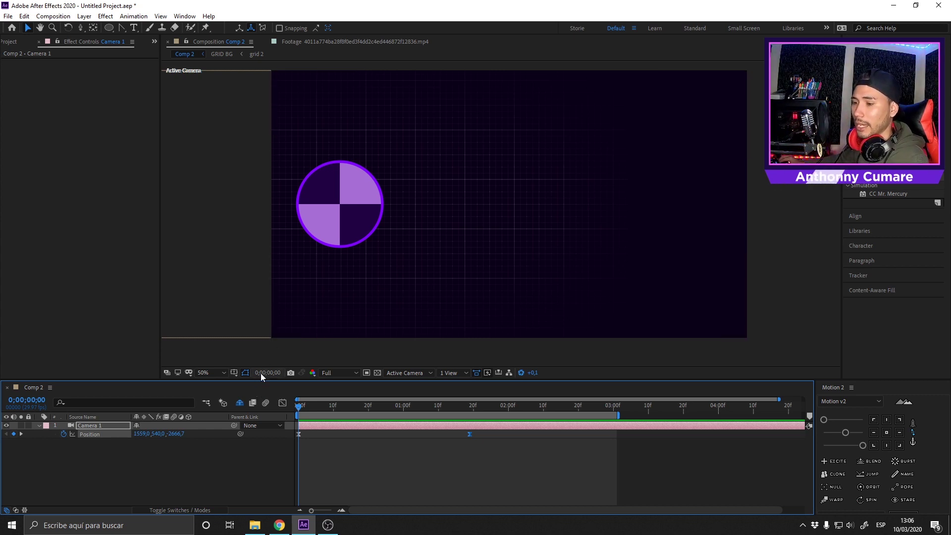
Clear the Shy switch of the Element on layer 6 so it stays listed while the other shy layers are hidden.
{"action": "left_click", "coordinate": [241, 404]}
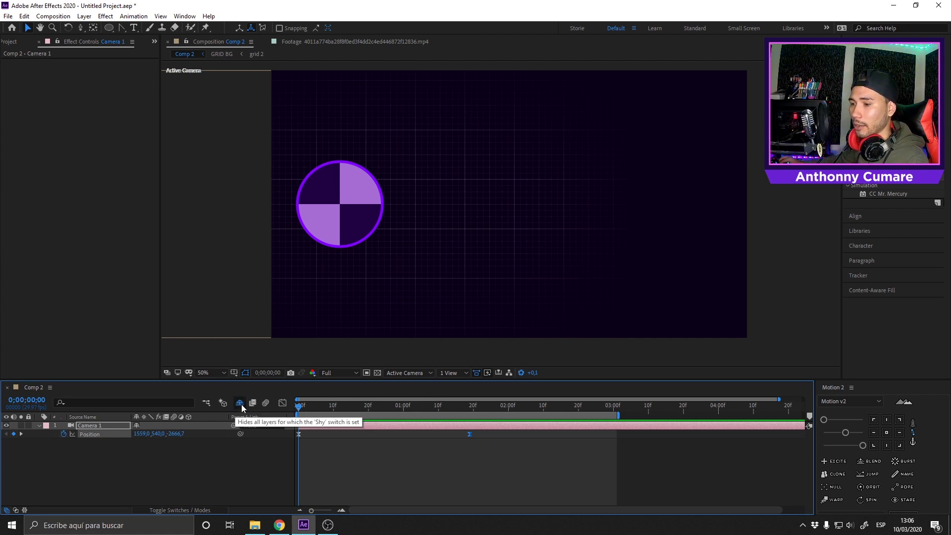
{"action": "left_click", "coordinate": [241, 404]}
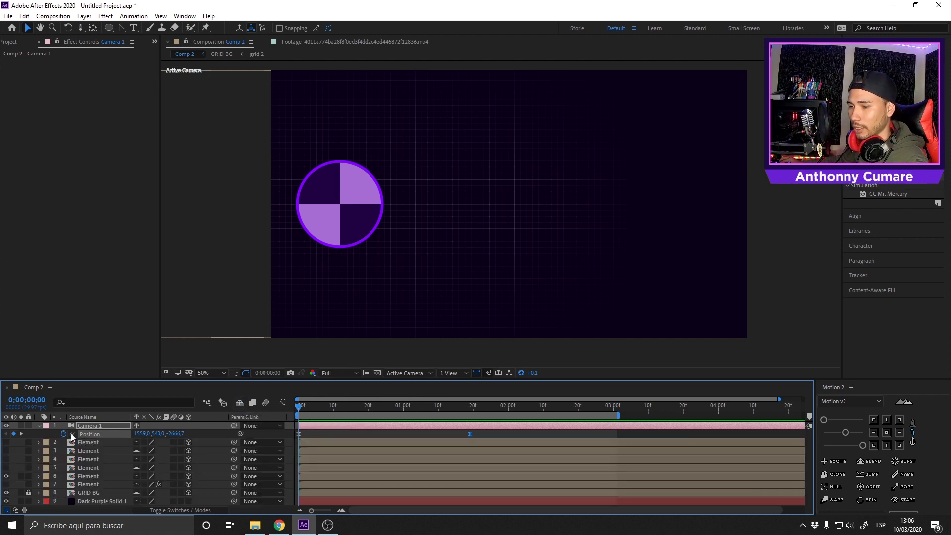
{"action": "left_click", "coordinate": [85, 477]}
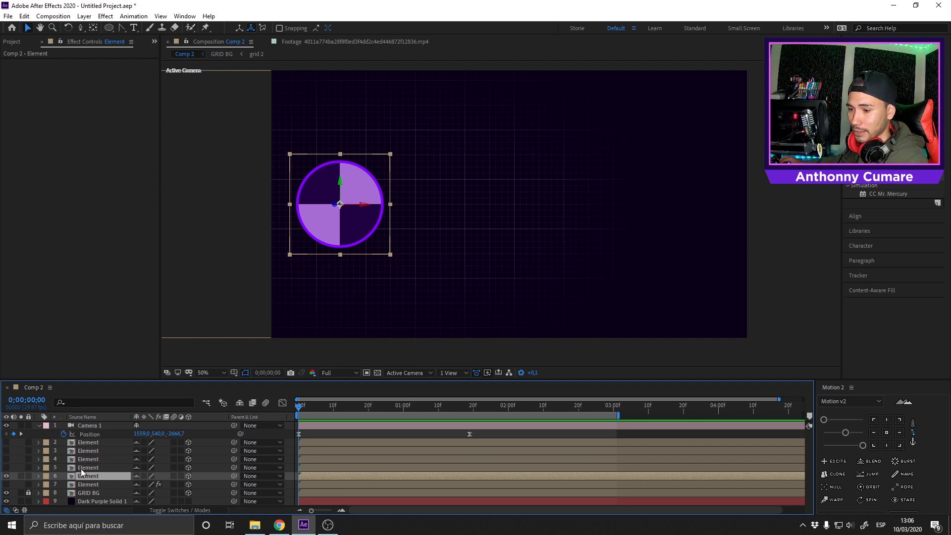
{"action": "left_click", "coordinate": [137, 476]}
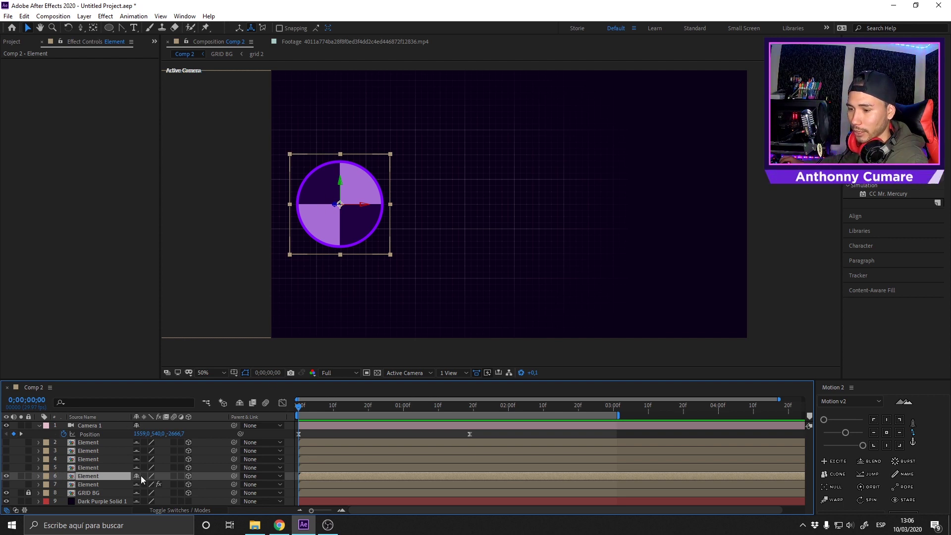
{"action": "left_click", "coordinate": [239, 403]}
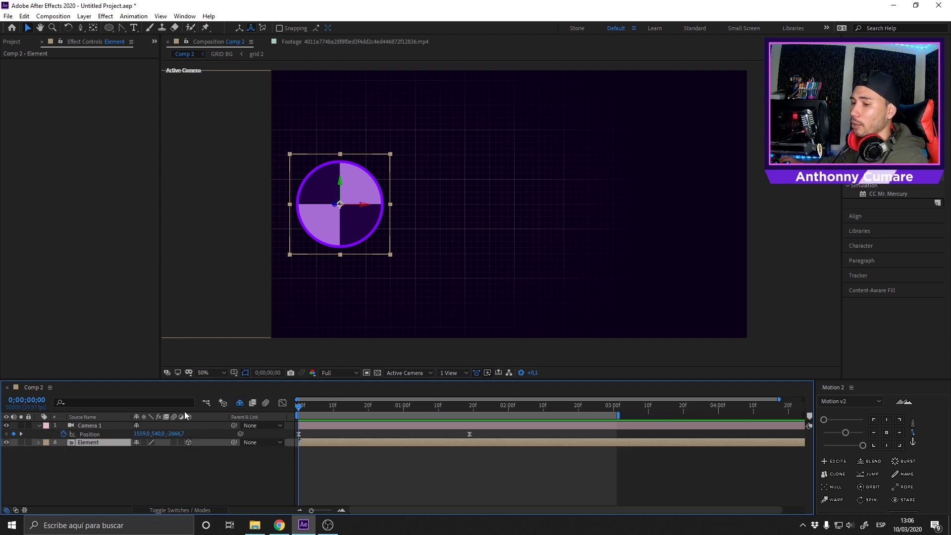
Enable motion blur for Comp 2 and its Element layer, and preview the camera move from the first frame.
{"action": "left_click", "coordinate": [267, 403]}
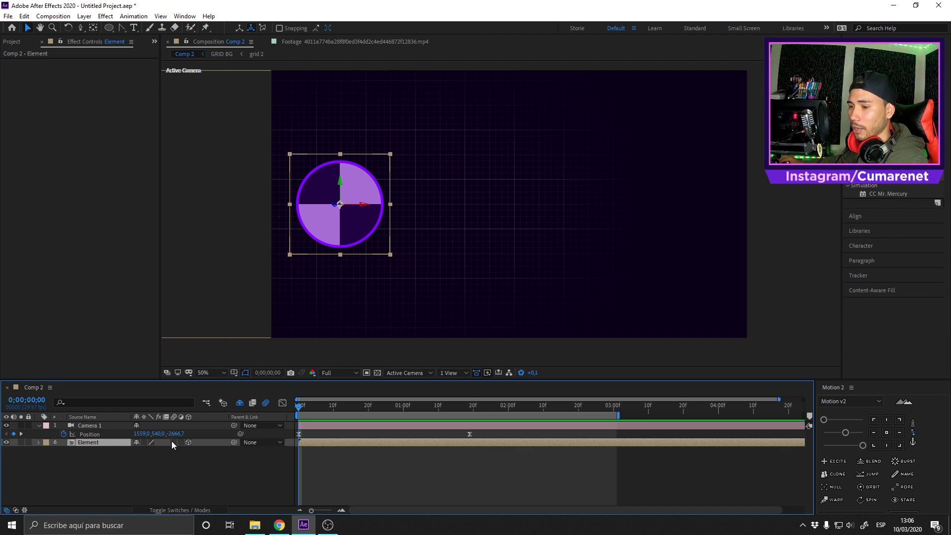
{"action": "left_click", "coordinate": [173, 442]}
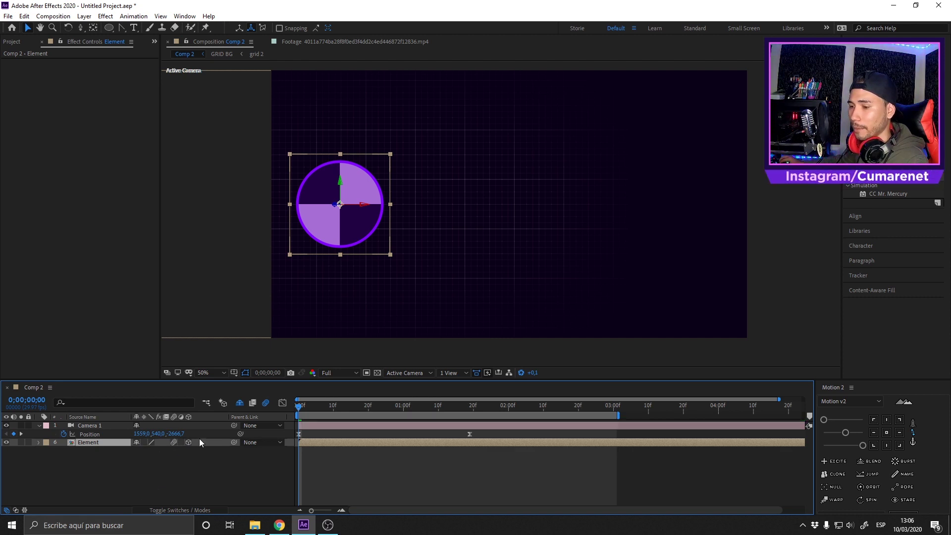
{"action": "key", "text": "space"}
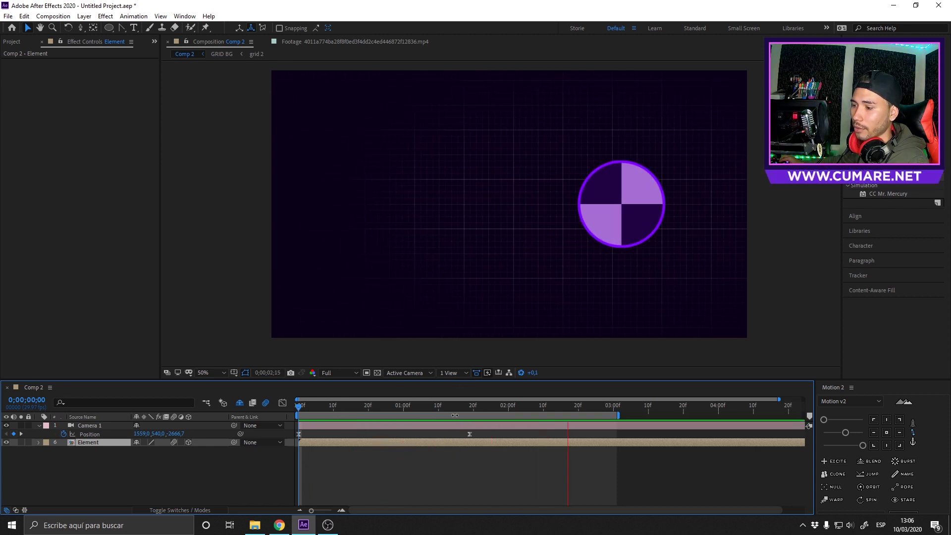
{"action": "key", "text": "space"}
{"action": "key", "text": "Home"}
{"action": "key", "text": "space"}
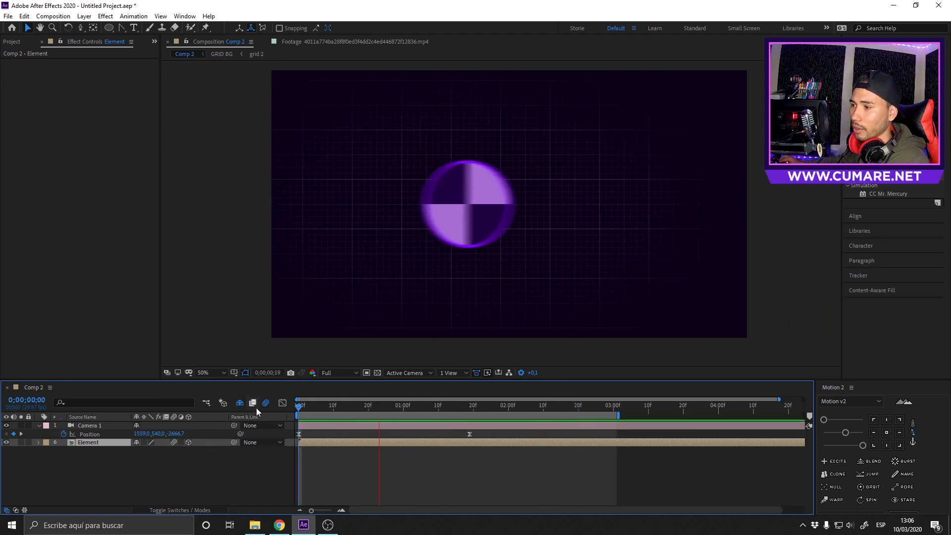
Replay the camera move from the start several times and scrub to 0;00;00;26 to inspect the motion blur on the circle.
{"action": "key", "text": "space"}
{"action": "key", "text": "Home"}
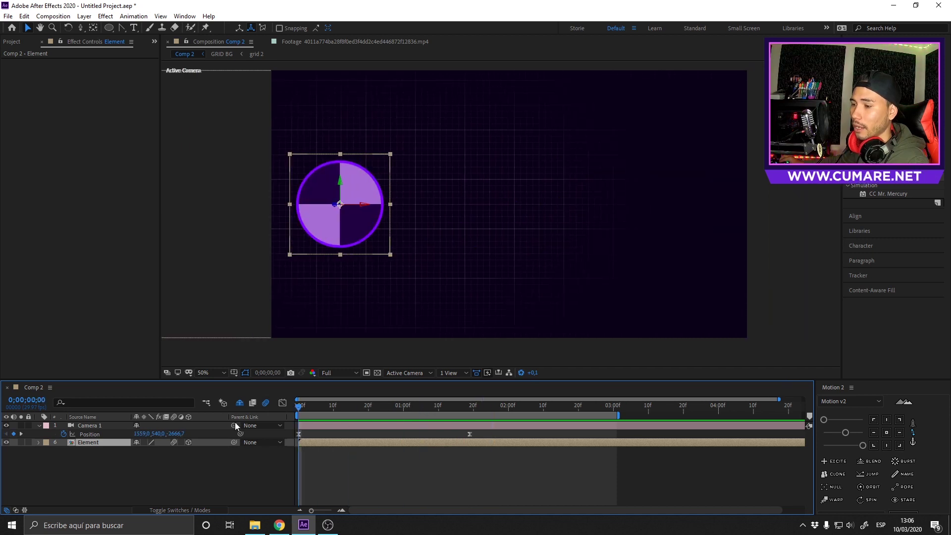
{"action": "key", "text": "space"}
{"action": "key", "text": "space"}
{"action": "key", "text": "Home"}
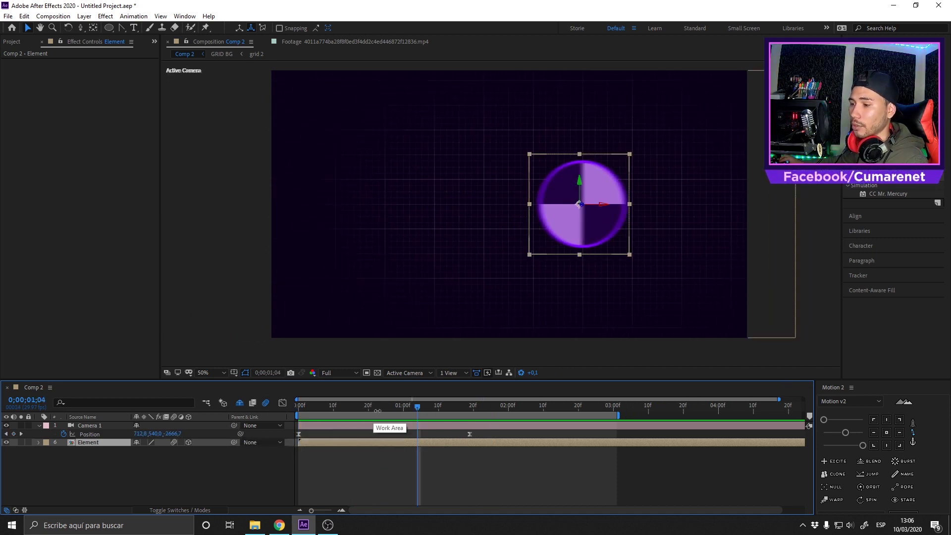
{"action": "key", "text": "space"}
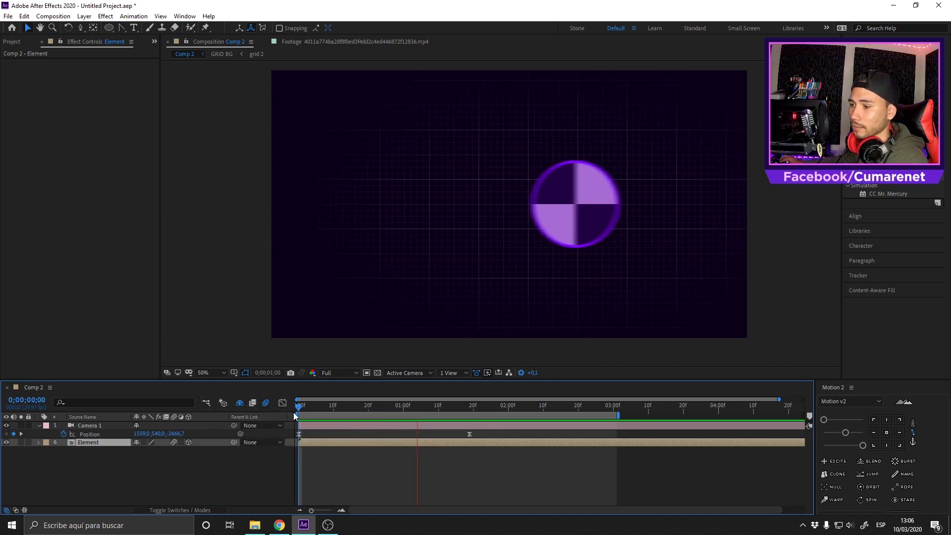
{"action": "key", "text": "space"}
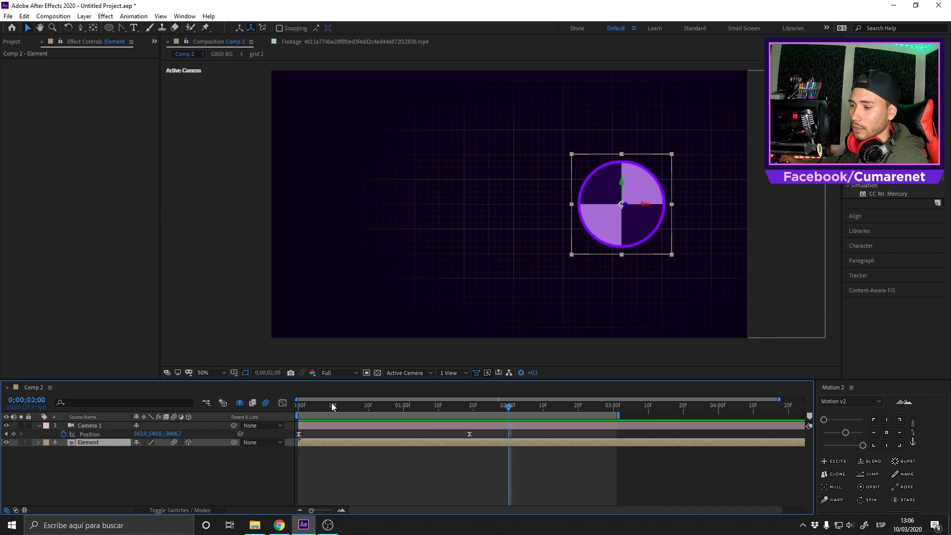
{"action": "key", "text": "Home"}
{"action": "key", "text": "space"}
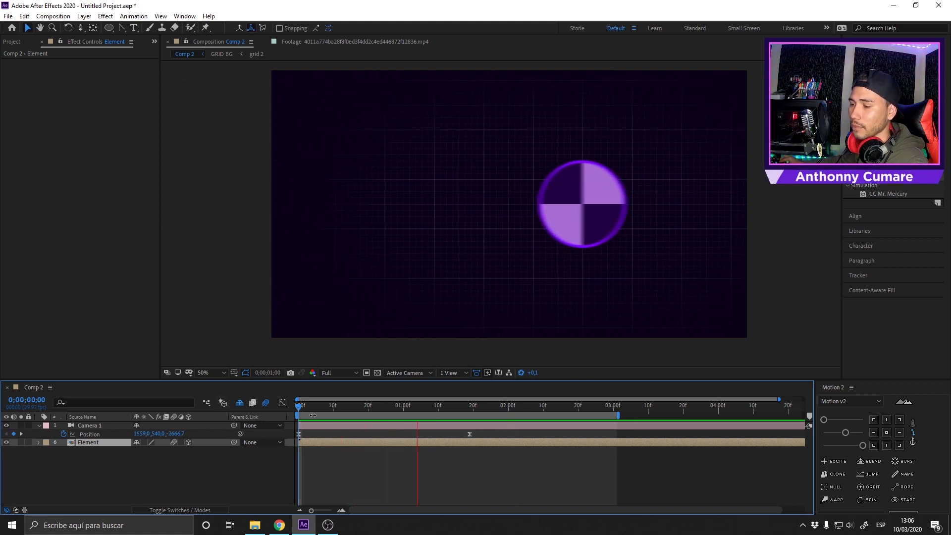
{"action": "key", "text": "space"}
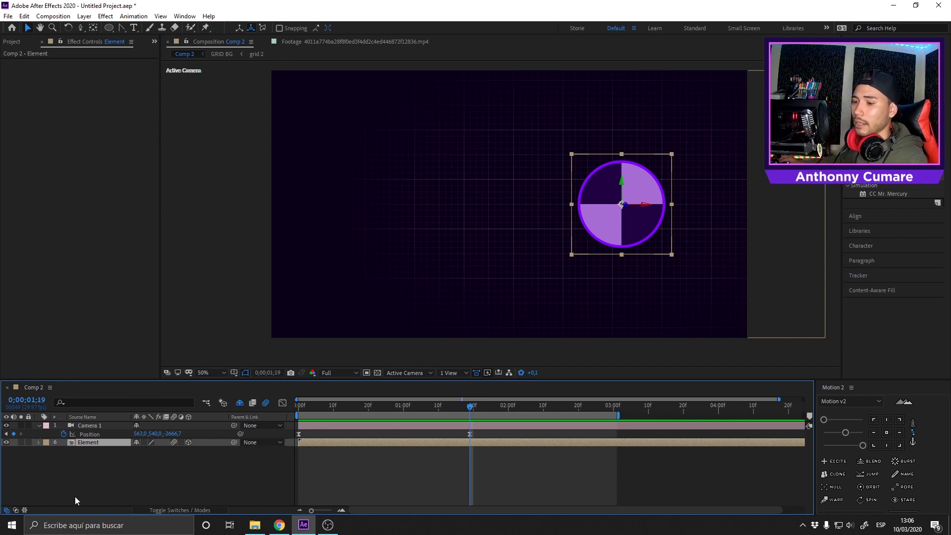
{"action": "left_click_drag", "start_coordinate": [452, 409], "coordinate": [389, 412]}
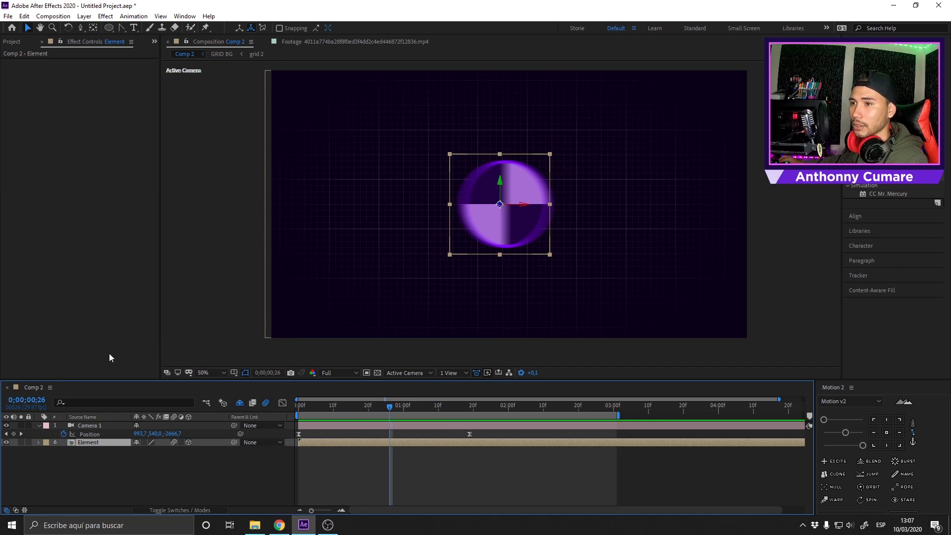
Set the motion blur Shutter Angle in Comp 2's composition settings to 180°, keeping the circle in sight.
{"action": "left_click", "coordinate": [53, 16]}
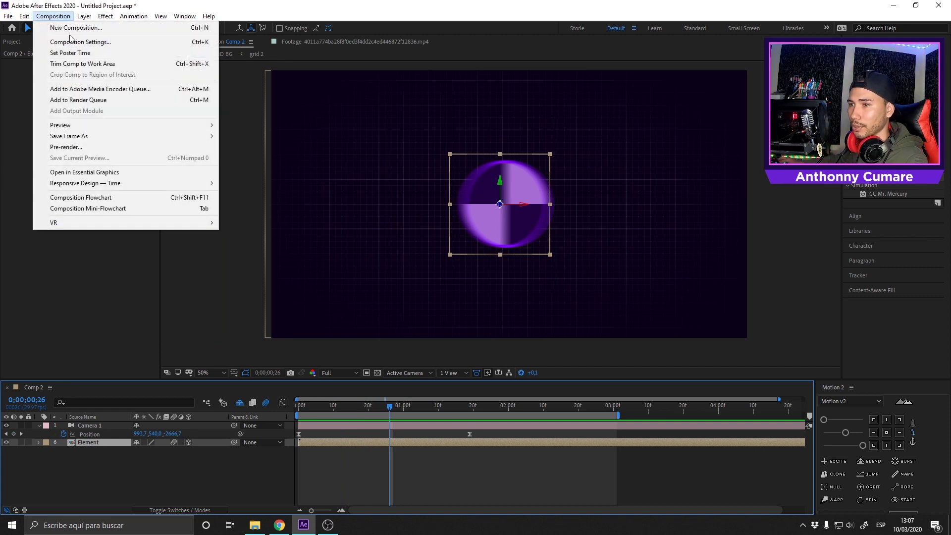
{"action": "left_click", "coordinate": [99, 66]}
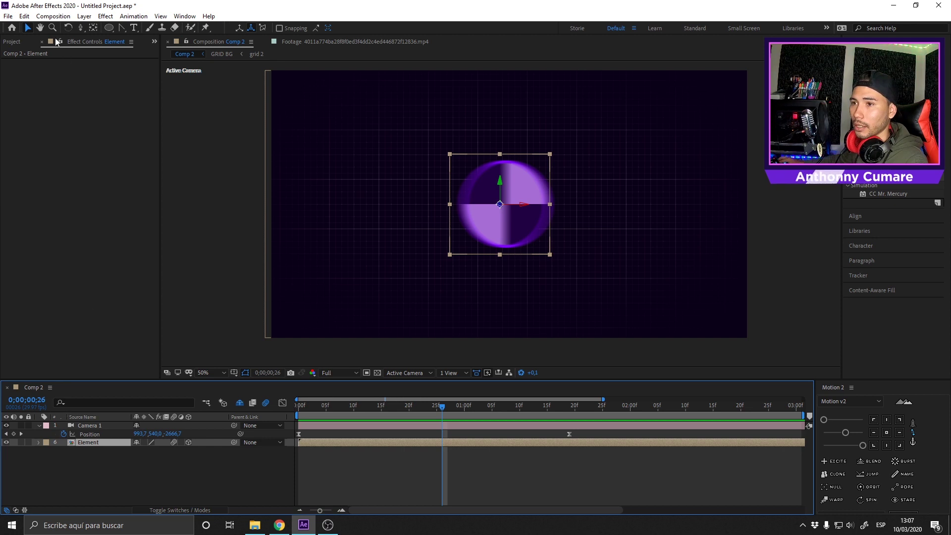
{"action": "left_click", "coordinate": [53, 16]}
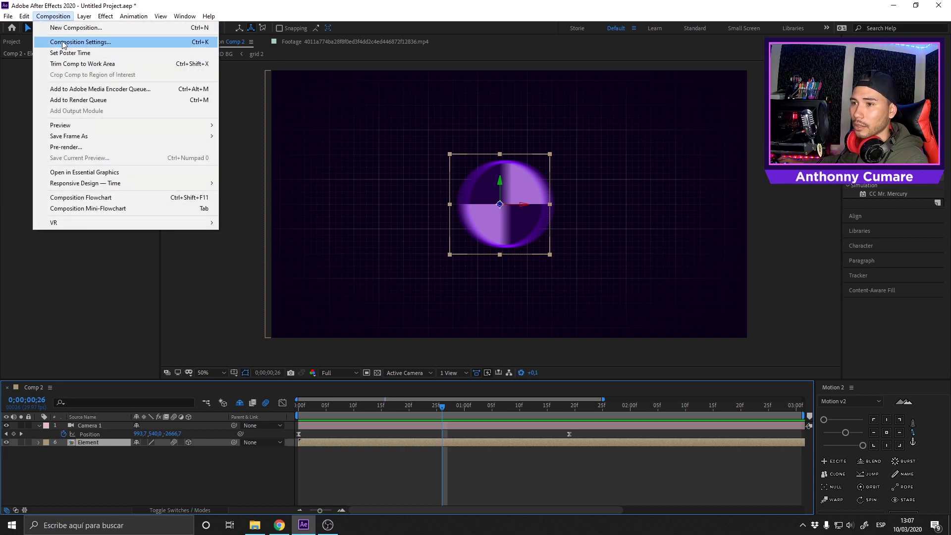
{"action": "left_click", "coordinate": [93, 42]}
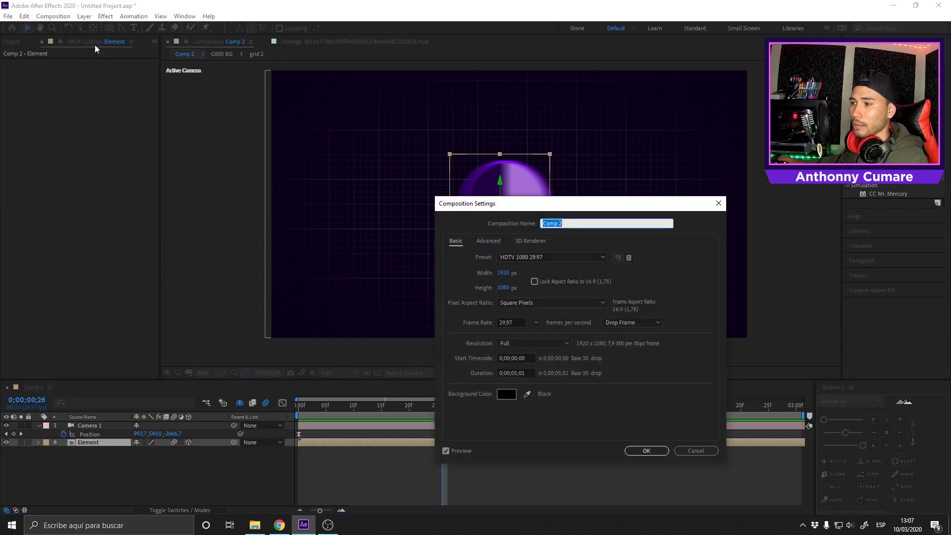
{"action": "left_click_drag", "start_coordinate": [522, 204], "coordinate": [445, 115]}
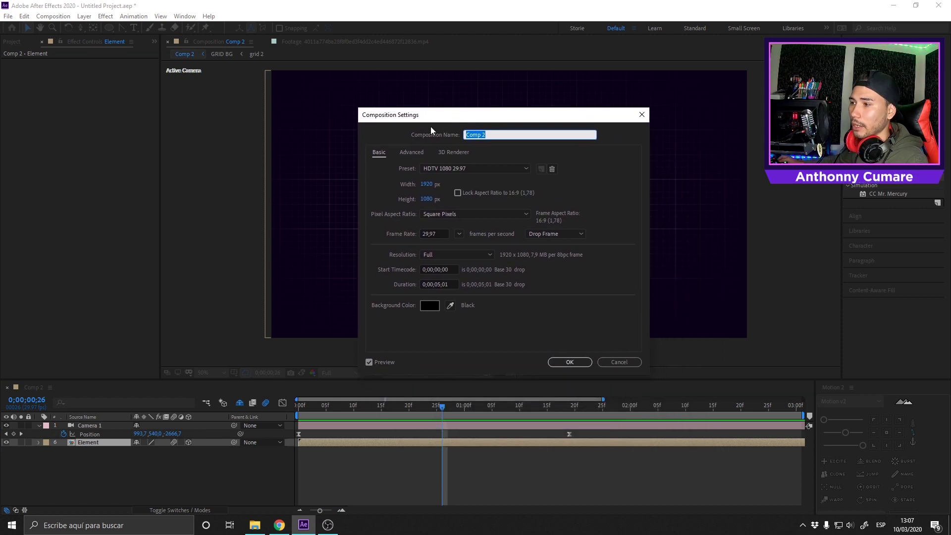
{"action": "left_click", "coordinate": [410, 153]}
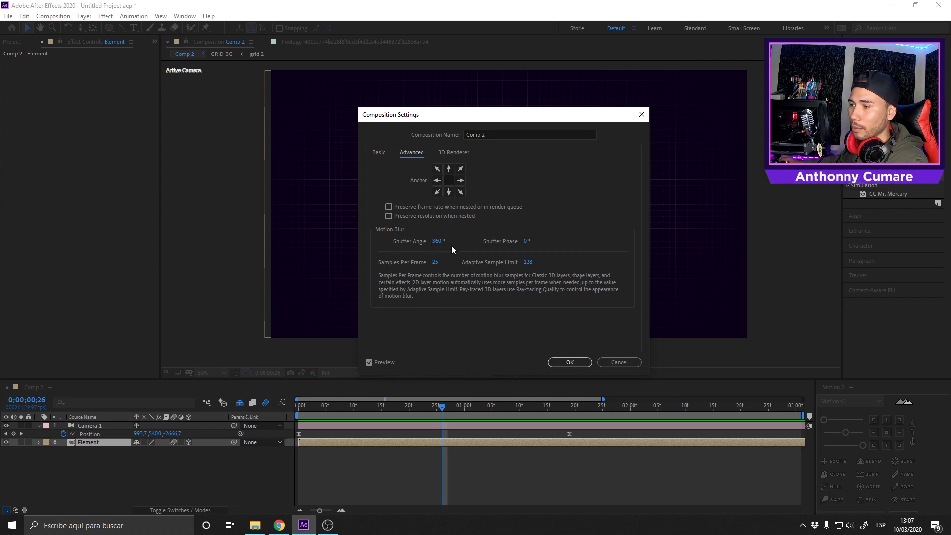
{"action": "left_click_drag", "start_coordinate": [482, 122], "coordinate": [561, 126]}
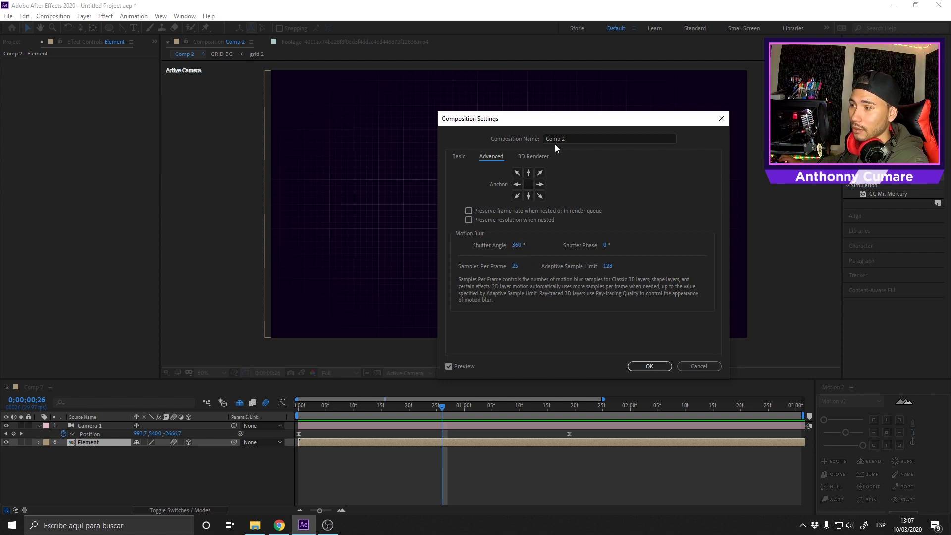
{"action": "left_click_drag", "start_coordinate": [548, 124], "coordinate": [659, 145]}
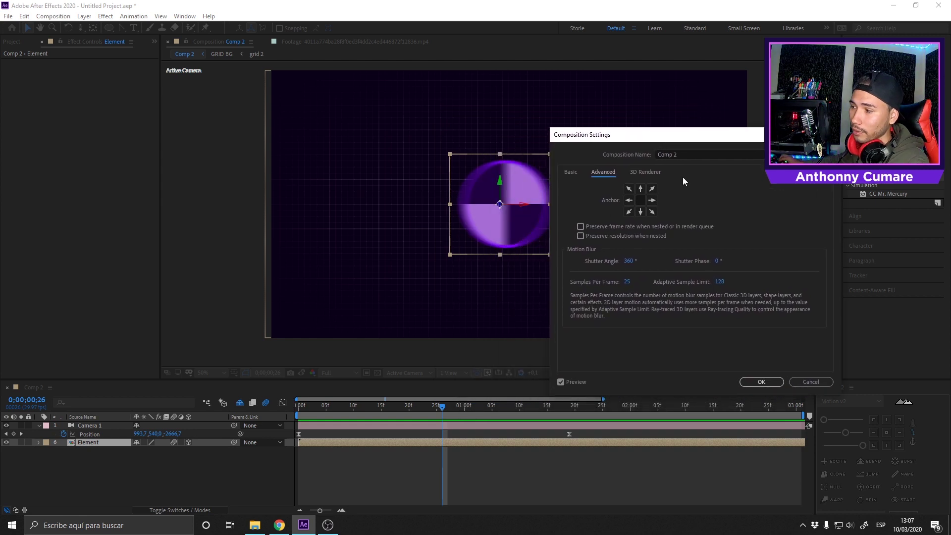
{"action": "left_click", "coordinate": [628, 261]}
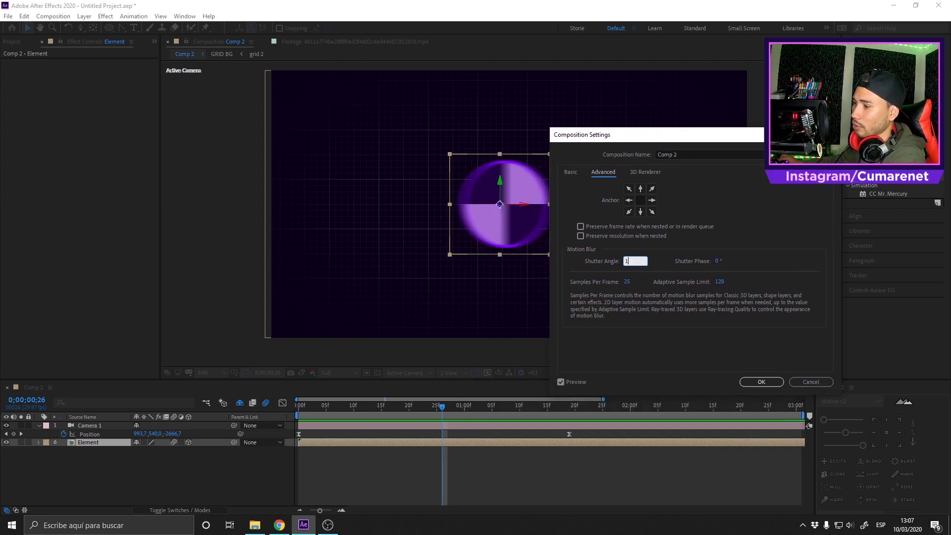
{"action": "key", "text": "Return"}
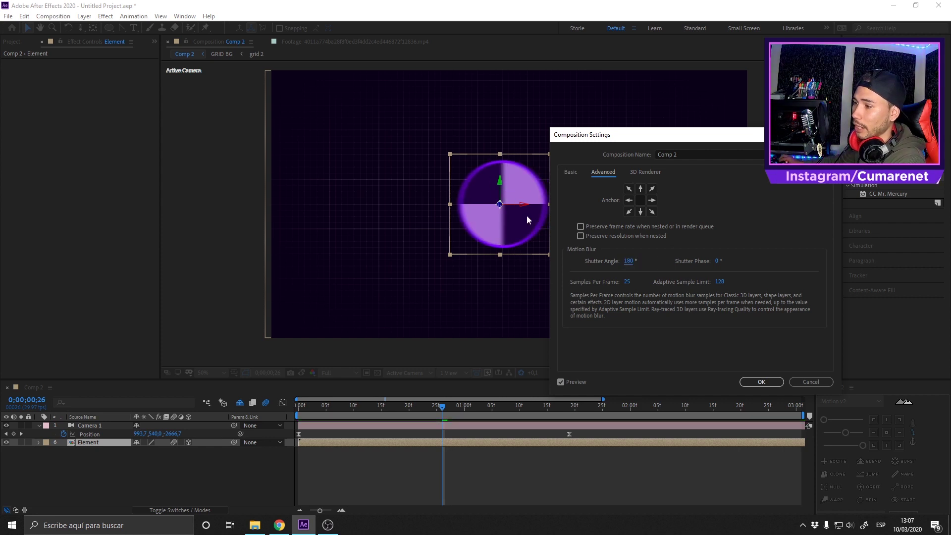
Reduce the Shutter Angle to 90° to compare the blur on the circle.
{"action": "left_click", "coordinate": [629, 261]}
{"action": "type", "text": "9"}
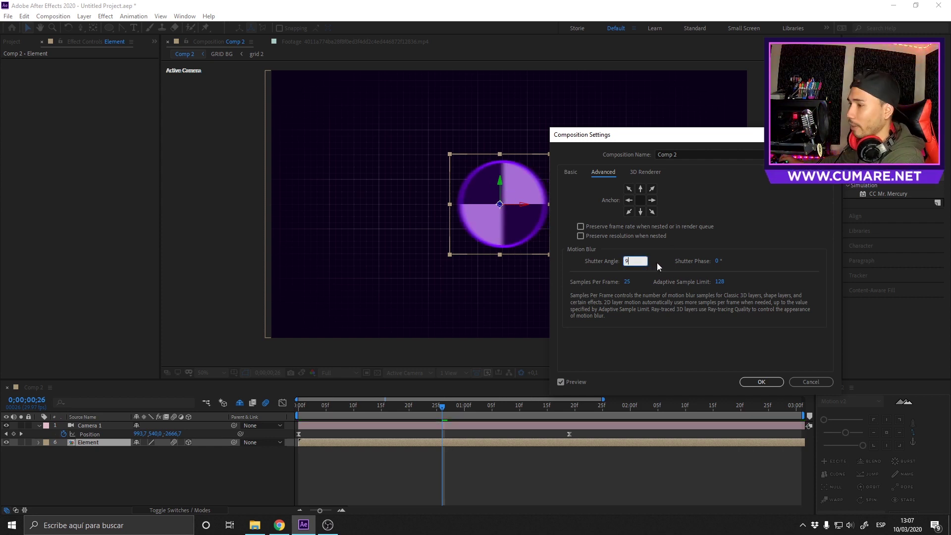
{"action": "type", "text": "0"}
{"action": "key", "text": "Return"}
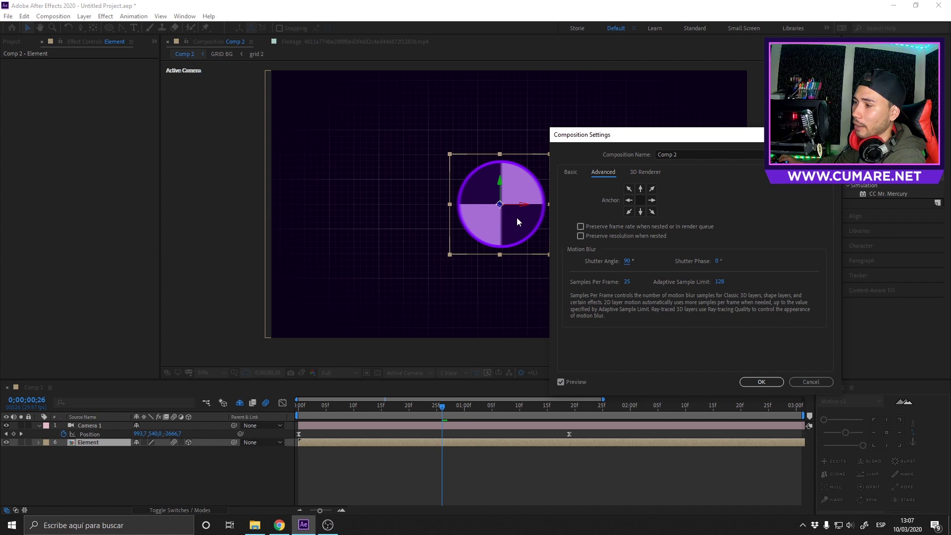
Set the Shutter Angle to 360° to compare the stronger blur on the circle.
{"action": "left_click", "coordinate": [625, 260]}
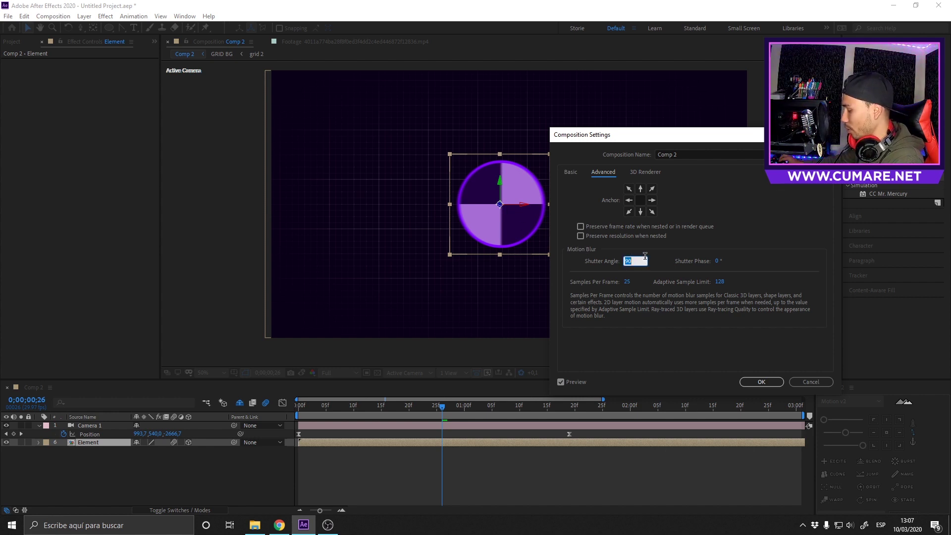
{"action": "type", "text": "6"}
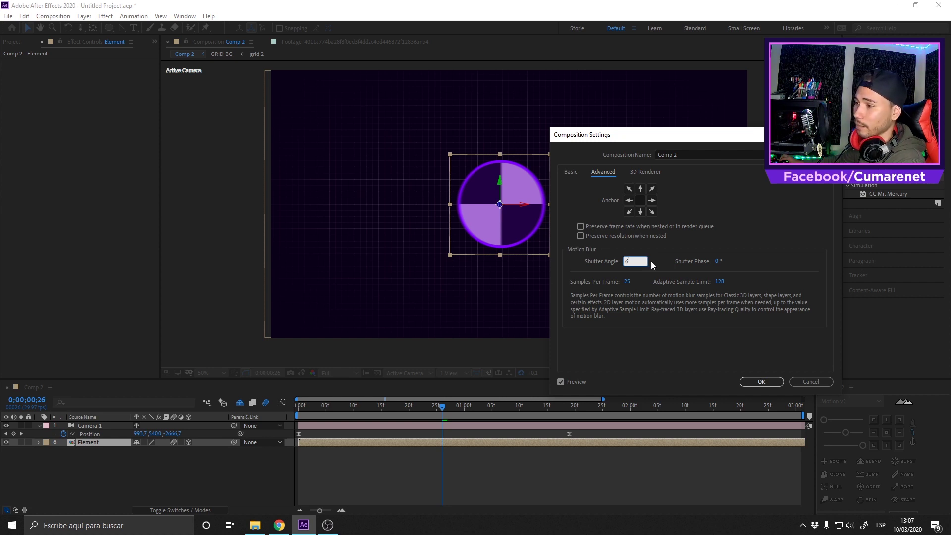
{"action": "key", "text": "BackSpace"}
{"action": "type", "text": "350"}
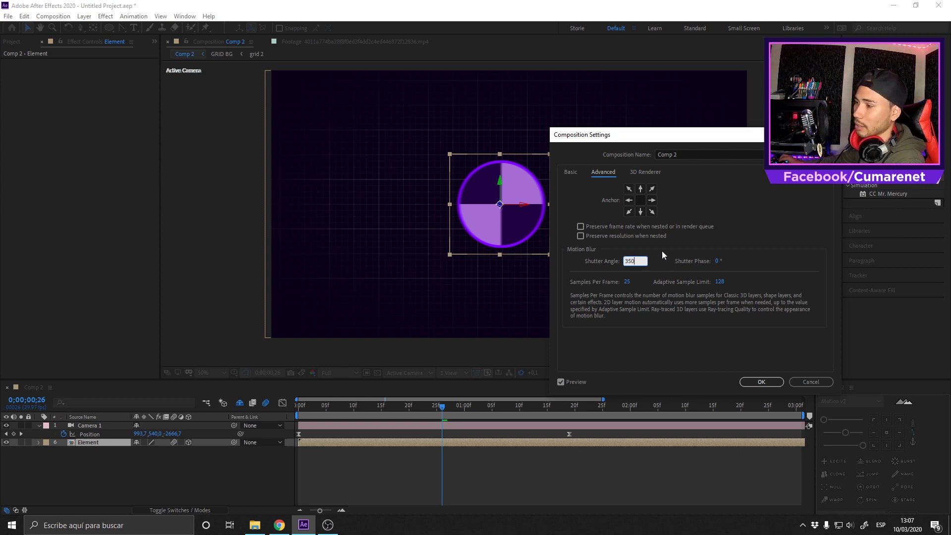
{"action": "key", "text": "BackSpace"}
{"action": "key", "text": "BackSpace"}
{"action": "type", "text": "60"}
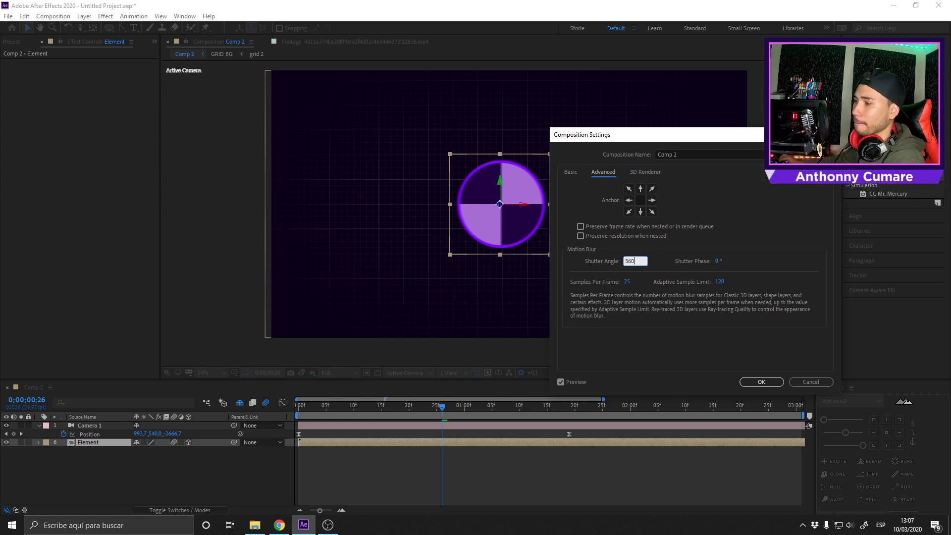
{"action": "key", "text": "Return"}
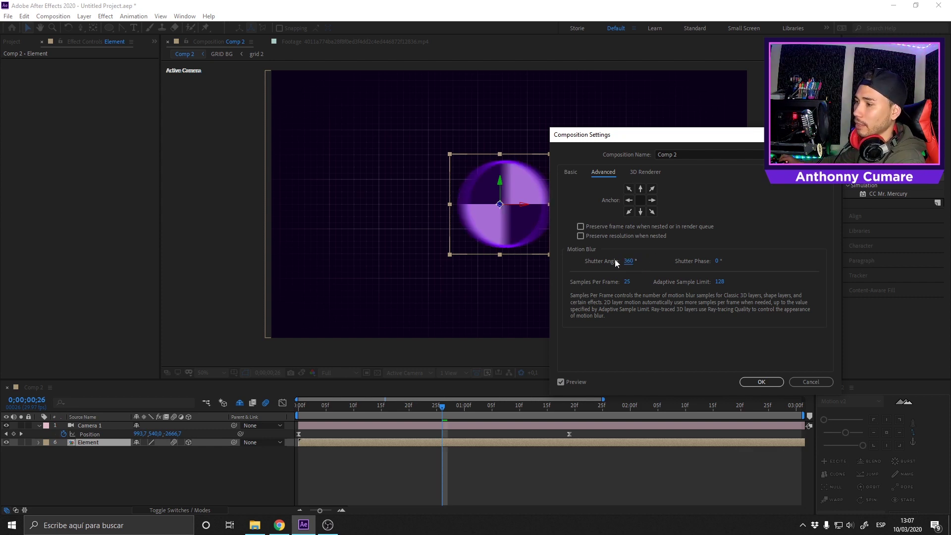
Raise the Shutter Angle to 679°, apply it to Comp 2, and preview the camera move from the first frame.
{"action": "left_click_drag", "start_coordinate": [629, 264], "coordinate": [655, 256]}
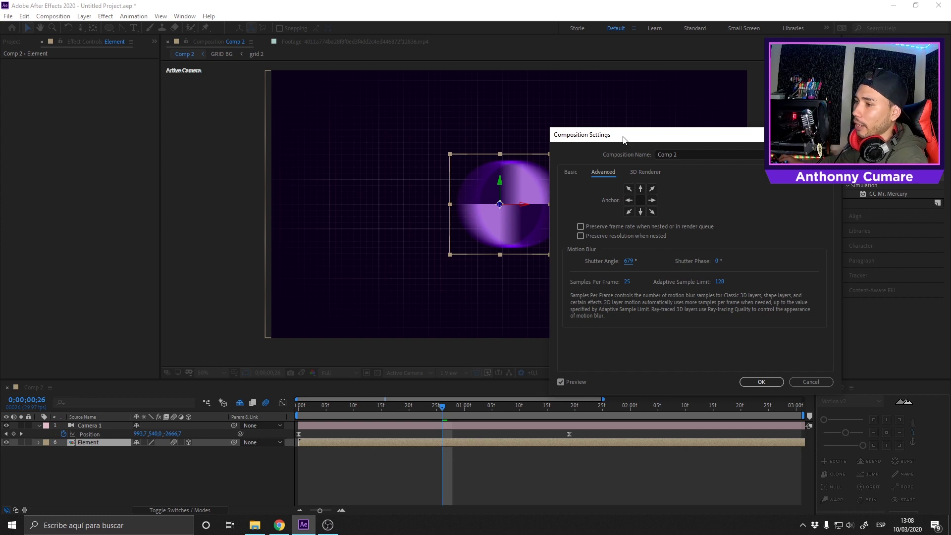
{"action": "left_click_drag", "start_coordinate": [623, 139], "coordinate": [685, 181]}
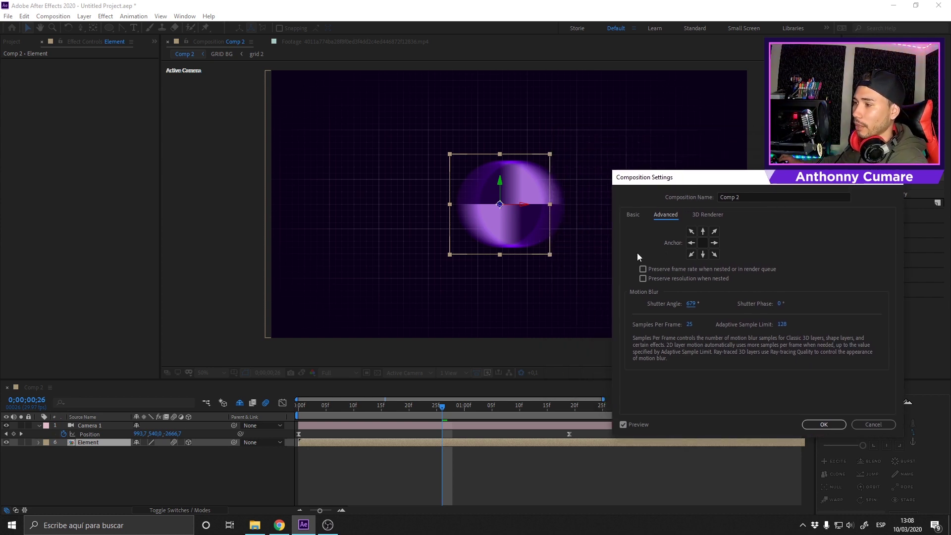
{"action": "left_click", "coordinate": [817, 424]}
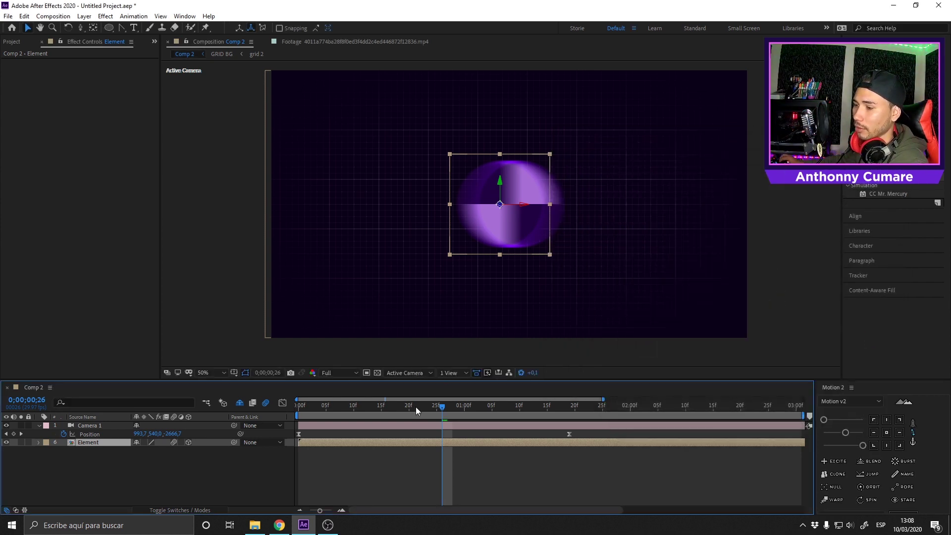
{"action": "left_click_drag", "start_coordinate": [413, 407], "coordinate": [235, 413]}
{"action": "key", "text": "space"}
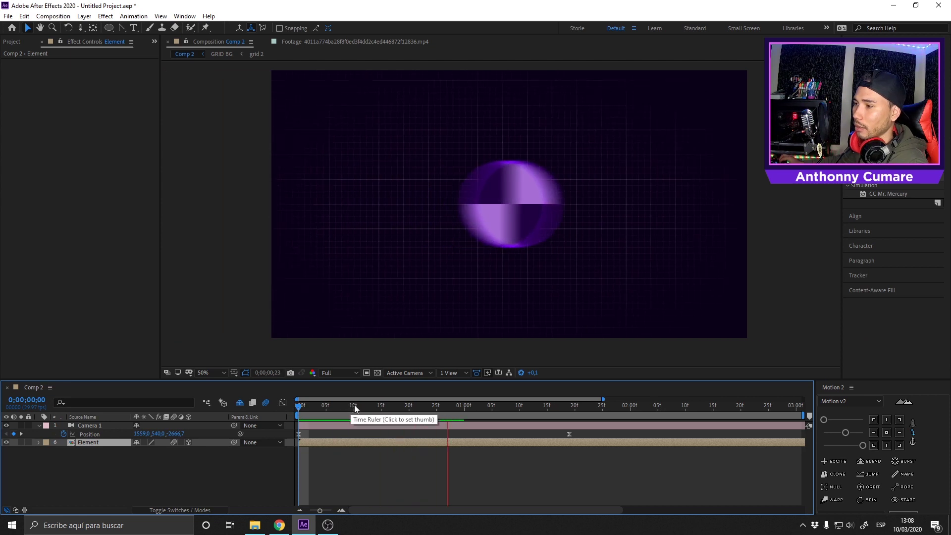
{"action": "key", "text": "space"}
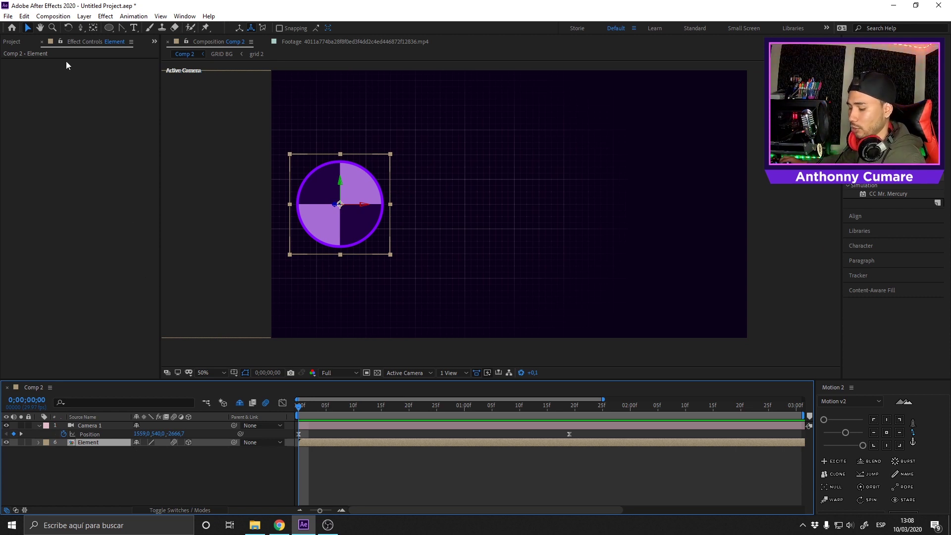
Return Comp 2's motion blur Shutter Angle to 360° and apply the composition settings.
{"action": "key", "text": "ctrl+k"}
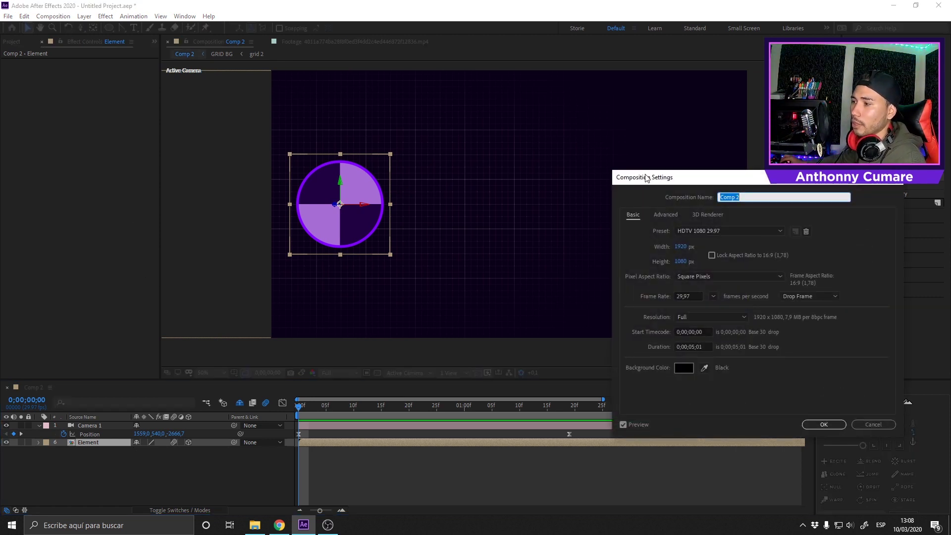
{"action": "left_click_drag", "start_coordinate": [649, 181], "coordinate": [470, 144]}
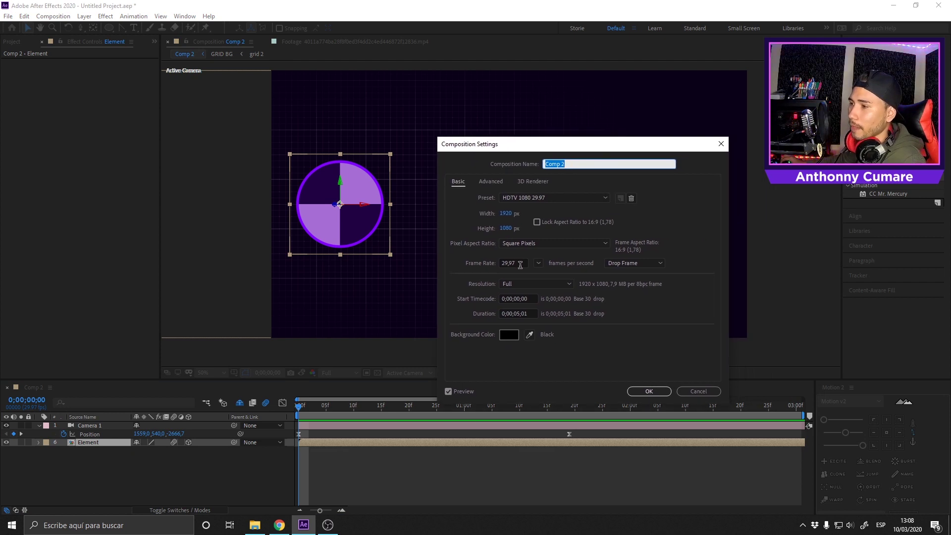
{"action": "left_click", "coordinate": [505, 181]}
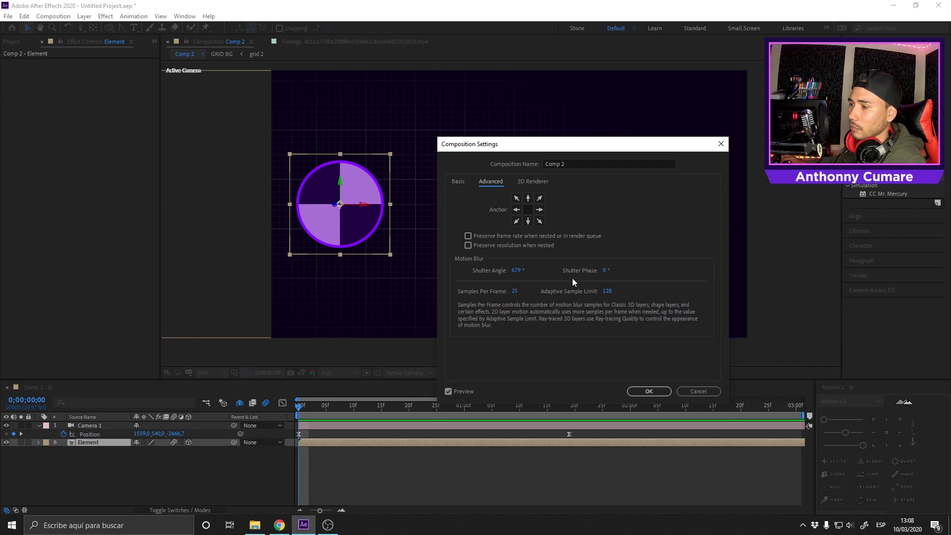
{"action": "left_click", "coordinate": [518, 272]}
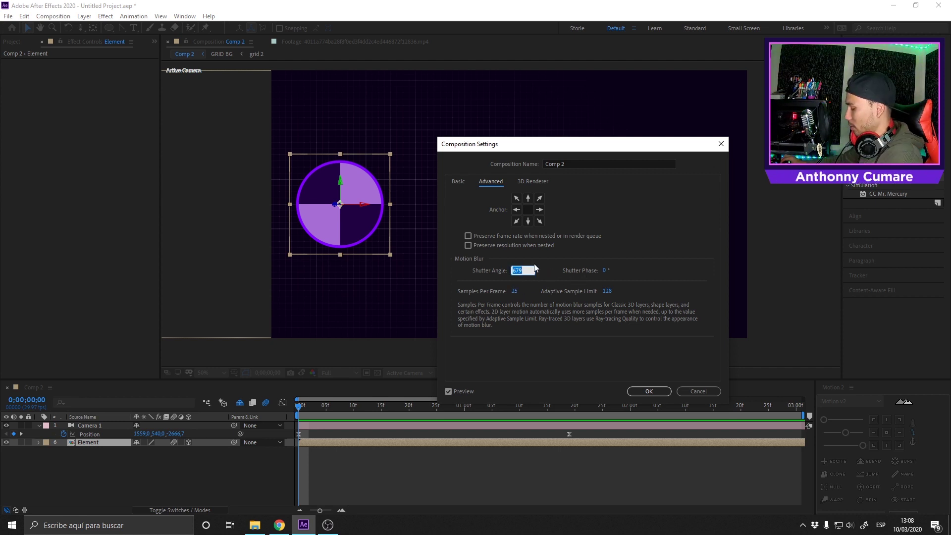
{"action": "type", "text": "3"}
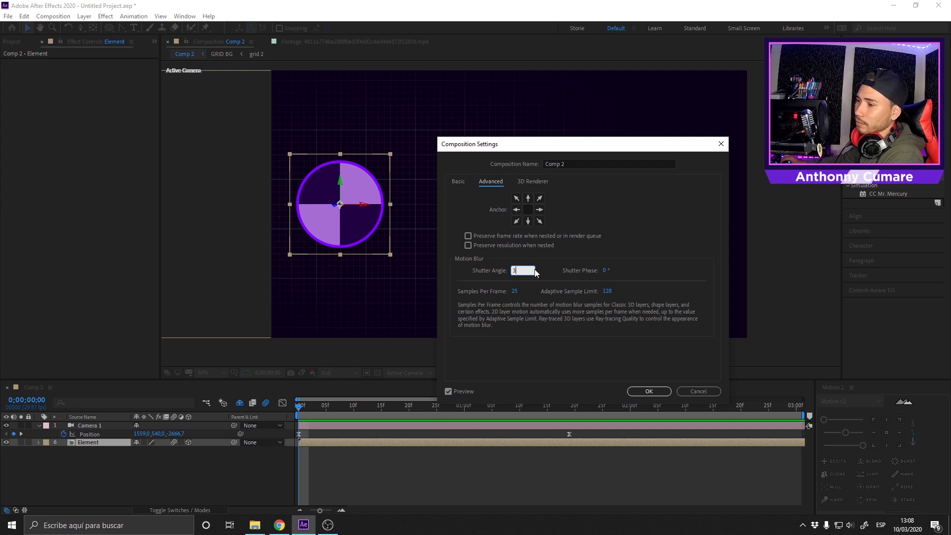
{"action": "type", "text": "5"}
{"action": "type", "text": "0"}
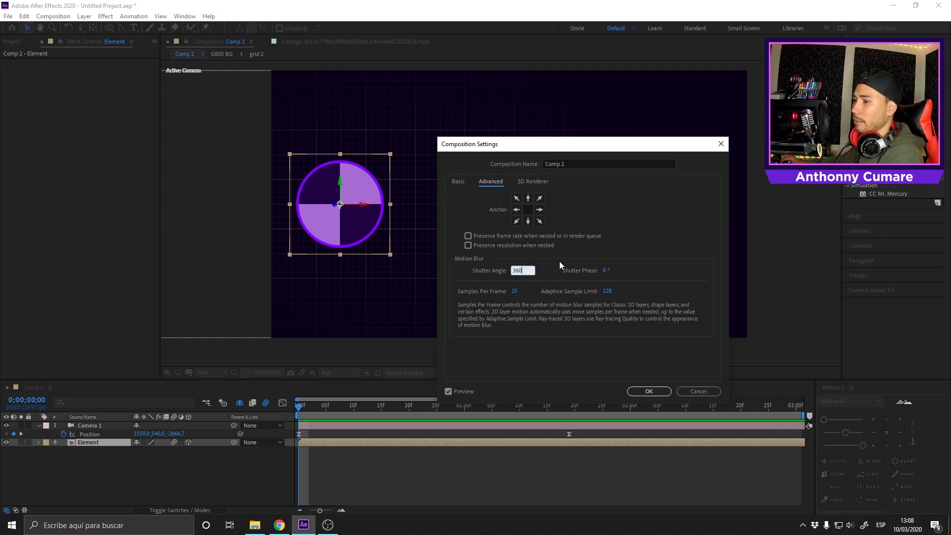
{"action": "left_click", "coordinate": [560, 261]}
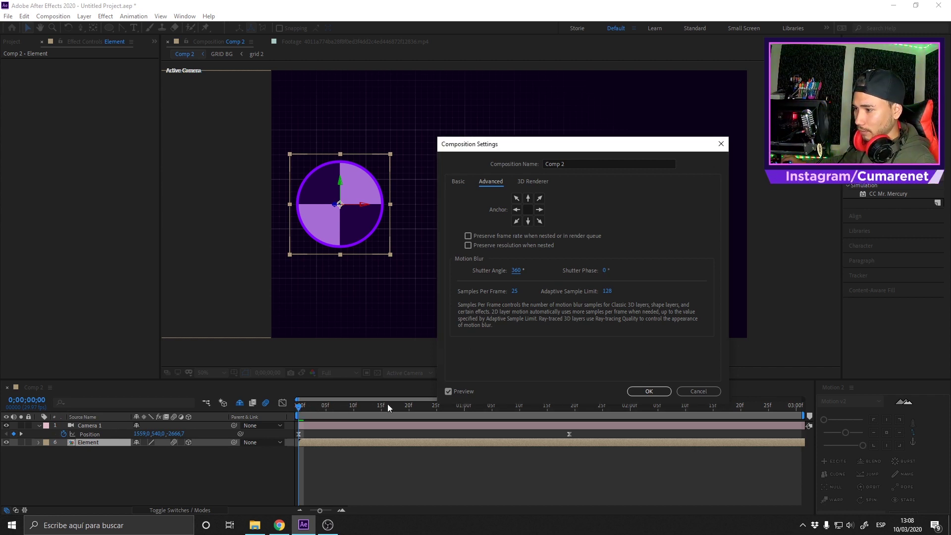
{"action": "left_click", "coordinate": [648, 391]}
Move to 0;00;00;25 and set Comp 2's motion blur Shutter Phase to 110° while watching the circle.
{"action": "left_click_drag", "start_coordinate": [384, 402], "coordinate": [437, 411]}
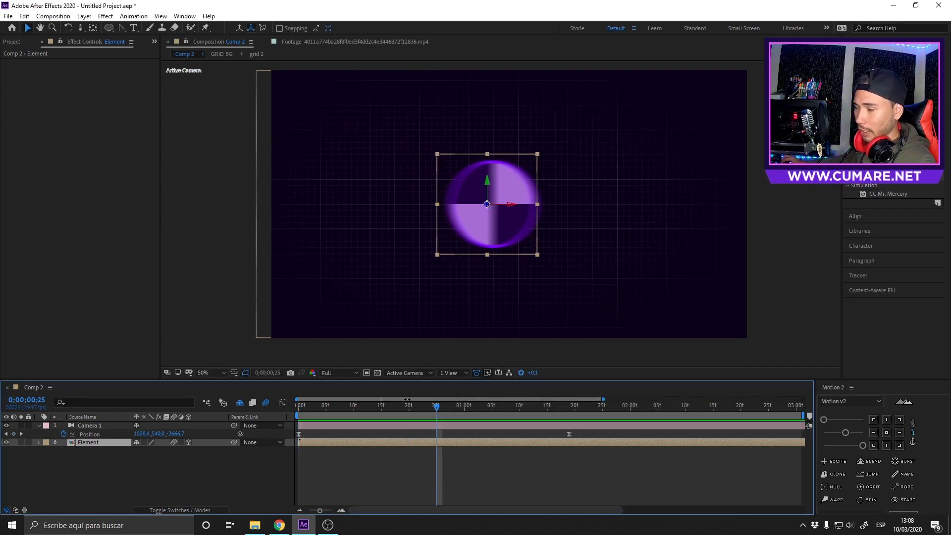
{"action": "key", "text": "ctrl+k"}
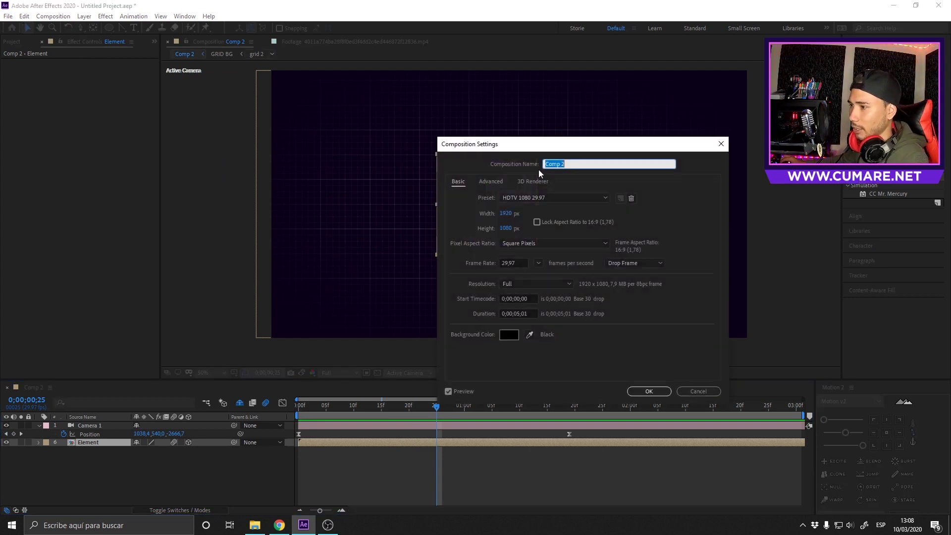
{"action": "left_click", "coordinate": [495, 182]}
{"action": "left_click_drag", "start_coordinate": [548, 142], "coordinate": [673, 99]}
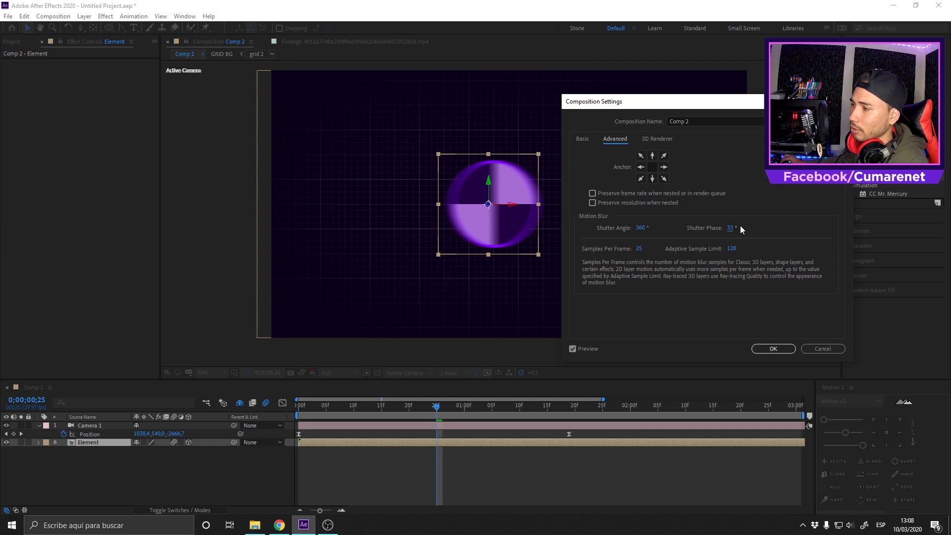
{"action": "left_click_drag", "start_coordinate": [732, 227], "coordinate": [747, 230]}
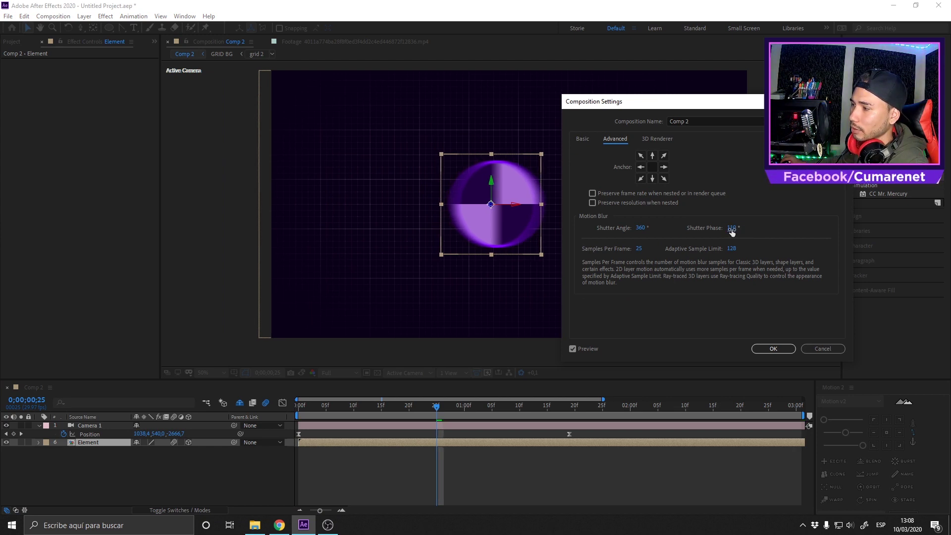
Lower the motion blur Samples Per Frame to 2, apply the settings, and preview the camera move from the first frame.
{"action": "left_click_drag", "start_coordinate": [638, 248], "coordinate": [595, 250]}
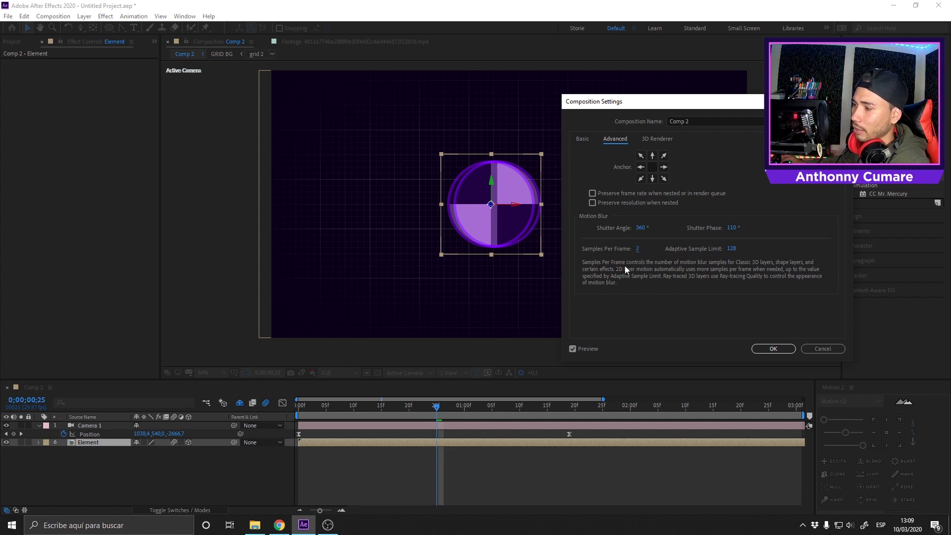
{"action": "left_click", "coordinate": [767, 349]}
{"action": "key", "text": "space"}
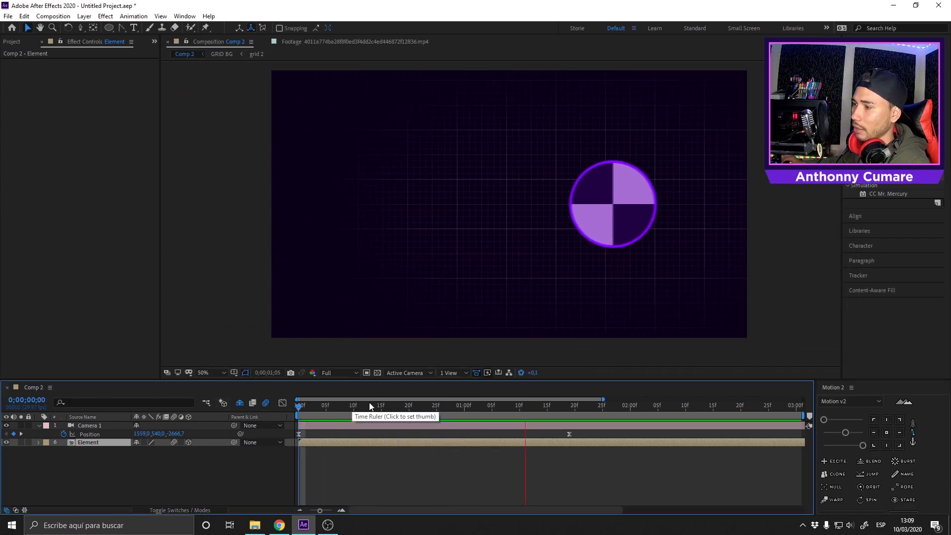
Preview the camera move again and stop at 0;00;00;26 to examine the circle's motion blur.
{"action": "mouse_move", "coordinate": [457, 404]}
{"action": "left_mouse_down"}
{"action": "mouse_move", "coordinate": [422, 408]}
{"action": "mouse_move", "coordinate": [453, 410]}
{"action": "left_mouse_up"}
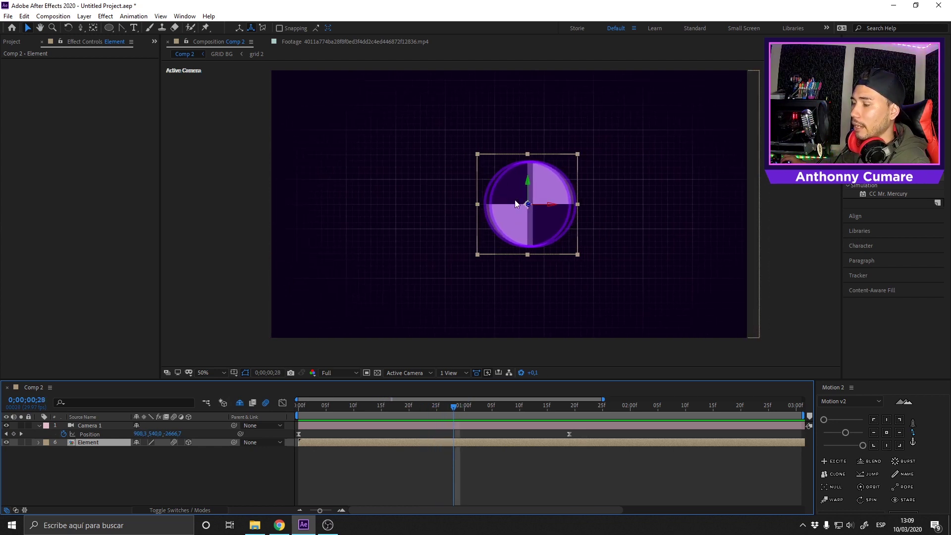
{"action": "left_click_drag", "start_coordinate": [414, 406], "coordinate": [325, 405]}
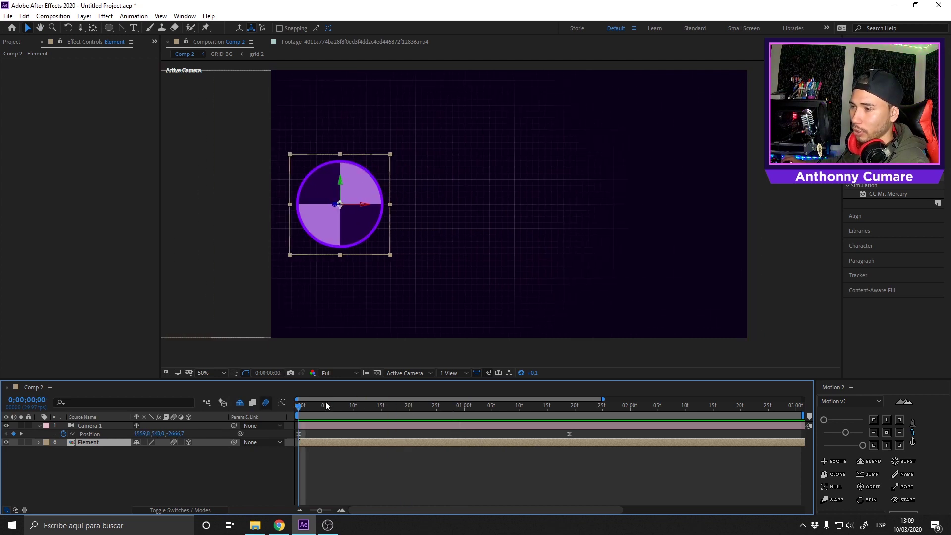
{"action": "key", "text": "space"}
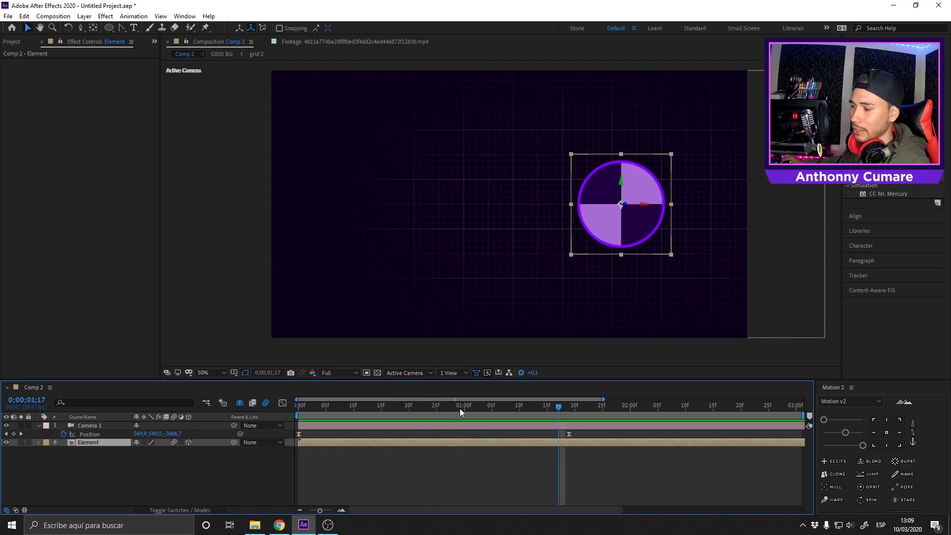
{"action": "left_click", "coordinate": [352, 405]}
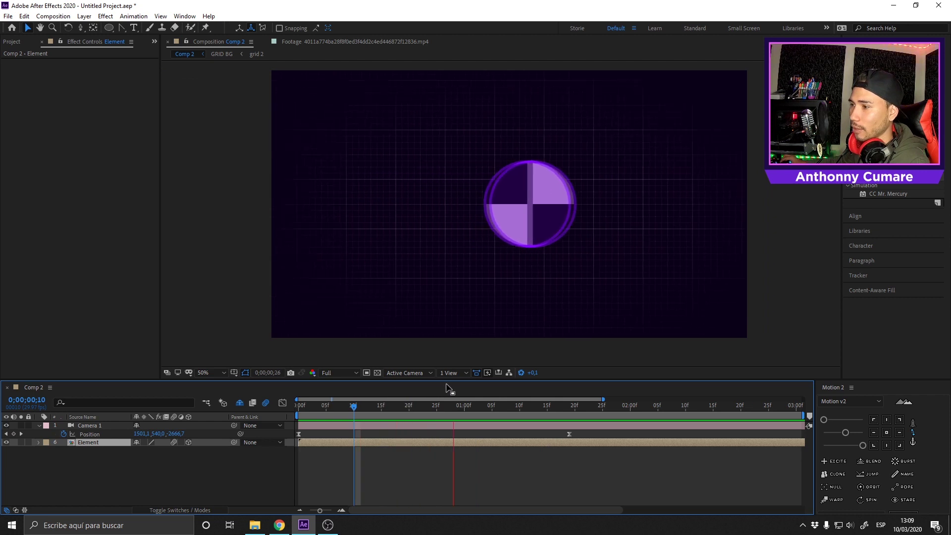
{"action": "left_click", "coordinate": [439, 406]}
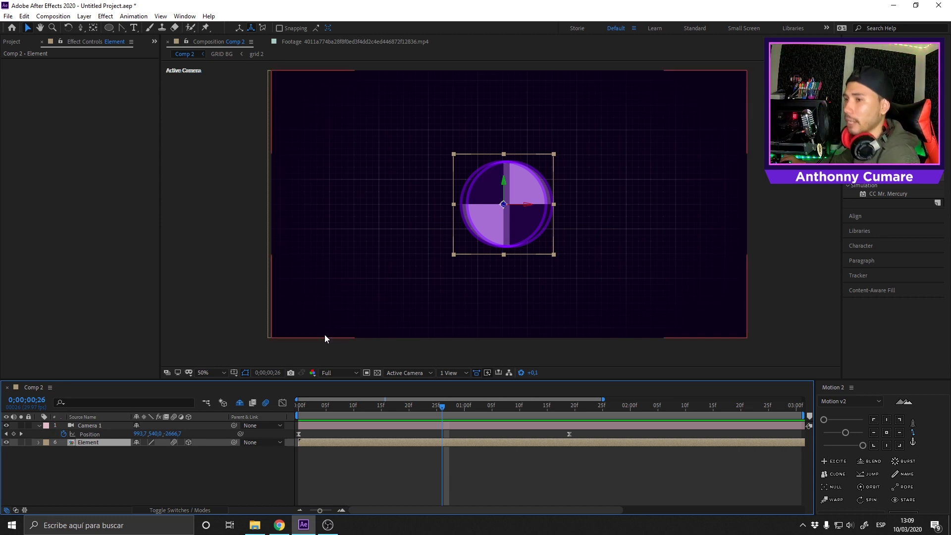
Set Comp 2's motion blur Samples Per Frame to 25 in the composition settings.
{"action": "left_click", "coordinate": [53, 16]}
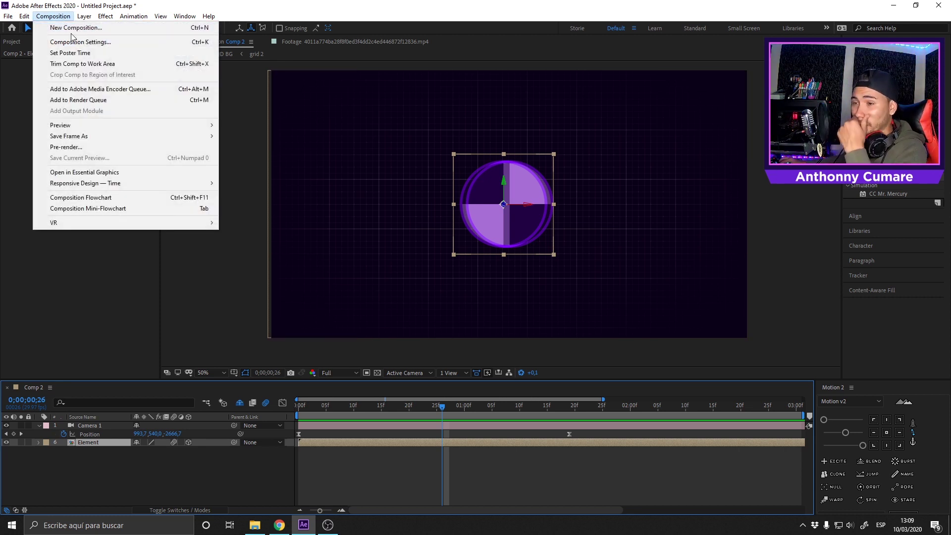
{"action": "left_click", "coordinate": [368, 453]}
{"action": "key", "text": "ctrl+k"}
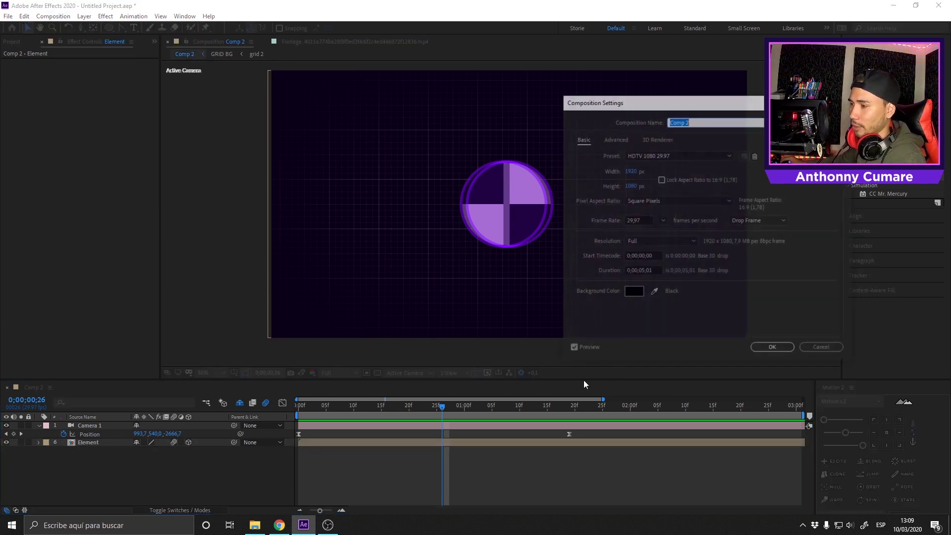
{"action": "left_click_drag", "start_coordinate": [650, 106], "coordinate": [604, 114]}
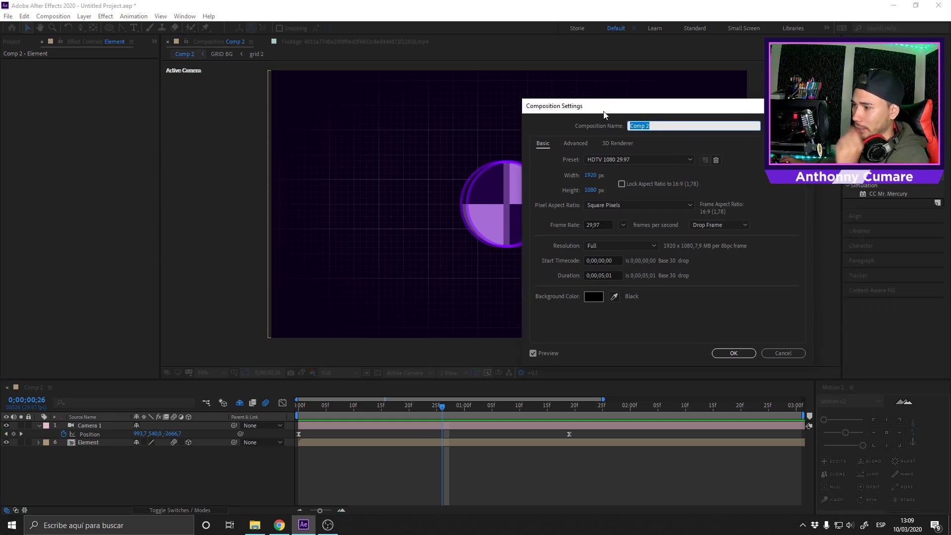
{"action": "left_click", "coordinate": [577, 144]}
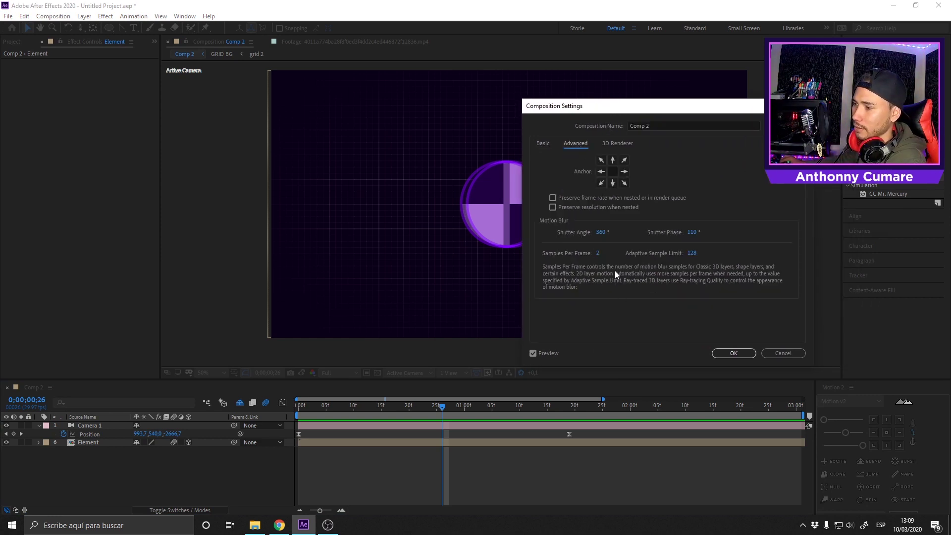
{"action": "left_click", "coordinate": [599, 254]}
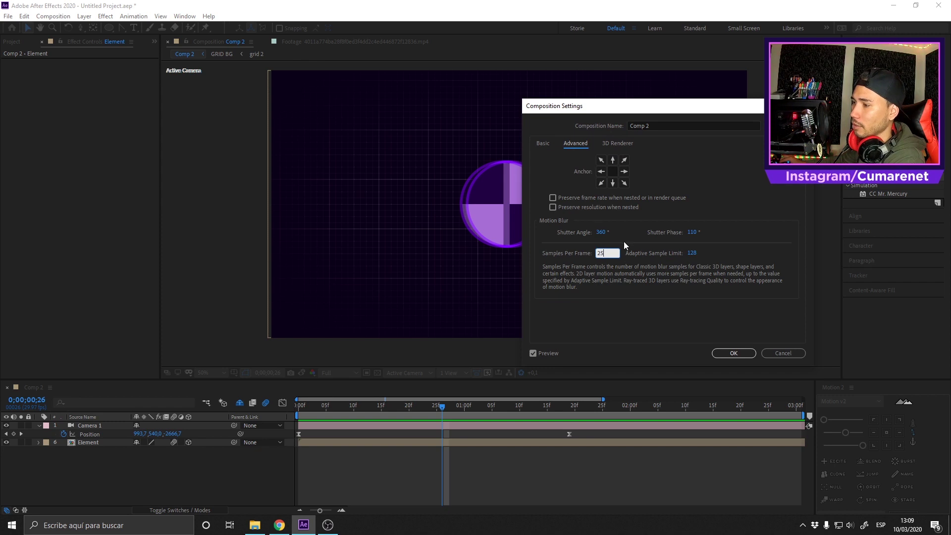
{"action": "key", "text": "Tab"}
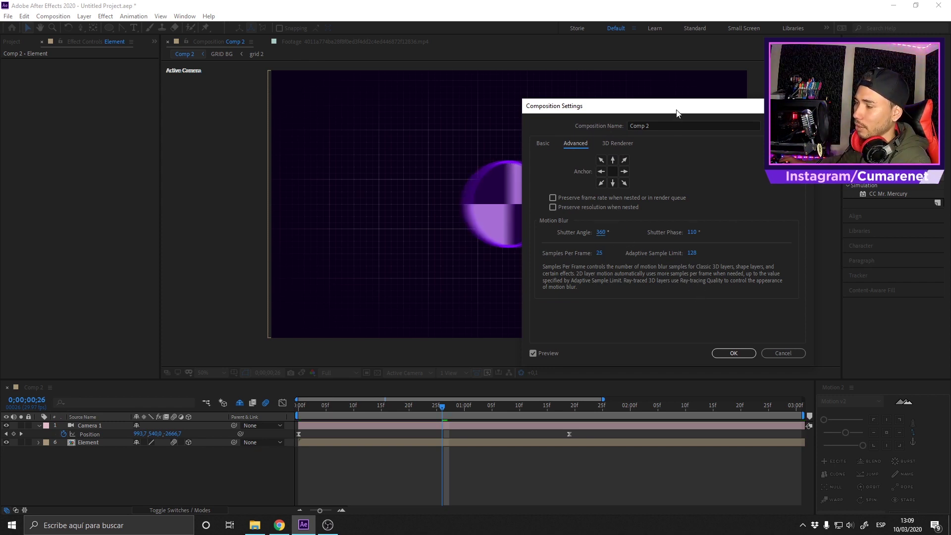
Set the motion blur Adaptive Sample Limit to 166, apply the composition settings, and scrub the animation around 0;00;00;26.
{"action": "left_click_drag", "start_coordinate": [675, 110], "coordinate": [723, 152]}
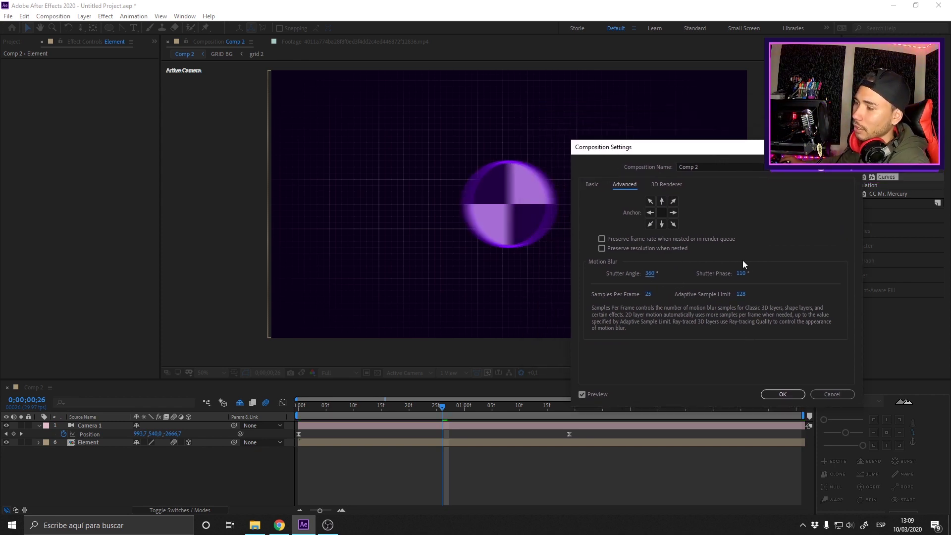
{"action": "left_click", "coordinate": [743, 294]}
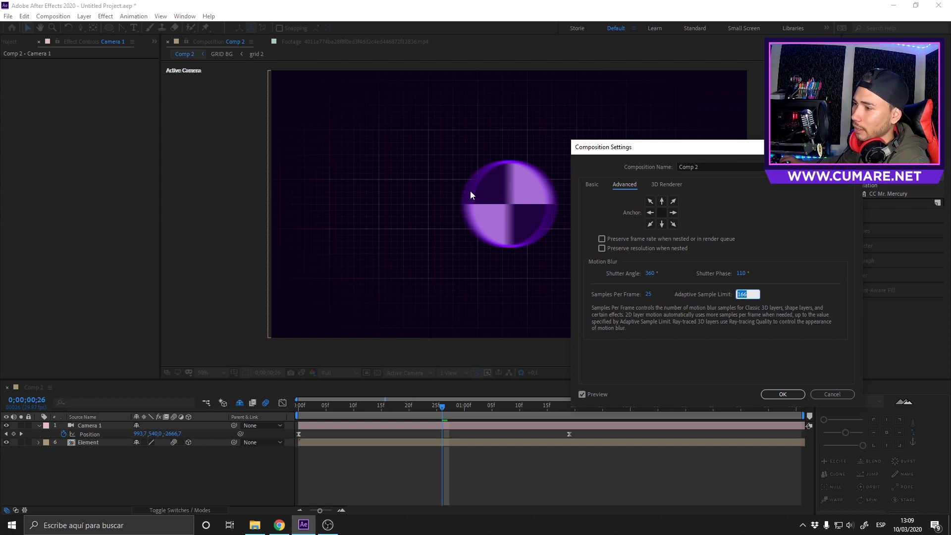
{"action": "left_click", "coordinate": [753, 294]}
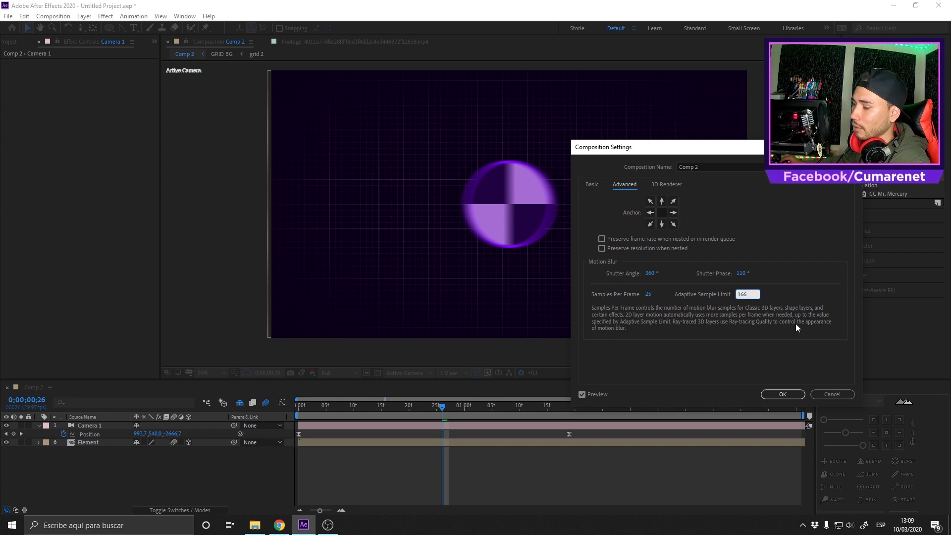
{"action": "left_click", "coordinate": [782, 395]}
{"action": "left_click_drag", "start_coordinate": [441, 408], "coordinate": [463, 405]}
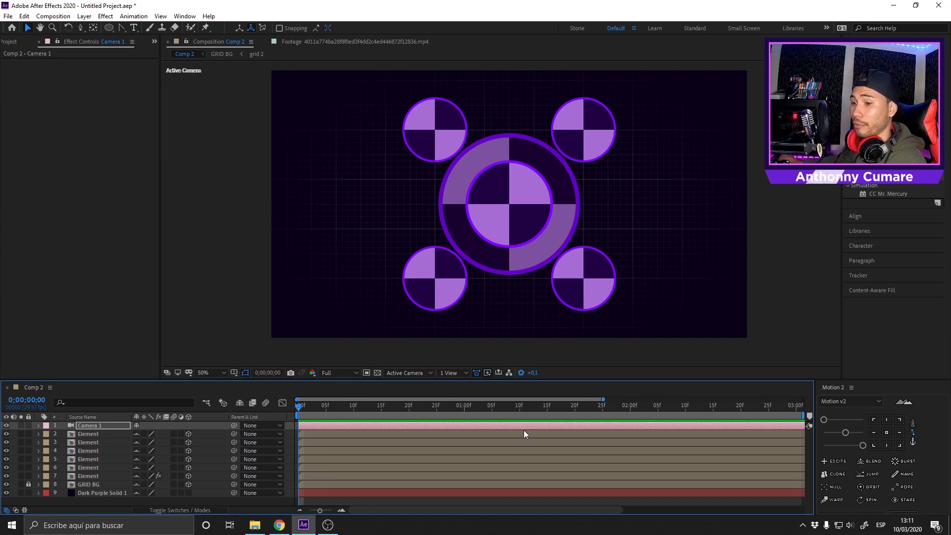
Expand Camera 1's Transform and Camera Options properties and enlarge the timeline area to show them.
{"action": "left_click", "coordinate": [38, 426]}
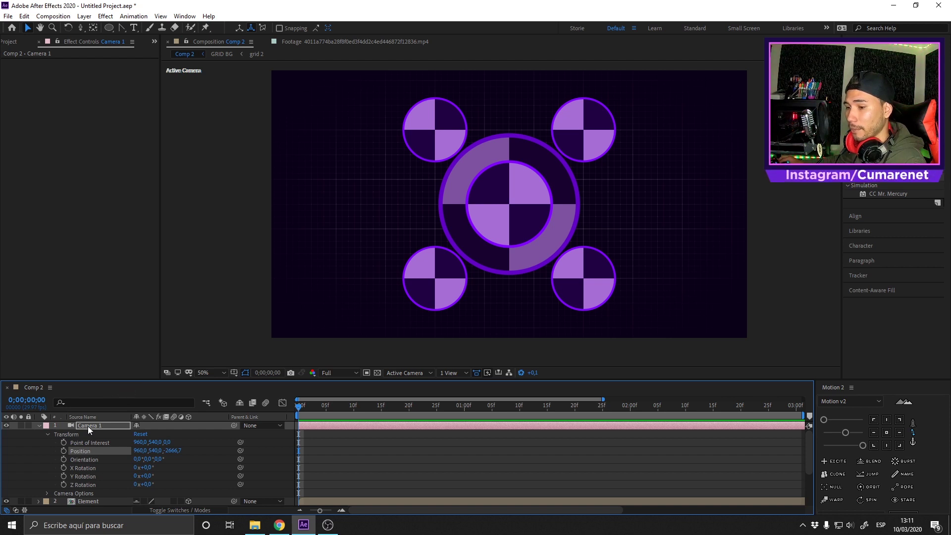
{"action": "left_click_drag", "start_coordinate": [113, 455], "coordinate": [49, 489]}
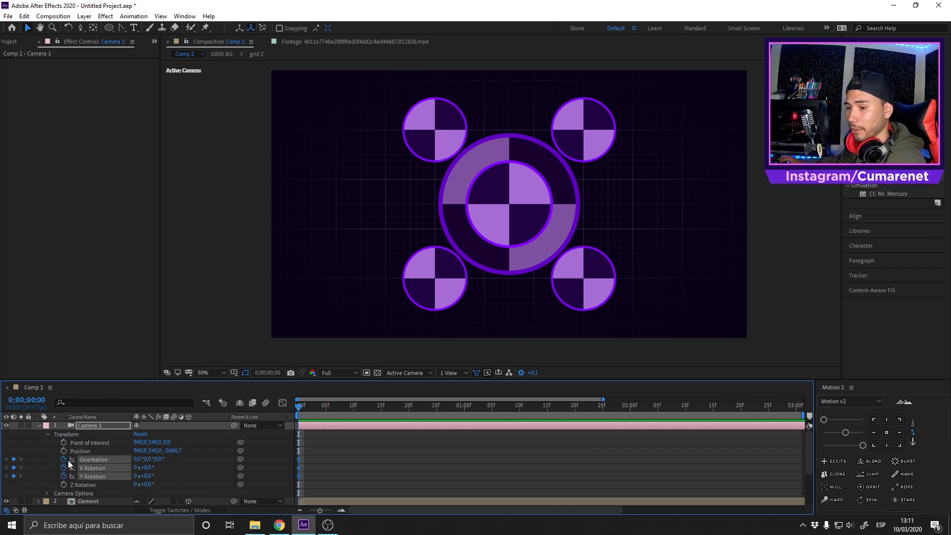
{"action": "left_click", "coordinate": [64, 459]}
{"action": "left_click", "coordinate": [64, 467]}
{"action": "left_click", "coordinate": [64, 476]}
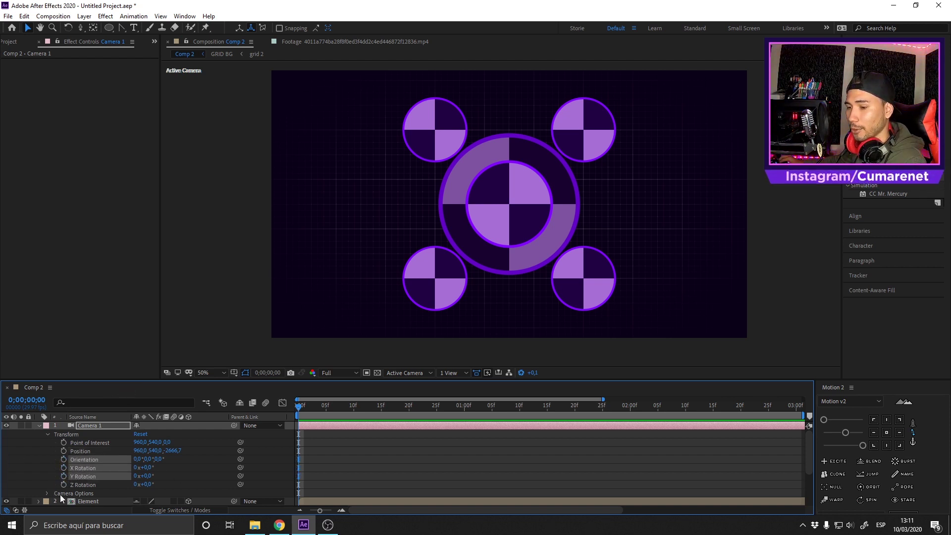
{"action": "left_click", "coordinate": [47, 493]}
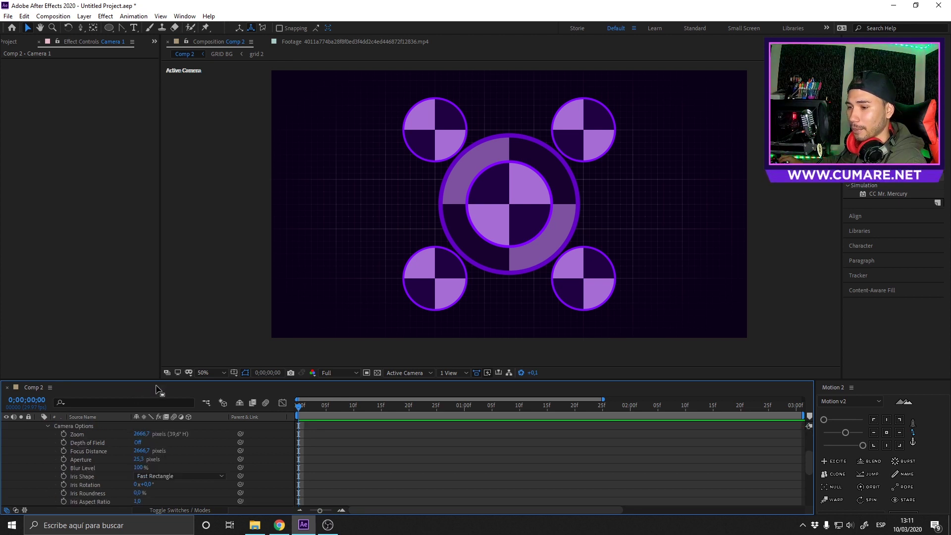
{"action": "left_click_drag", "start_coordinate": [162, 380], "coordinate": [163, 331]}
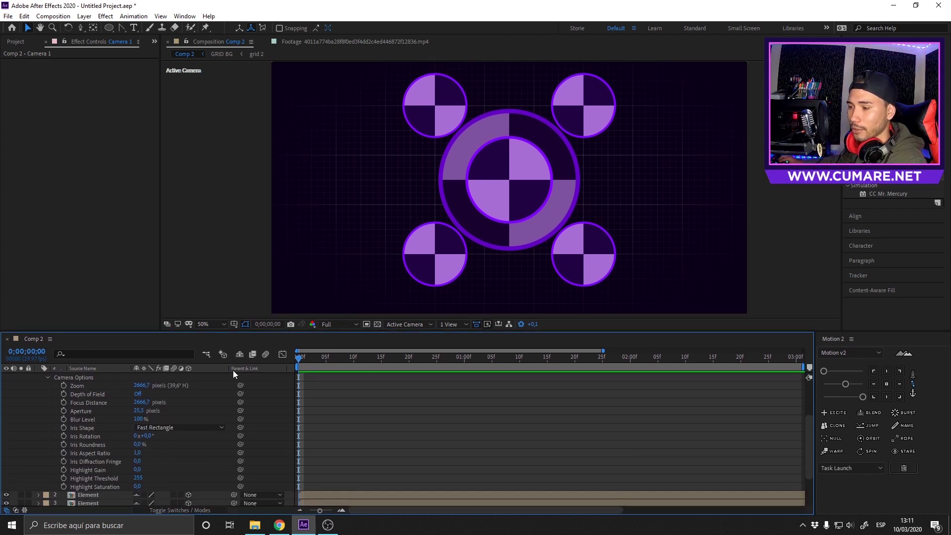
Show Comp 2 in two side-by-side views, with a Top view beside the Active Camera view.
{"action": "left_click", "coordinate": [460, 323]}
{"action": "left_click", "coordinate": [468, 349]}
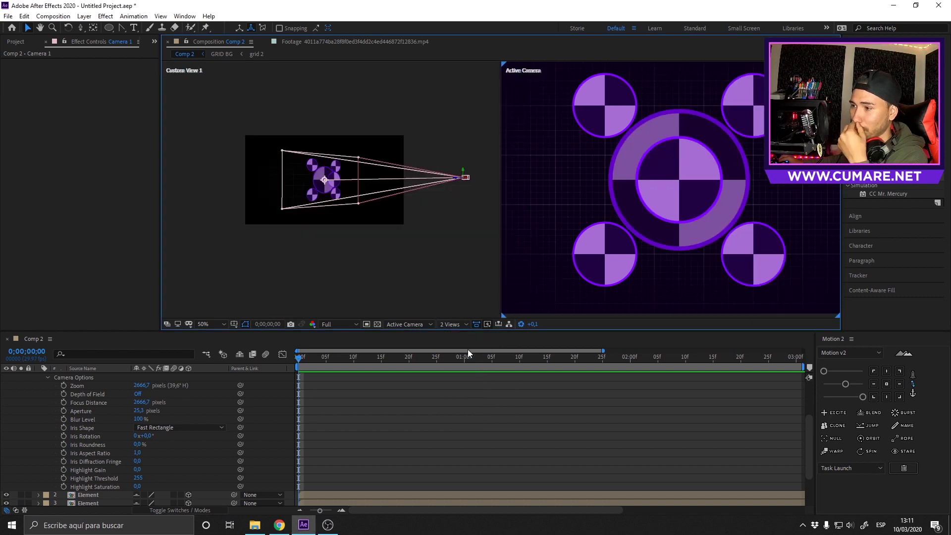
{"action": "scroll", "coordinate": [340, 186], "scroll_direction": "up", "scroll_amount": 2}
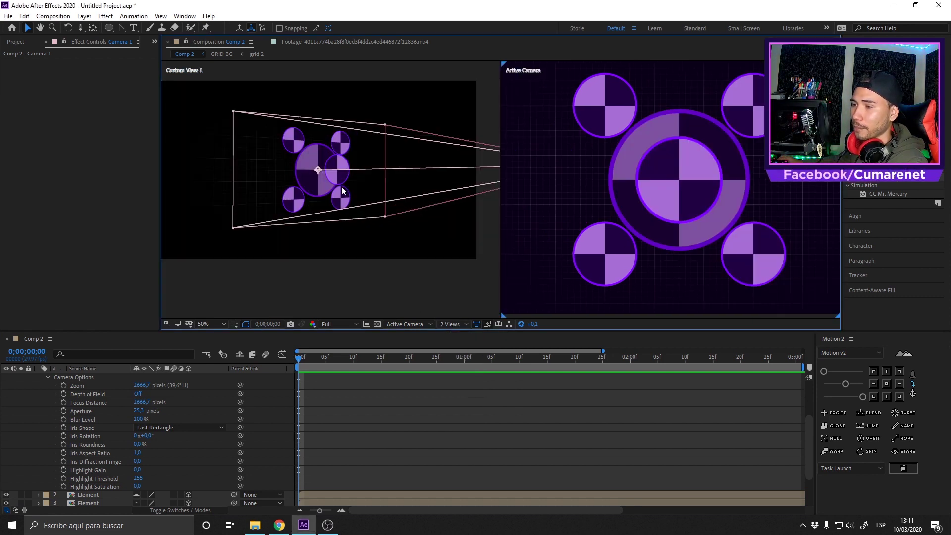
{"action": "left_click", "coordinate": [417, 291]}
{"action": "left_click", "coordinate": [405, 325]}
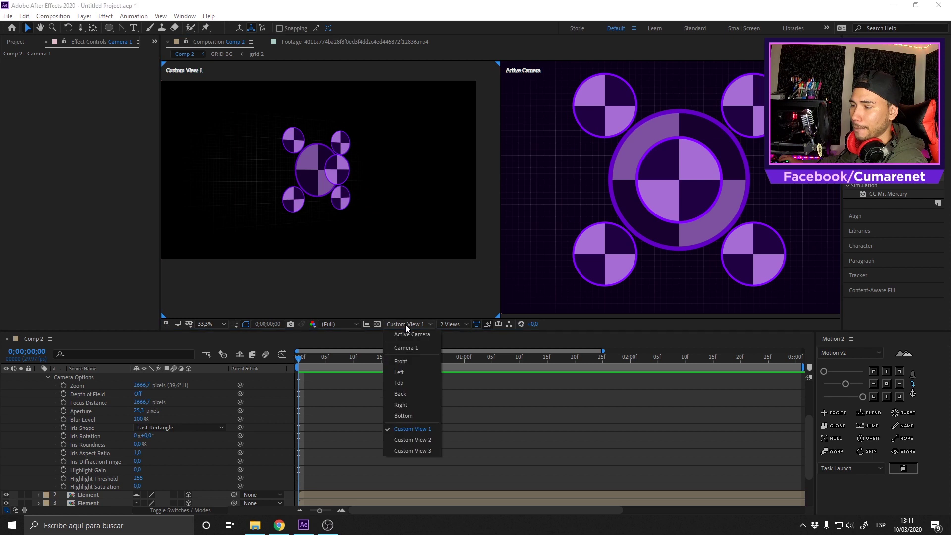
{"action": "left_click", "coordinate": [414, 385]}
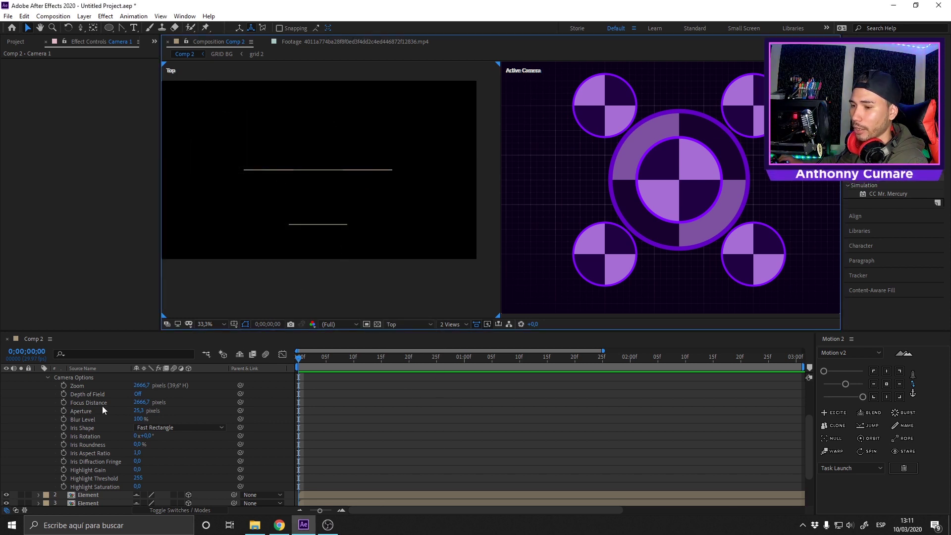
Select Camera 1, try Zoom values up to about 3774,7 pixels, and settle its Zoom at 2743,7 pixels.
{"action": "scroll", "coordinate": [105, 396], "scroll_direction": "up", "scroll_amount": 3}
{"action": "left_click", "coordinate": [96, 376]}
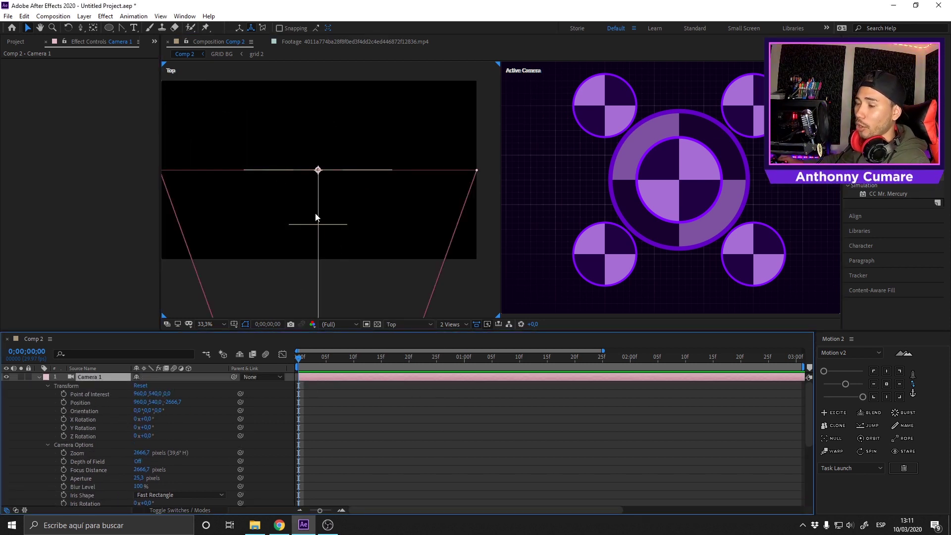
{"action": "scroll", "coordinate": [129, 455], "scroll_direction": "down", "scroll_amount": 1}
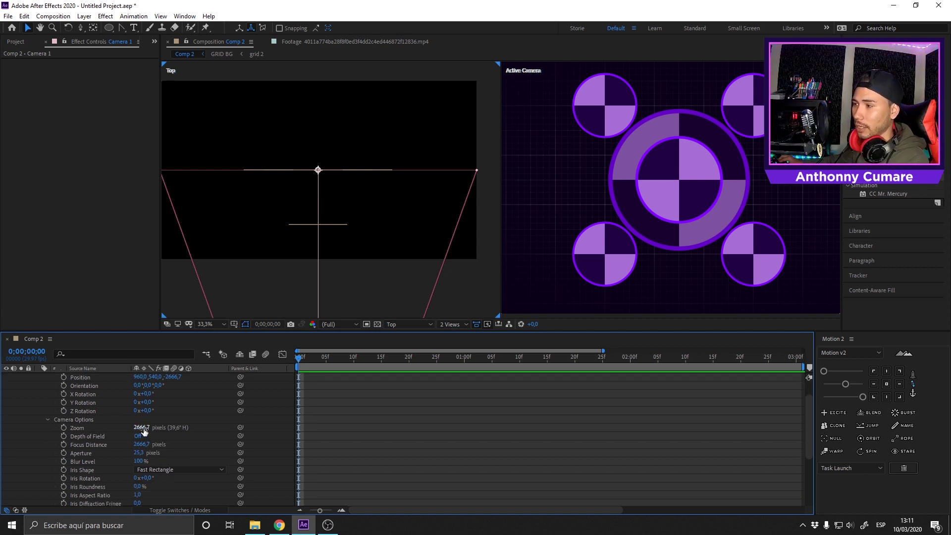
{"action": "left_click_drag", "start_coordinate": [143, 431], "coordinate": [199, 445]}
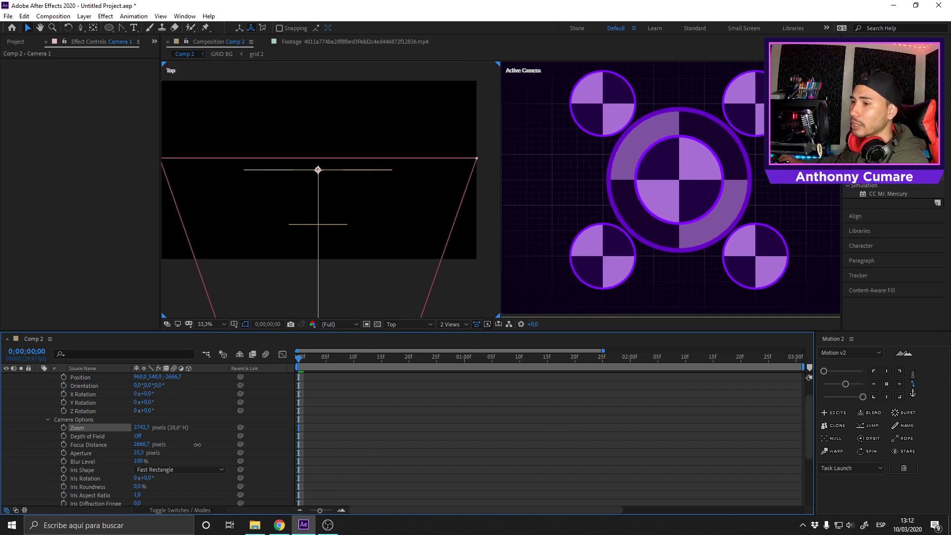
{"action": "scroll", "coordinate": [352, 239], "scroll_direction": "down", "scroll_amount": 4}
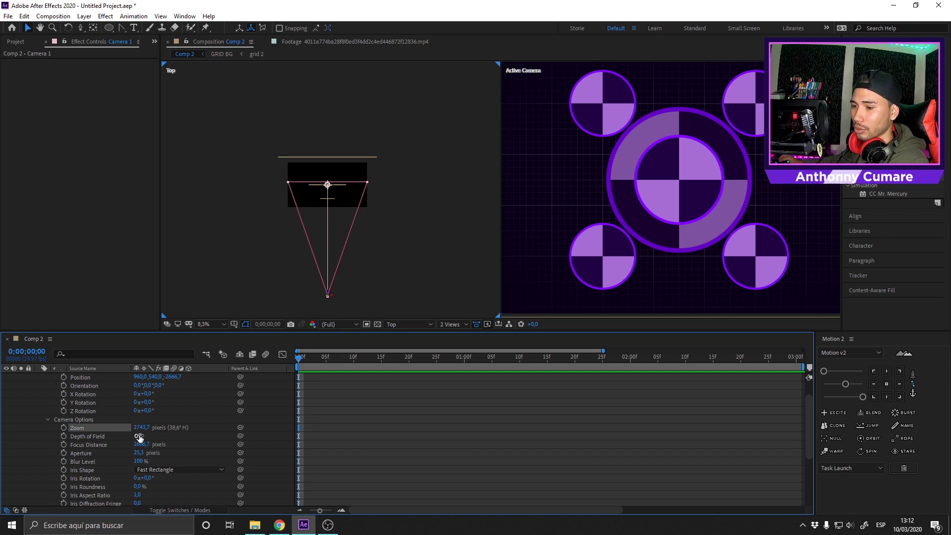
{"action": "left_click_drag", "start_coordinate": [140, 428], "coordinate": [569, 420]}
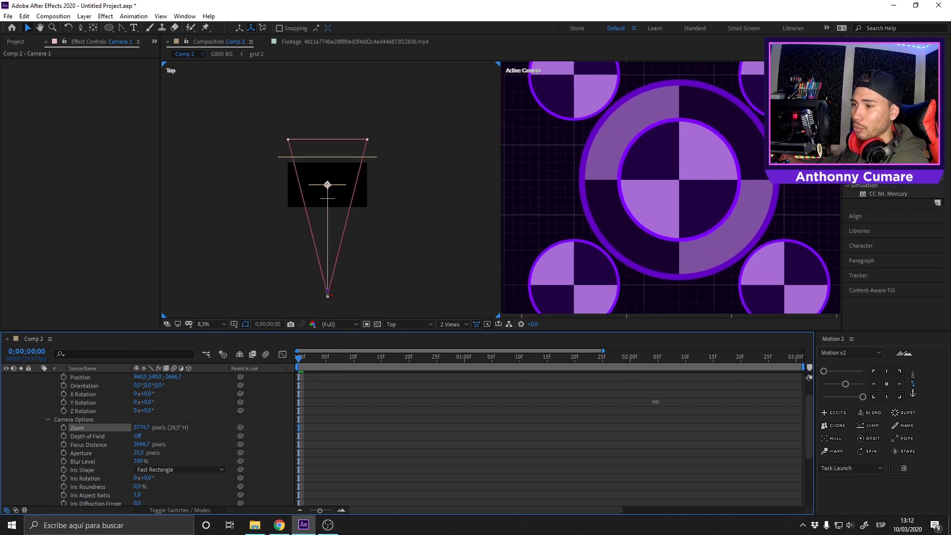
{"action": "left_click_drag", "start_coordinate": [655, 401], "coordinate": [145, 432]}
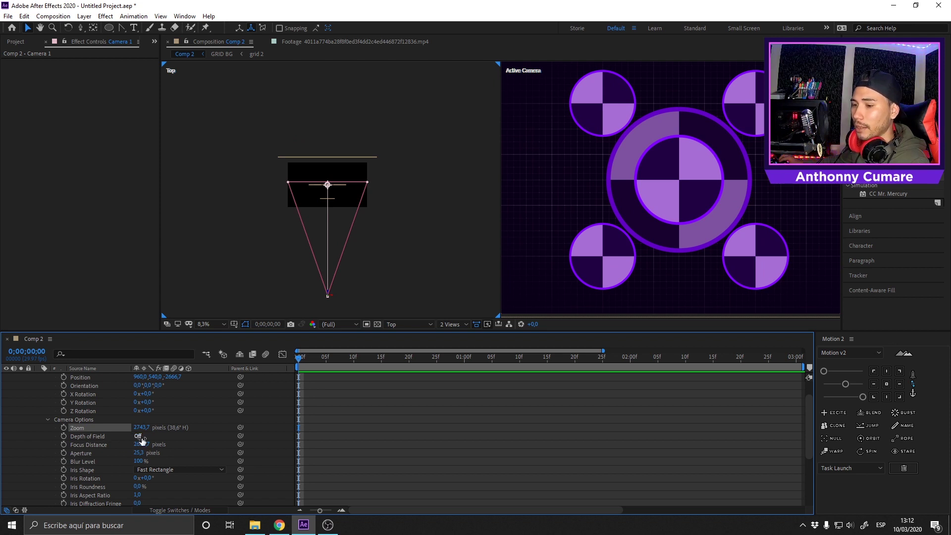
Turn on Camera 1's Depth of Field and set Focus Distance to 2342,7 pixels so the focus plane meets the front circle.
{"action": "left_click", "coordinate": [137, 436]}
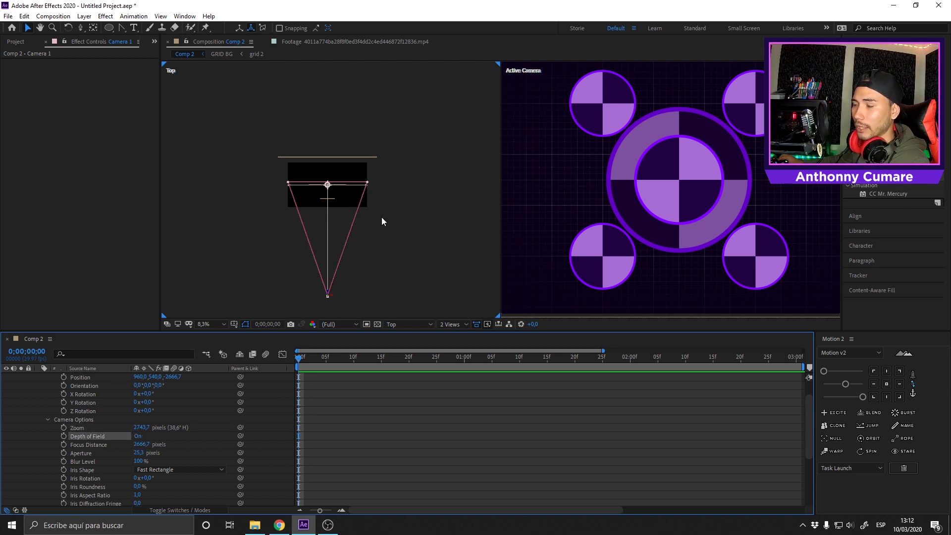
{"action": "scroll", "coordinate": [307, 204], "scroll_direction": "up", "scroll_amount": 2}
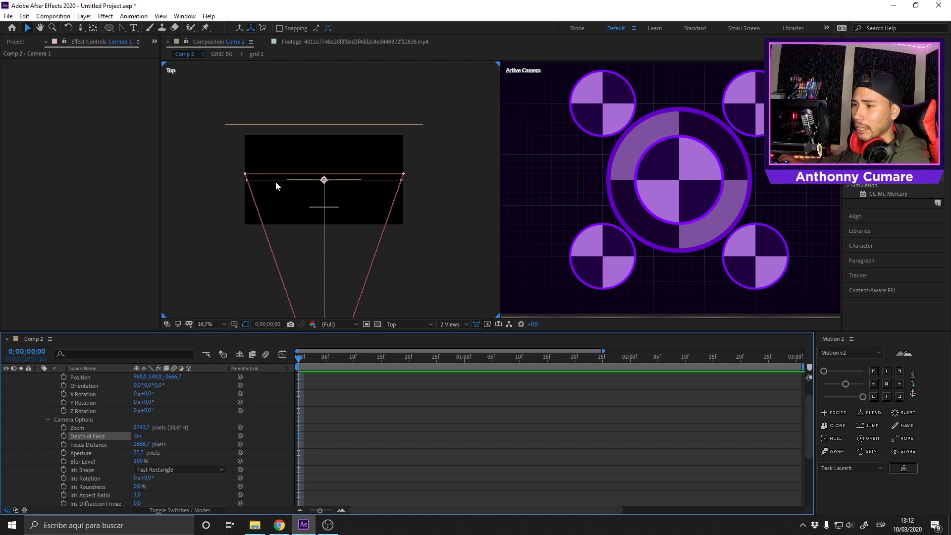
{"action": "left_click", "coordinate": [85, 446]}
{"action": "left_click_drag", "start_coordinate": [134, 444], "coordinate": [2, 424]}
{"action": "left_click_drag", "start_coordinate": [136, 444], "coordinate": [91, 440]}
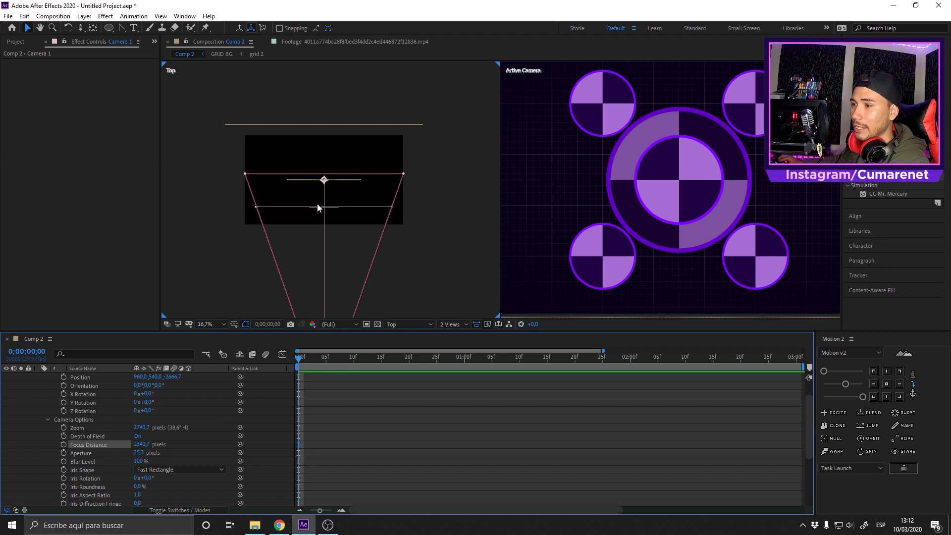
Select Camera 1 and raise its Aperture to 992,3 pixels to blur the circles outside the focus plane.
{"action": "left_click", "coordinate": [684, 184]}
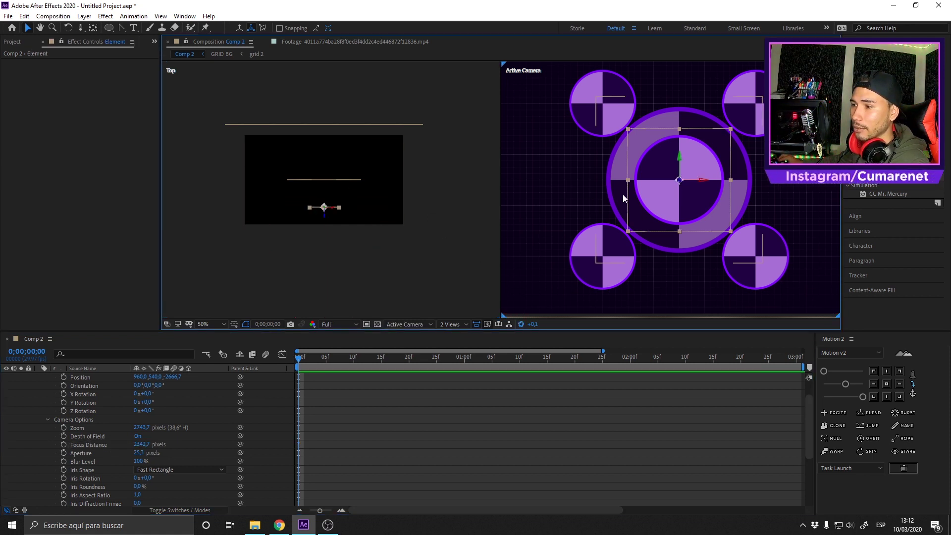
{"action": "scroll", "coordinate": [254, 404], "scroll_direction": "up", "scroll_amount": 3}
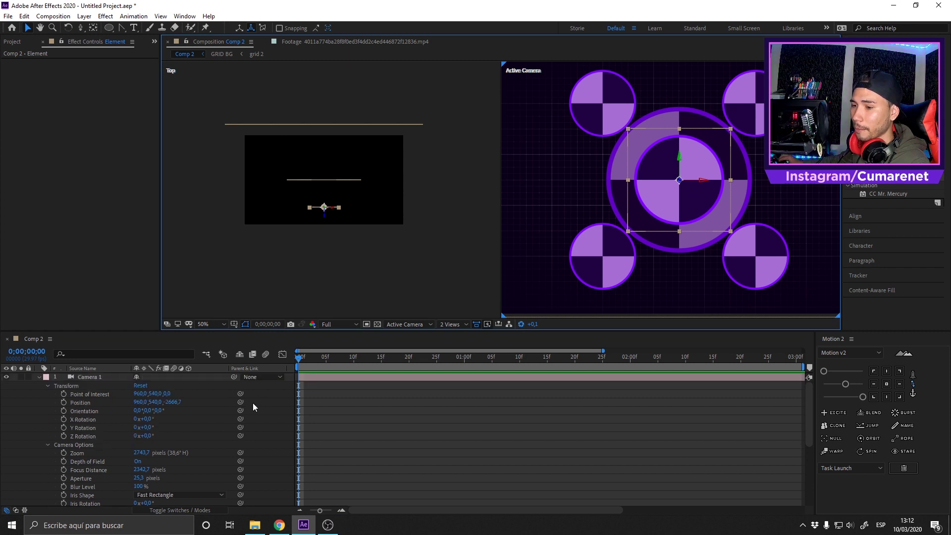
{"action": "left_click", "coordinate": [90, 376]}
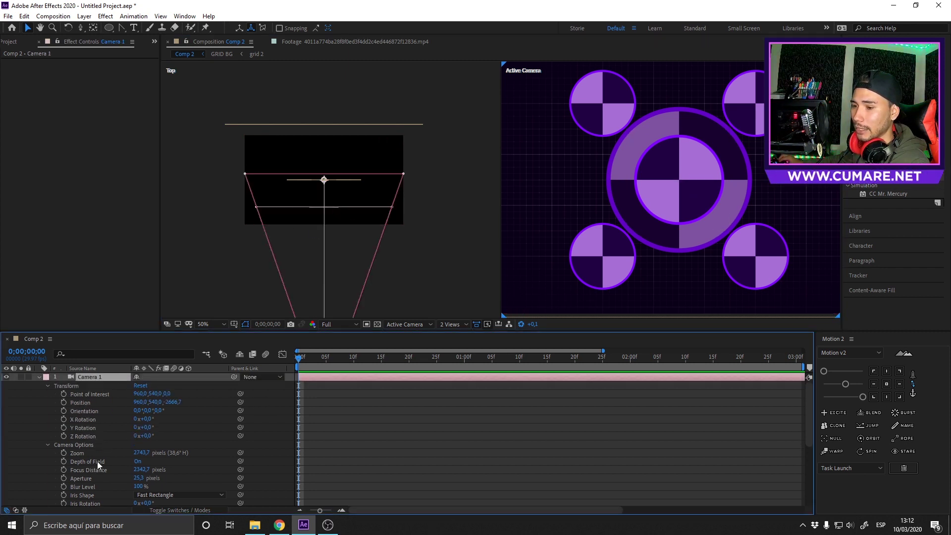
{"action": "left_click_drag", "start_coordinate": [139, 479], "coordinate": [214, 470]}
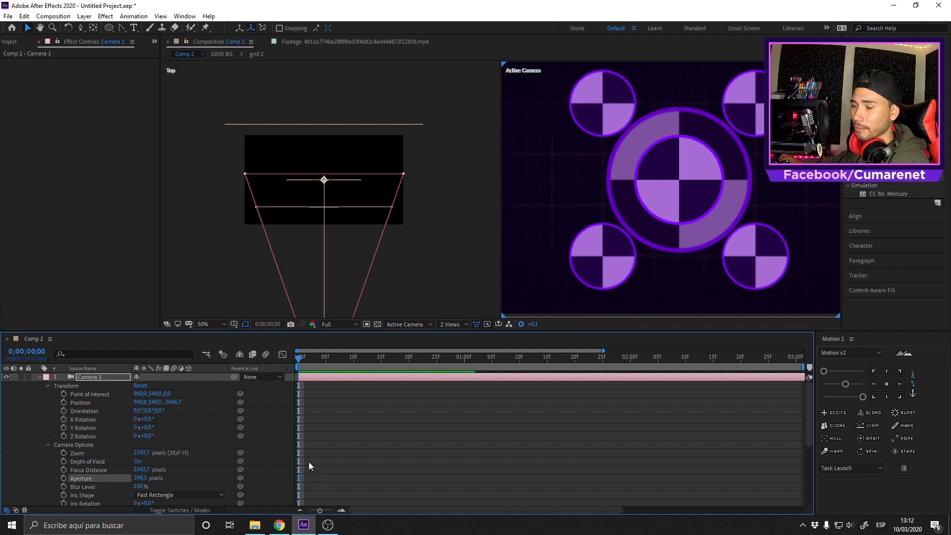
{"action": "left_click", "coordinate": [140, 478]}
{"action": "type", "text": "390"}
{"action": "key", "text": "Return"}
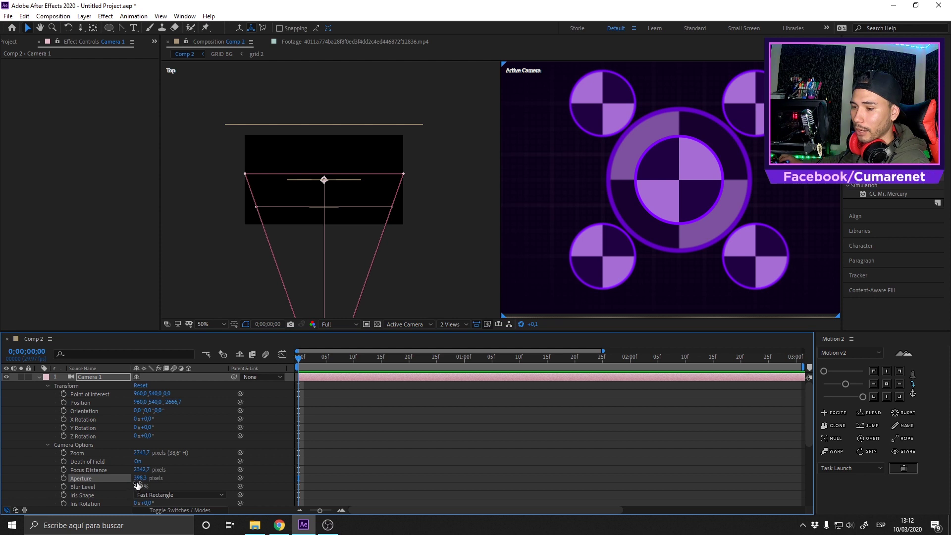
{"action": "left_click_drag", "start_coordinate": [138, 483], "coordinate": [430, 471]}
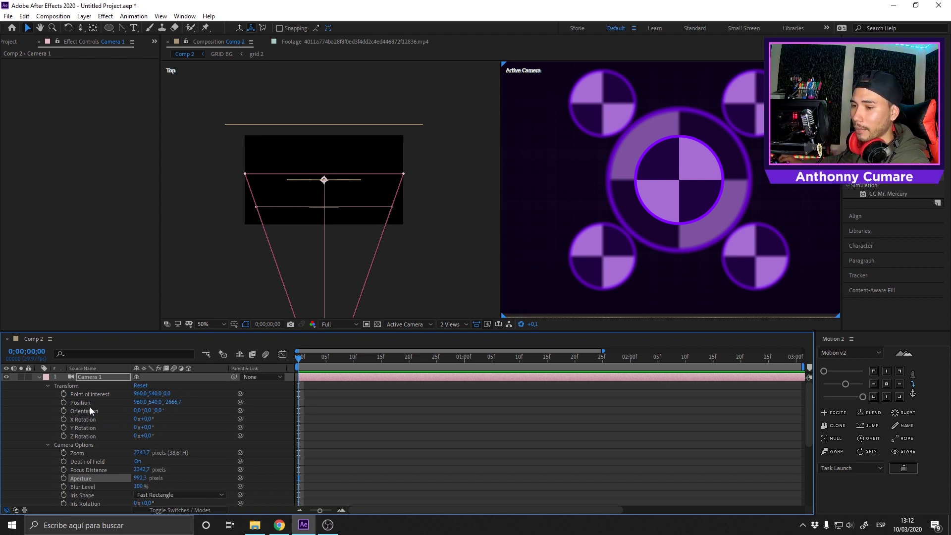
Try different Z positions for Camera 1, then keyframe its Position at 0;00;00;00 with Z at -2667,7.
{"action": "left_click_drag", "start_coordinate": [176, 403], "coordinate": [337, 399]}
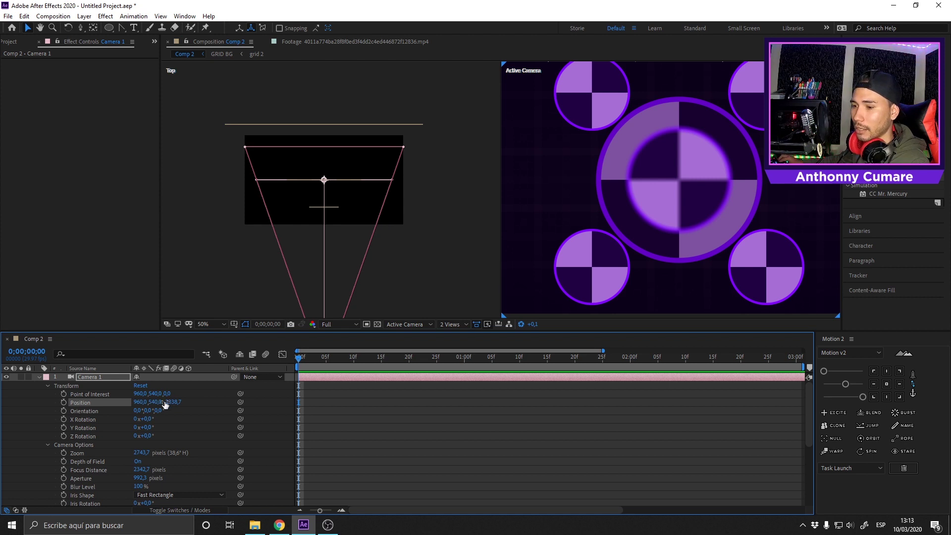
{"action": "left_click_drag", "start_coordinate": [171, 403], "coordinate": [2, 371]}
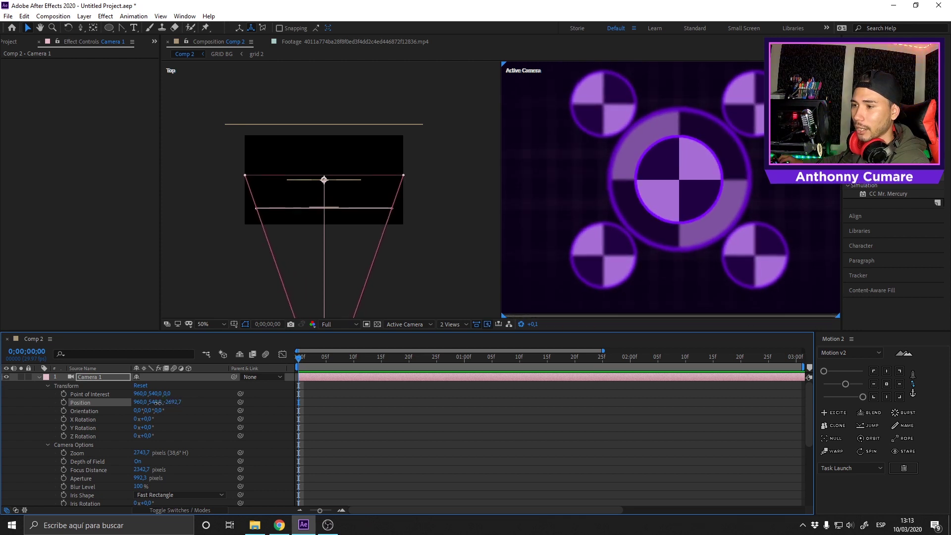
{"action": "left_click_drag", "start_coordinate": [157, 403], "coordinate": [161, 403]}
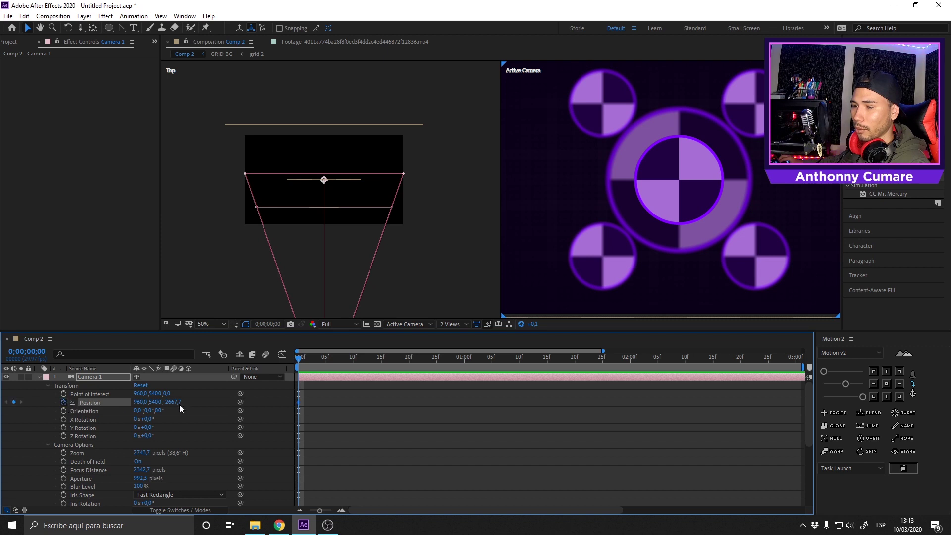
Add a Camera 1 Position keyframe at 0;00;02;01 with Z -2335,7 and ease both keyframes.
{"action": "left_click_drag", "start_coordinate": [392, 358], "coordinate": [634, 369]}
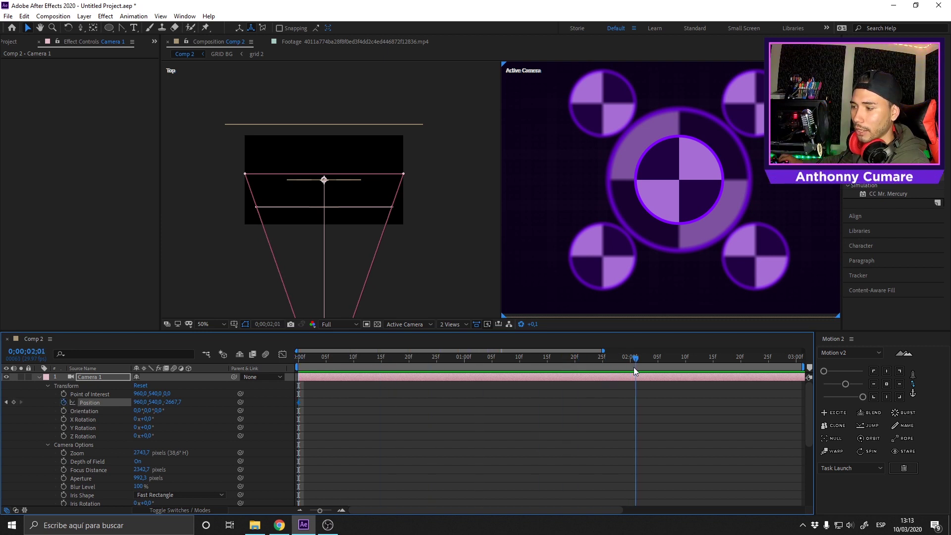
{"action": "left_click_drag", "start_coordinate": [190, 402], "coordinate": [360, 390]}
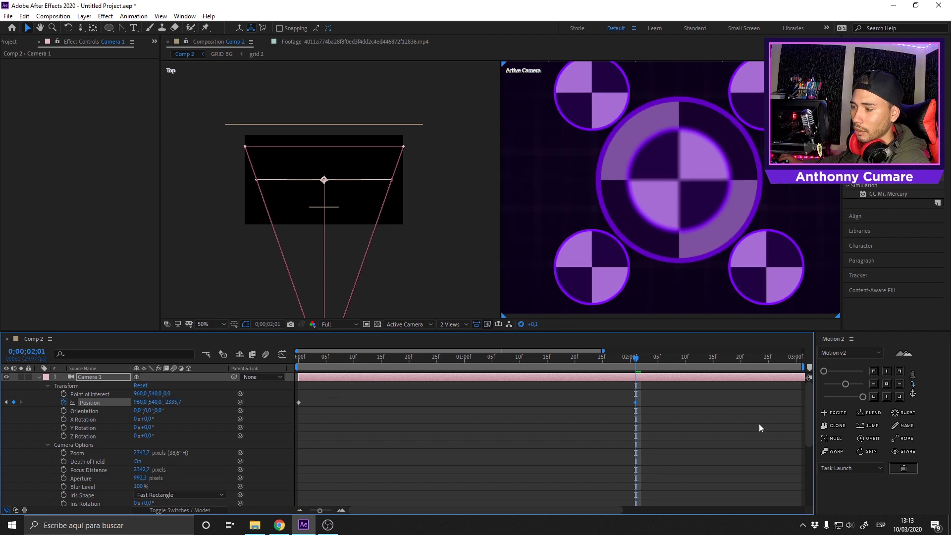
{"action": "left_click", "coordinate": [845, 384]}
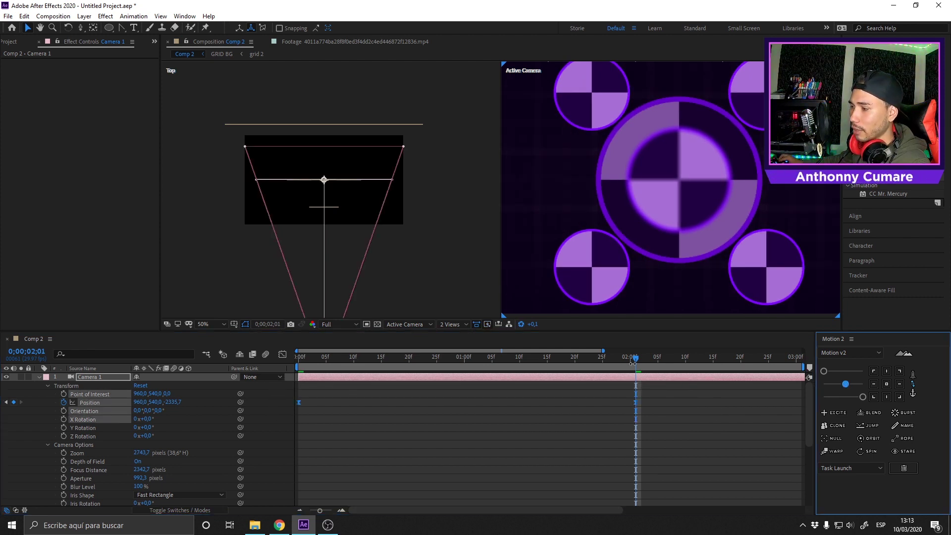
Preview the camera move from the start to examine how focus shifts between the circles, and return to the first frame.
{"action": "left_click_drag", "start_coordinate": [637, 358], "coordinate": [109, 342]}
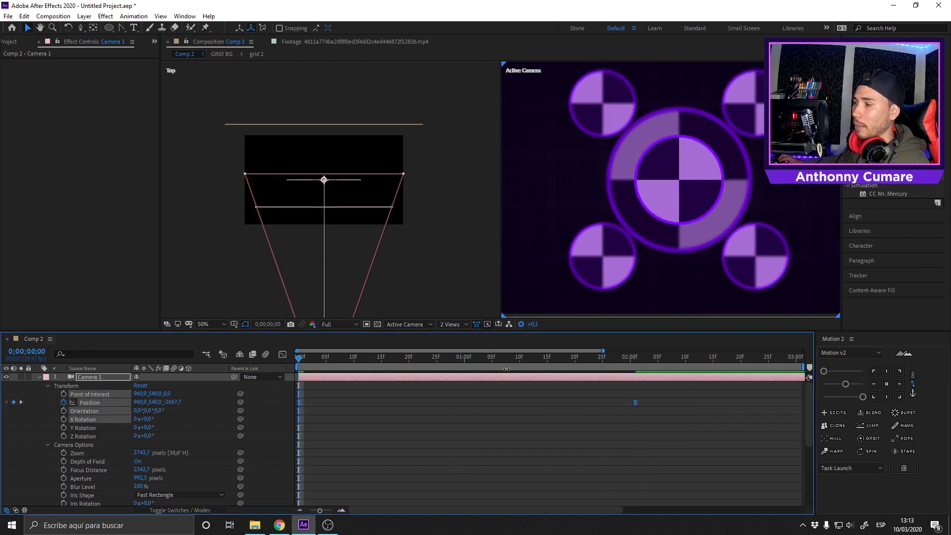
{"action": "key", "text": "space"}
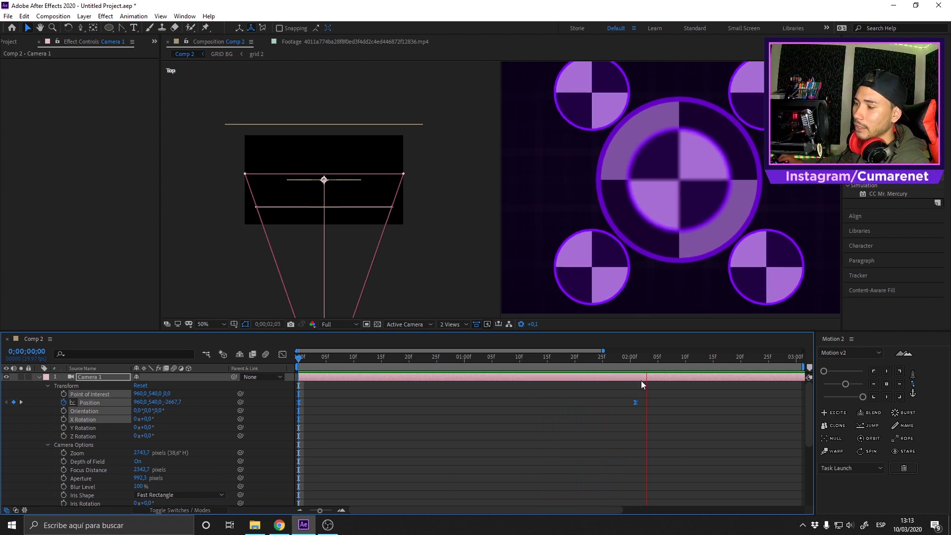
{"action": "key", "text": "space"}
{"action": "left_click_drag", "start_coordinate": [704, 356], "coordinate": [519, 357]}
{"action": "key", "text": "Home"}
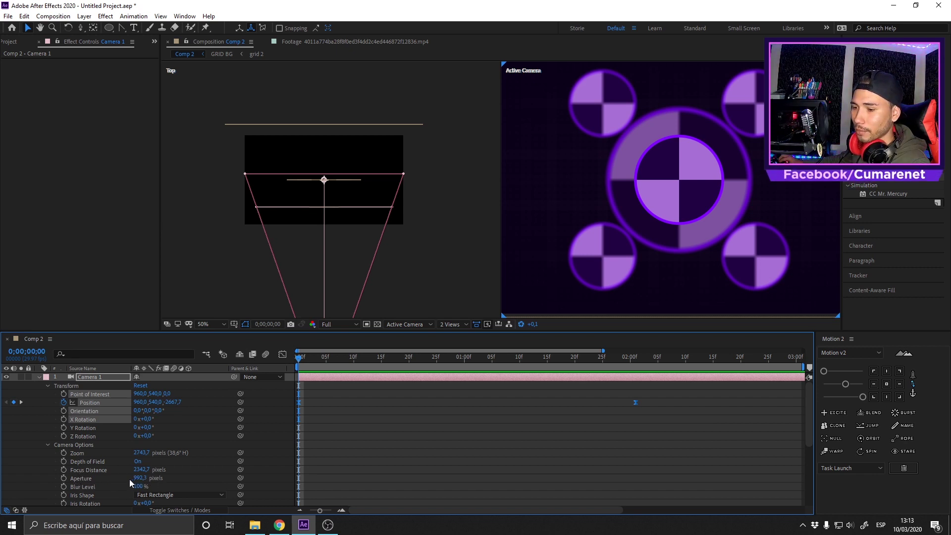
Try Camera 1 Aperture values between about 149 and 5760 pixels, settle at 4110,3 pixels and scrub through the blur.
{"action": "left_click_drag", "start_coordinate": [140, 479], "coordinate": [237, 480]}
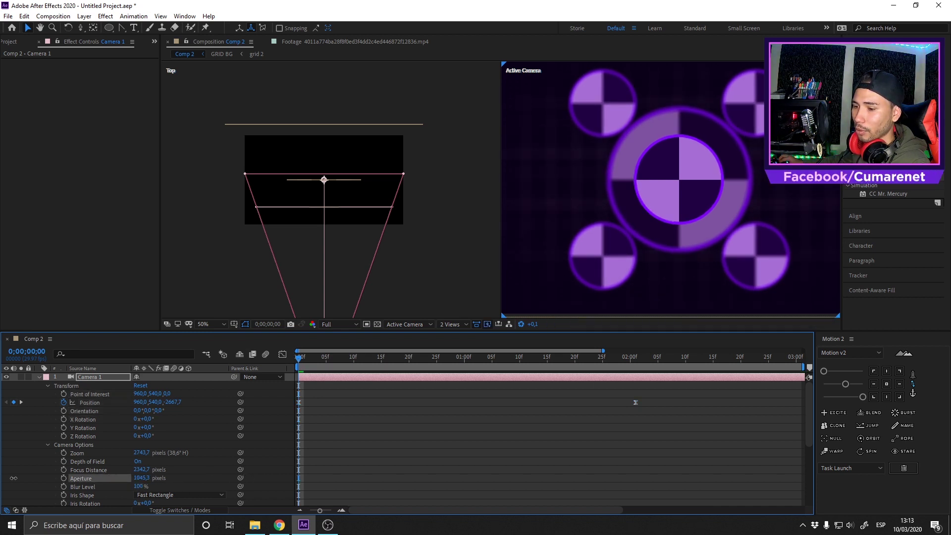
{"action": "left_click_drag", "start_coordinate": [13, 477], "coordinate": [9, 479]}
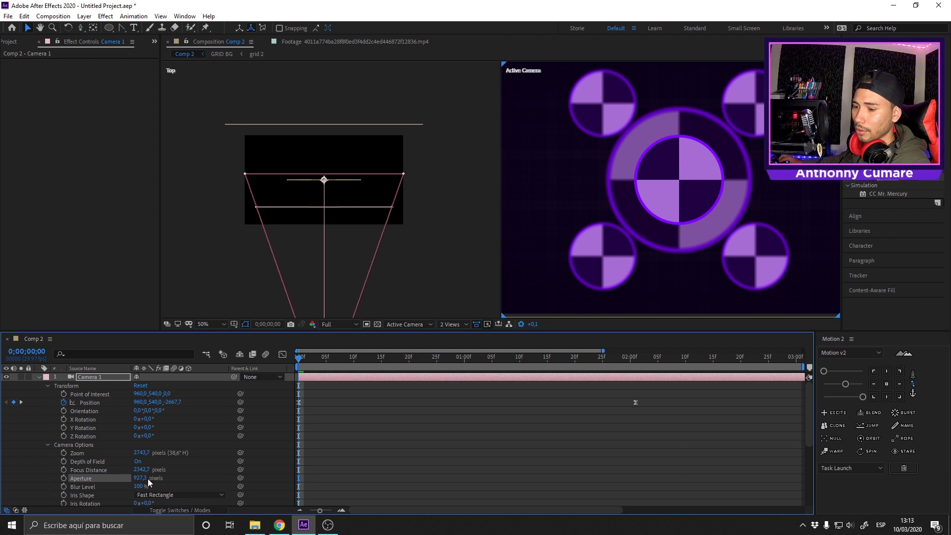
{"action": "left_click_drag", "start_coordinate": [141, 478], "coordinate": [165, 489]}
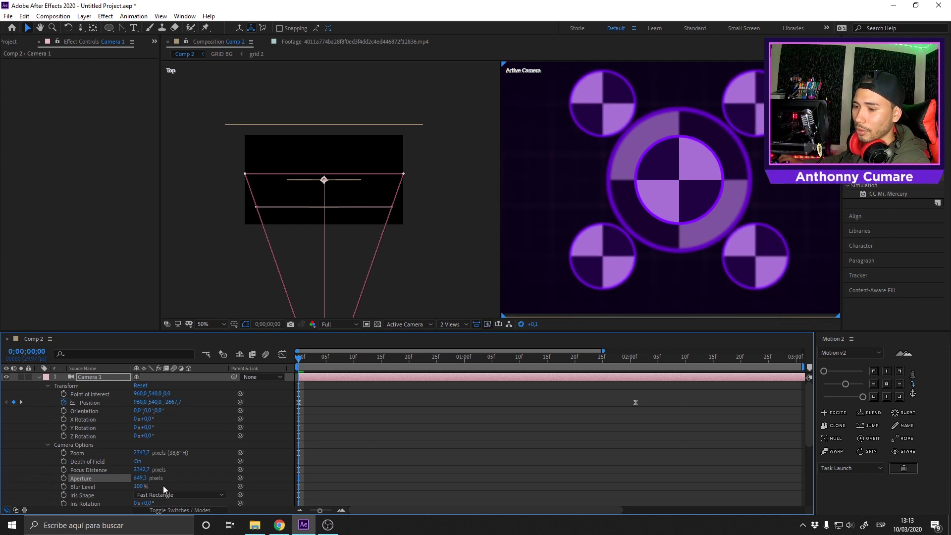
{"action": "left_click_drag", "start_coordinate": [143, 480], "coordinate": [155, 480]}
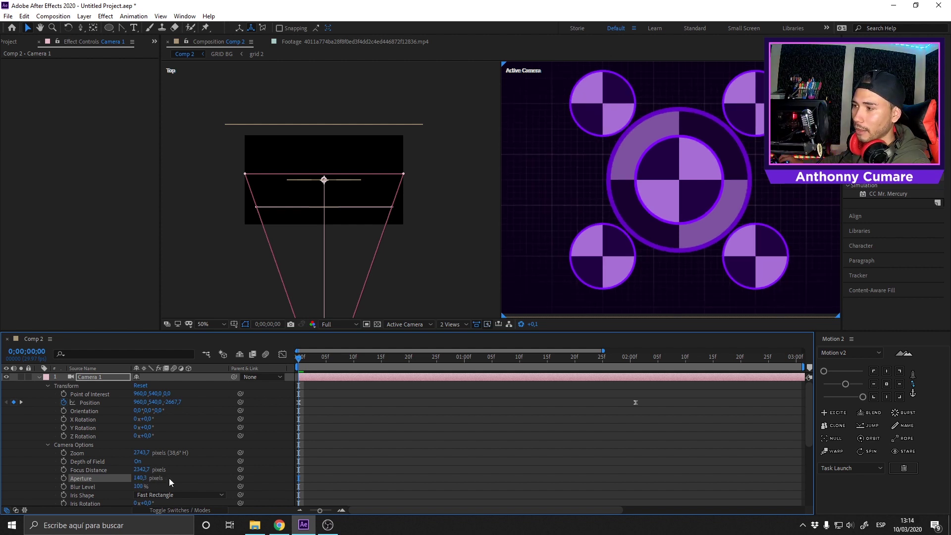
{"action": "left_click_drag", "start_coordinate": [140, 480], "coordinate": [208, 484]}
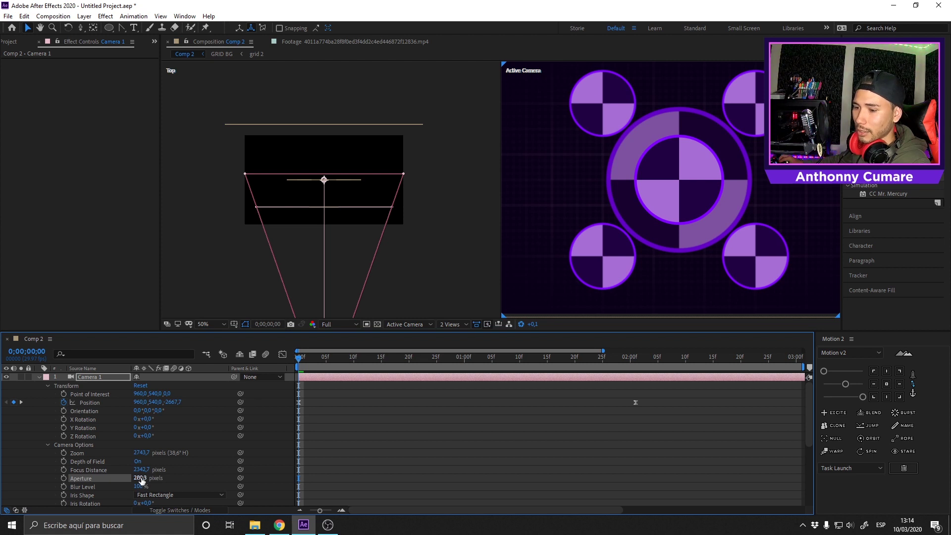
{"action": "left_click_drag", "start_coordinate": [142, 480], "coordinate": [475, 484]}
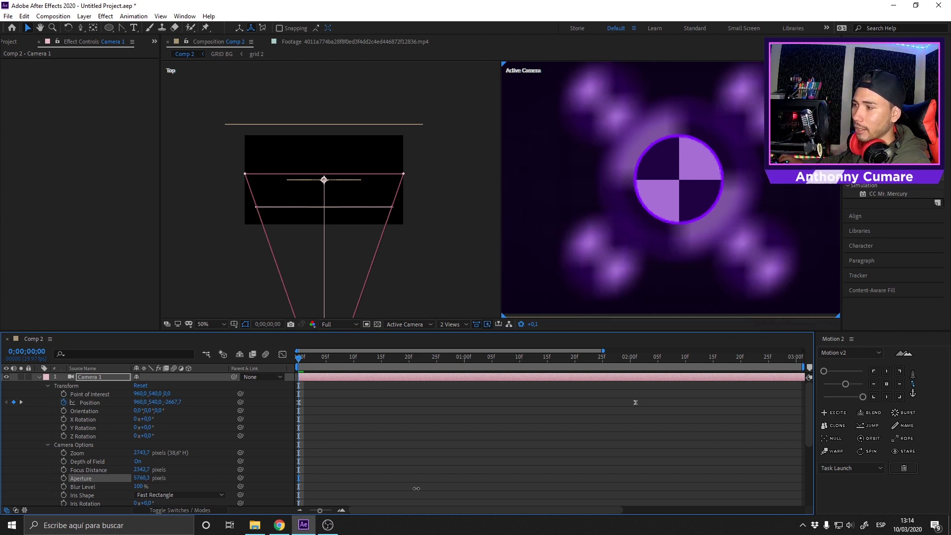
{"action": "left_click_drag", "start_coordinate": [416, 488], "coordinate": [334, 482]}
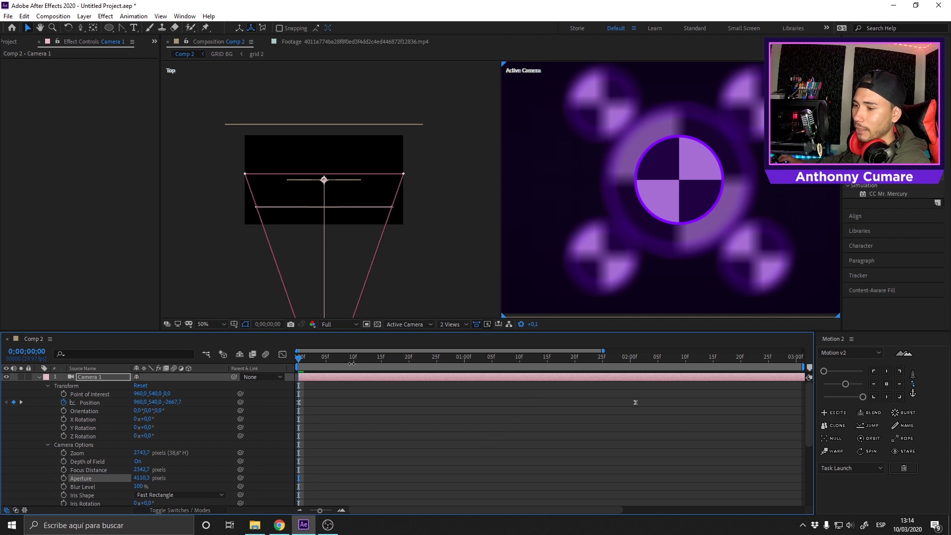
{"action": "left_click_drag", "start_coordinate": [319, 365], "coordinate": [515, 357]}
{"action": "key", "text": "Home"}
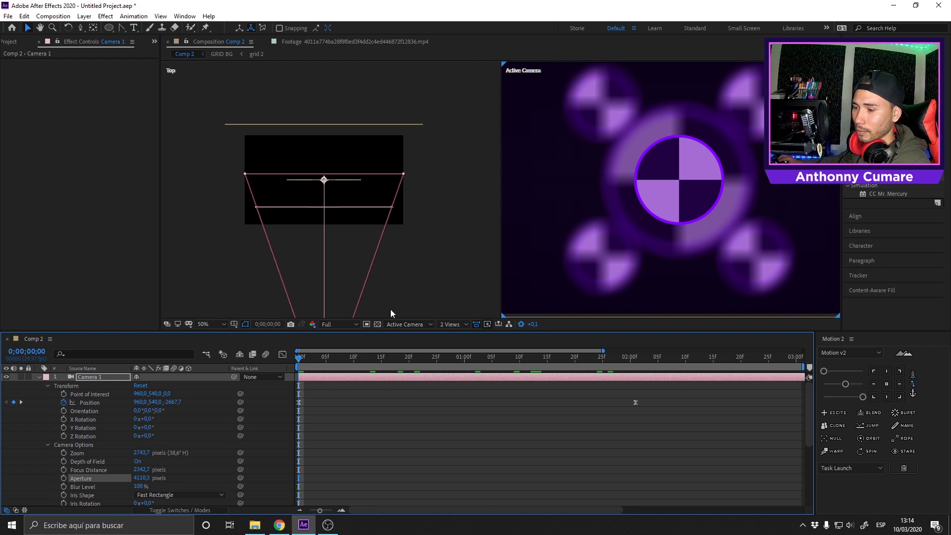
Orbit and dolly Camera 1 to an angled view of the circles at Position -728,7, 1083,3, -1249,6.
{"action": "key", "text": "c"}
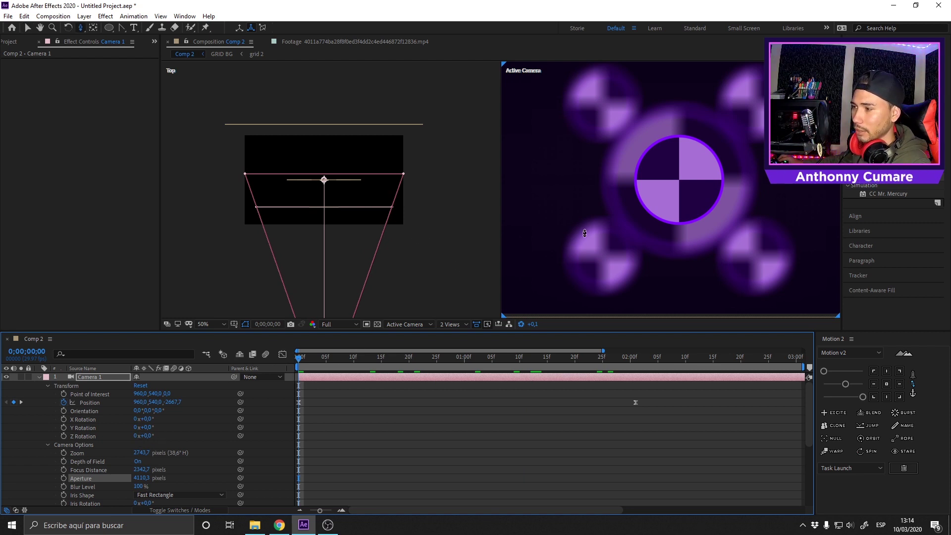
{"action": "left_click_drag", "start_coordinate": [633, 225], "coordinate": [666, 228]}
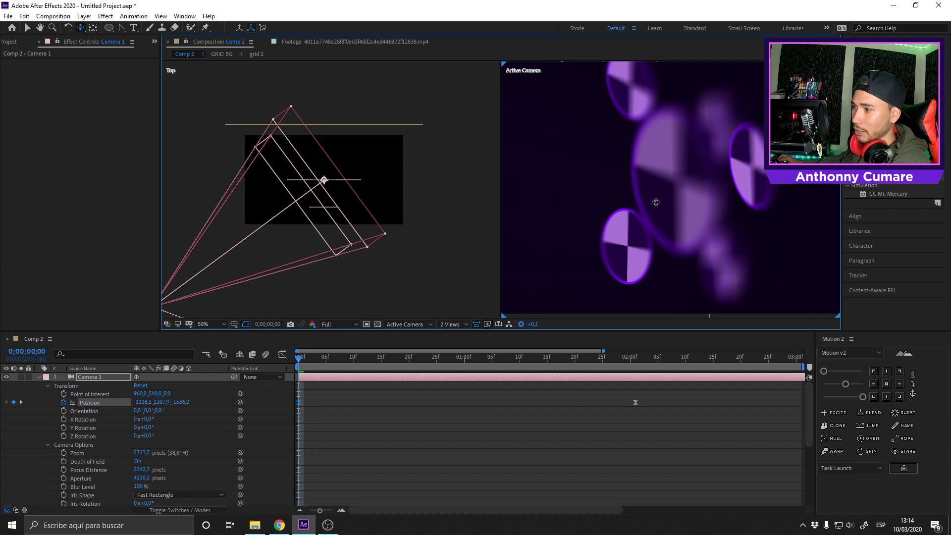
{"action": "left_click_drag", "start_coordinate": [656, 204], "coordinate": [679, 163]}
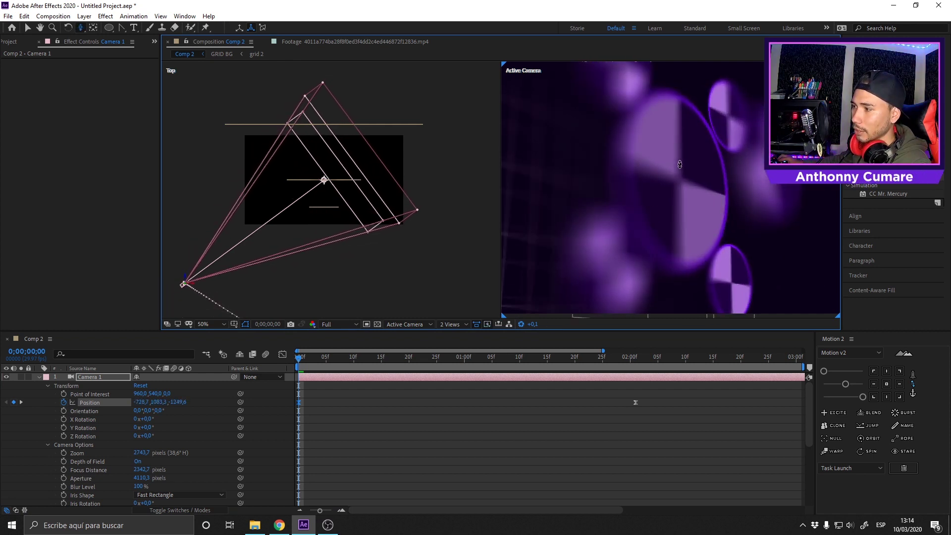
Replace the old Position keyframes with a pull-back from the current view at the start to -1078,3, 1195,8, -1508,3 at 0;00;02;01.
{"action": "left_click", "coordinate": [66, 402]}
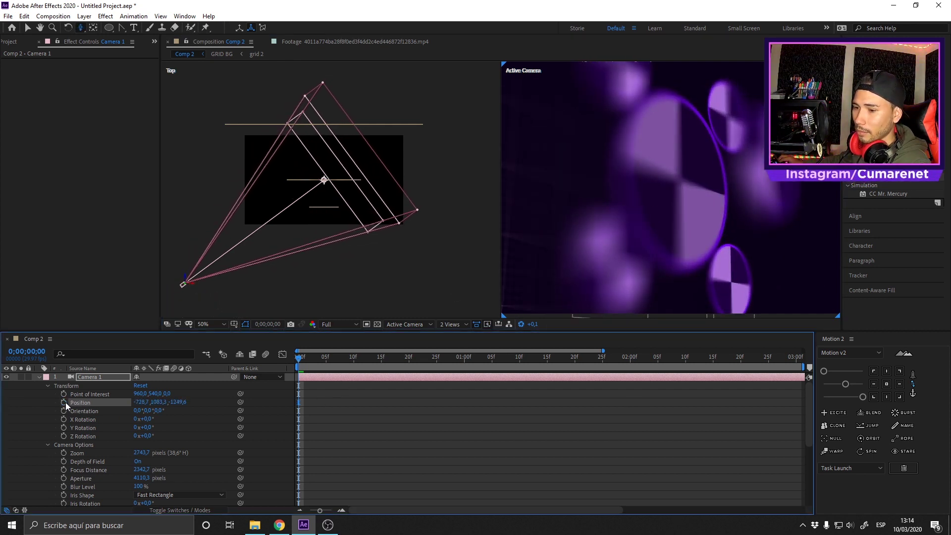
{"action": "left_click_drag", "start_coordinate": [469, 359], "coordinate": [635, 358]}
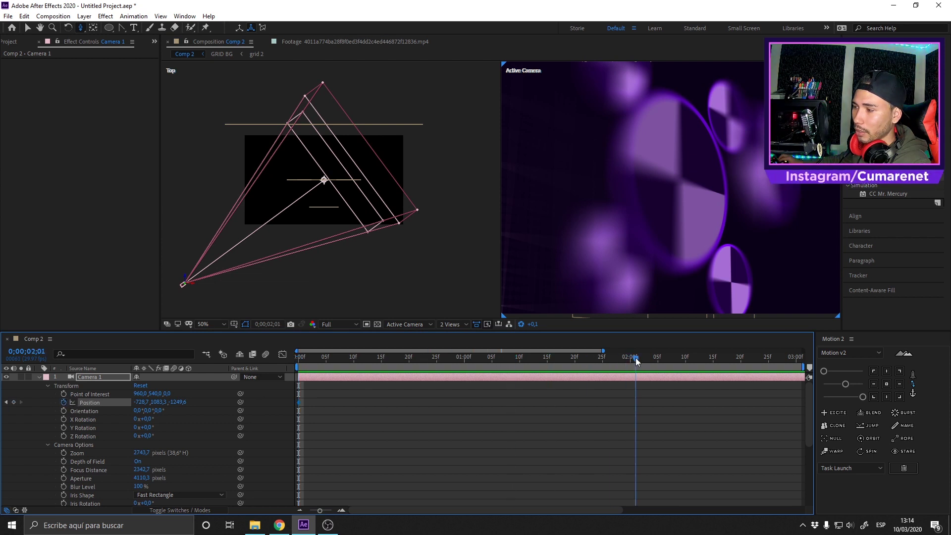
{"action": "left_click_drag", "start_coordinate": [694, 195], "coordinate": [689, 270]}
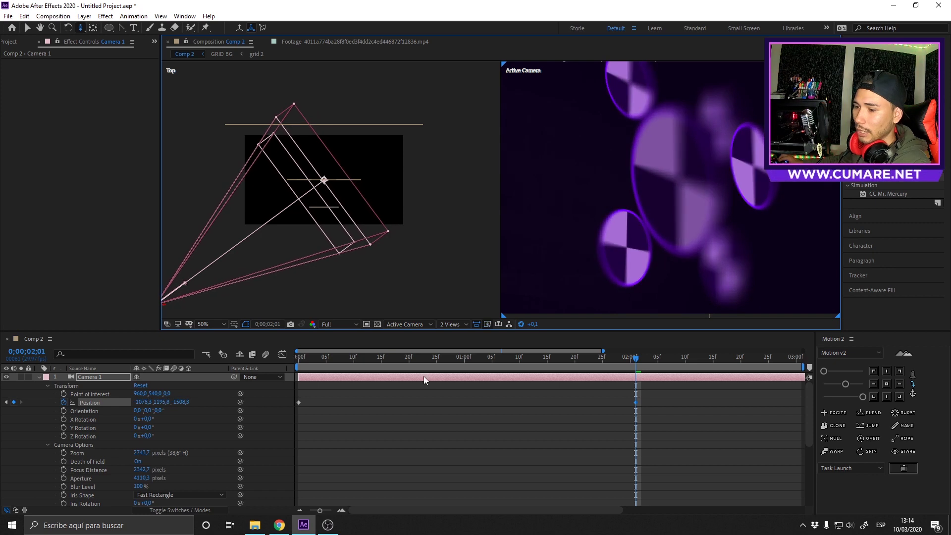
Set Camera 1's Aperture to 1000 pixels and scrub the timeline to check the softer blur.
{"action": "left_click", "coordinate": [143, 478]}
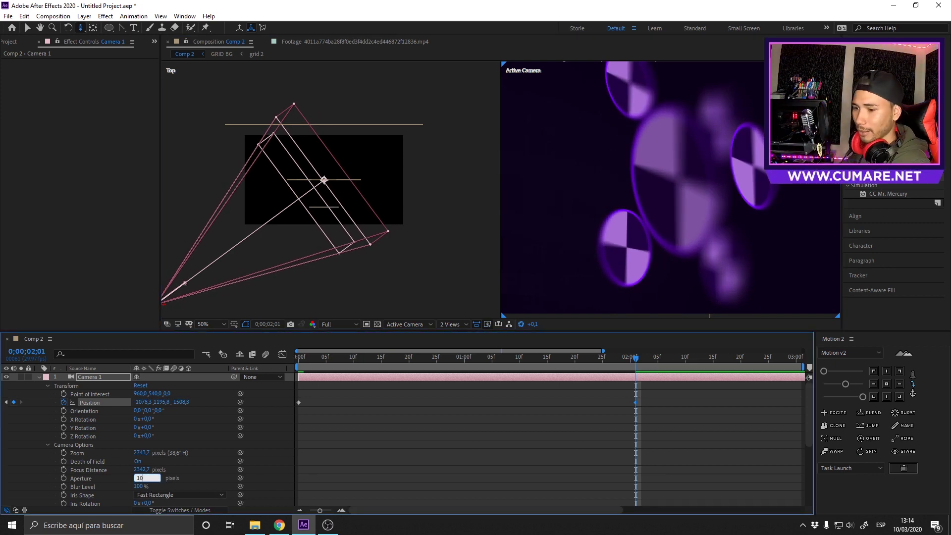
{"action": "left_click", "coordinate": [277, 471]}
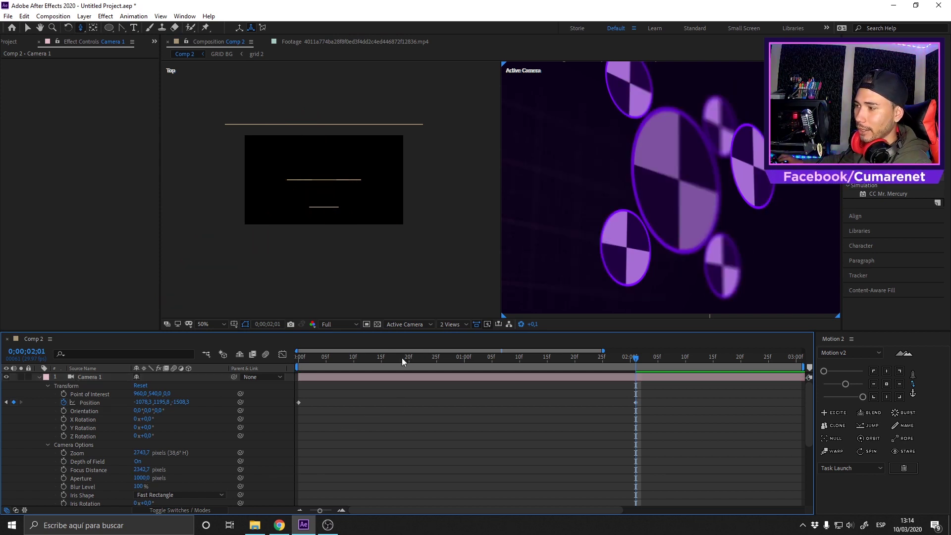
{"action": "left_click_drag", "start_coordinate": [331, 361], "coordinate": [531, 365]}
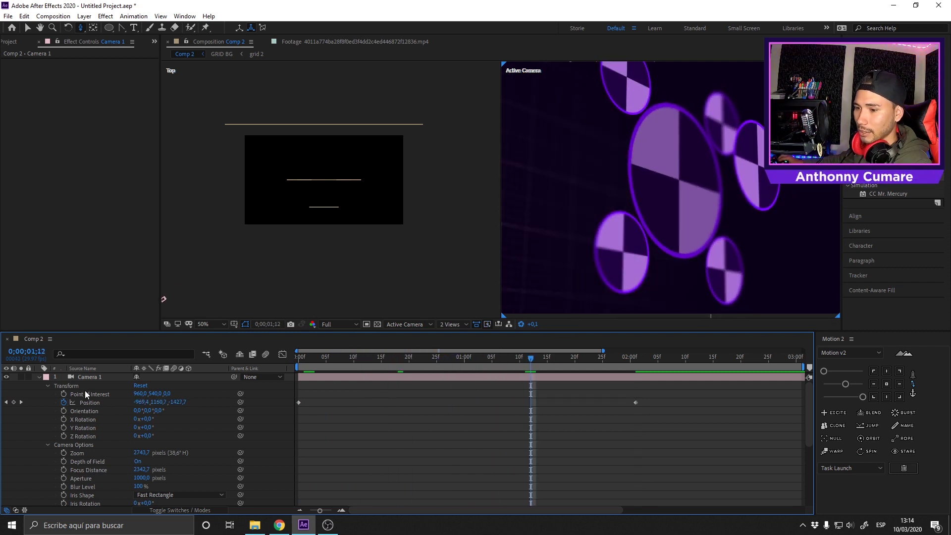
Select Camera 1, lower its Focus Distance to 2095,7 pixels and return to the first frame.
{"action": "left_click", "coordinate": [86, 377]}
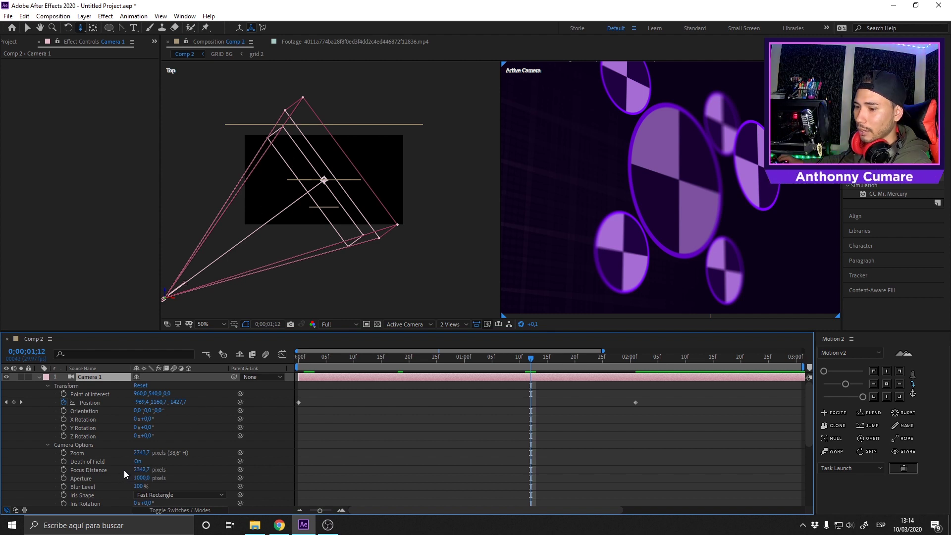
{"action": "left_click_drag", "start_coordinate": [135, 469], "coordinate": [11, 468]}
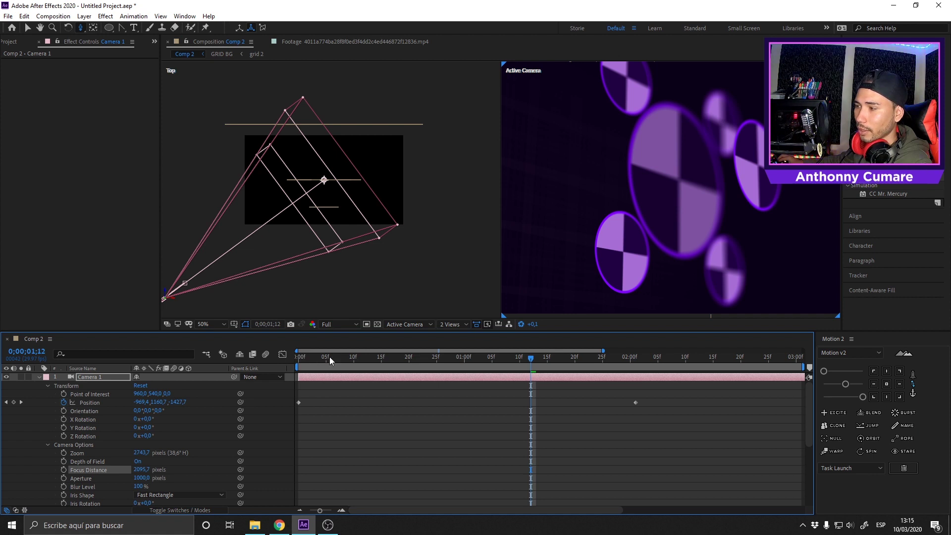
{"action": "left_click_drag", "start_coordinate": [328, 356], "coordinate": [256, 364]}
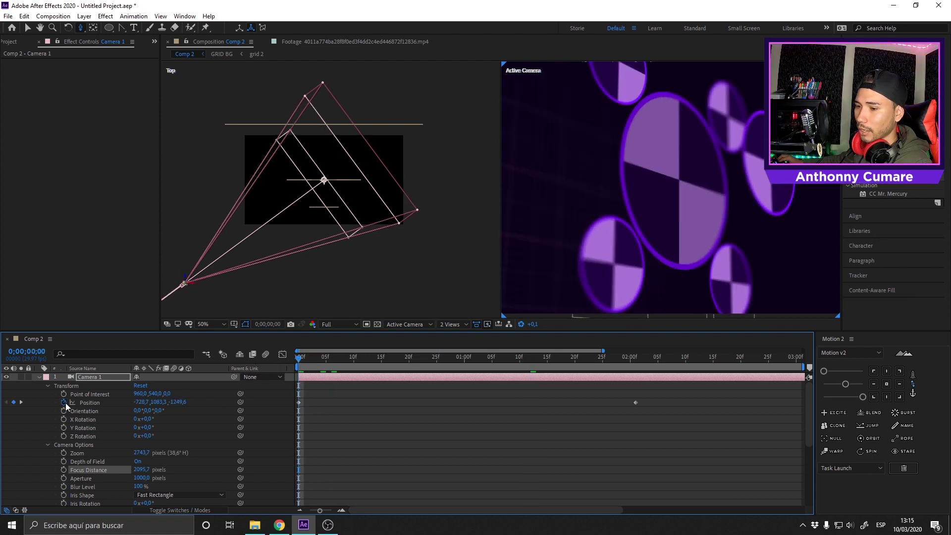
Remove Camera 1's Position animation and keyframe its Focus Distance at 1598,7 pixels on the first frame.
{"action": "left_click", "coordinate": [64, 402]}
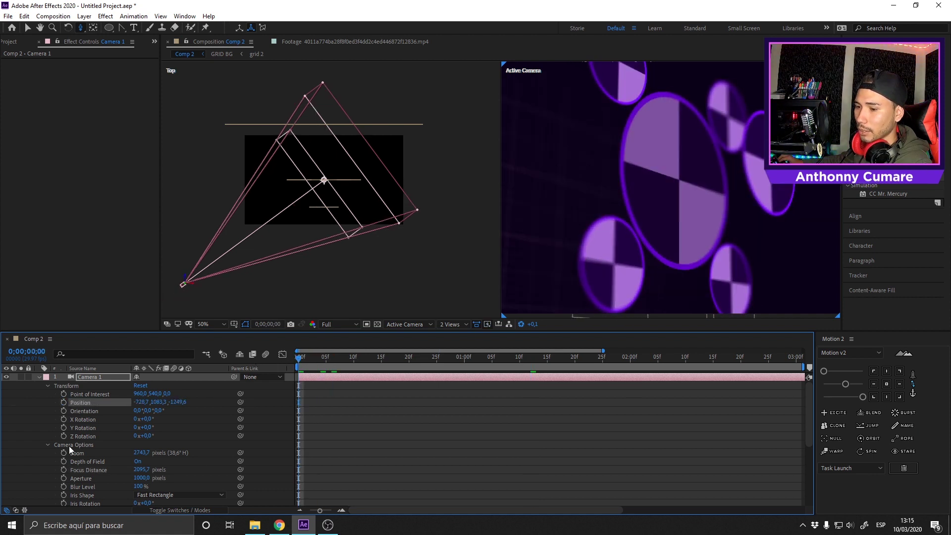
{"action": "left_click", "coordinate": [64, 469]}
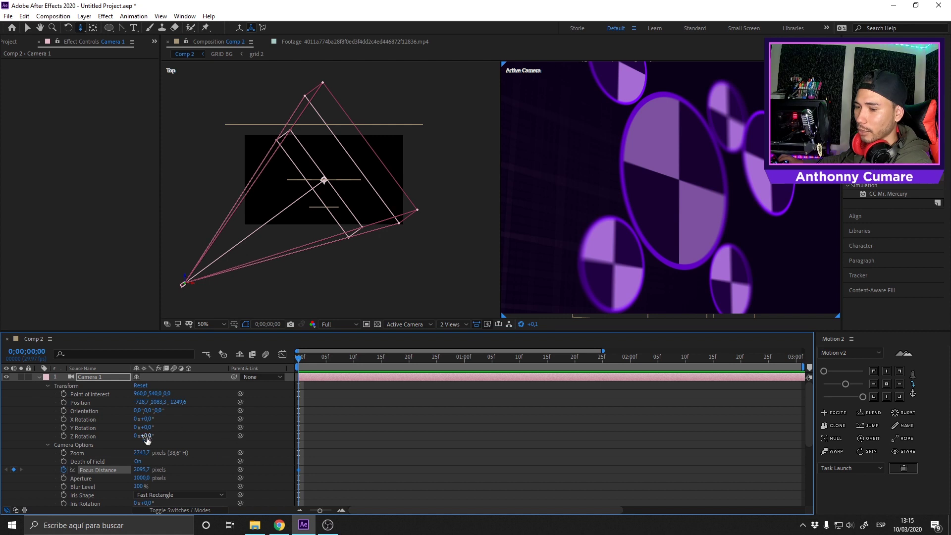
{"action": "left_click_drag", "start_coordinate": [141, 469], "coordinate": [79, 447]}
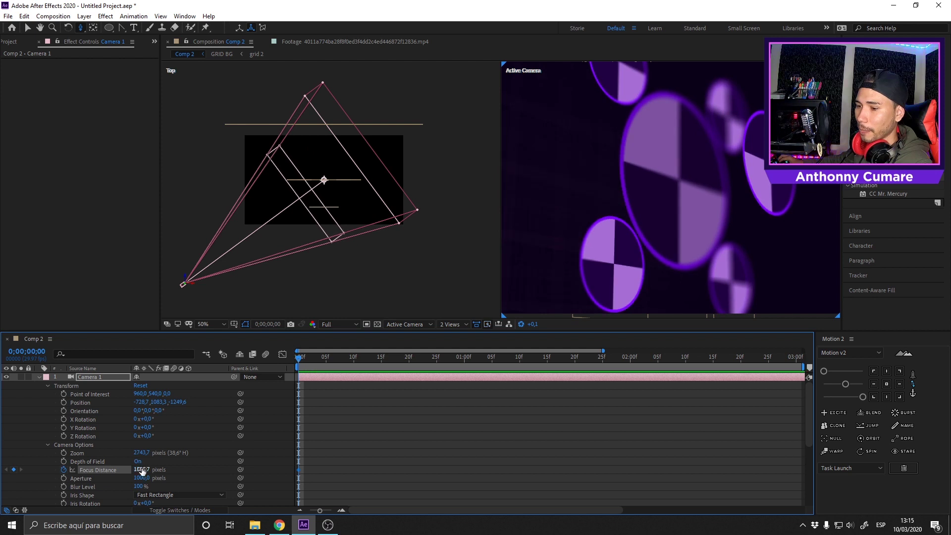
{"action": "left_click_drag", "start_coordinate": [141, 470], "coordinate": [2, 468]}
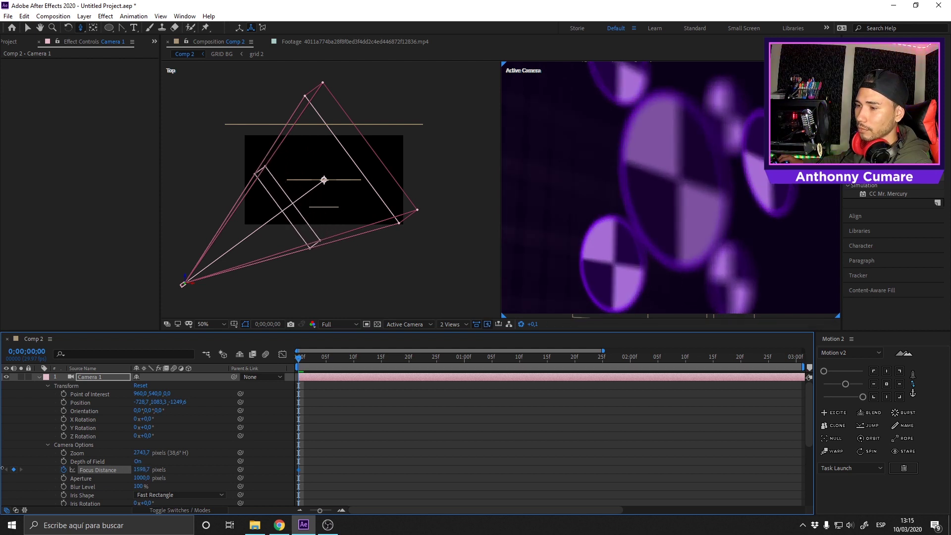
Keyframe Camera 1's Focus Distance at 3215,7 pixels at 0;00;02;01 and raise its Aperture to 1261 pixels.
{"action": "left_click", "coordinate": [635, 357]}
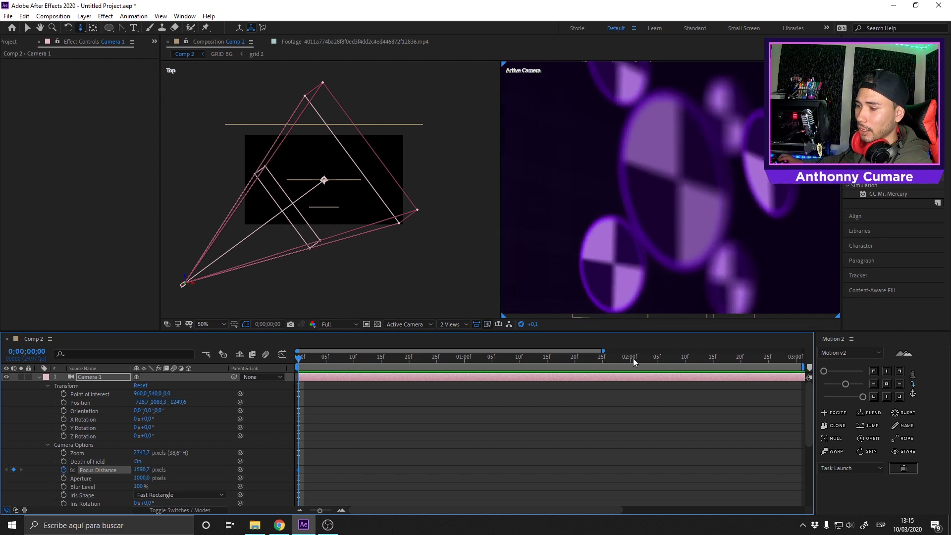
{"action": "left_click_drag", "start_coordinate": [143, 472], "coordinate": [613, 450]}
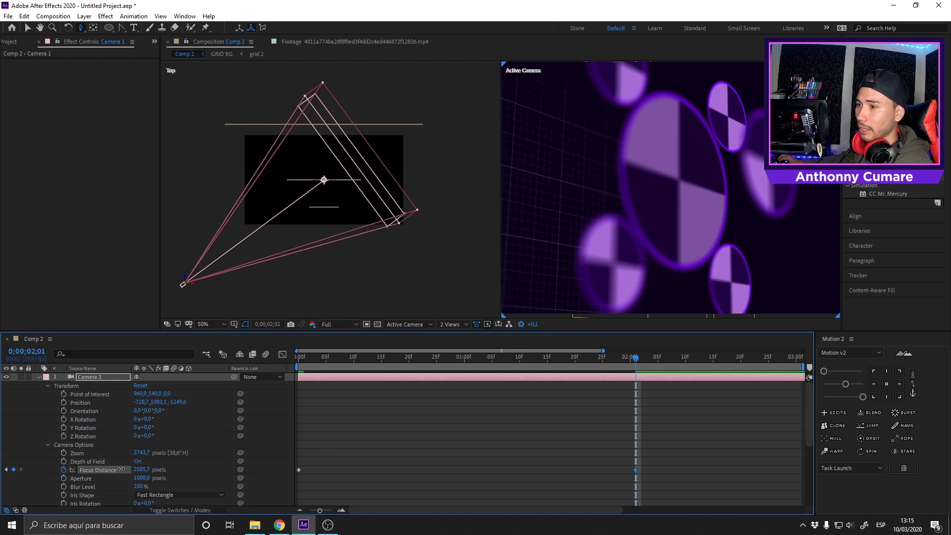
{"action": "left_click_drag", "start_coordinate": [121, 469], "coordinate": [421, 457]}
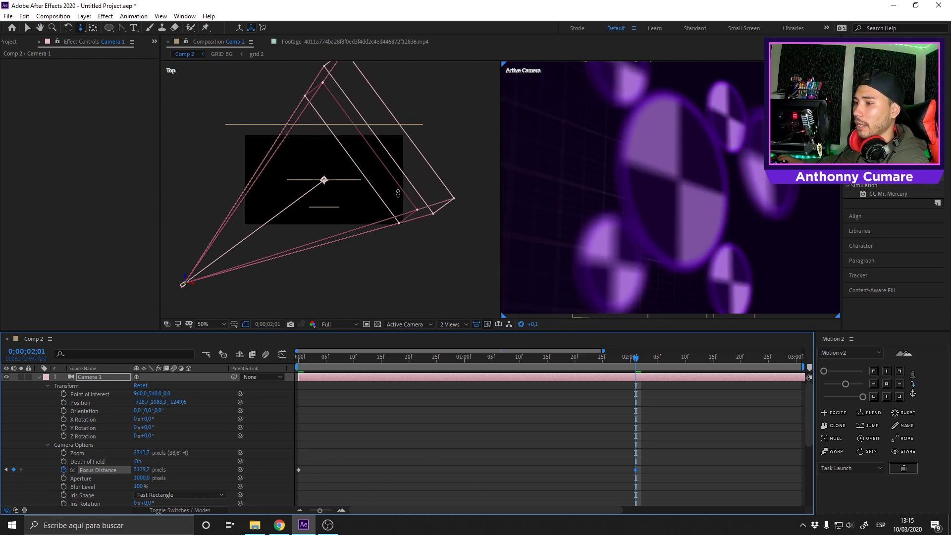
{"action": "left_click_drag", "start_coordinate": [139, 473], "coordinate": [160, 470]}
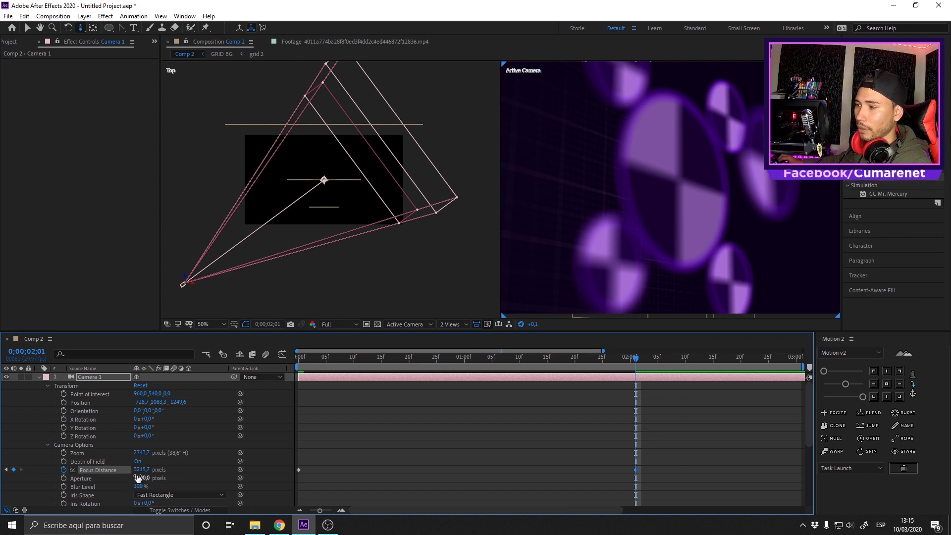
{"action": "left_click_drag", "start_coordinate": [140, 482], "coordinate": [255, 464]}
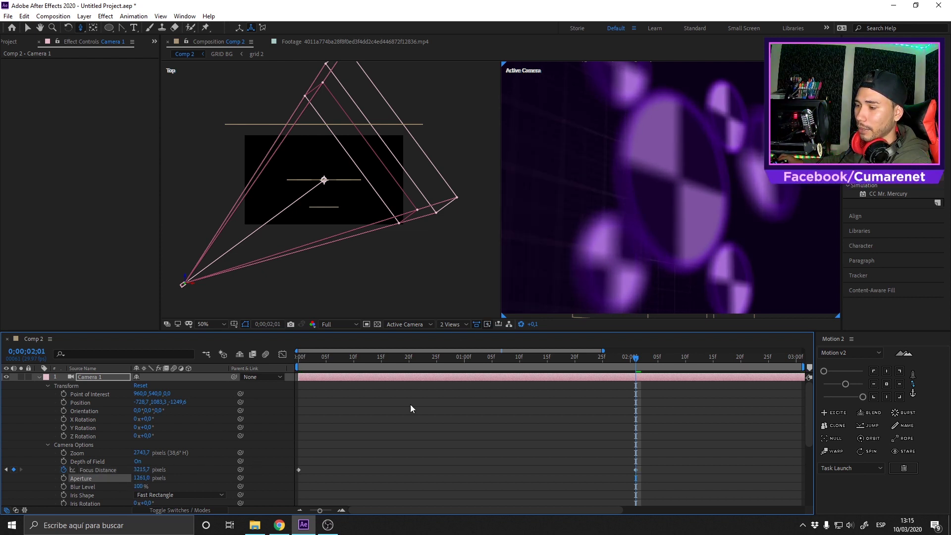